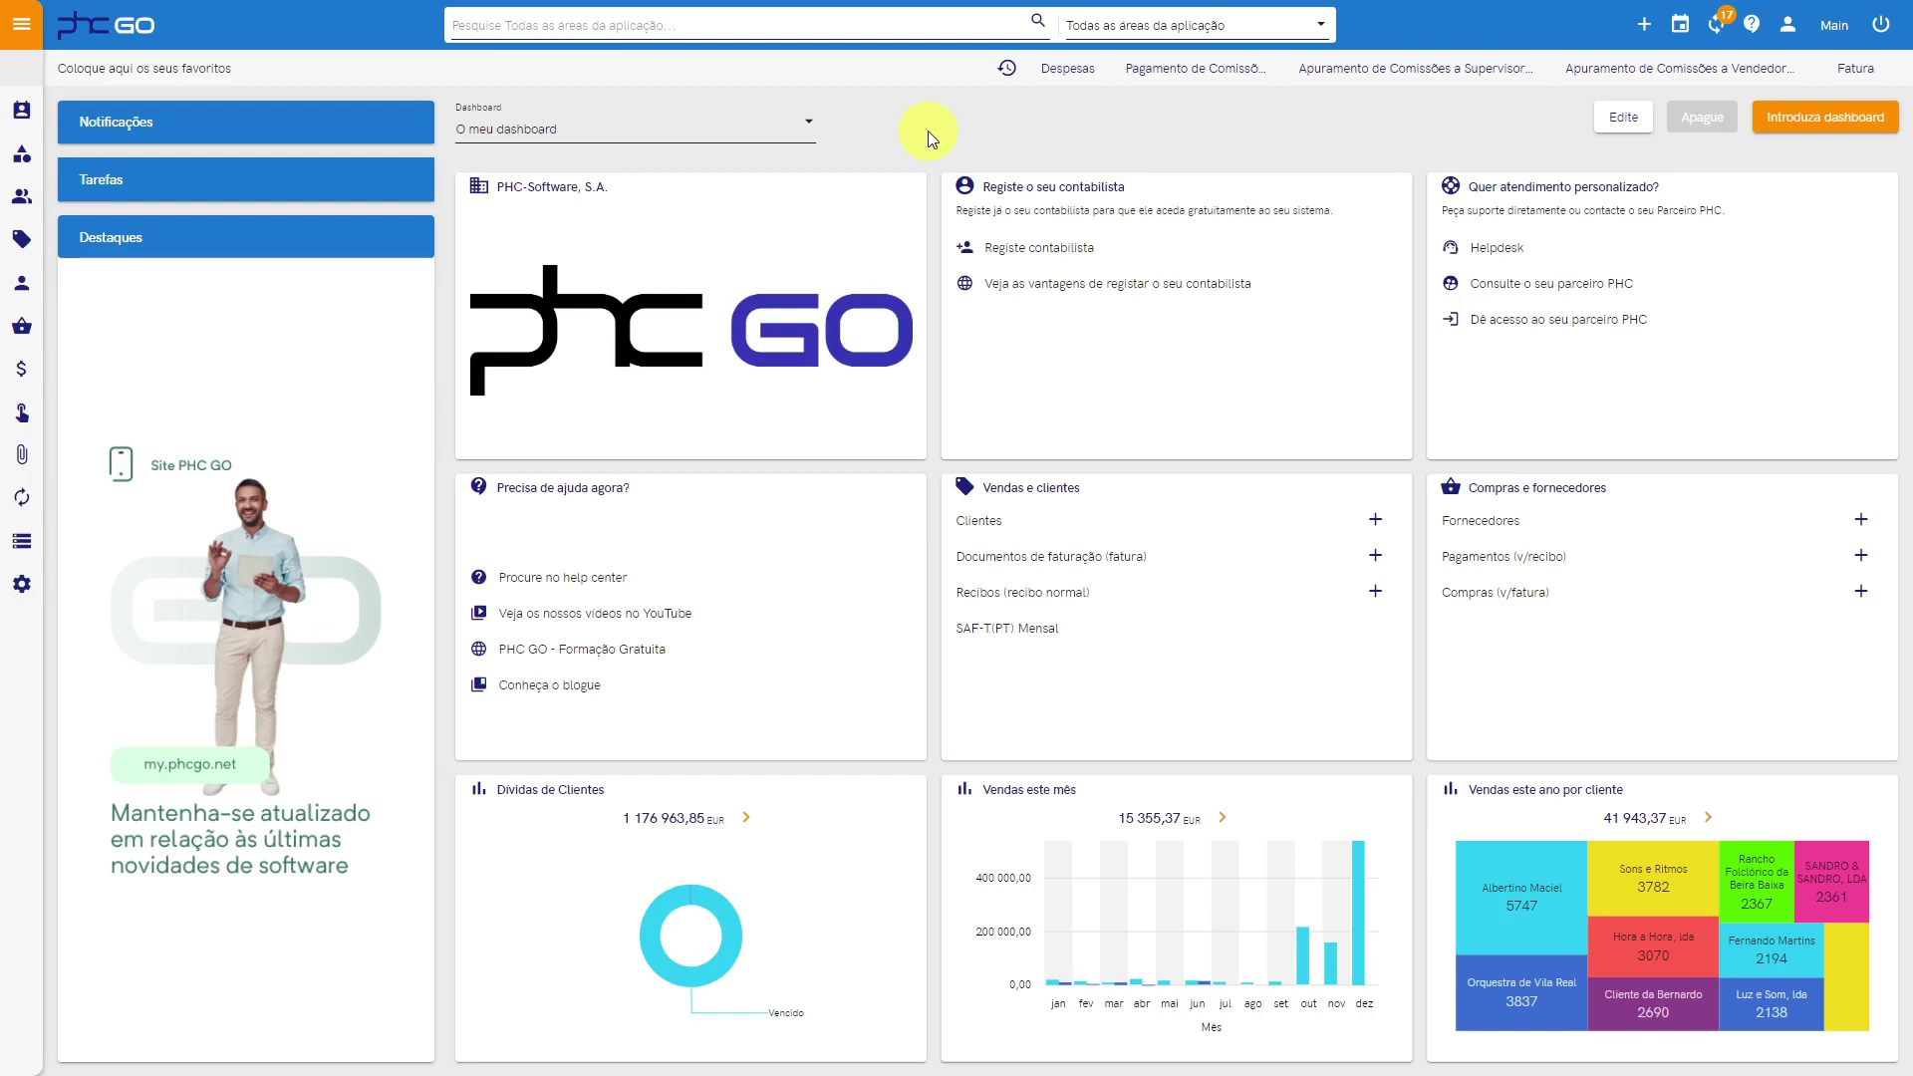
Step: Open the general Parâmetros settings, expand the record and find the Comissões section under Vendas
click(21, 24)
text(parame)
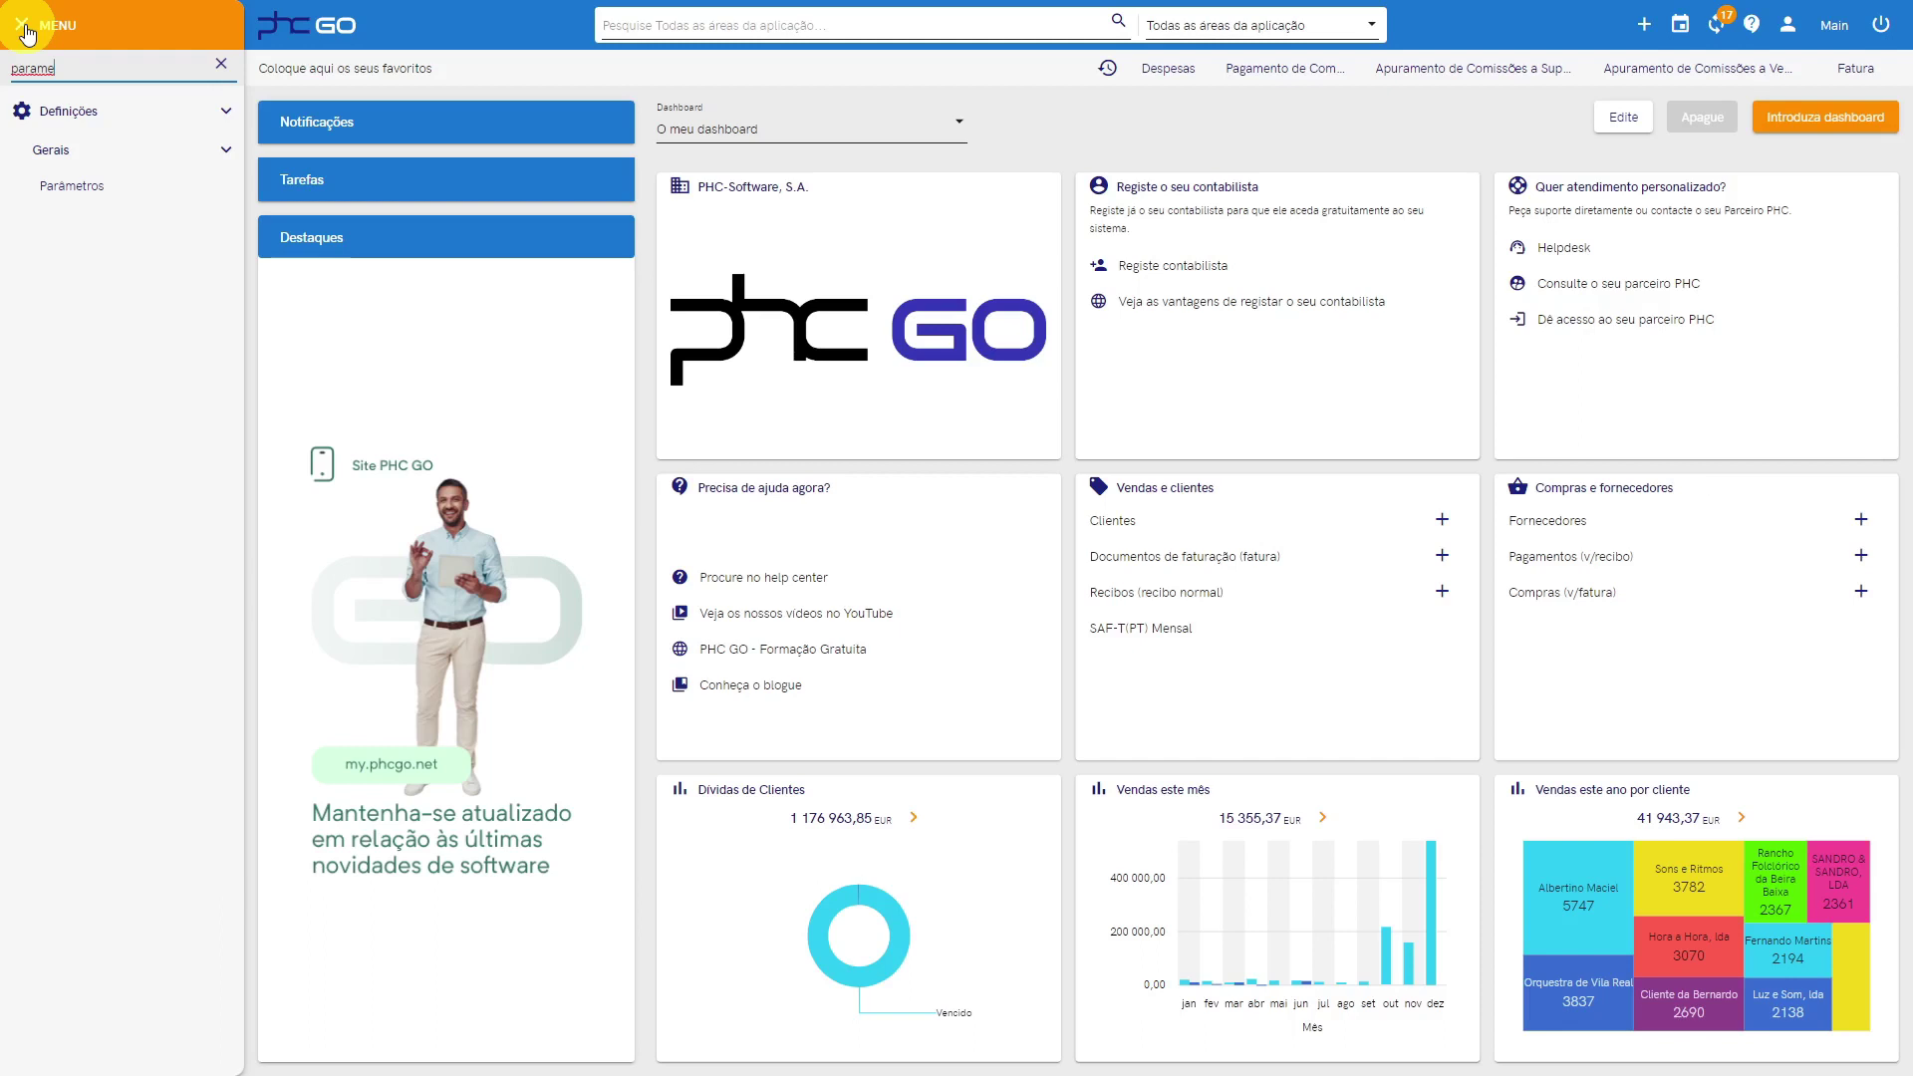
click(55, 186)
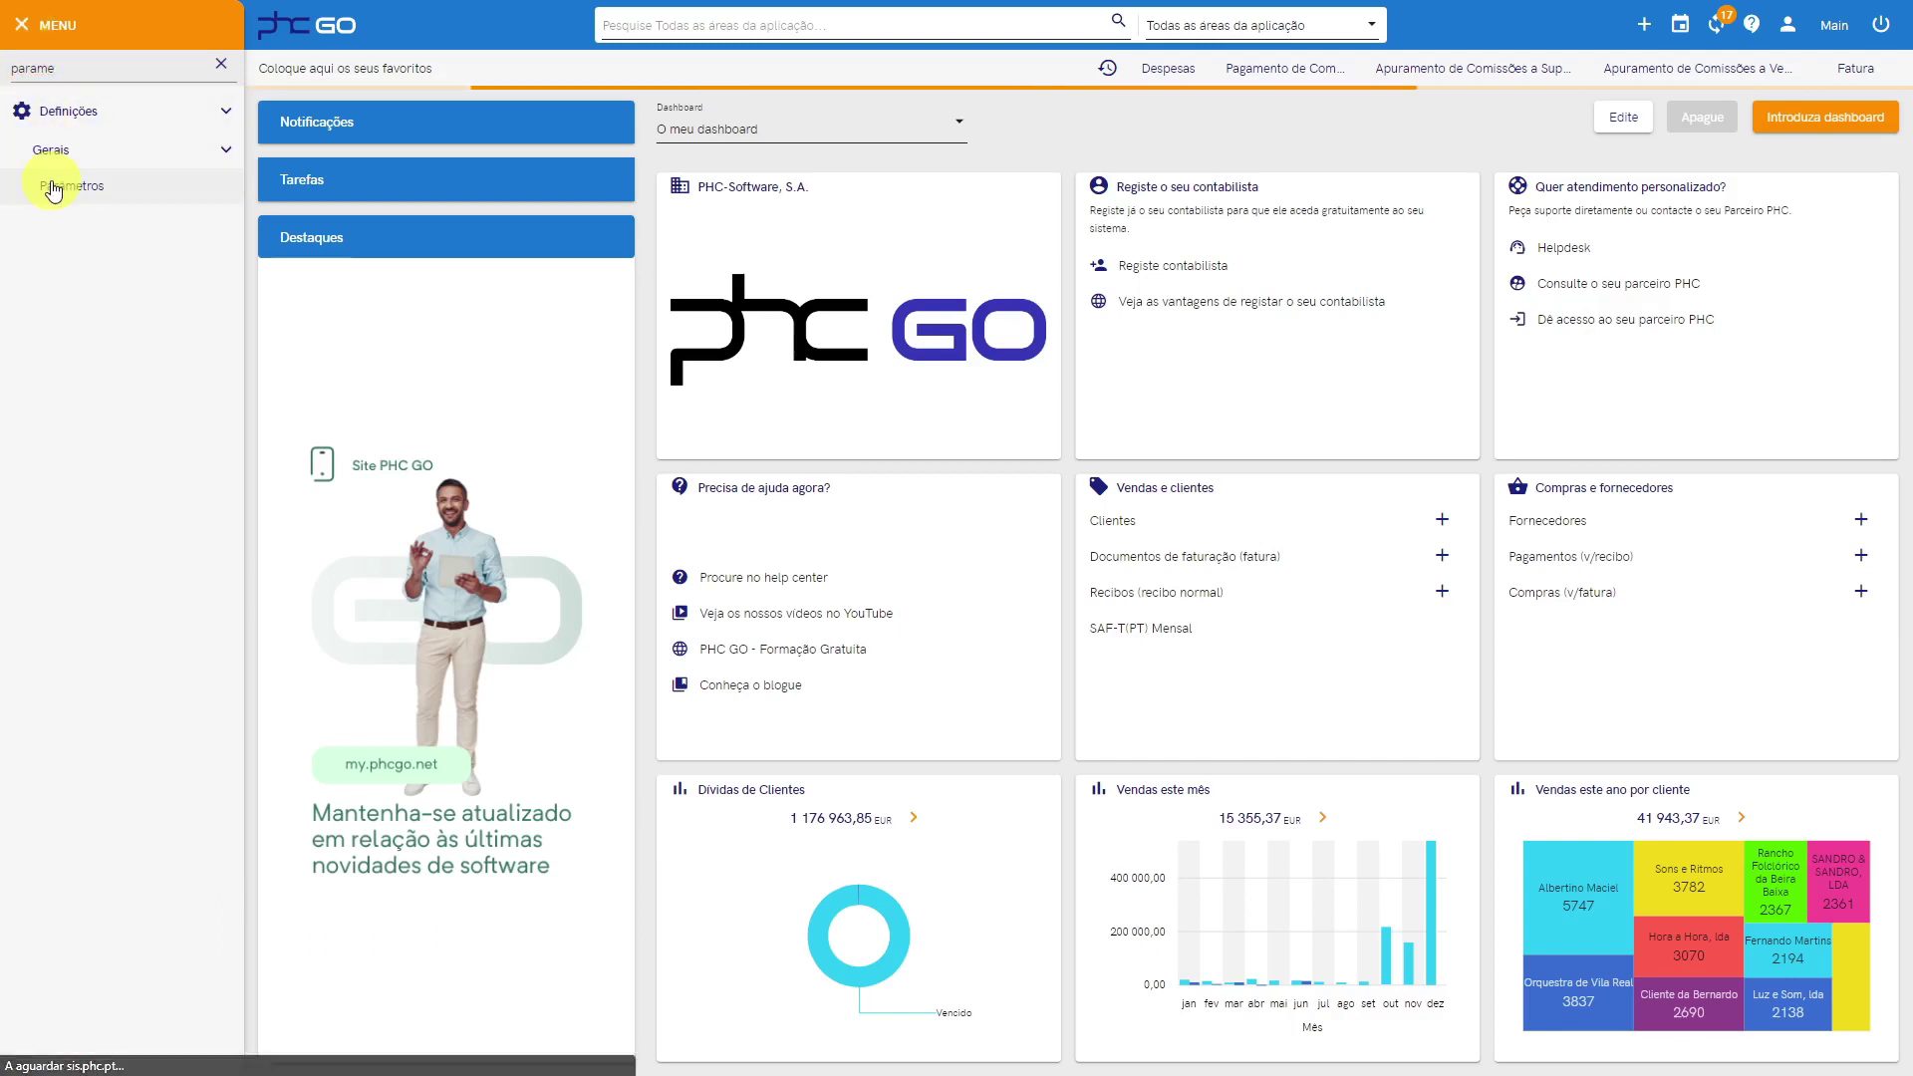
scroll(749, 271, up, 3)
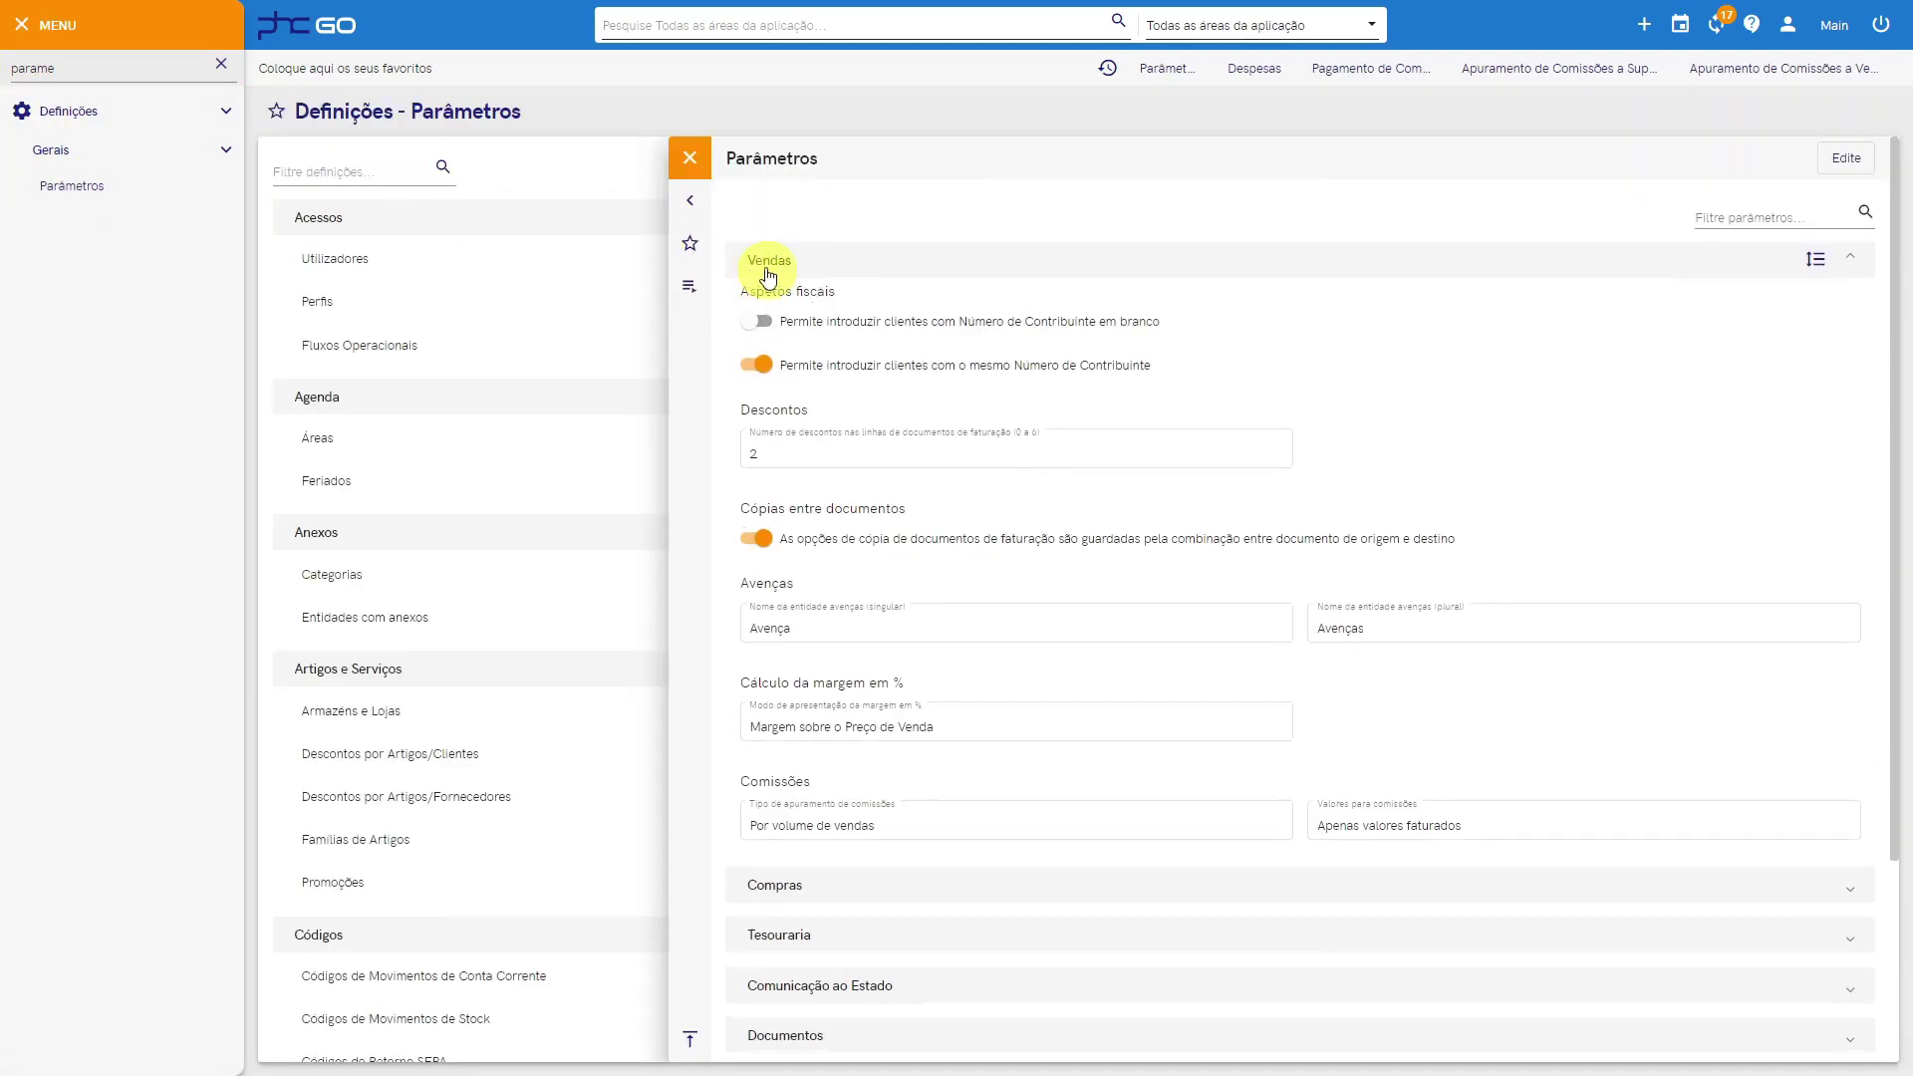
click(700, 212)
scroll(677, 478, down, 3)
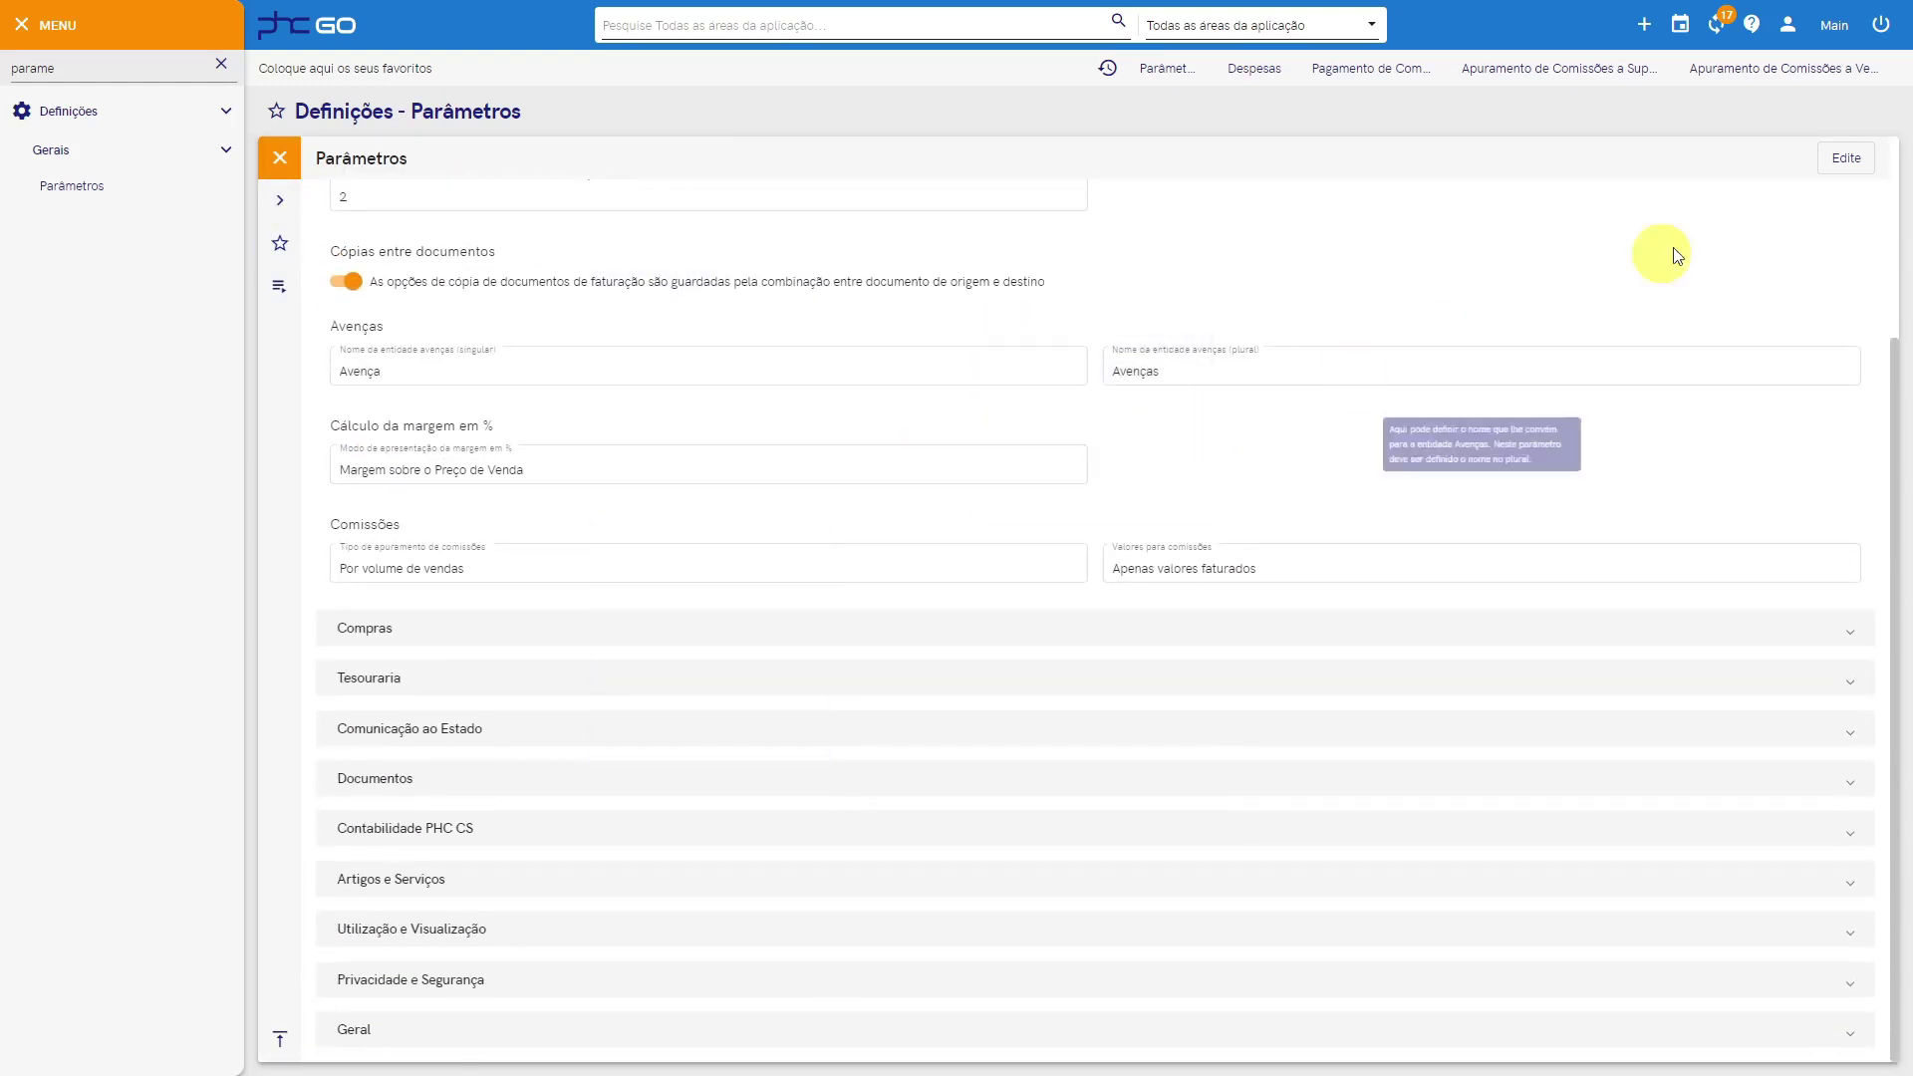
Step: Set the commission type to Por volume de vendas and the commission values to Apenas valores faturados, and save the parameters
click(1842, 172)
click(1062, 568)
key(ctrl)
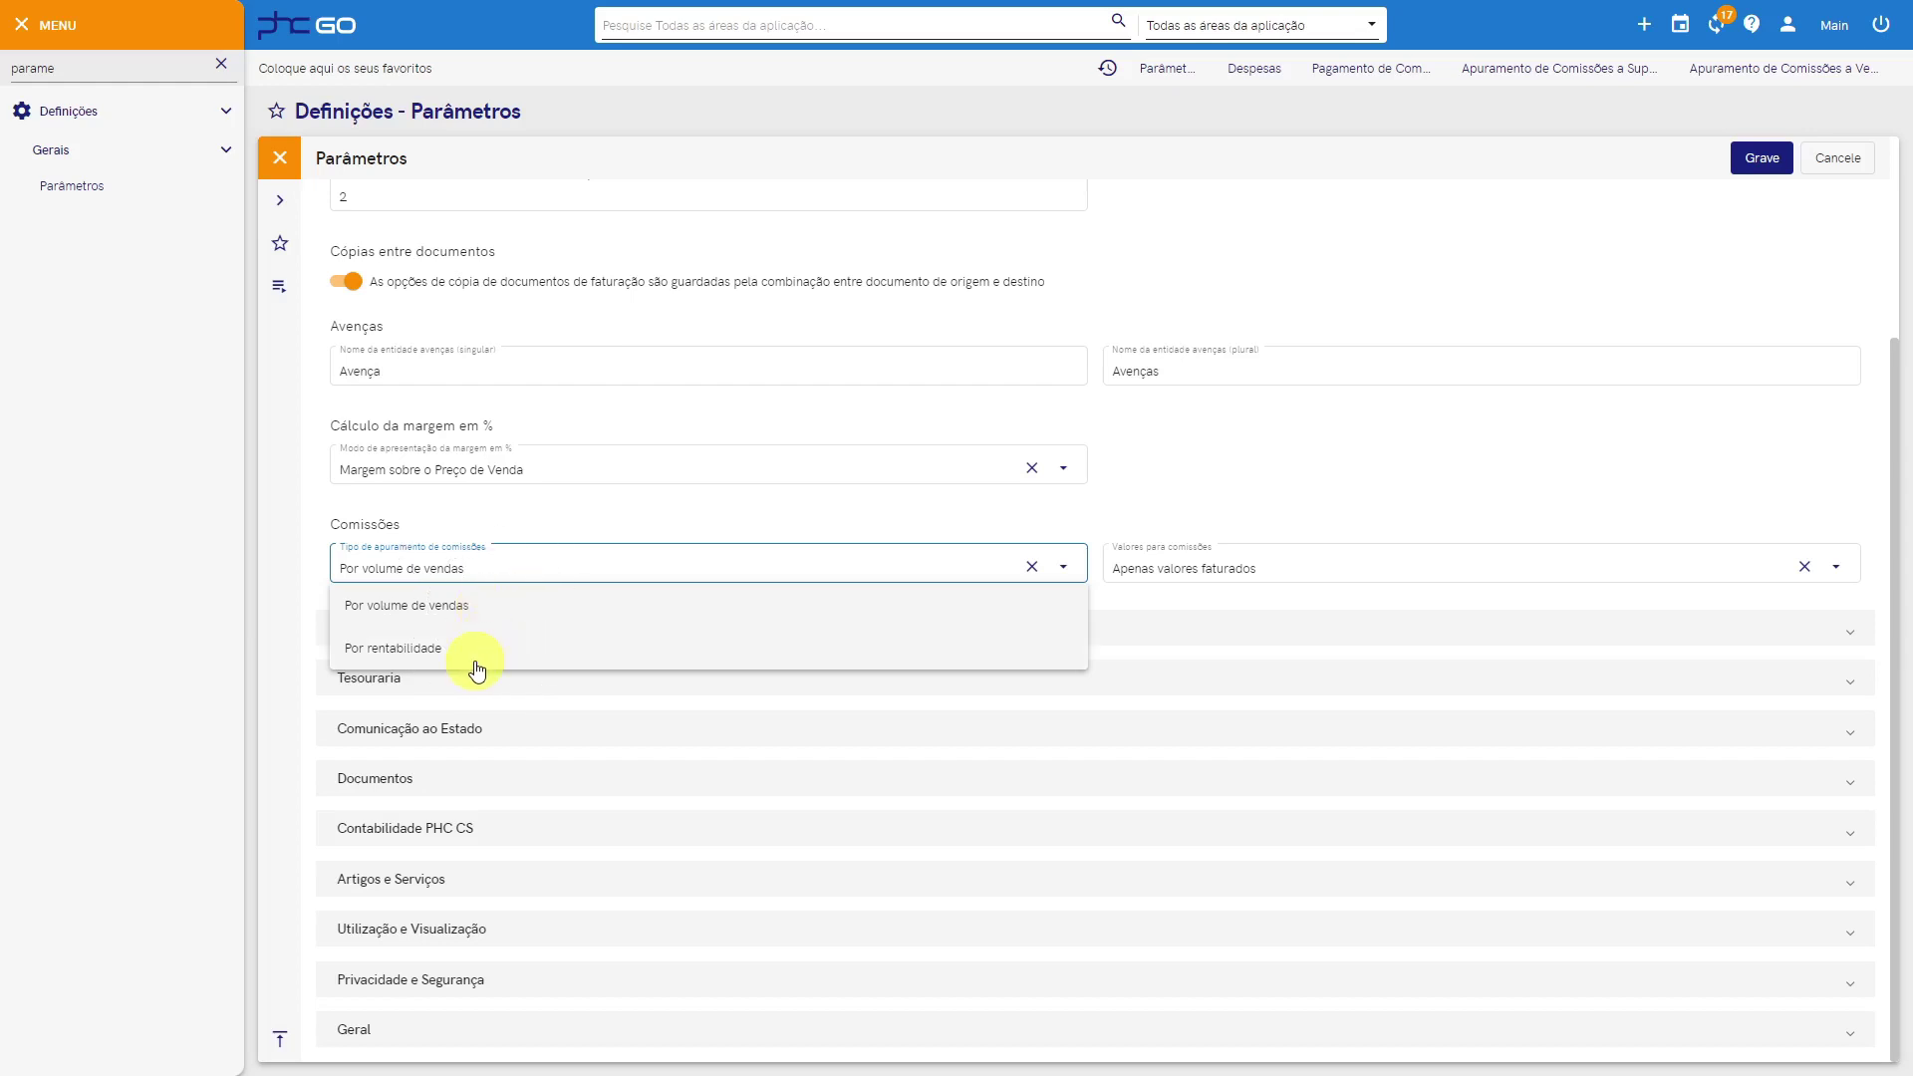
click(624, 528)
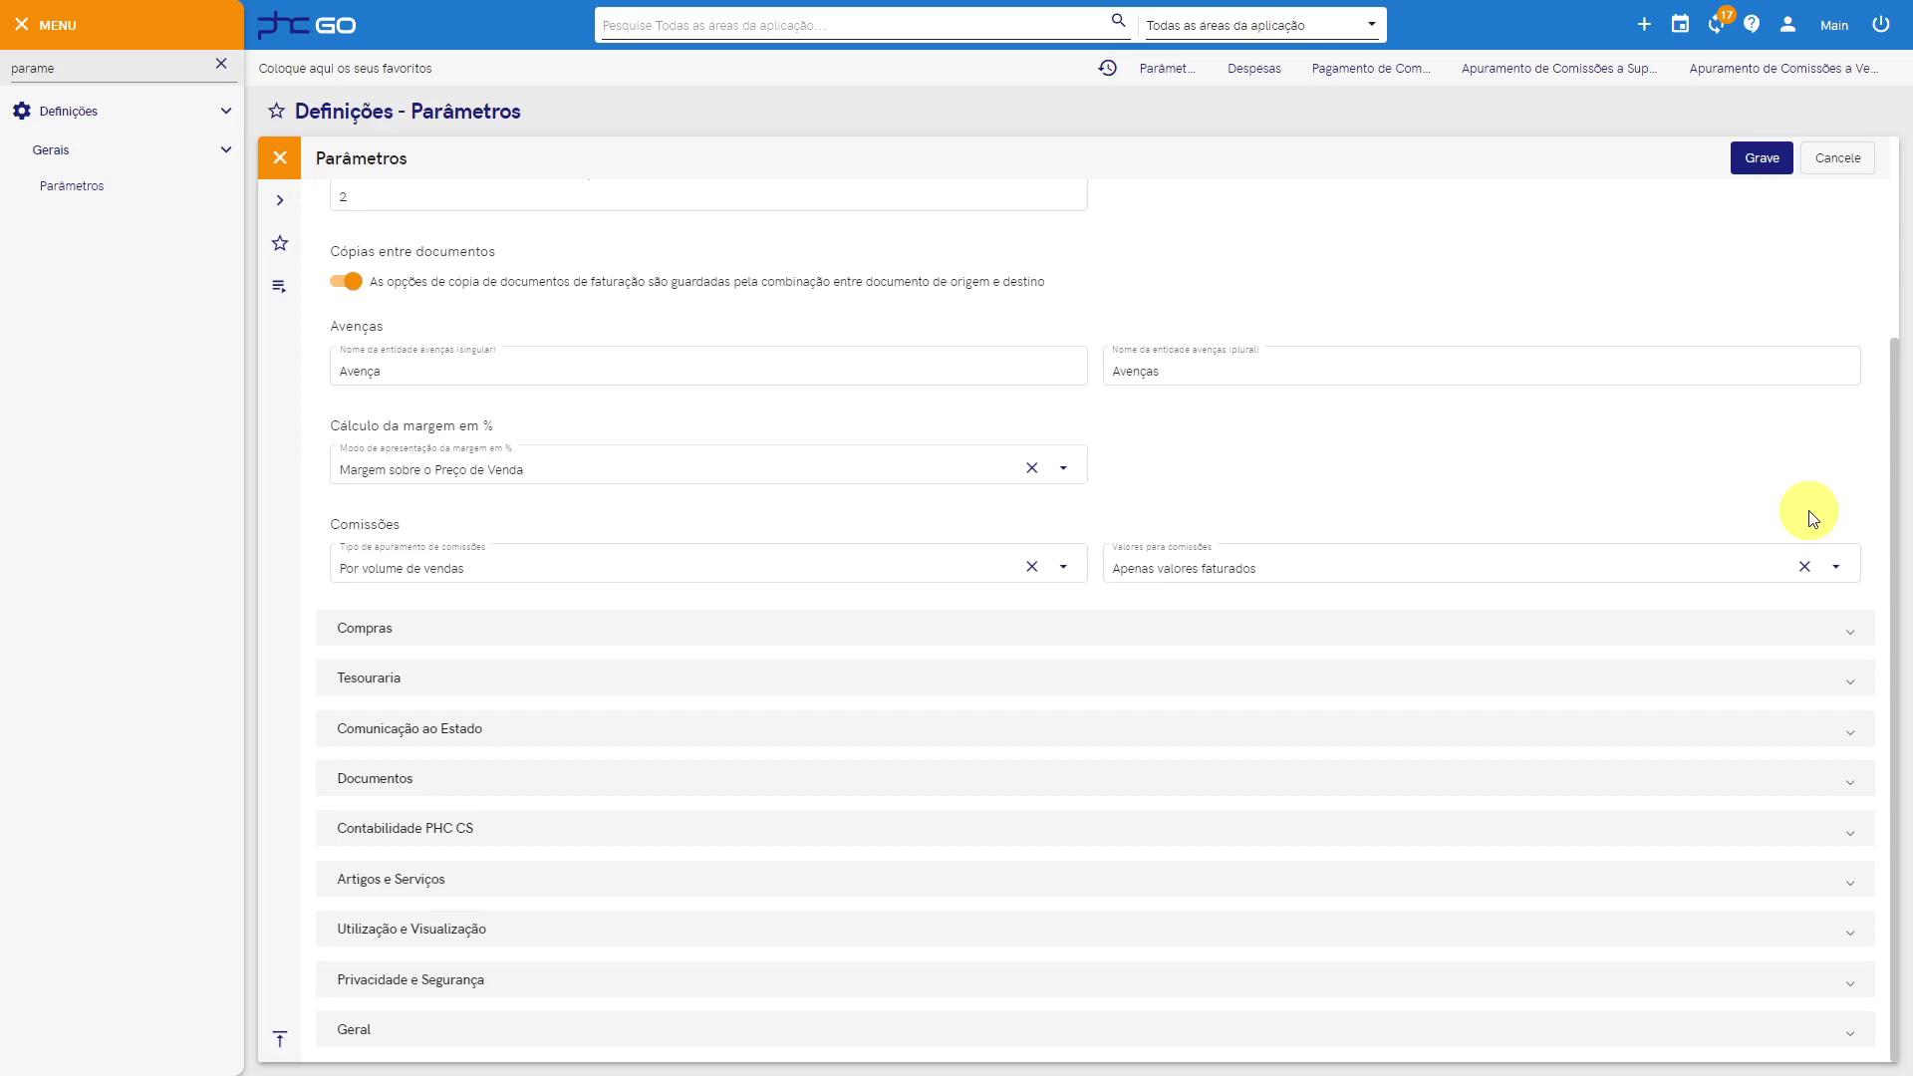
click(1842, 575)
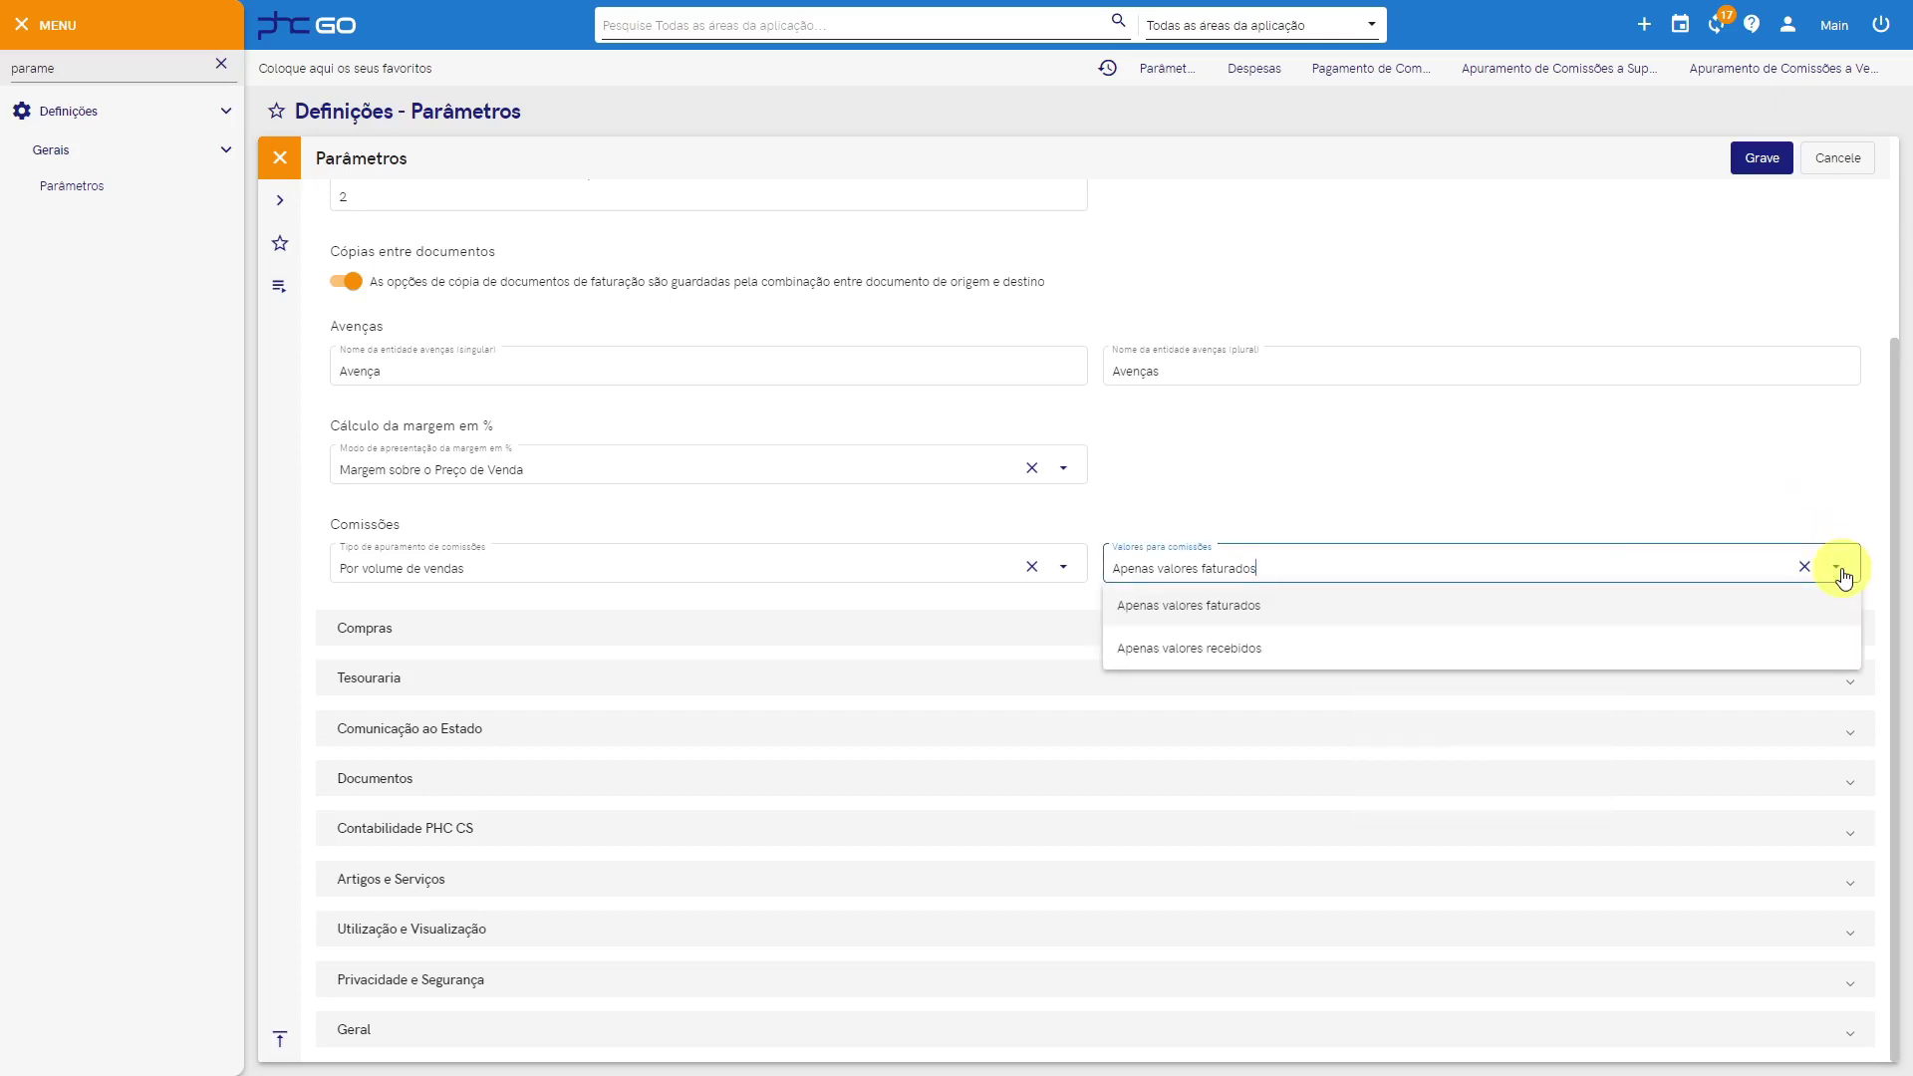
click(1323, 614)
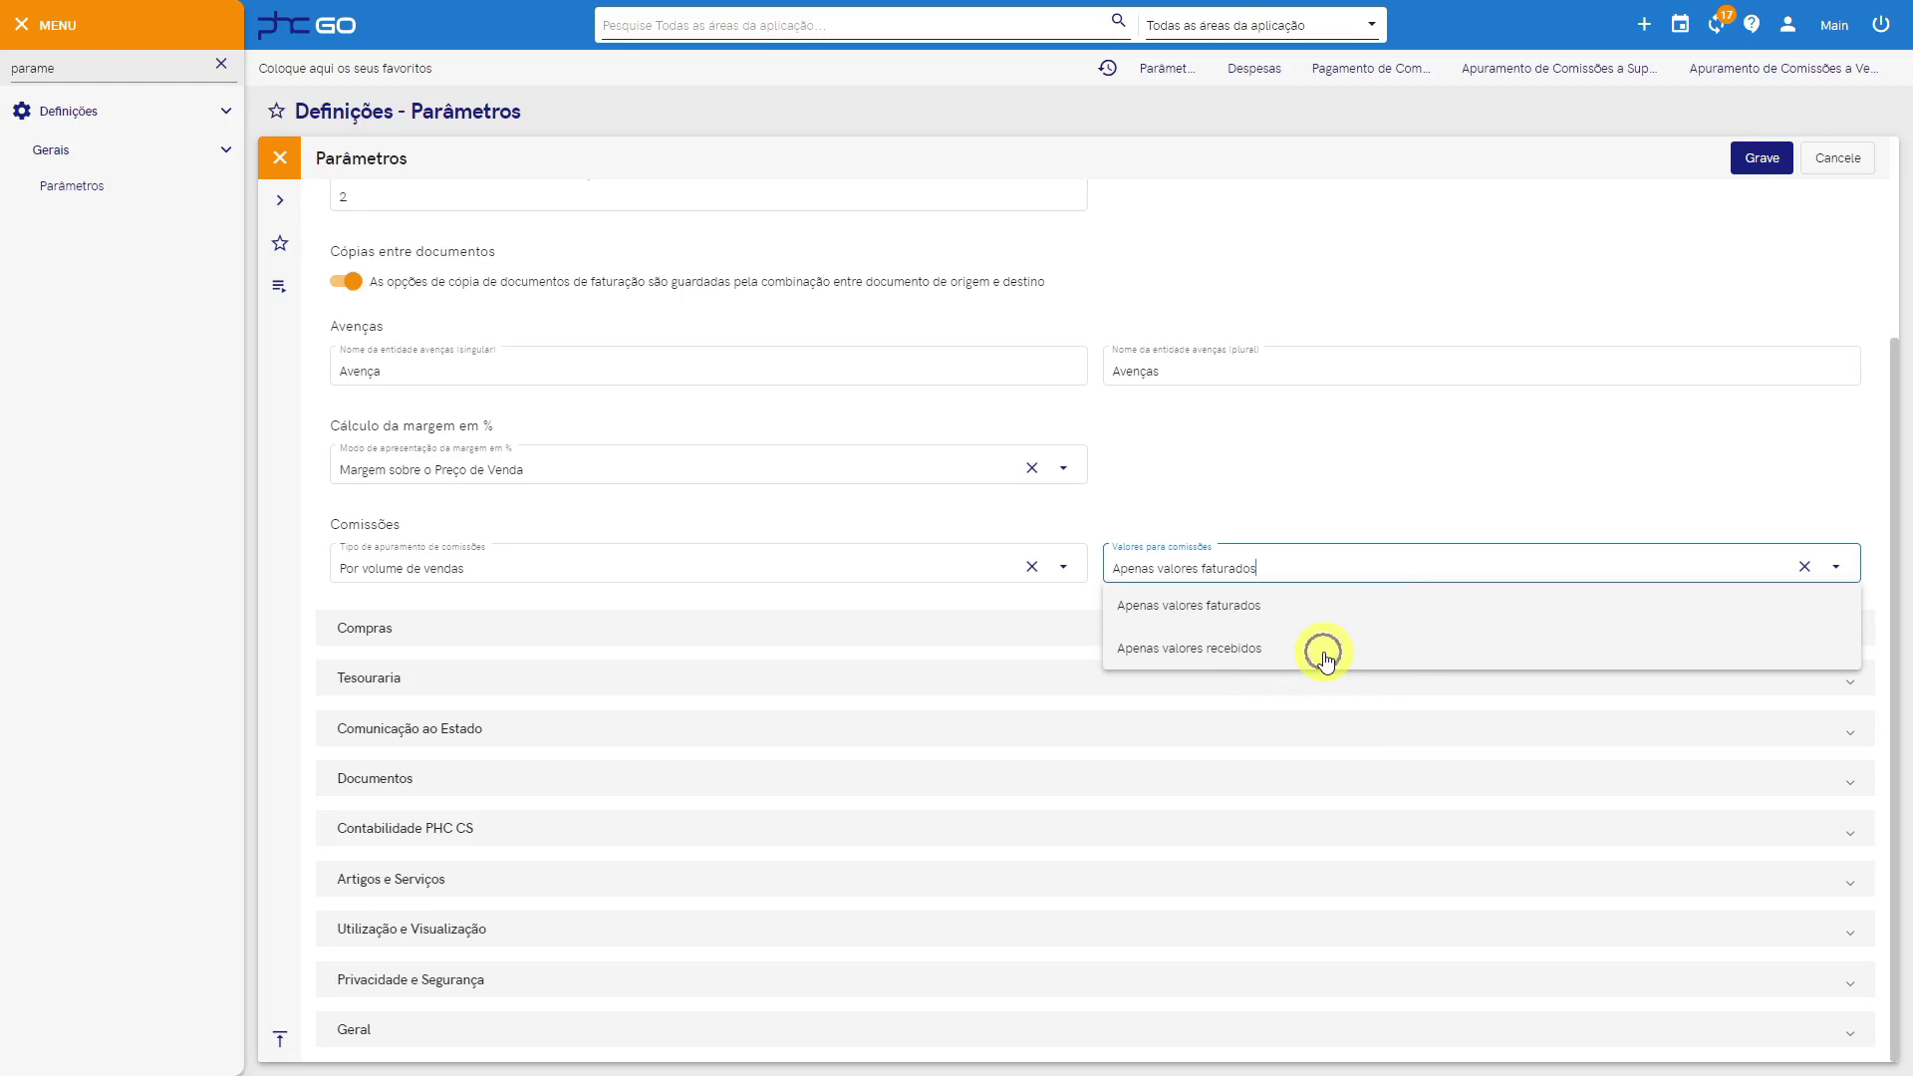
click(1331, 488)
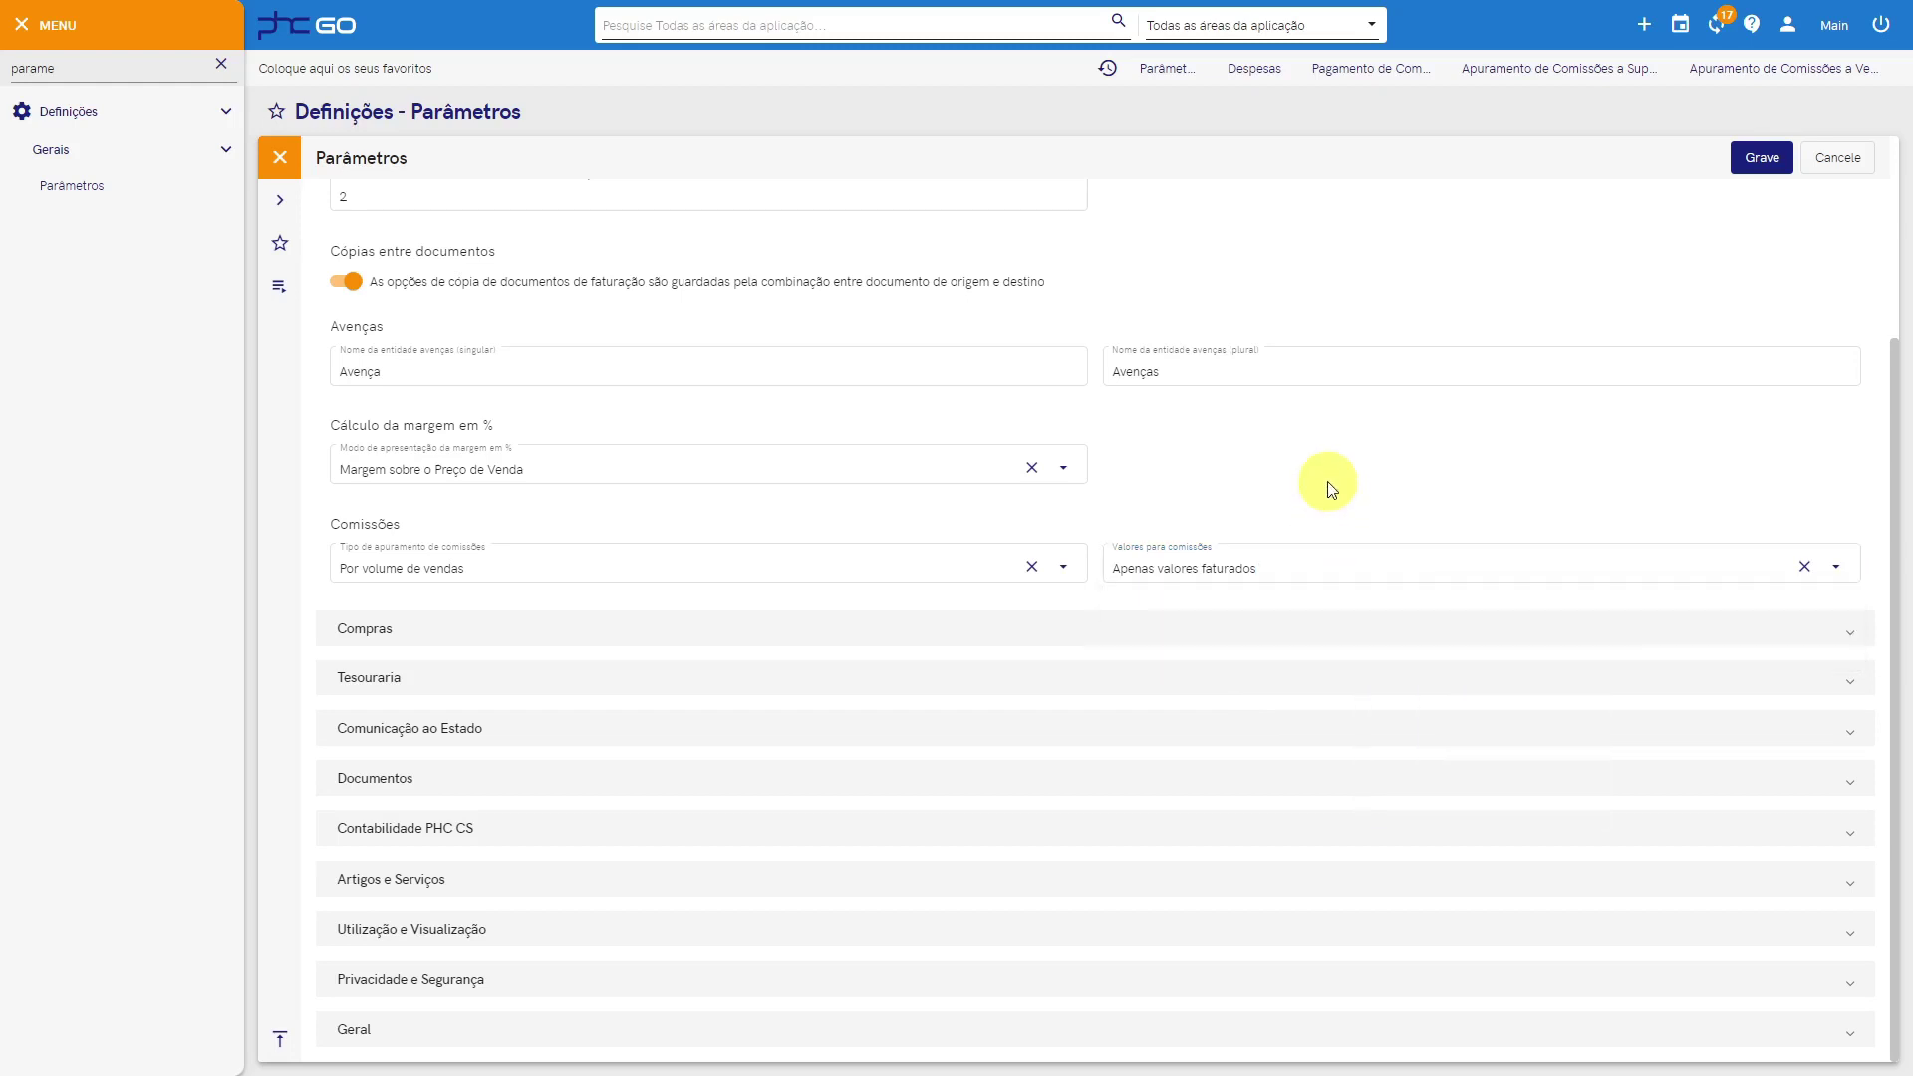
click(1759, 163)
Step: Open the Fatura invoicing document series and check its Entra para o cálculo de comissões option
click(221, 64)
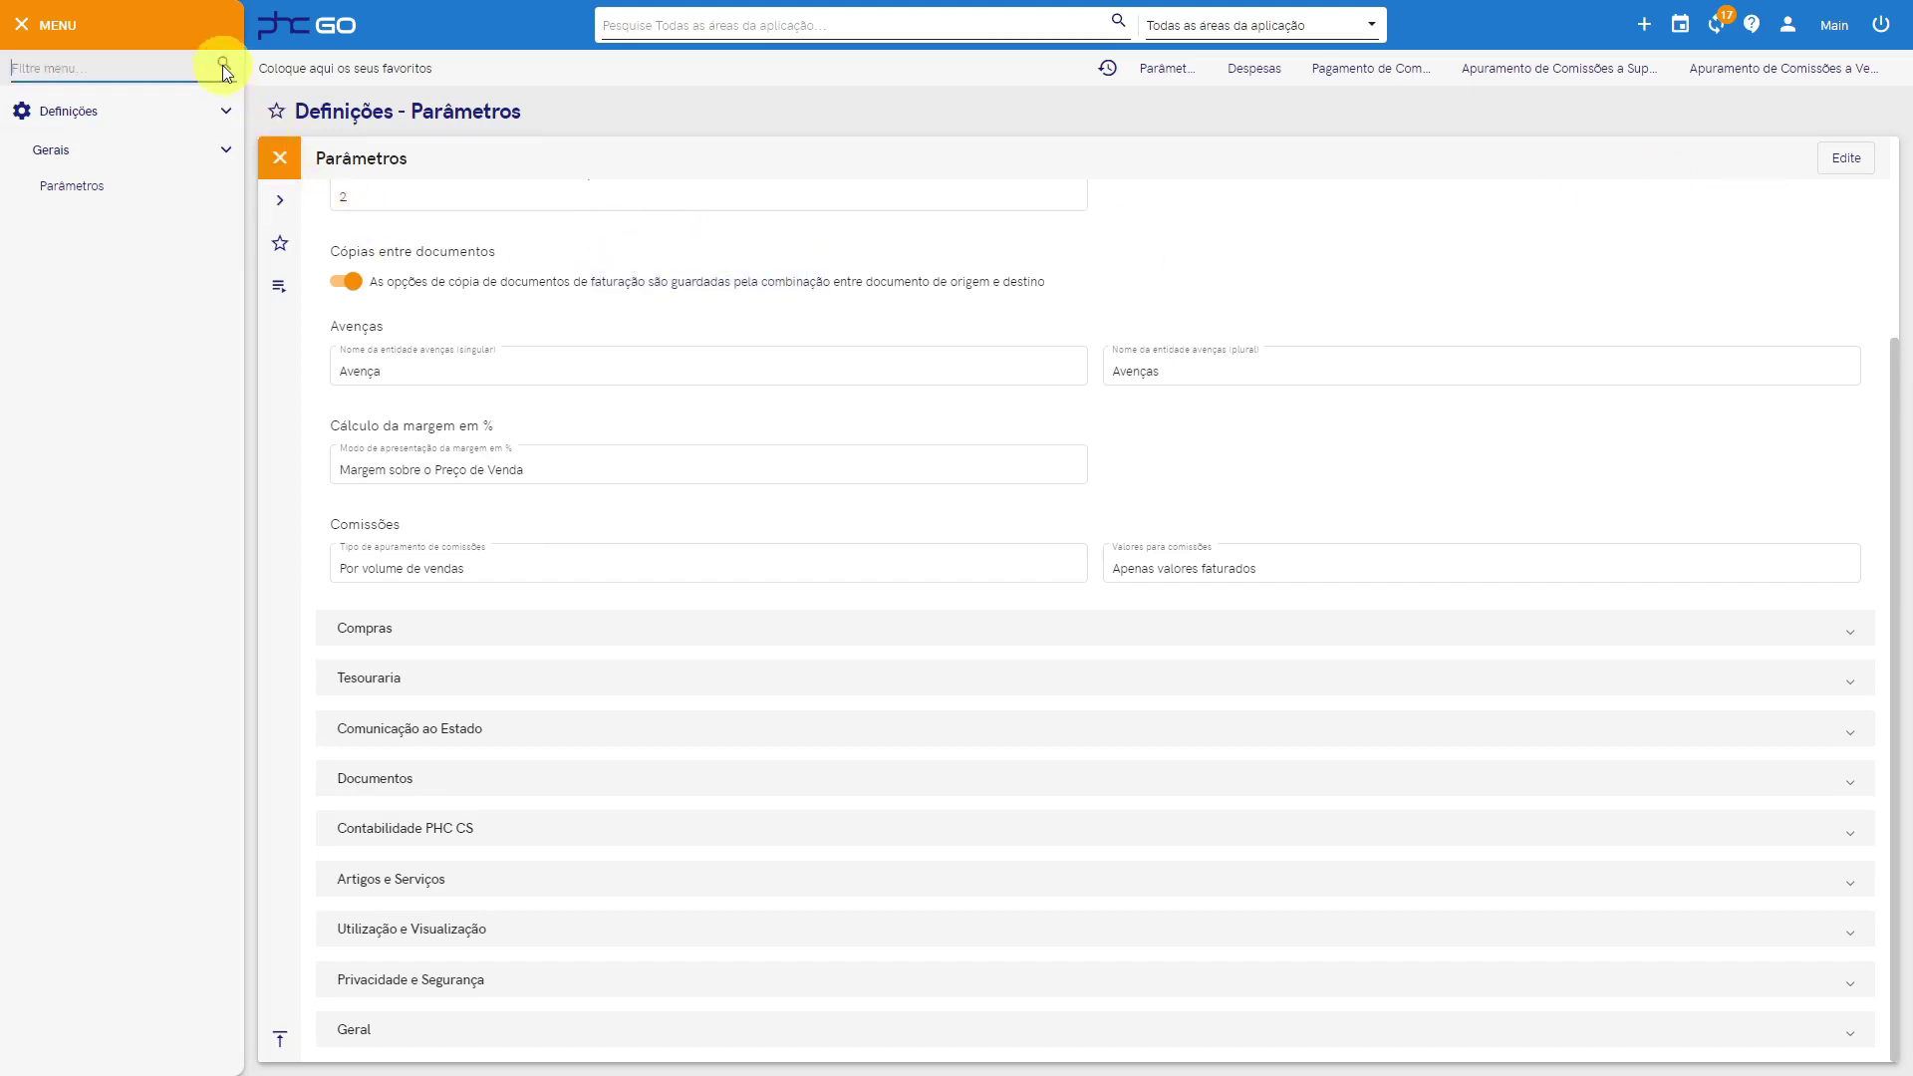
text(series)
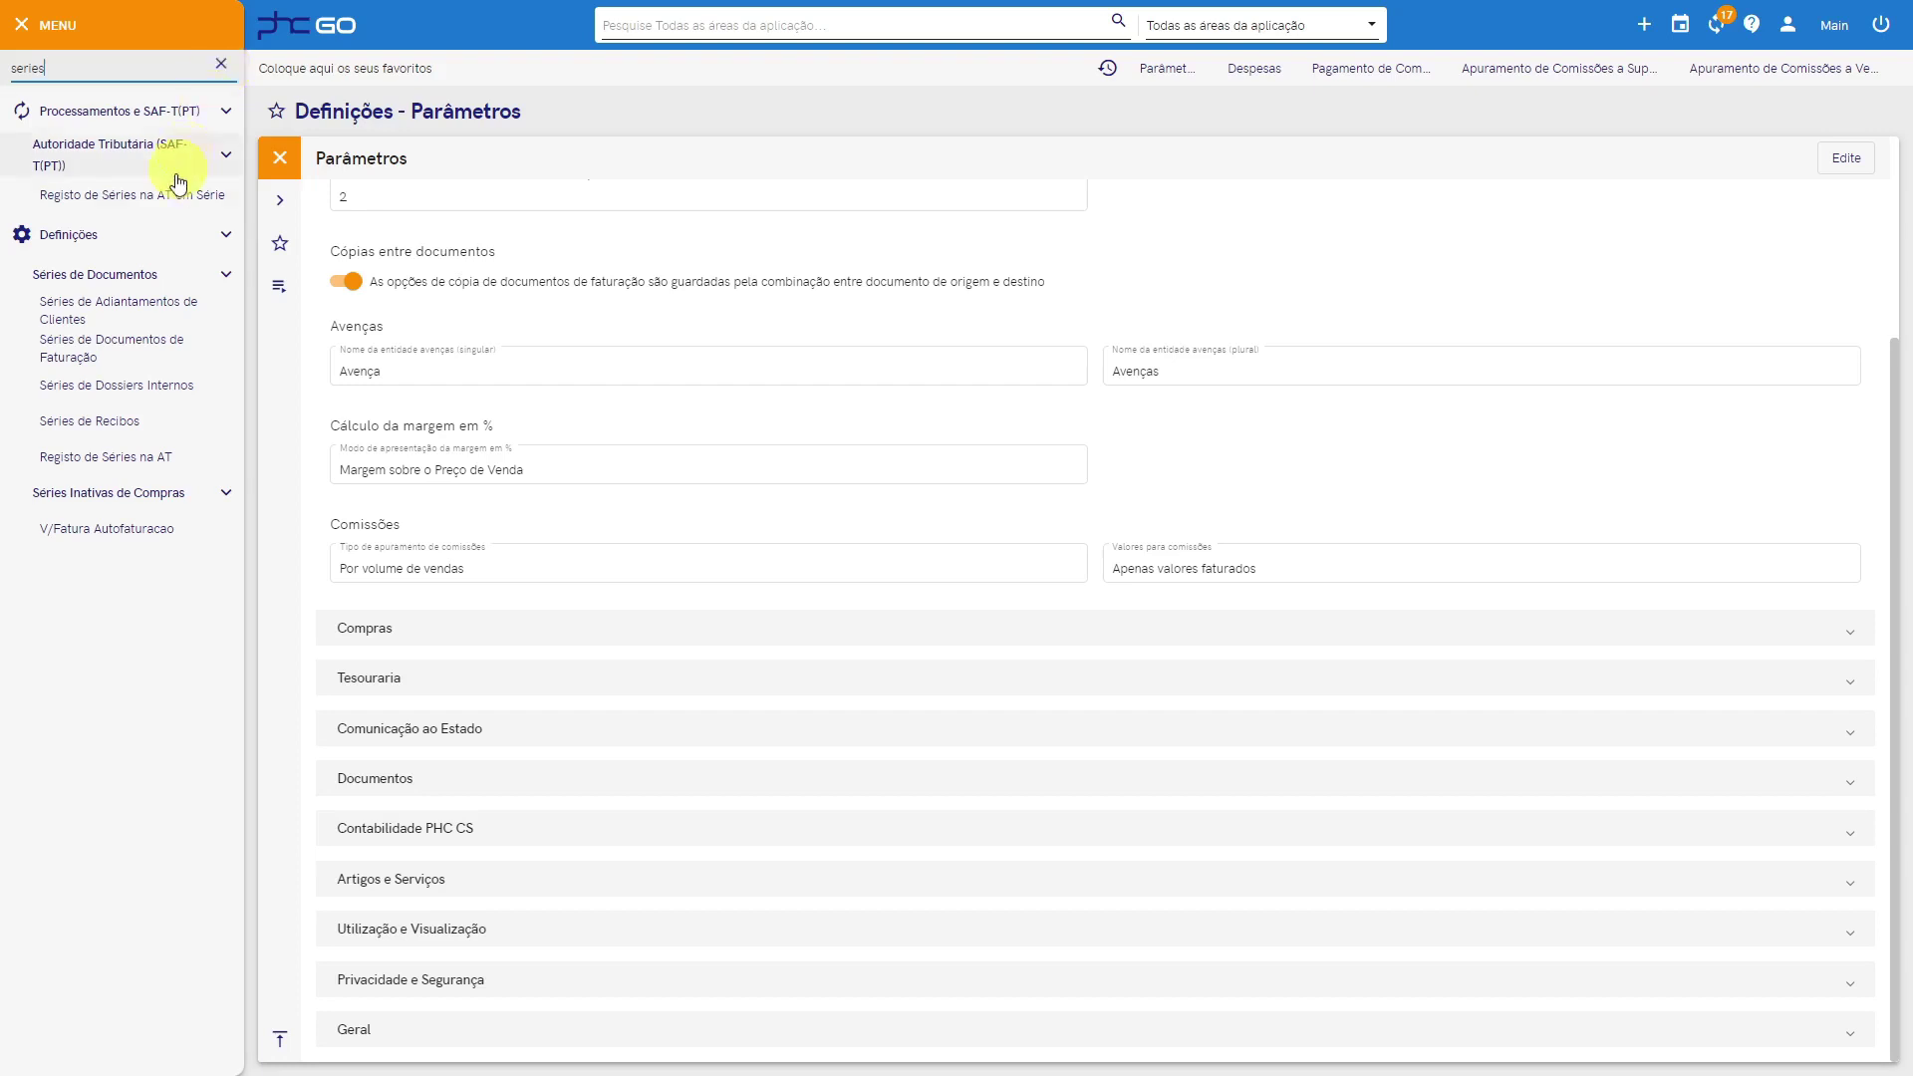
click(143, 354)
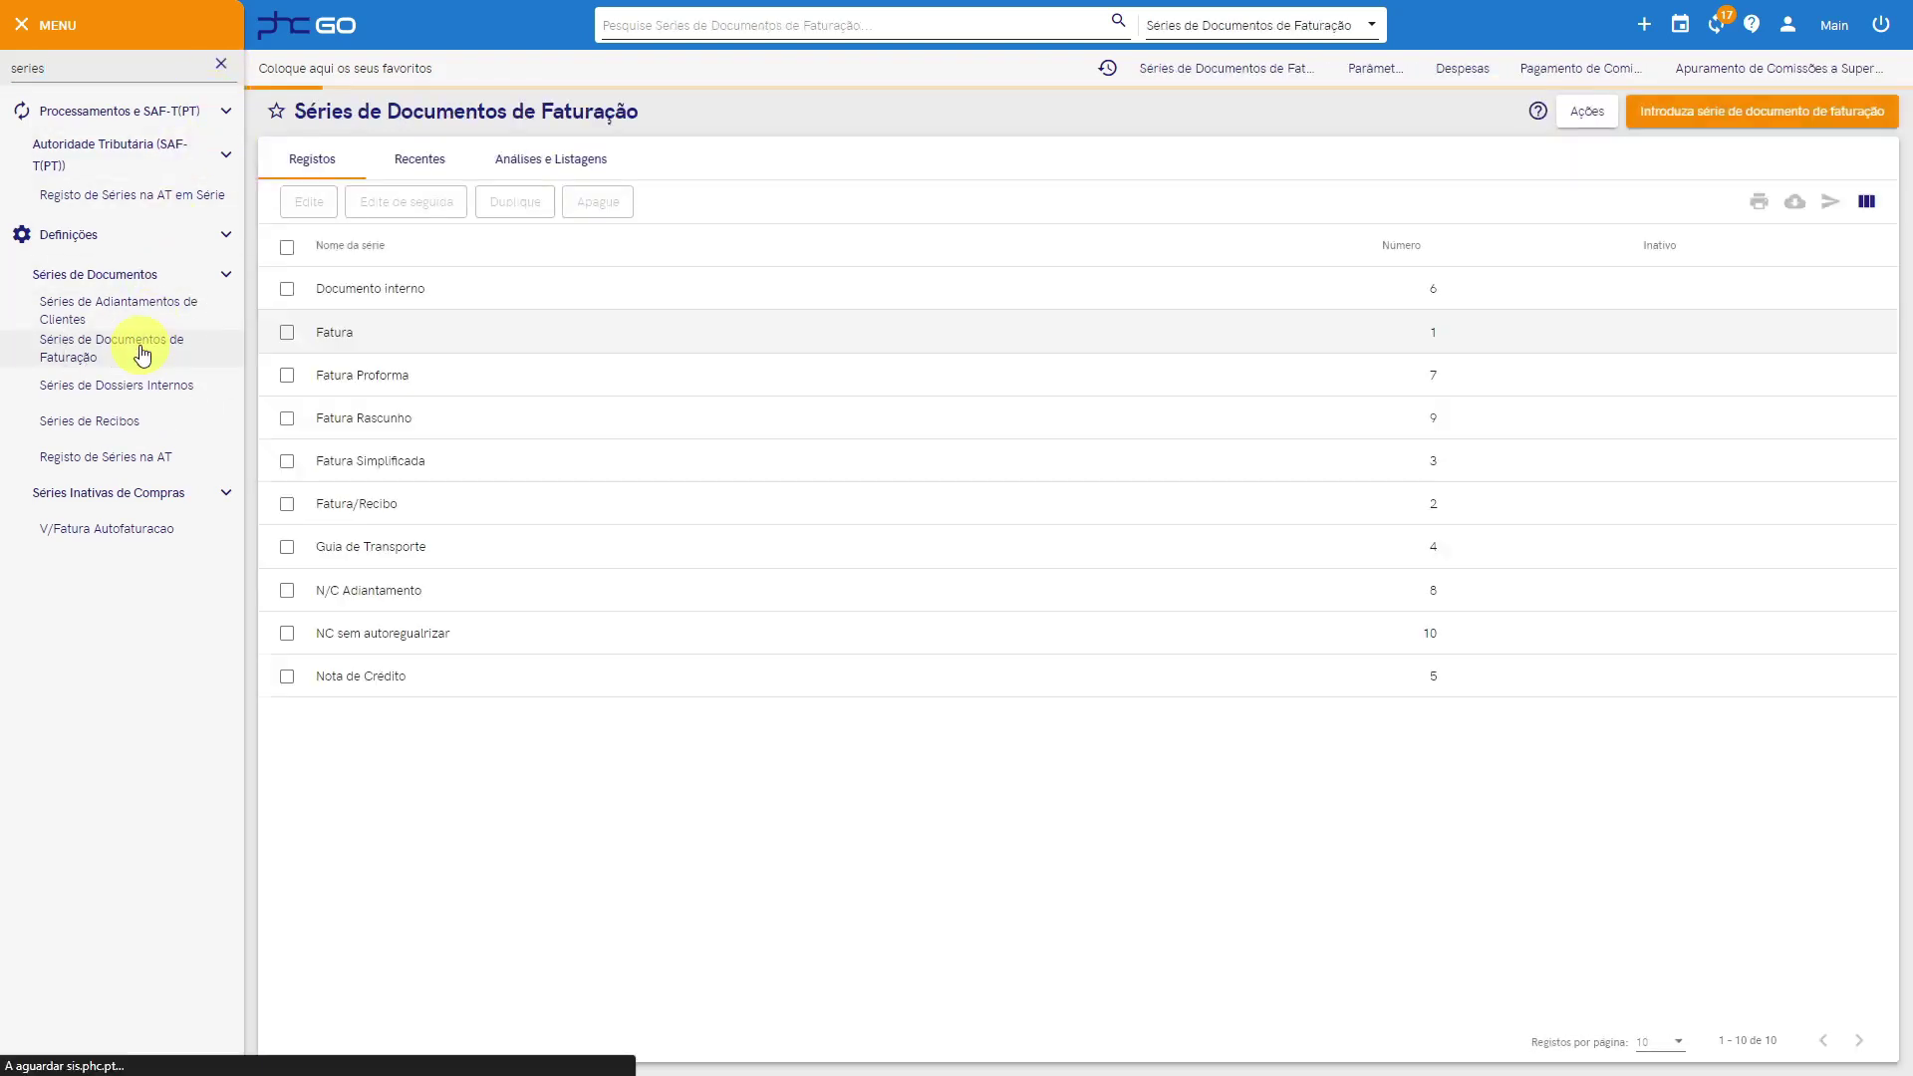
click(333, 344)
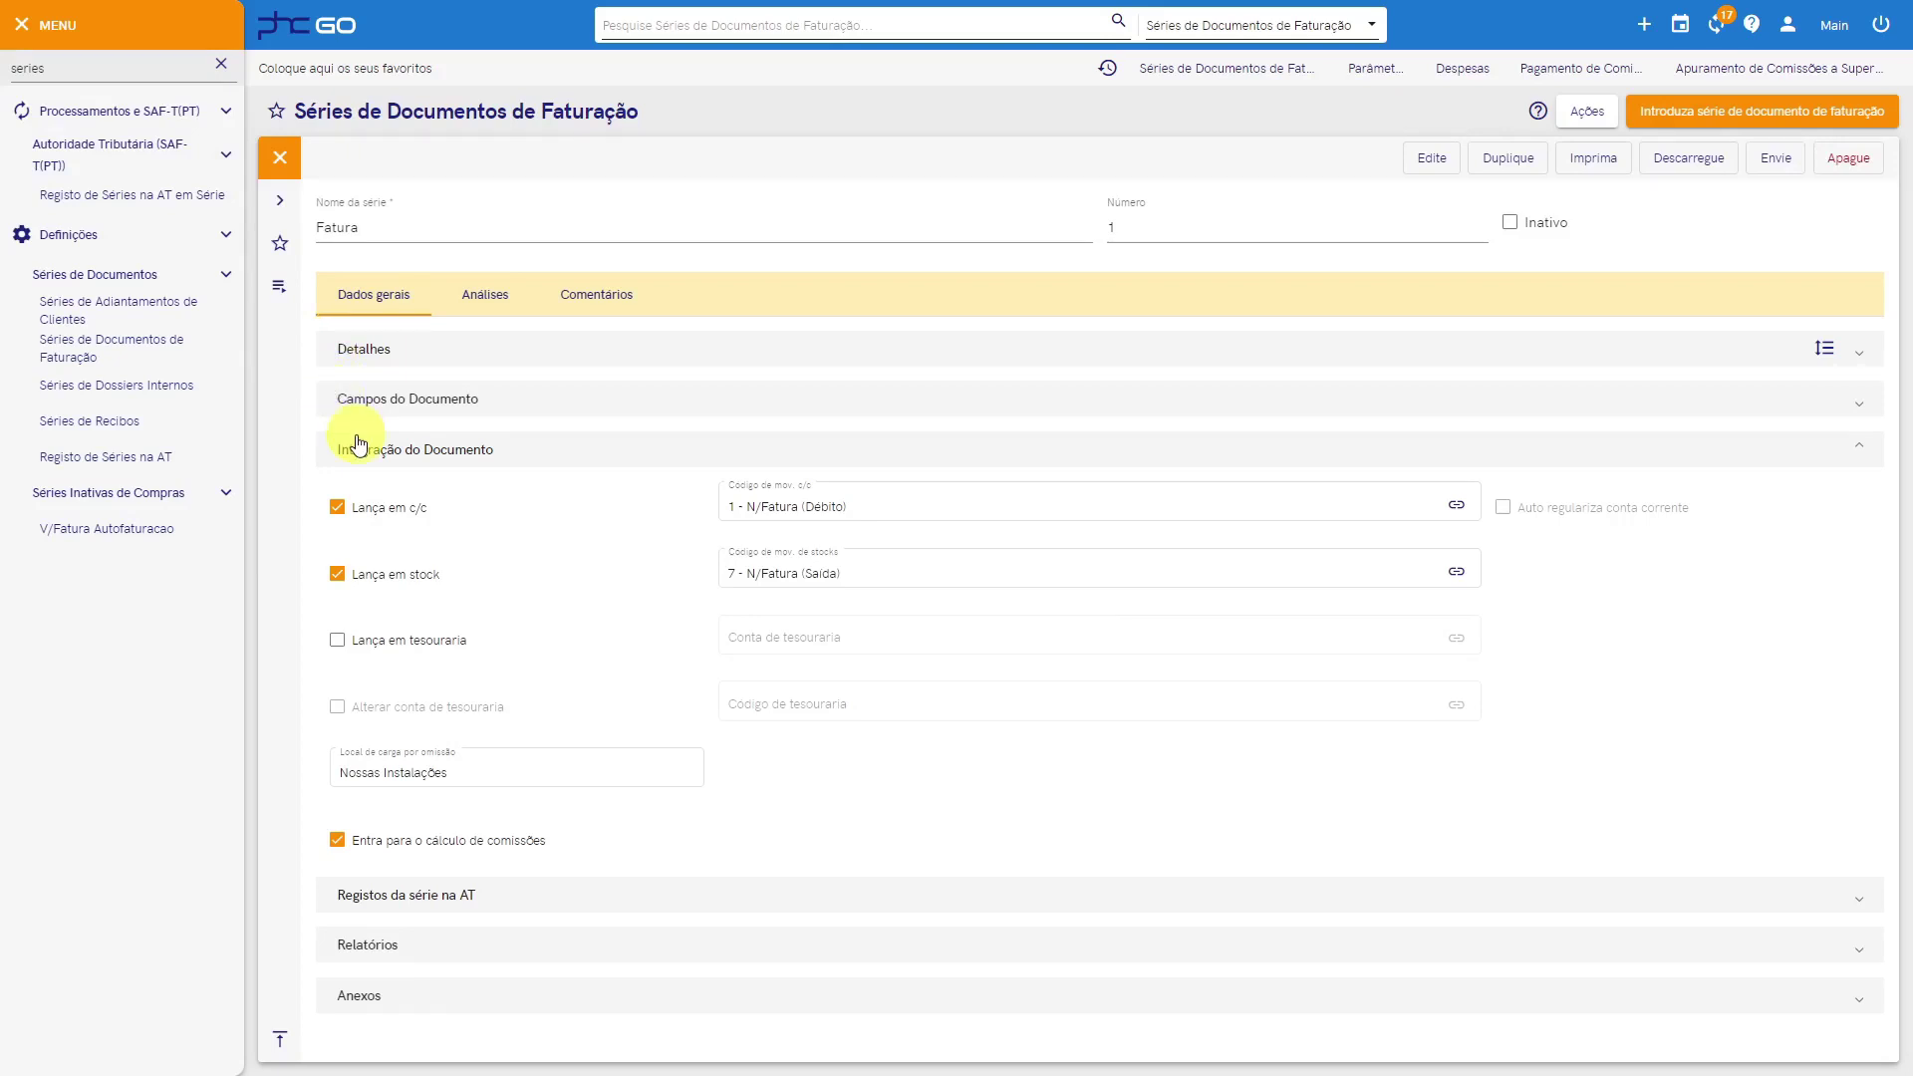
mouse_move(339, 849)
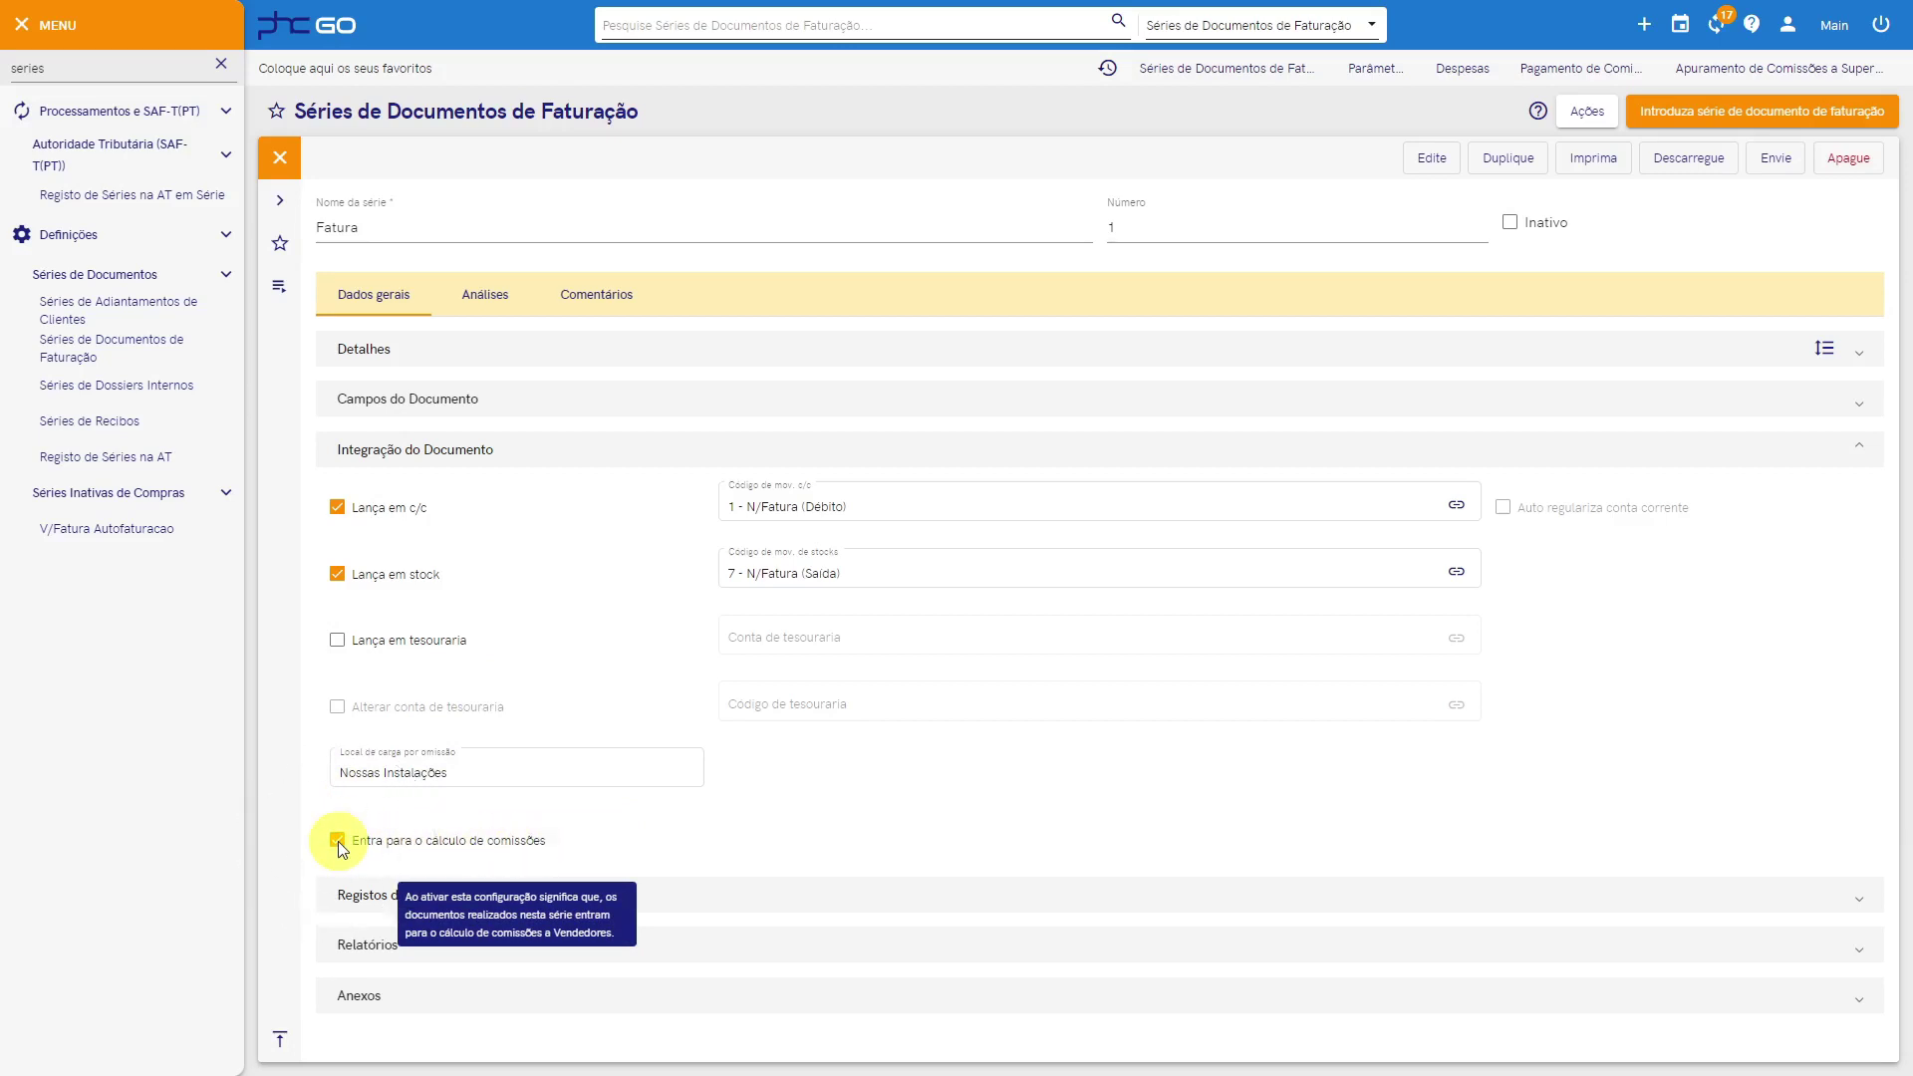
Step: Find Tabelas de Comissão and open the Comissão por Valor table in expanded view
click(221, 63)
text(tabelas)
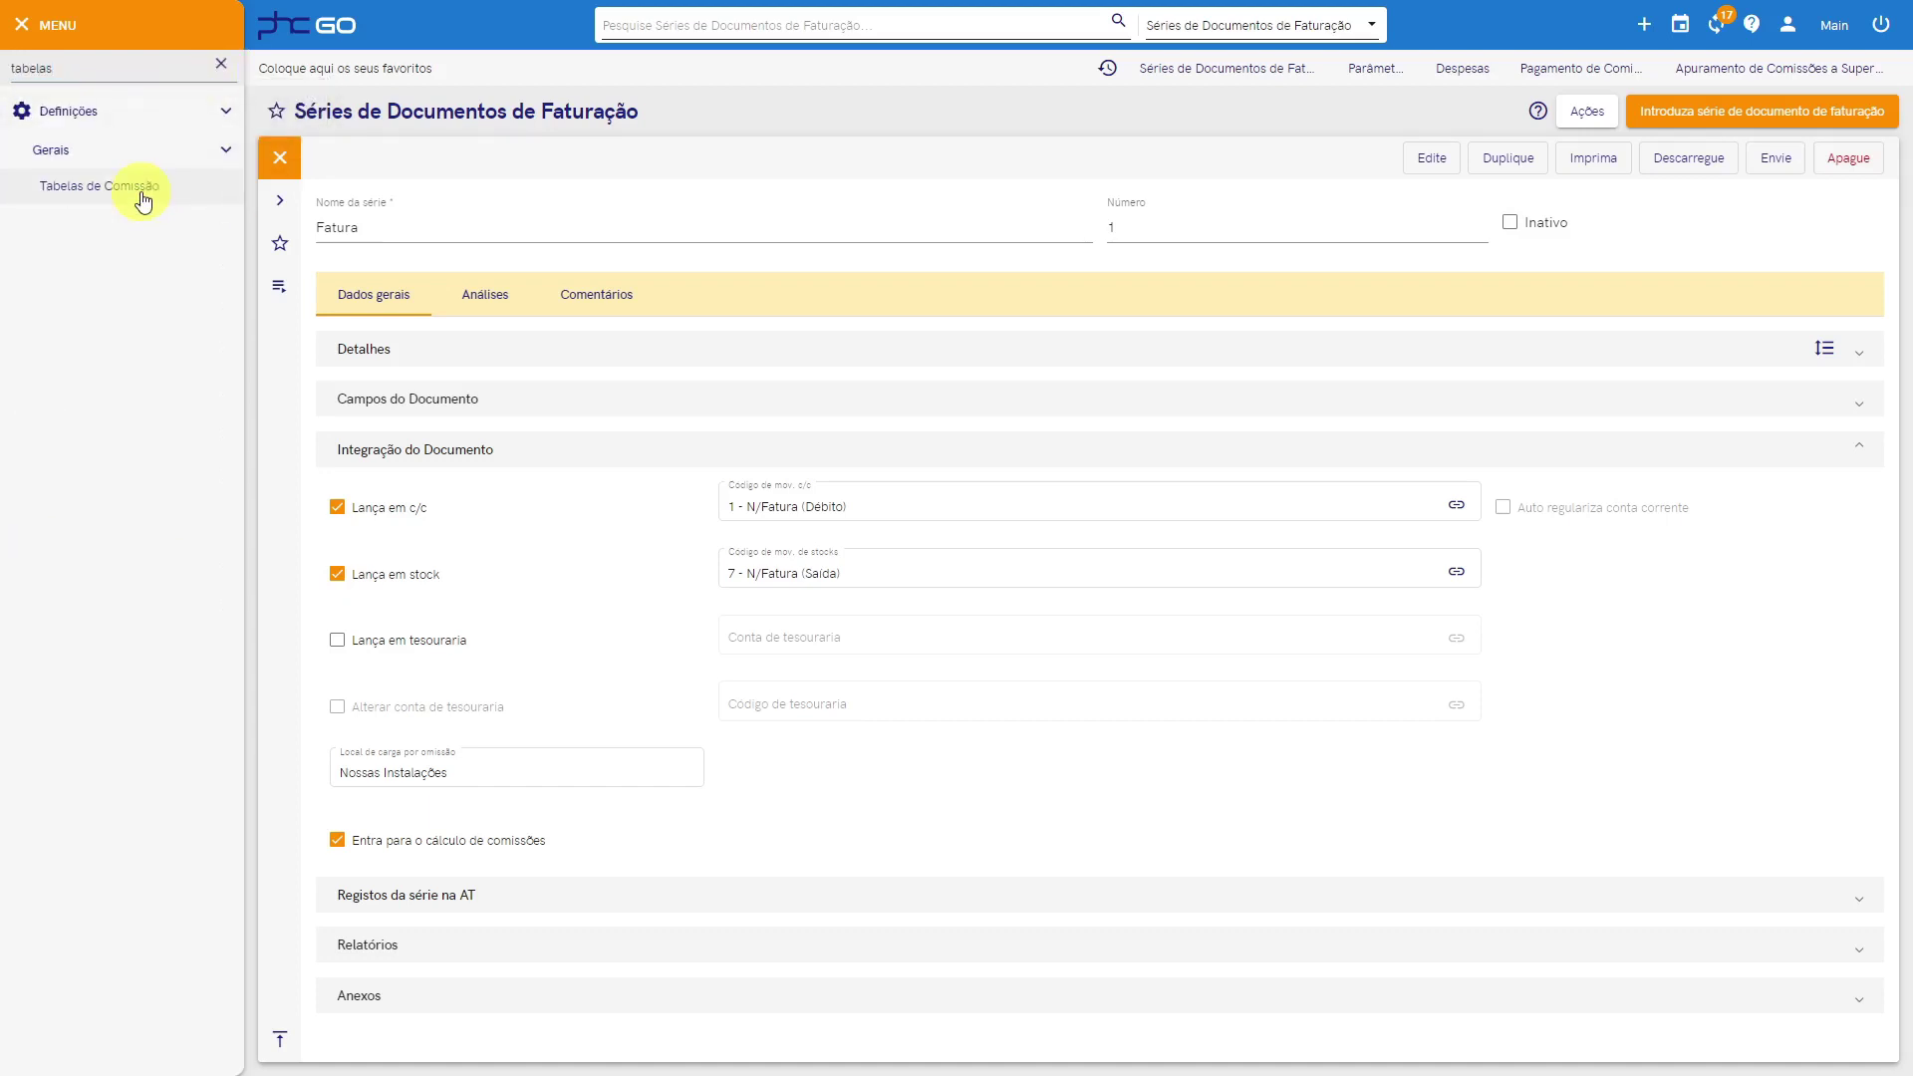
click(141, 198)
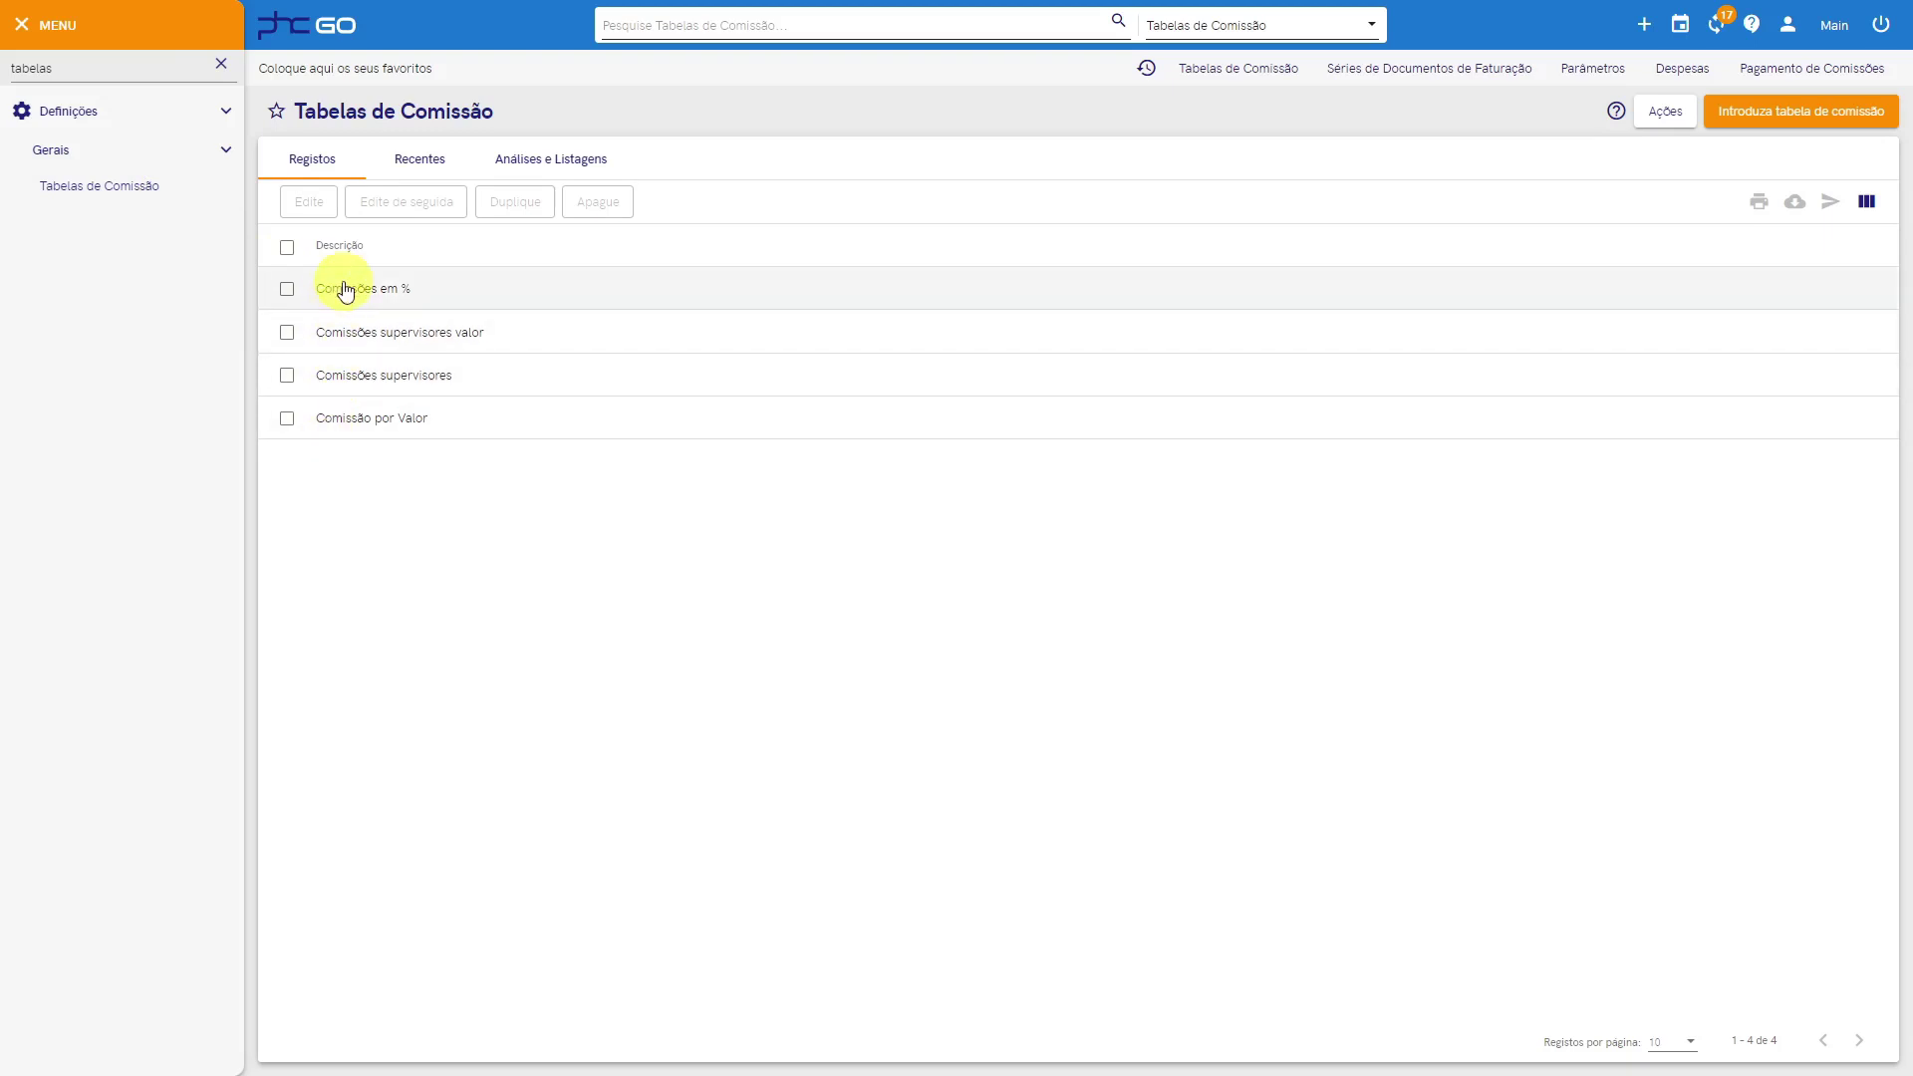
click(355, 418)
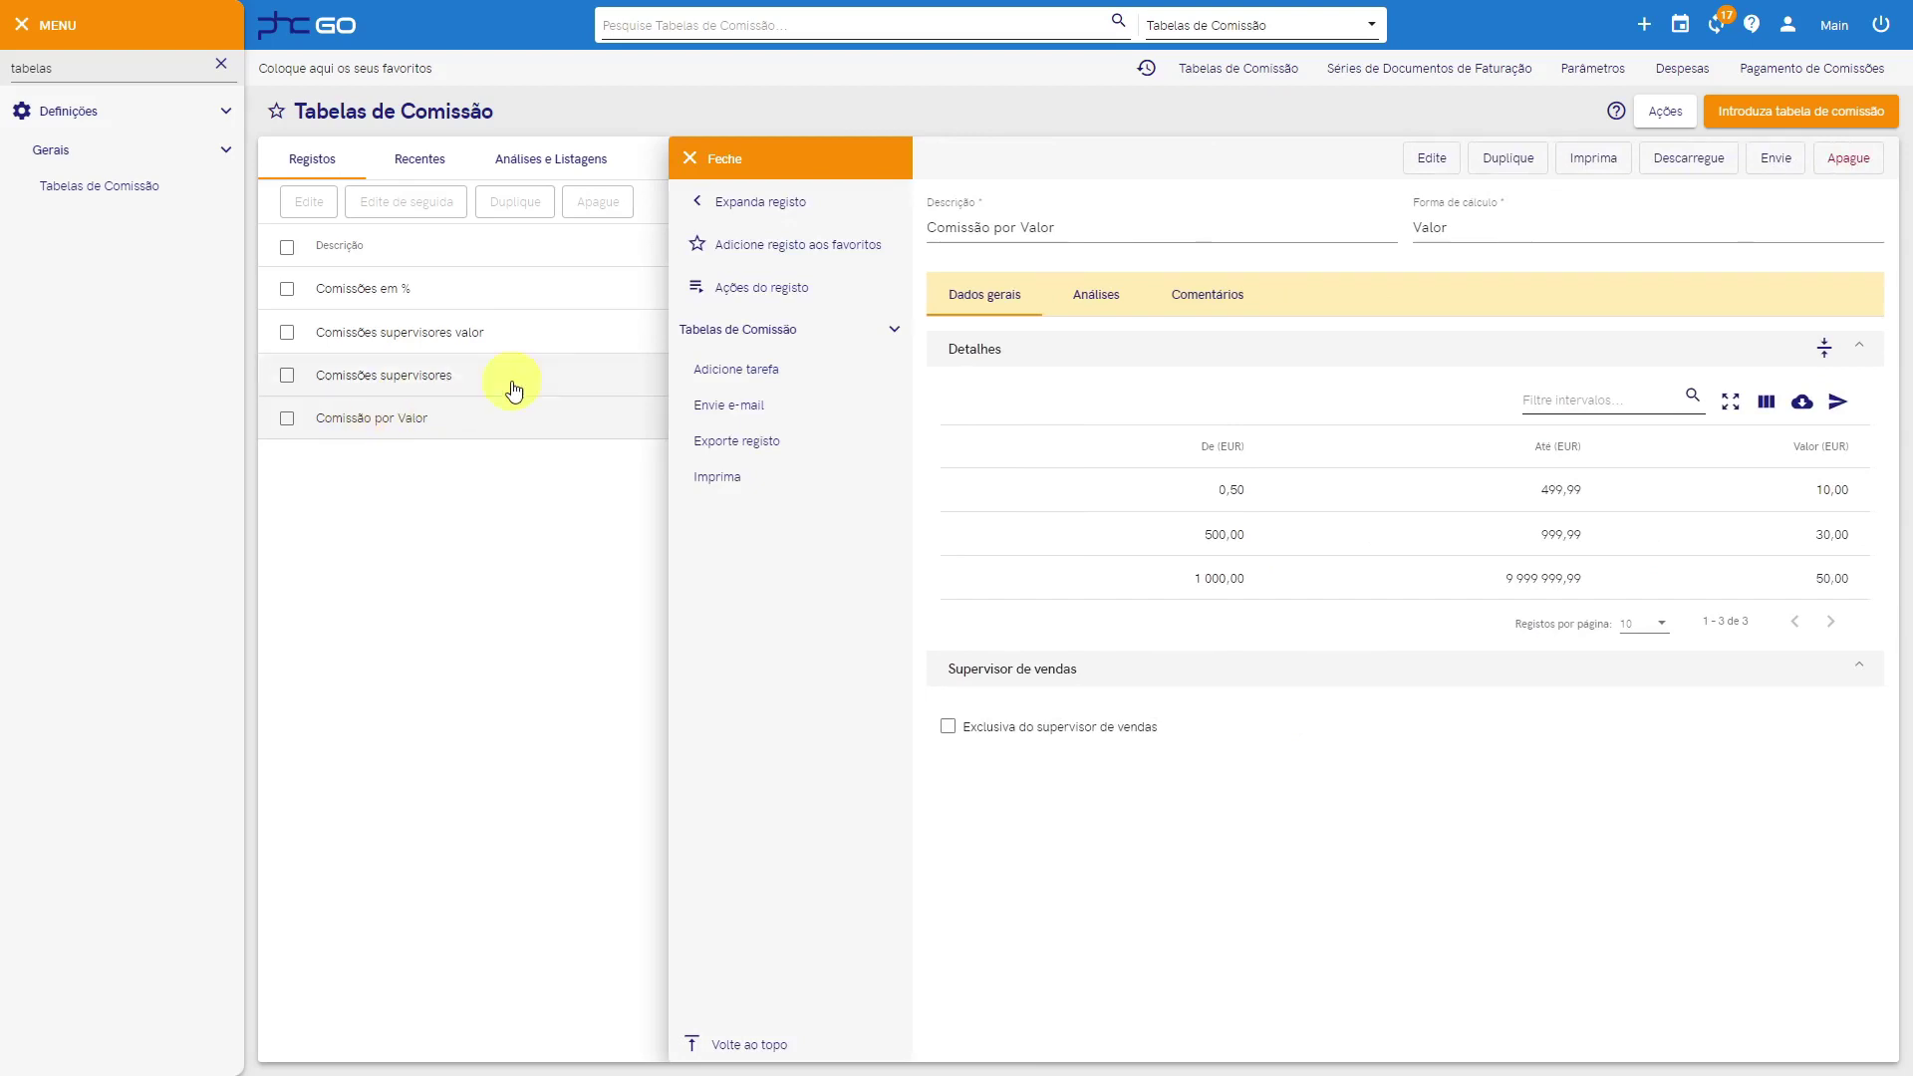
click(729, 200)
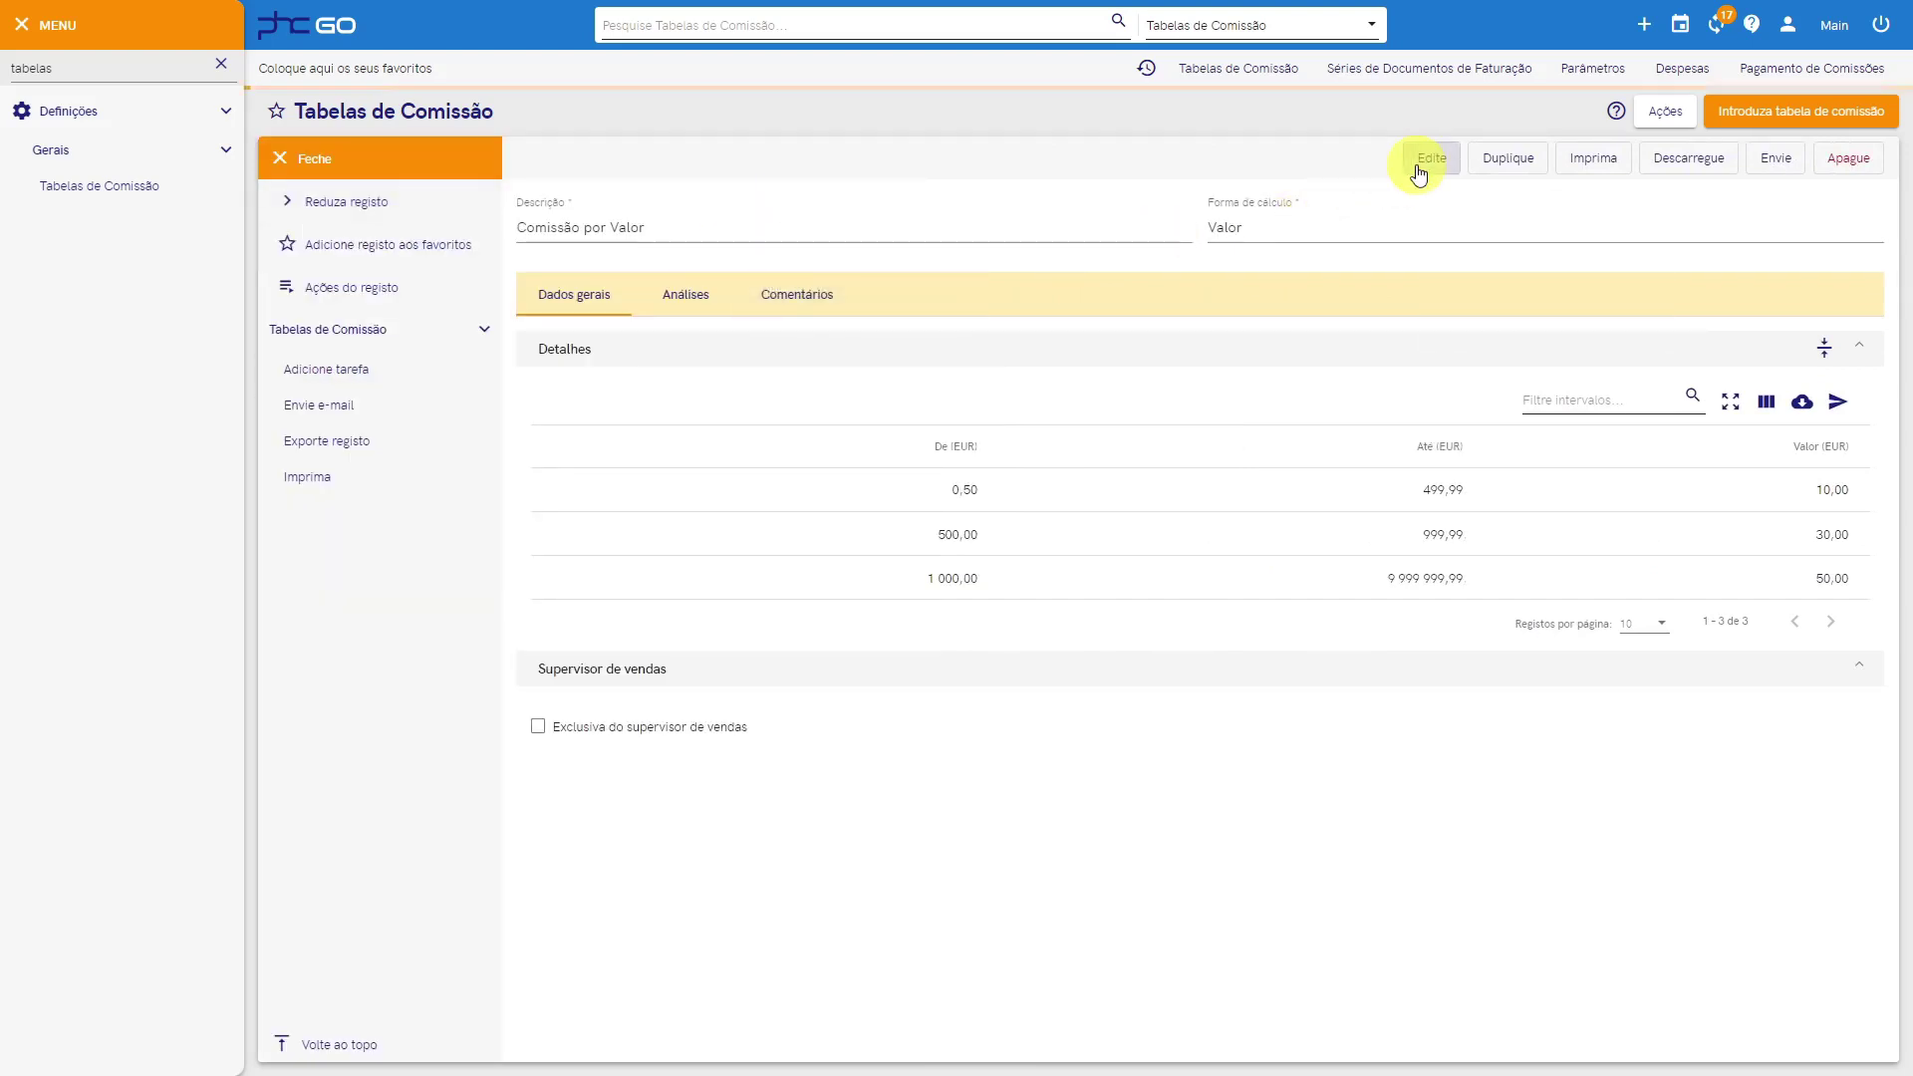
Step: Edit the Comissão por Valor table, reviewing its description, calculation method and intervals, and save and close the record
click(1416, 162)
click(775, 236)
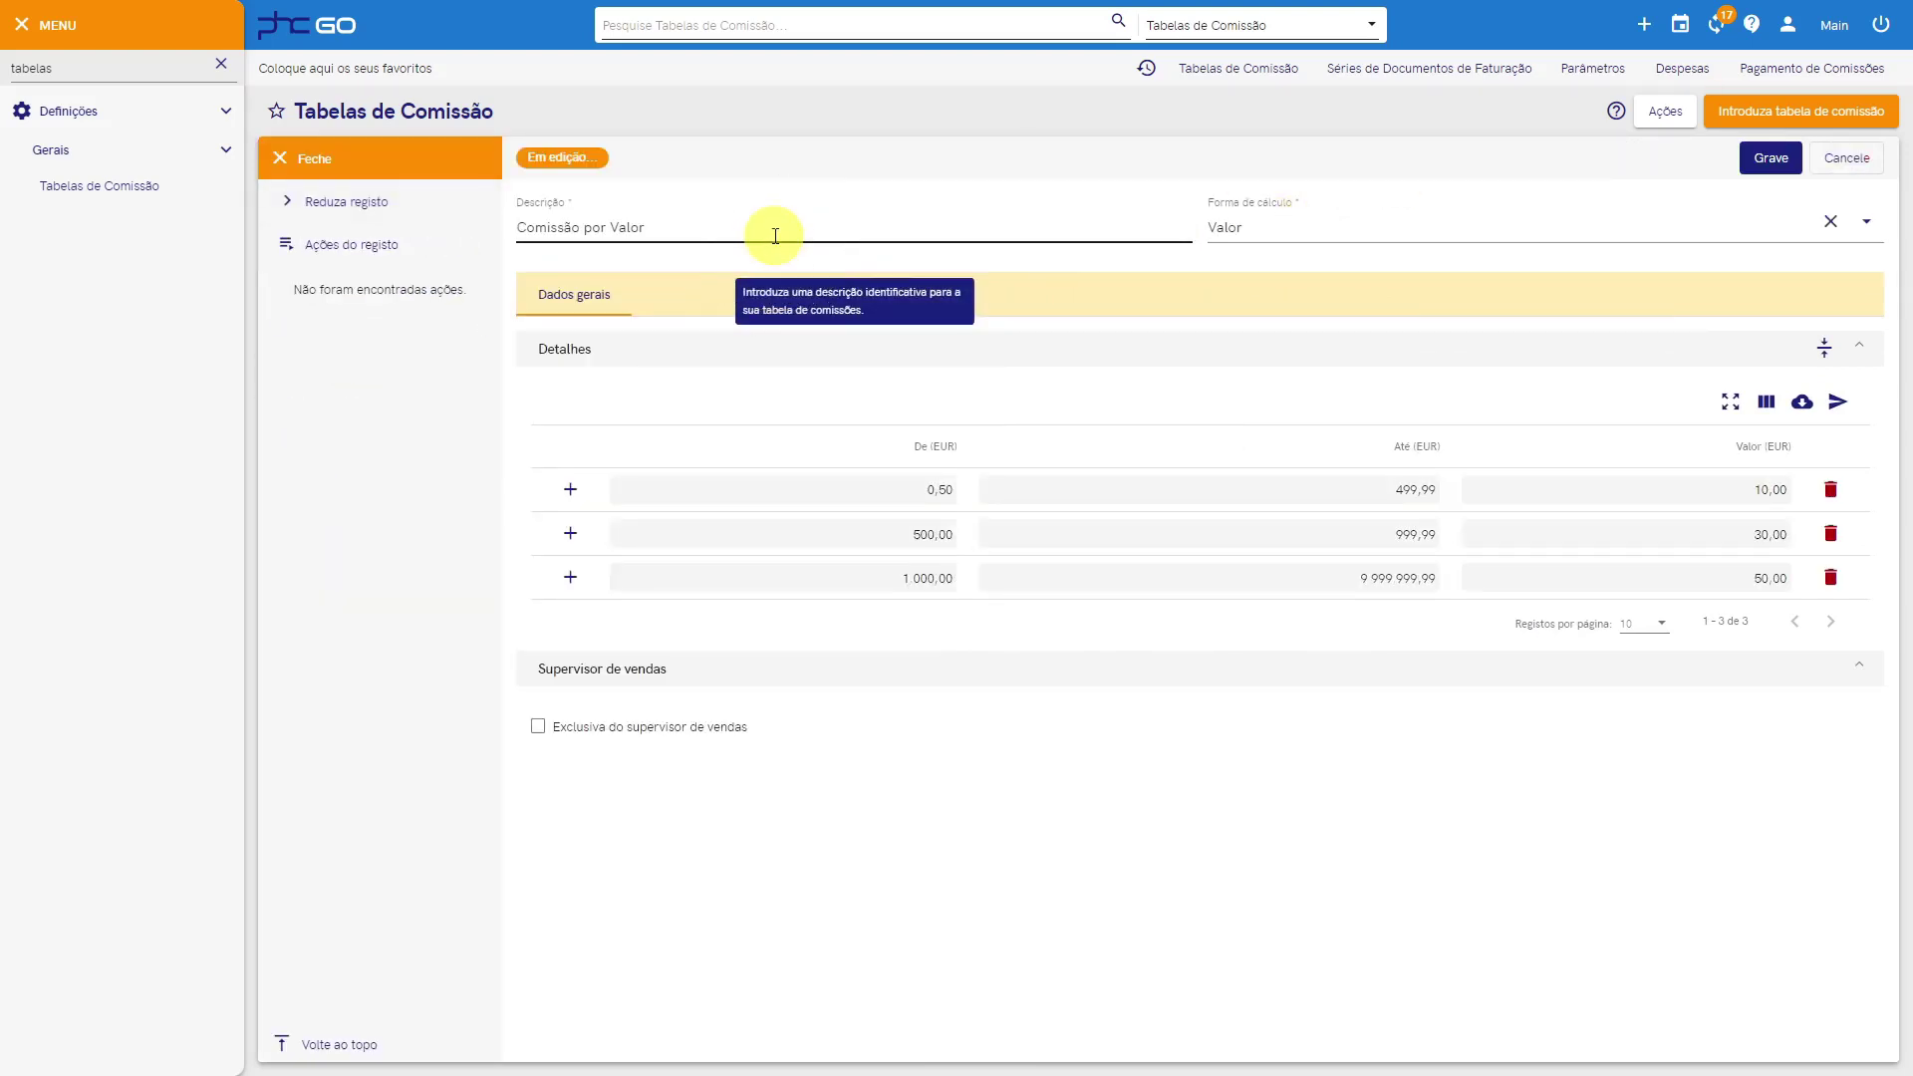
click(1866, 236)
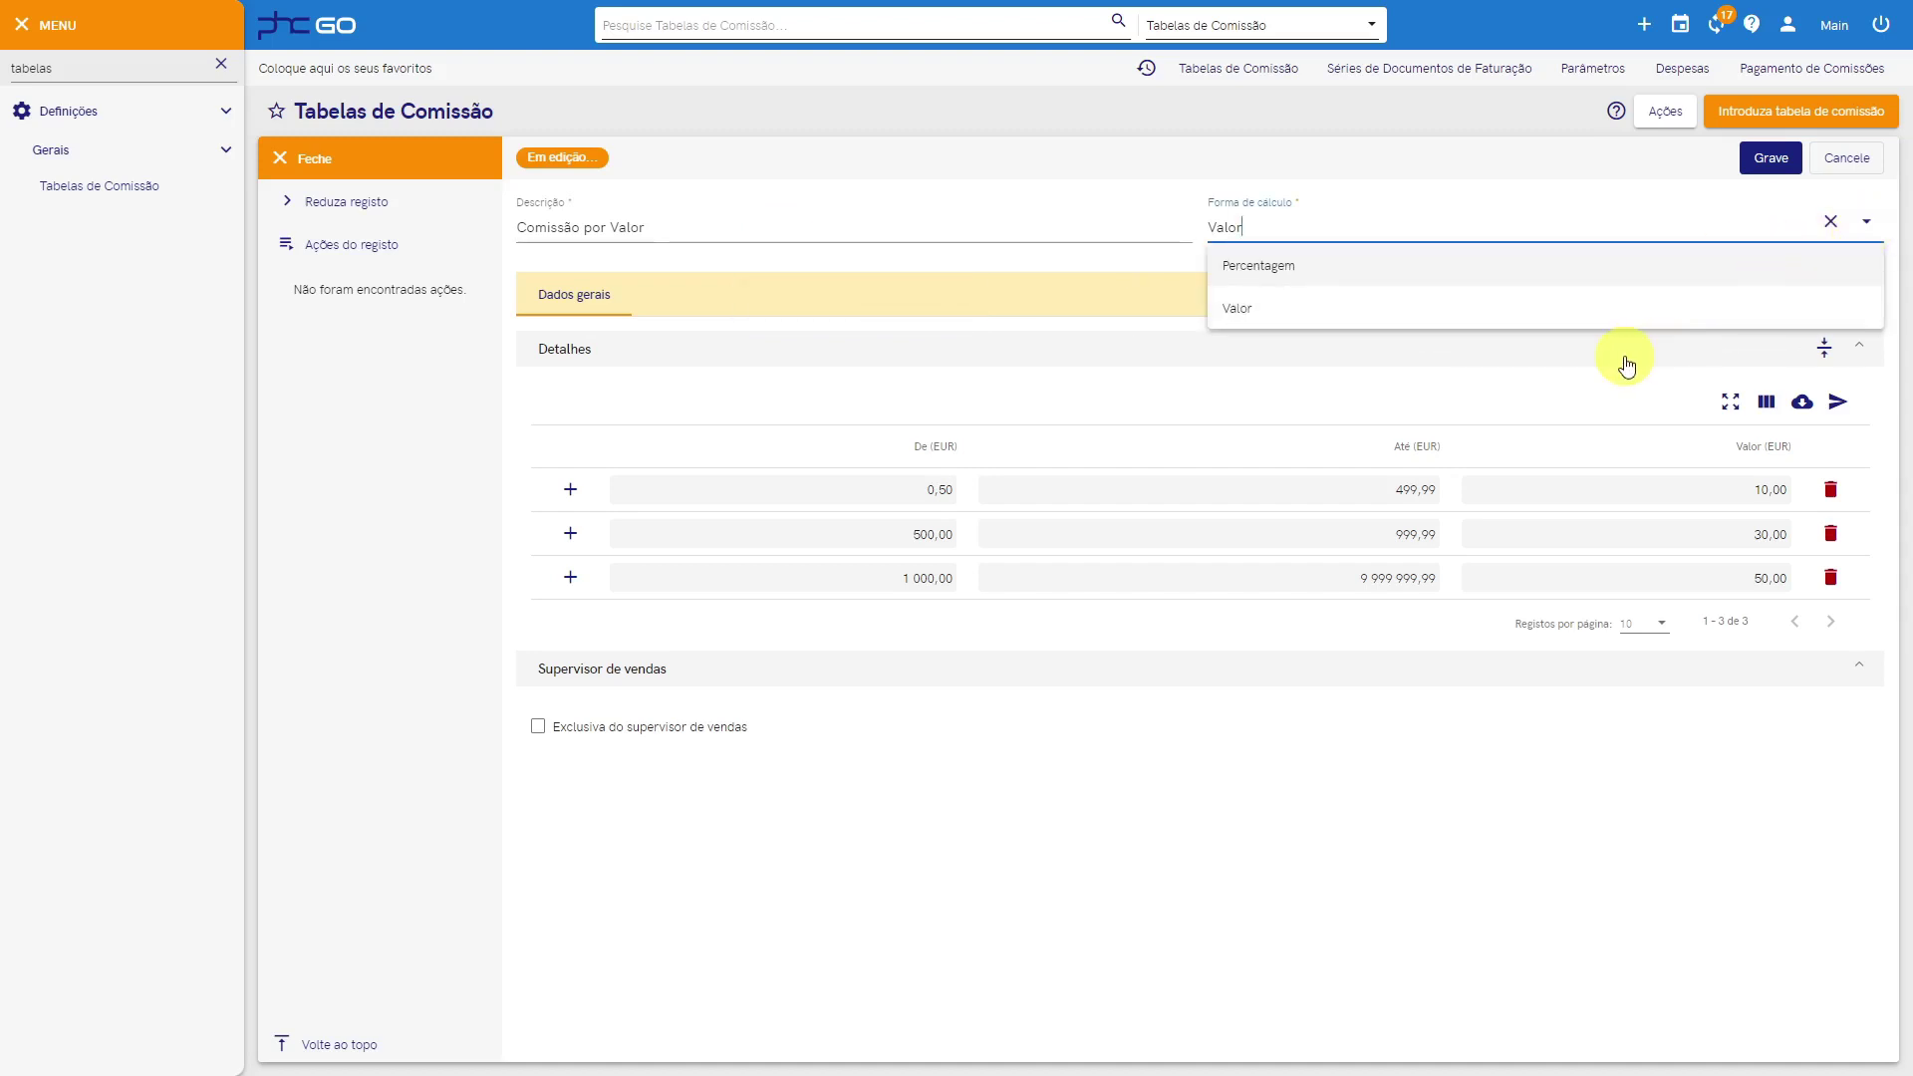
click(996, 402)
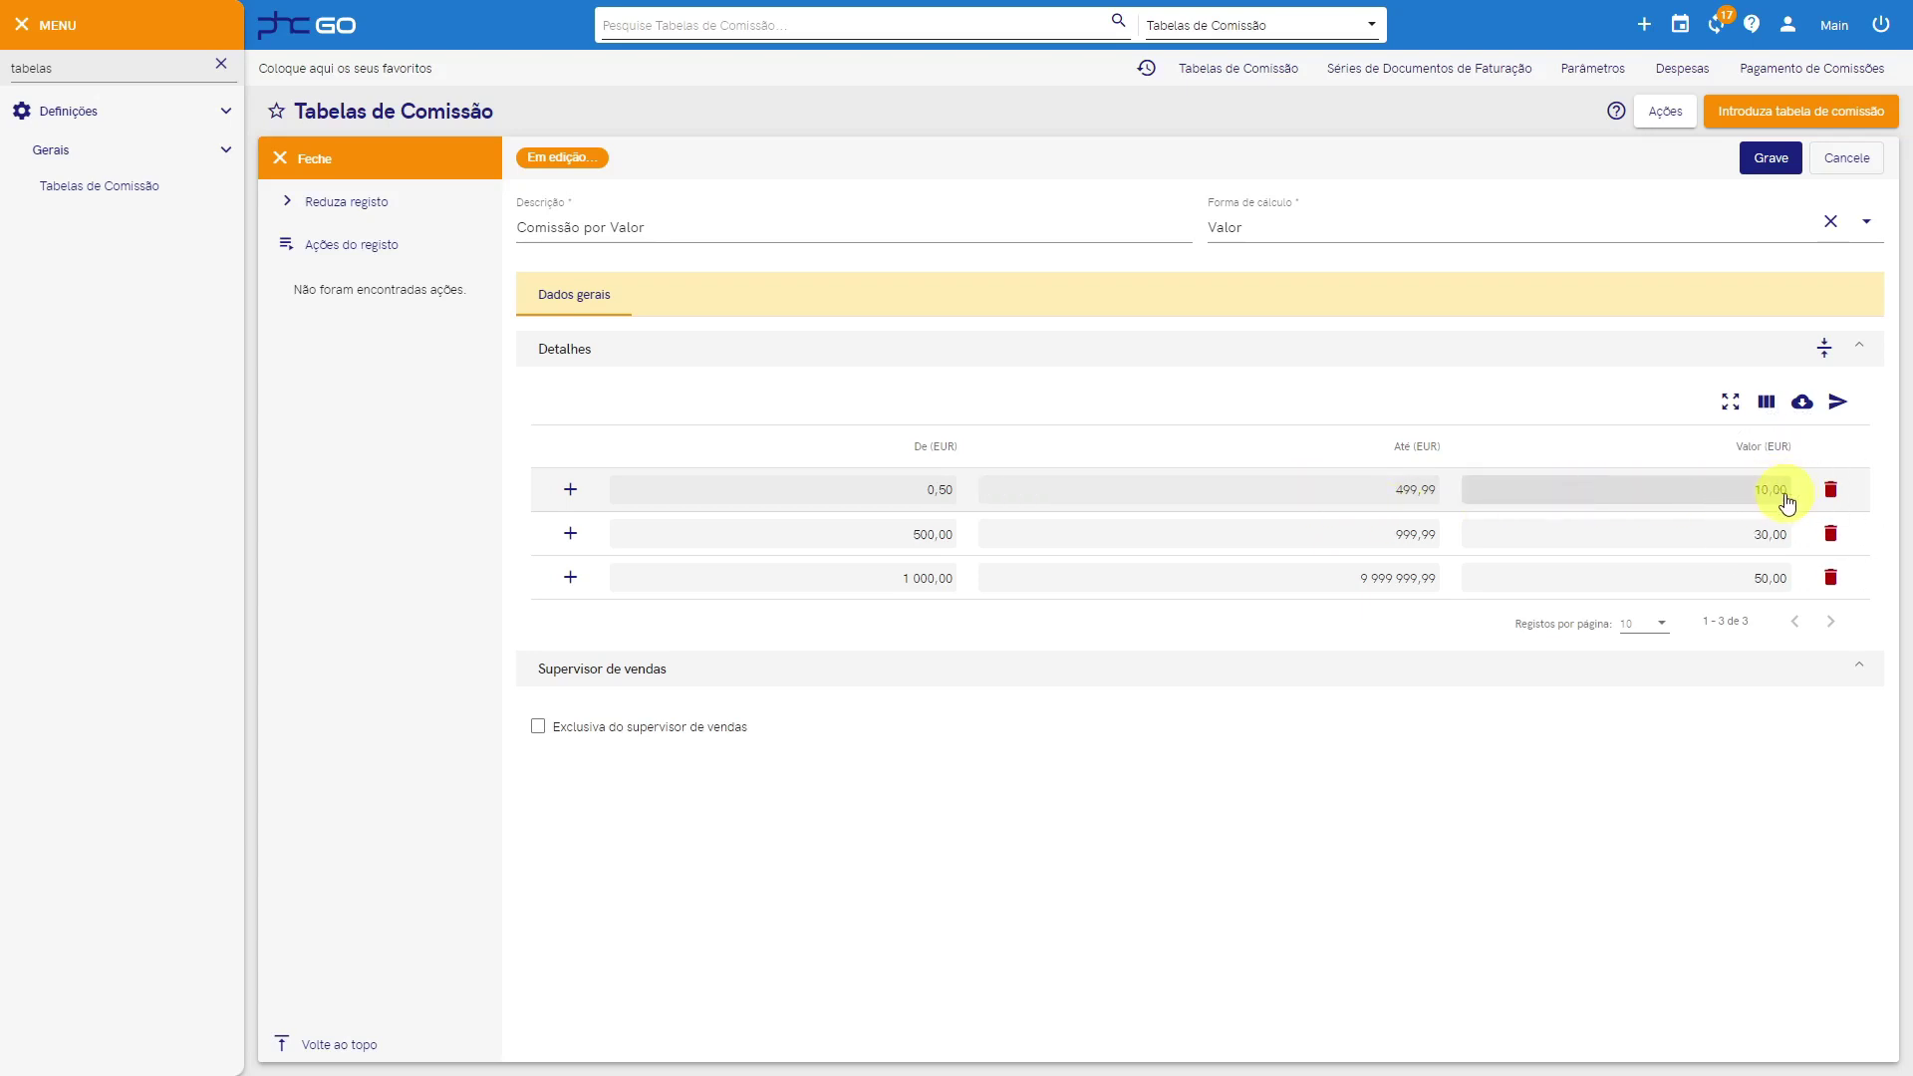
key(ctrl)
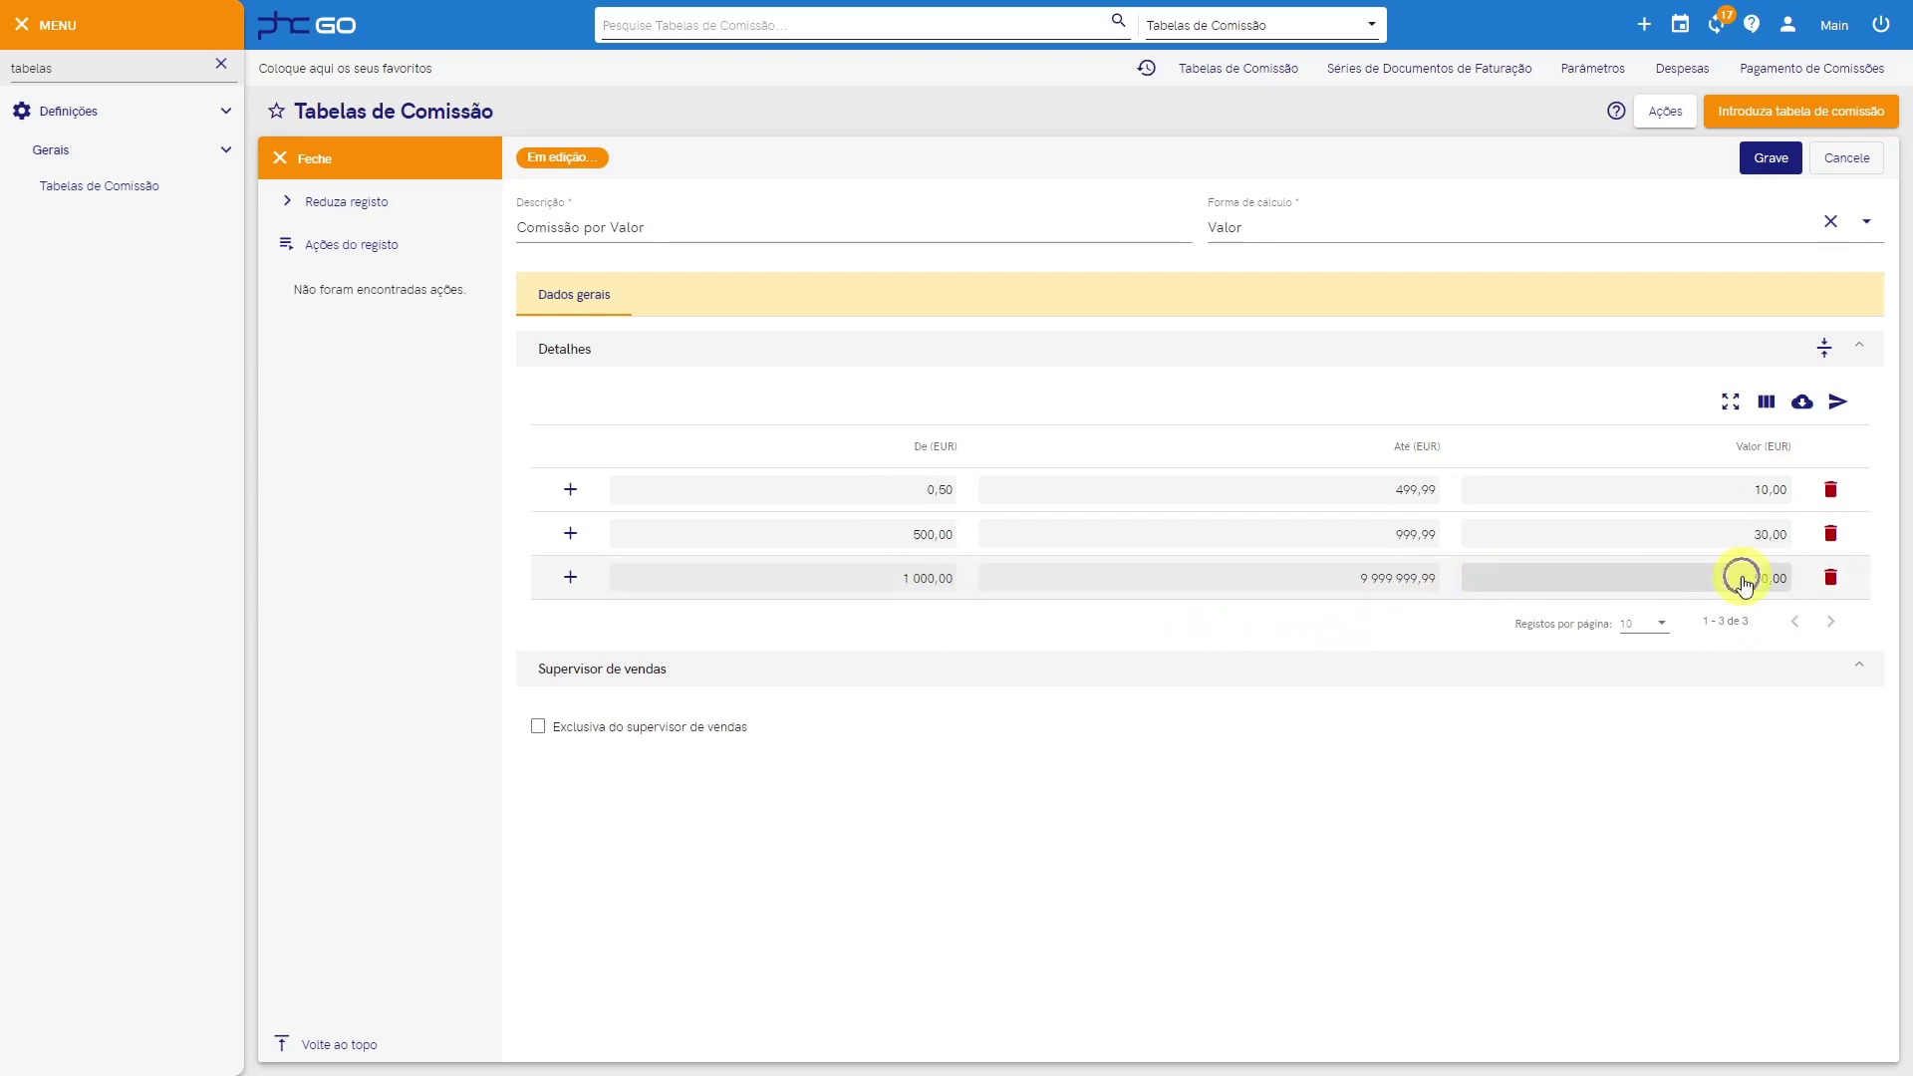
click(1772, 182)
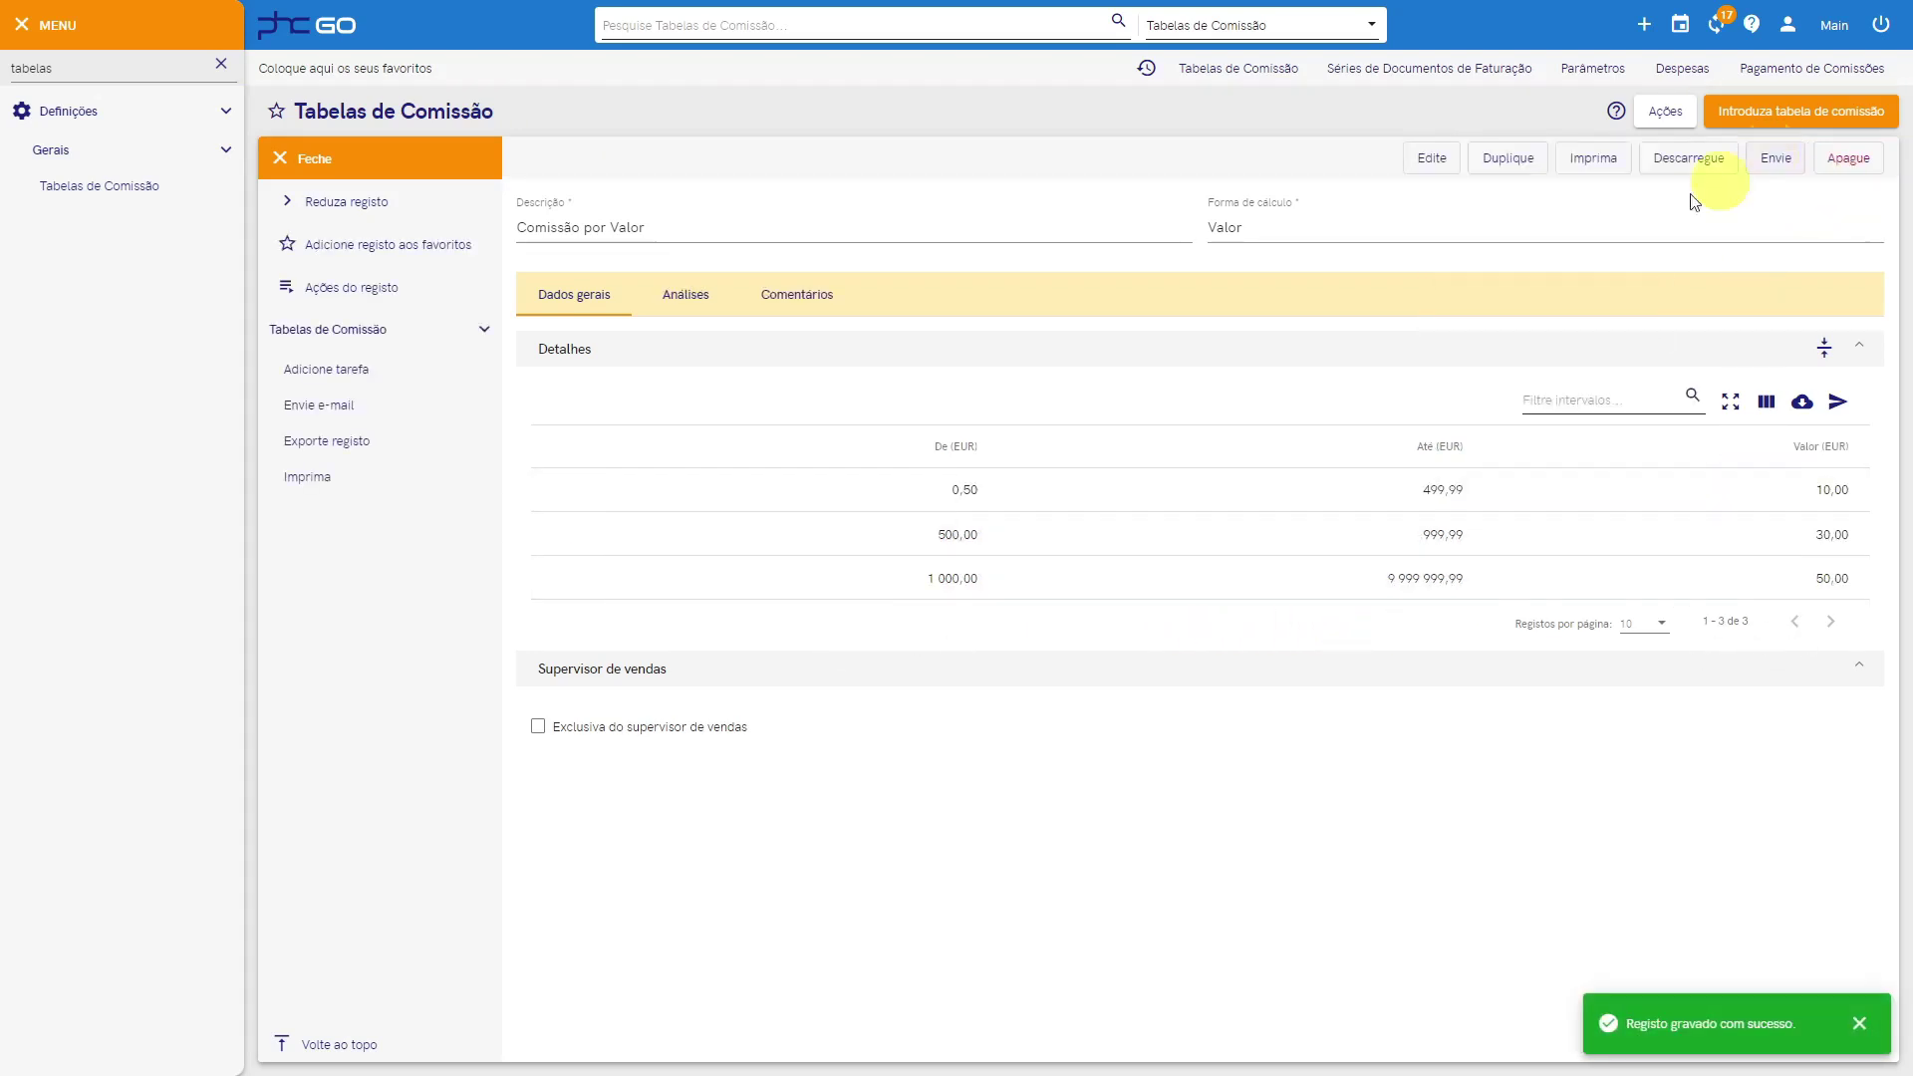
click(287, 161)
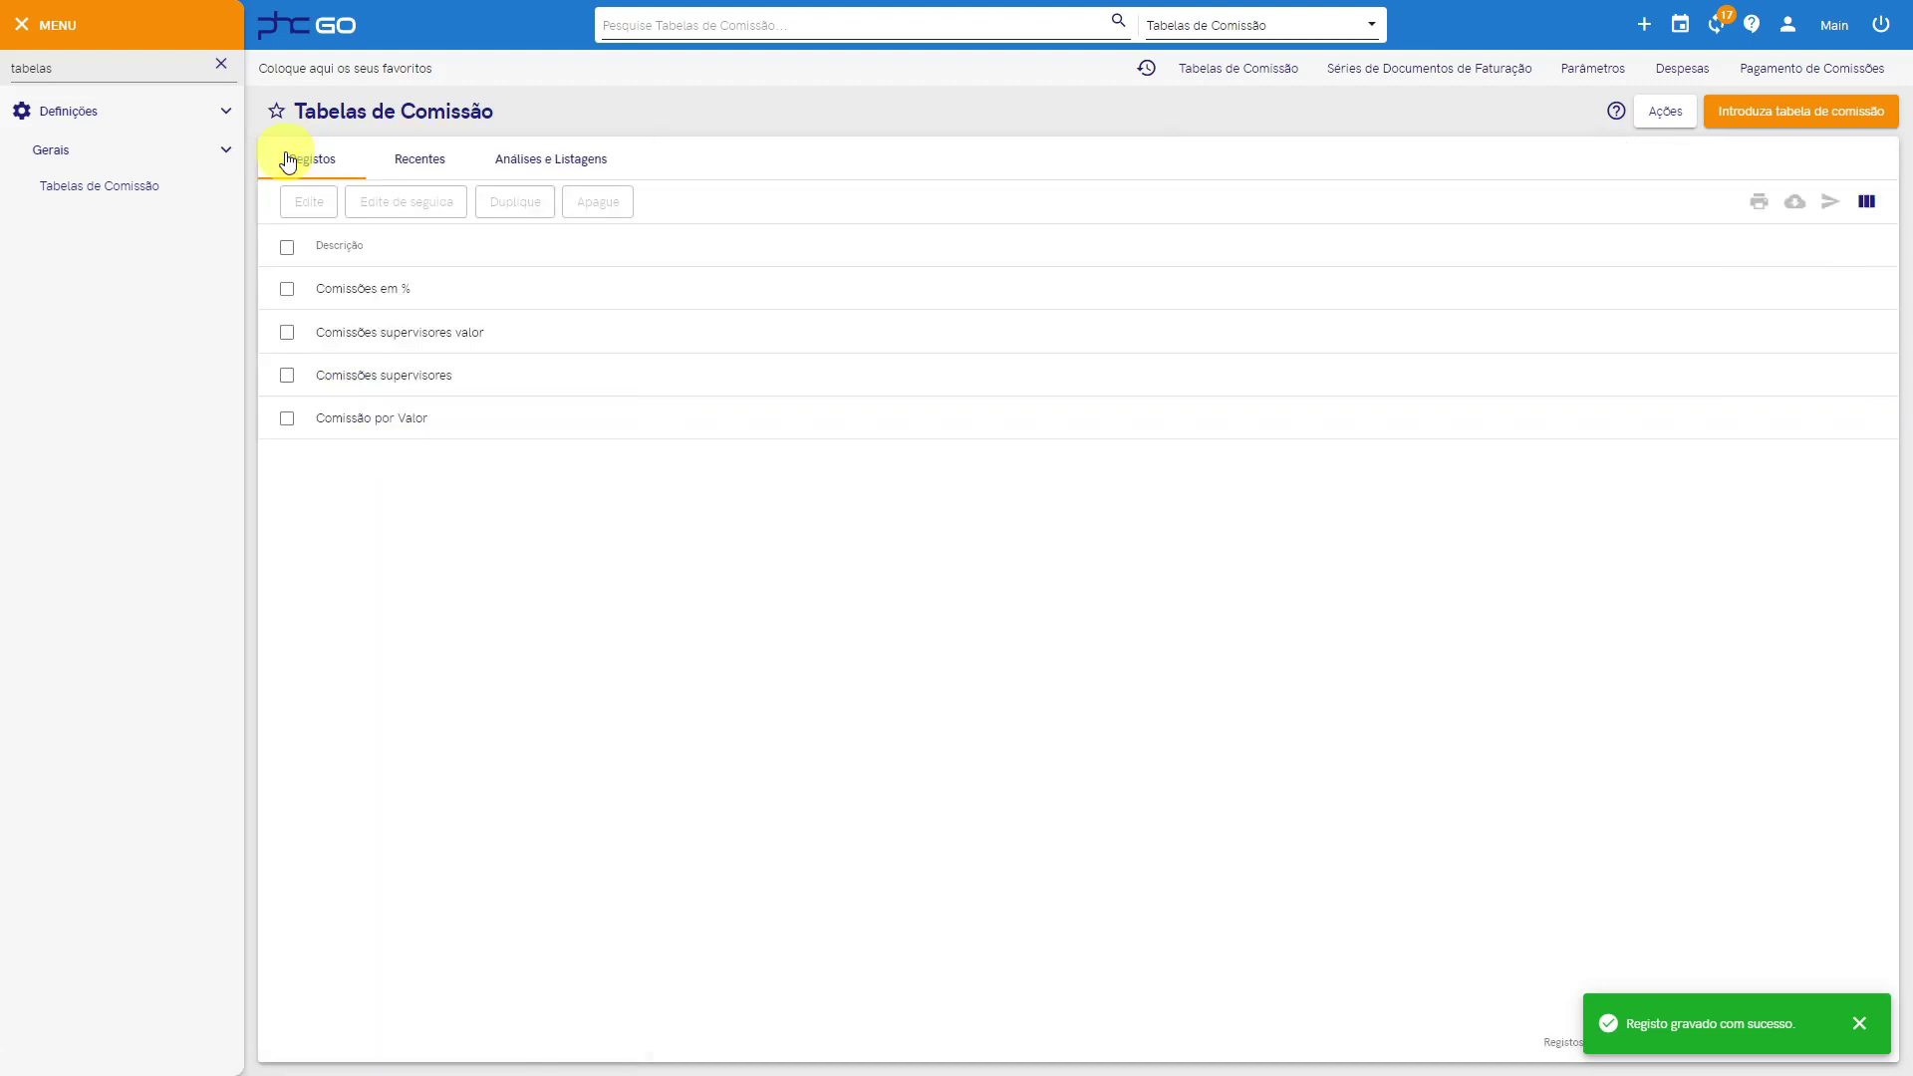
Step: Examine the Comissões supervisores table's percentage intervals and its Exclusiva do supervisor de vendas option, and close the record
click(436, 388)
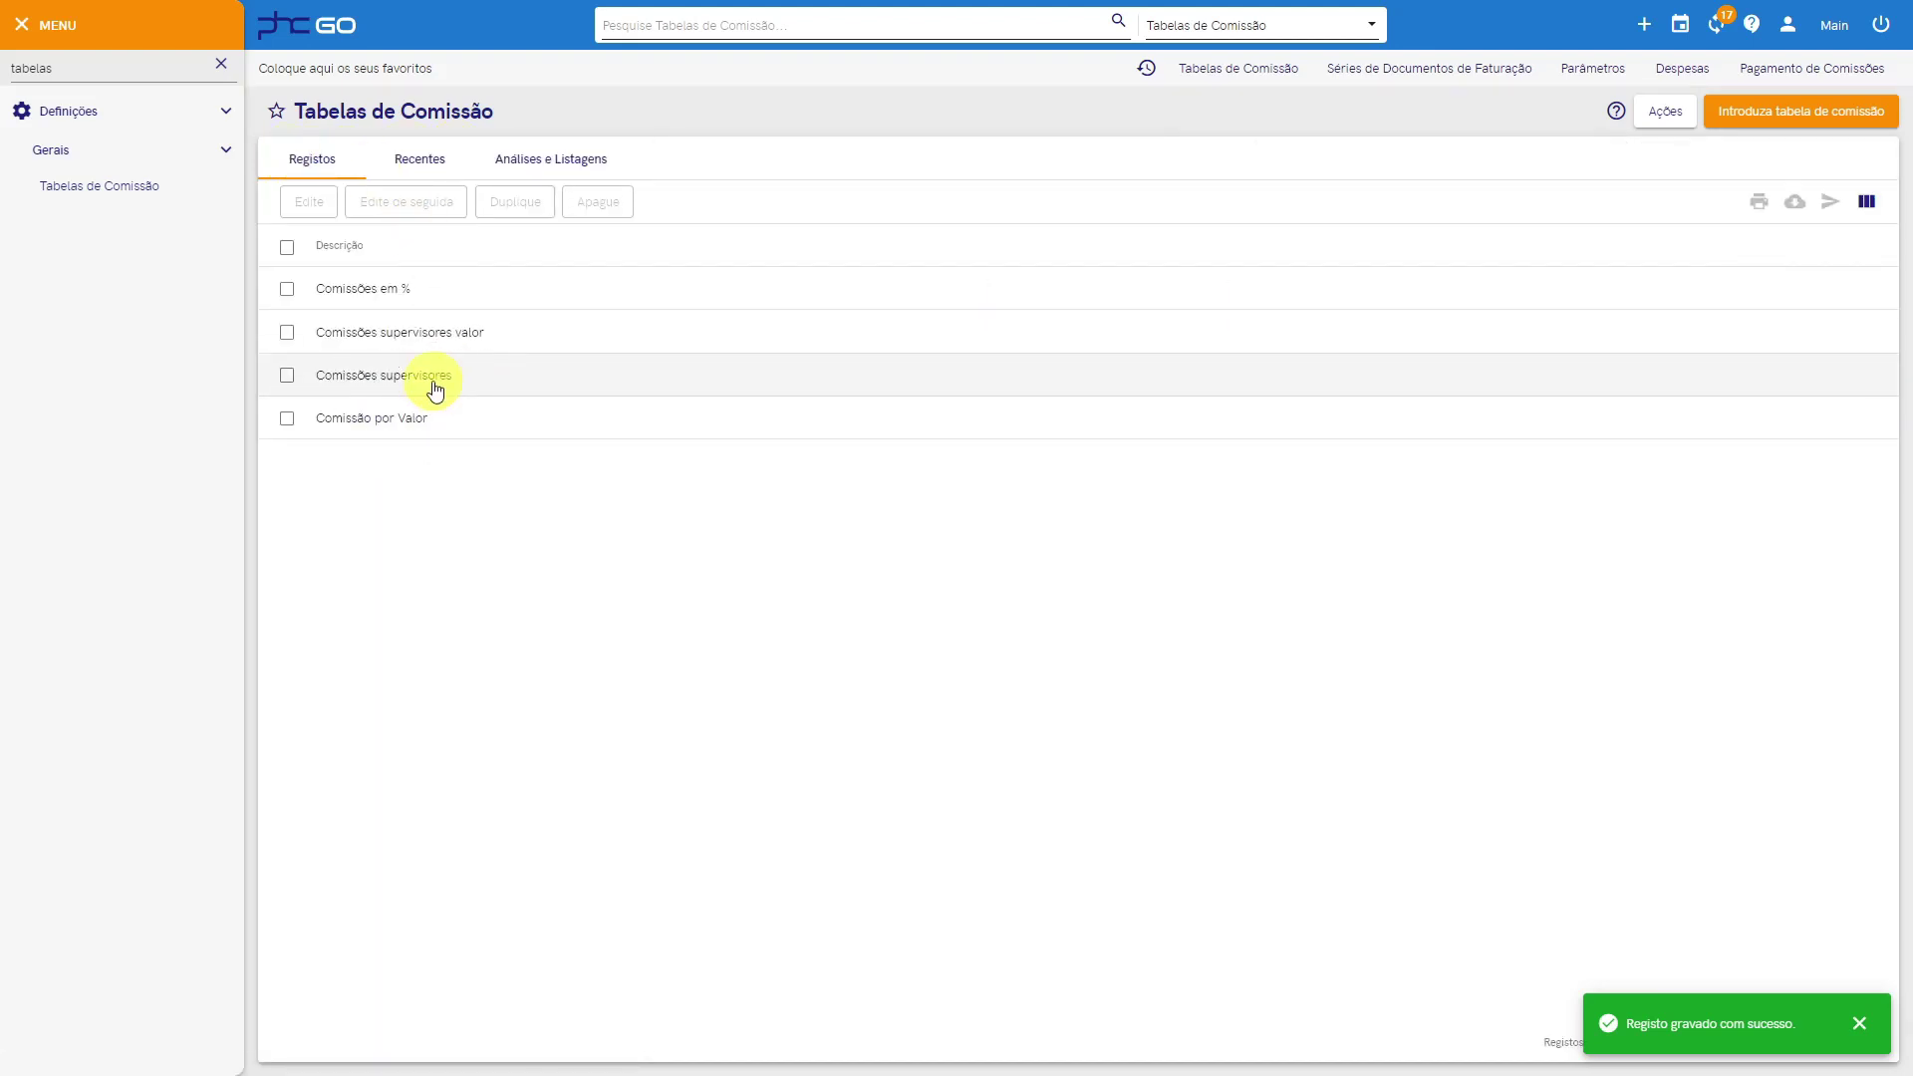
click(697, 202)
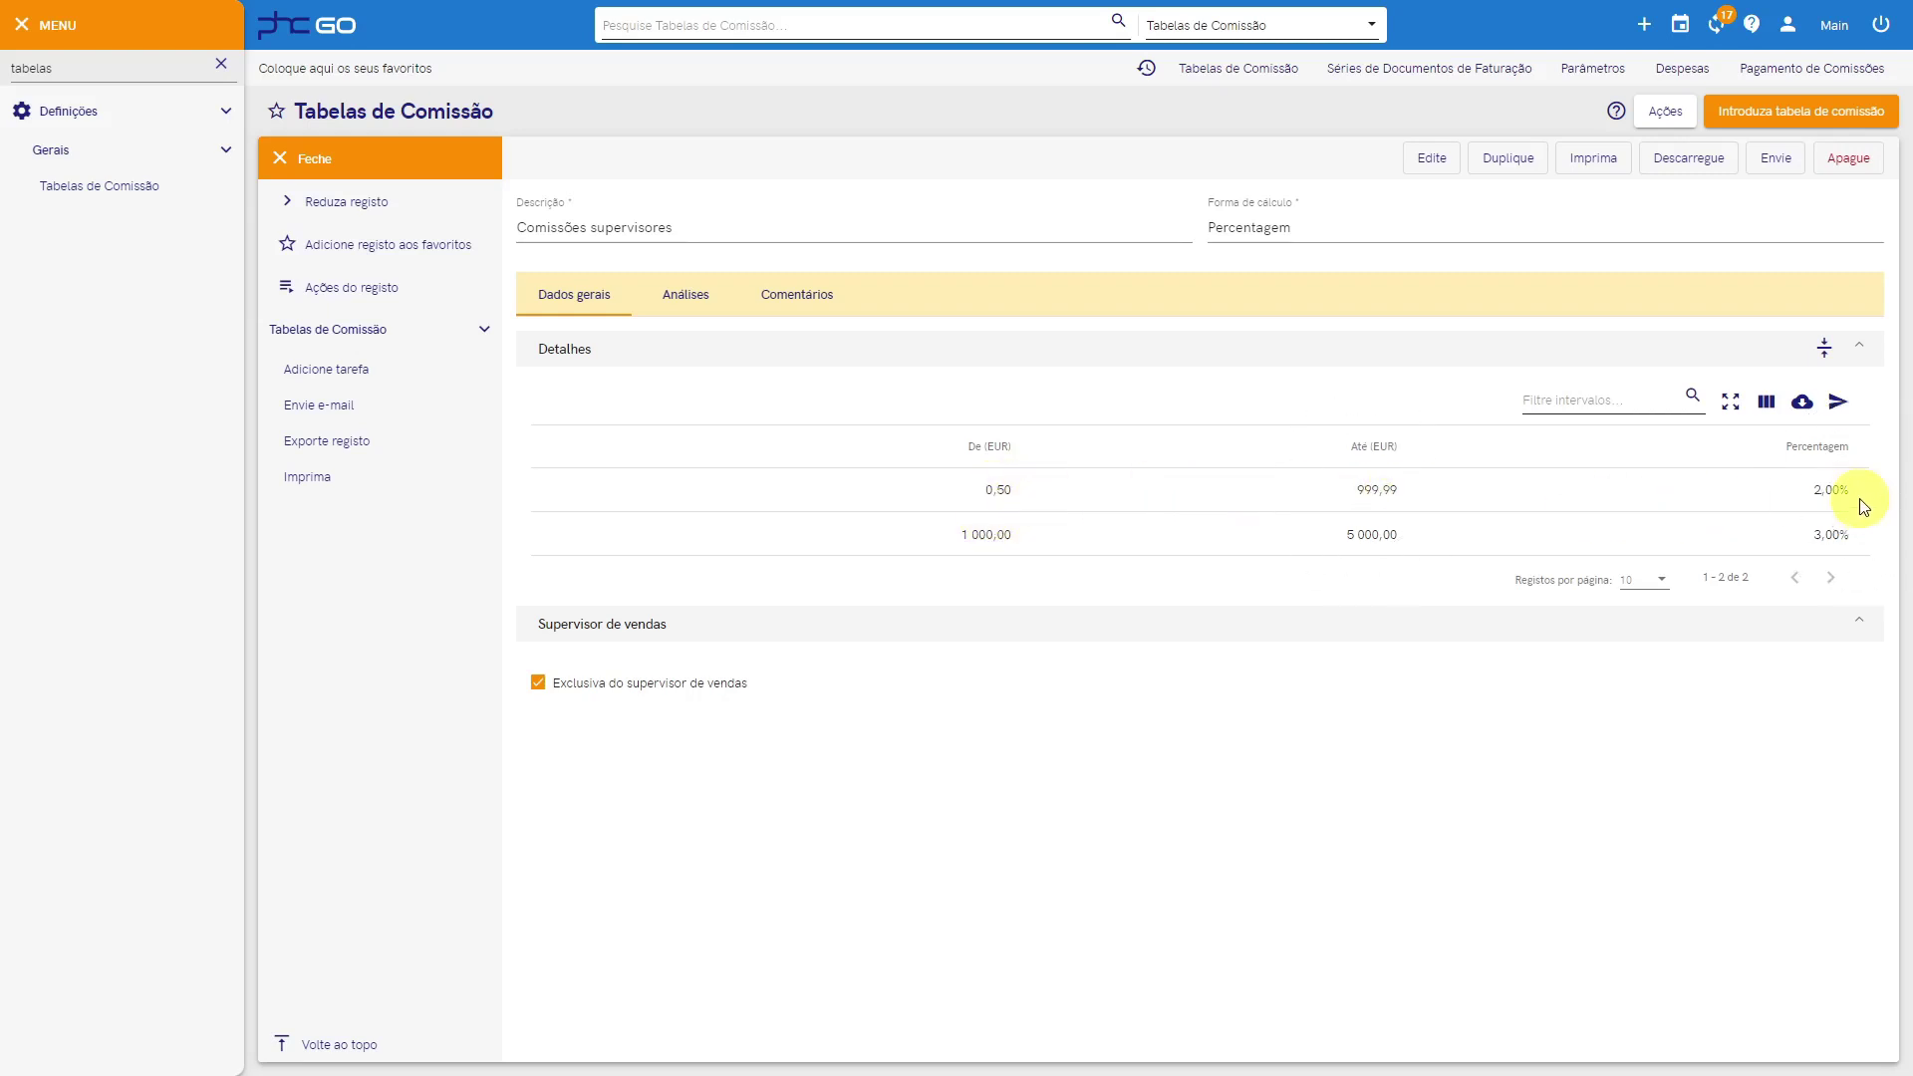
click(1008, 548)
click(546, 702)
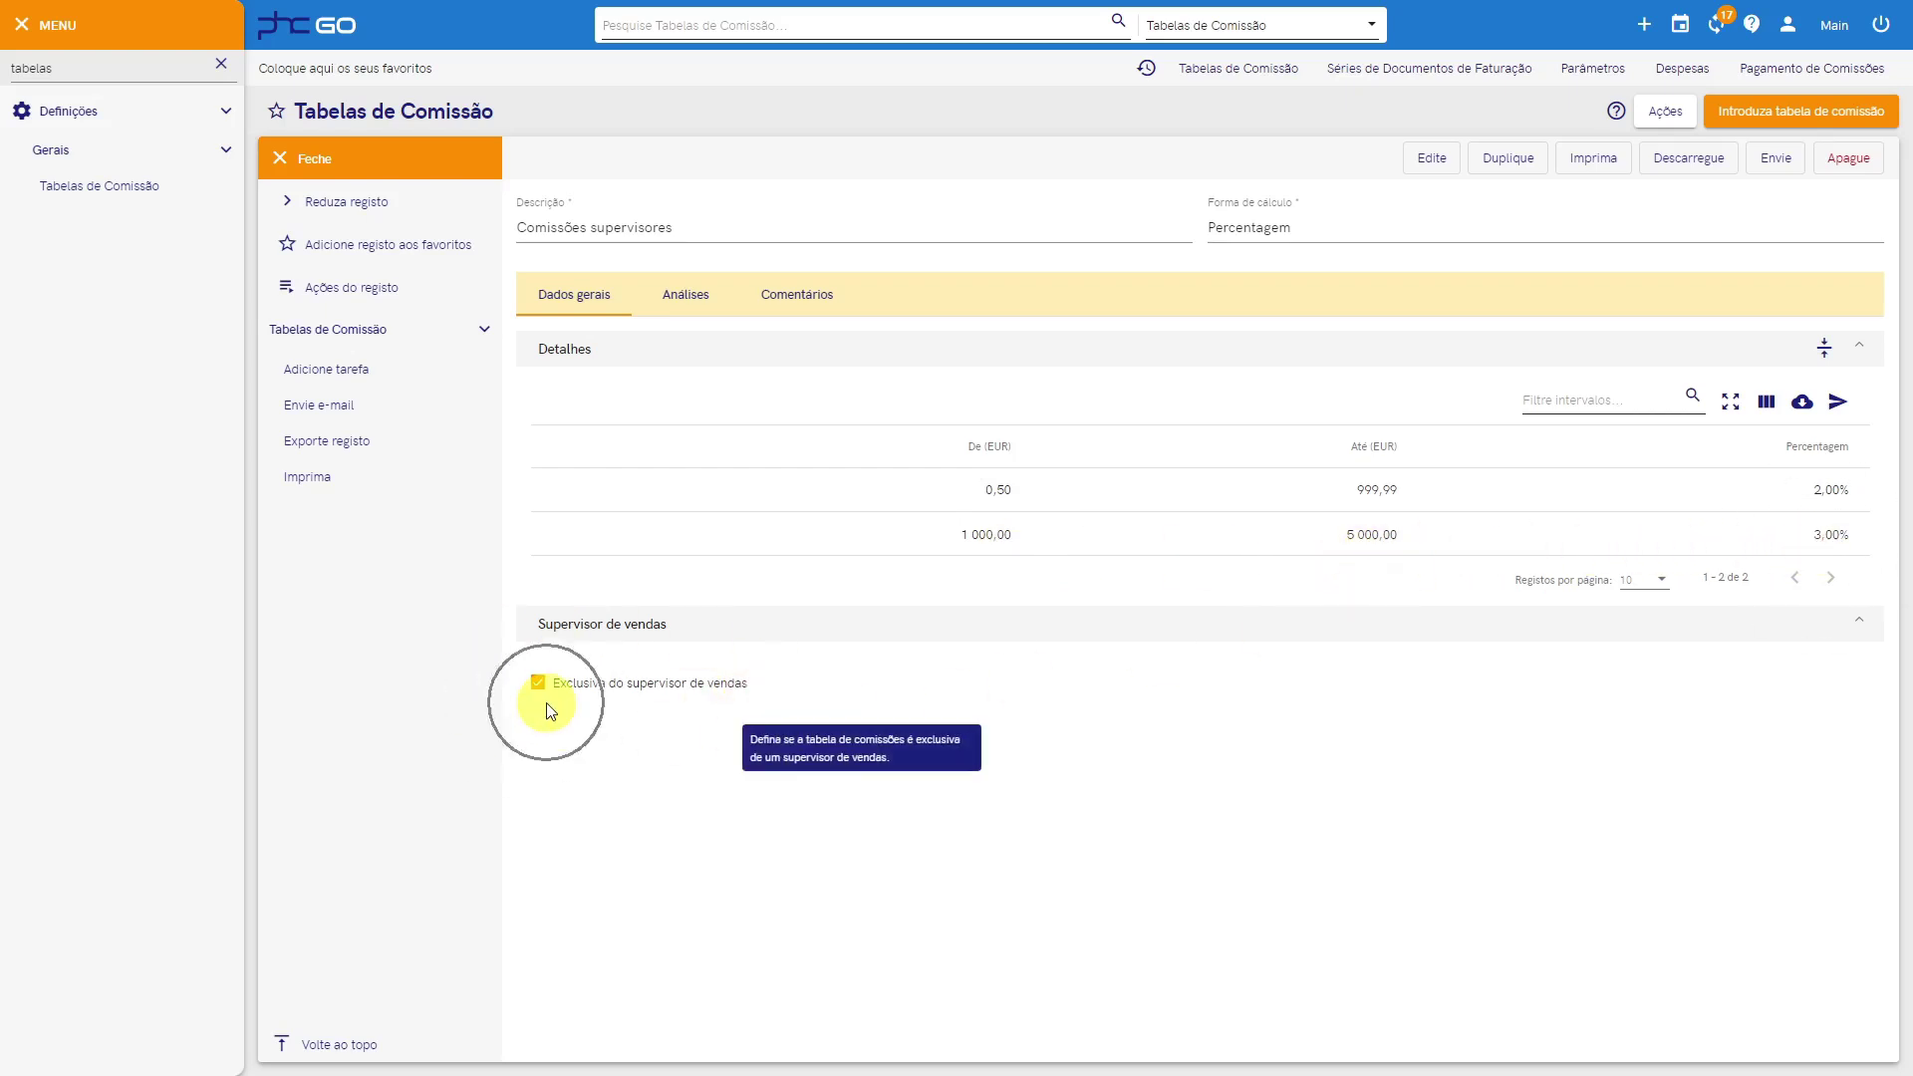
click(280, 172)
Step: Find Artigos e Serviços and open the record of the article Adufe
click(220, 63)
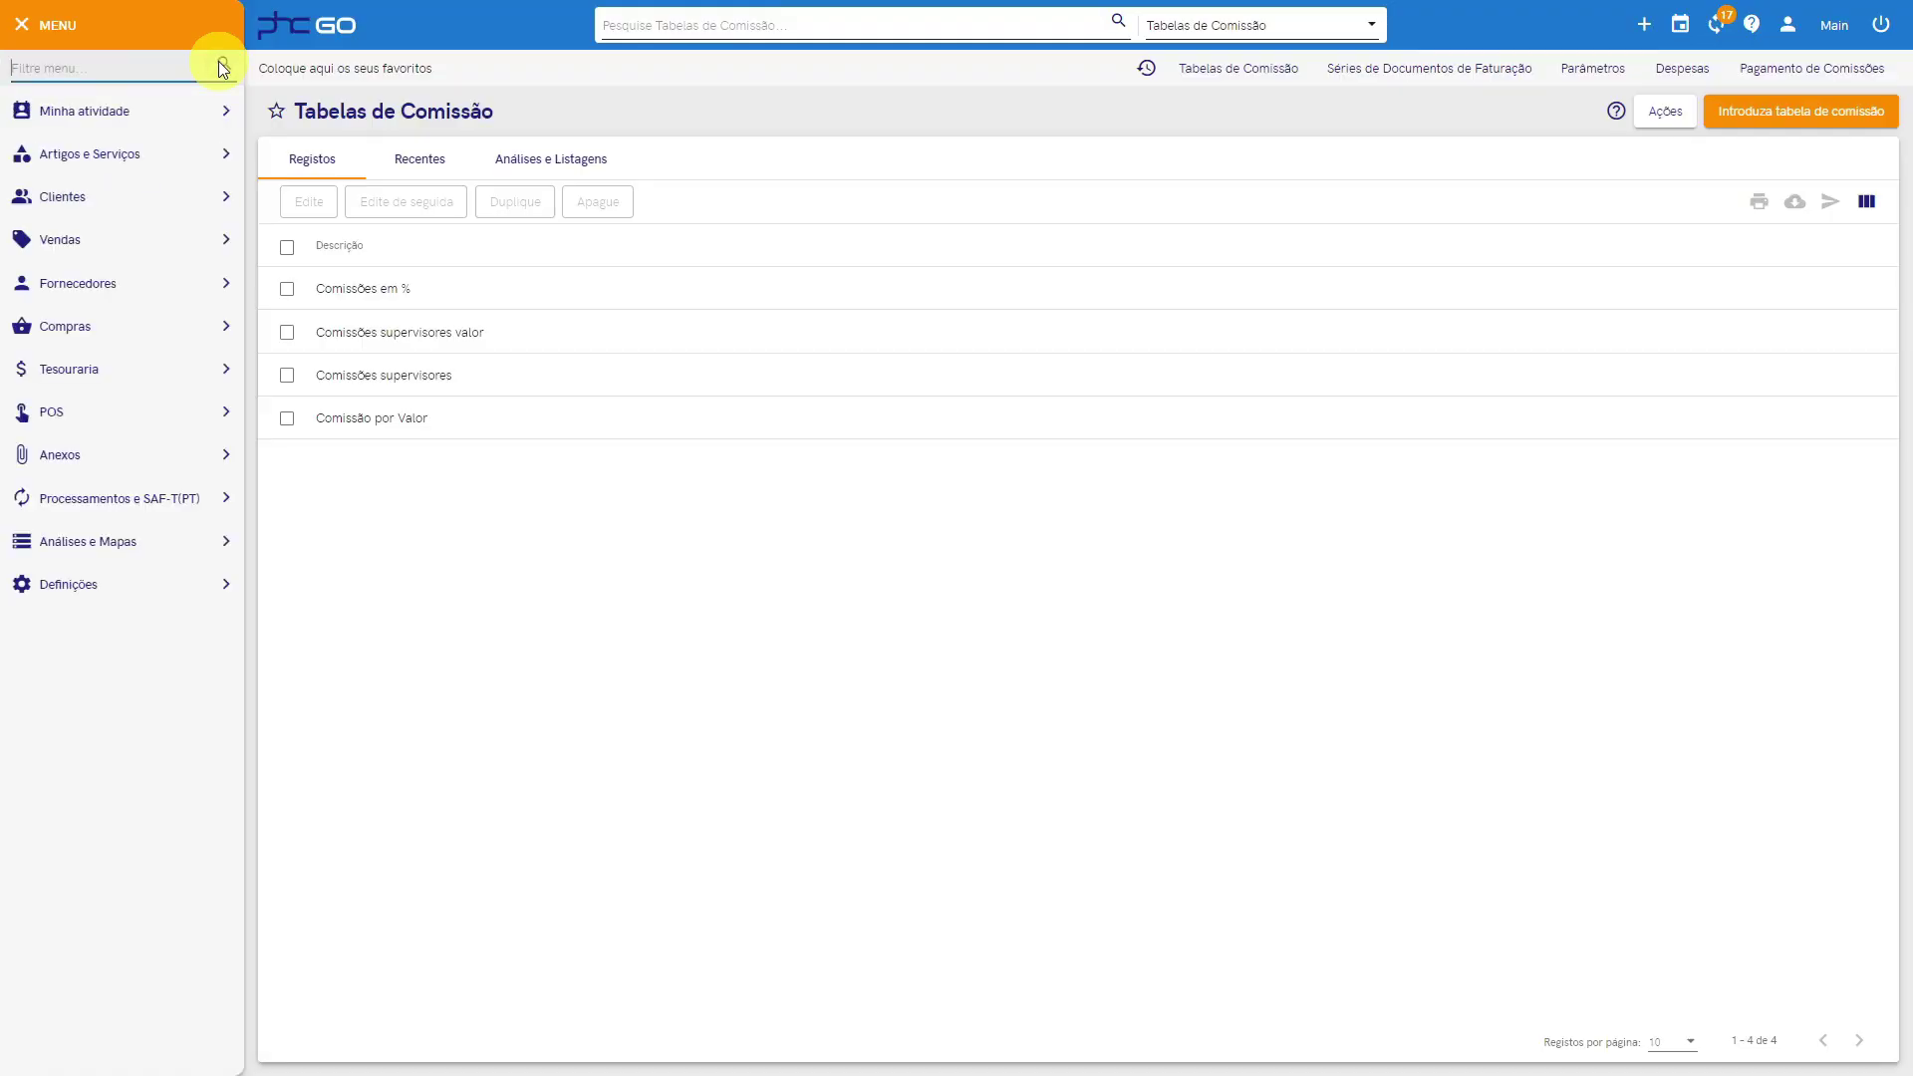
text(artigos)
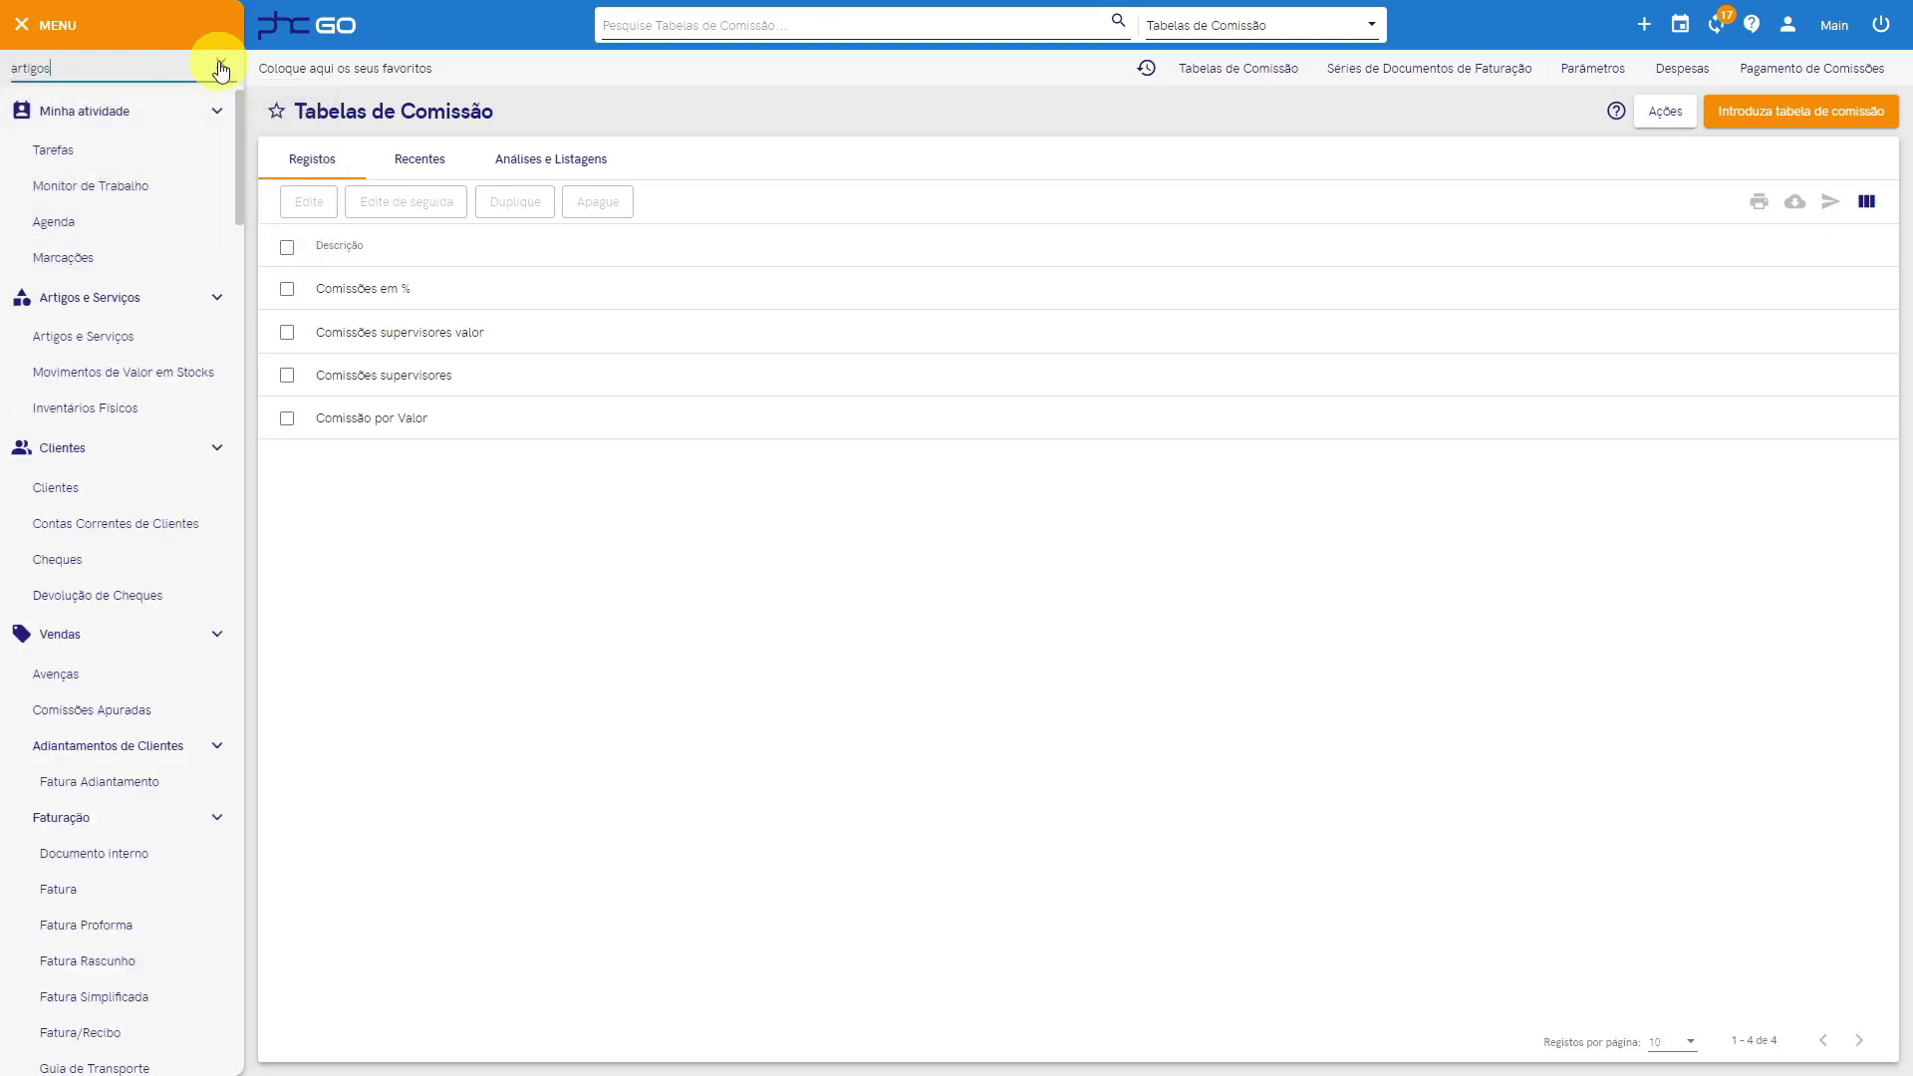
click(117, 150)
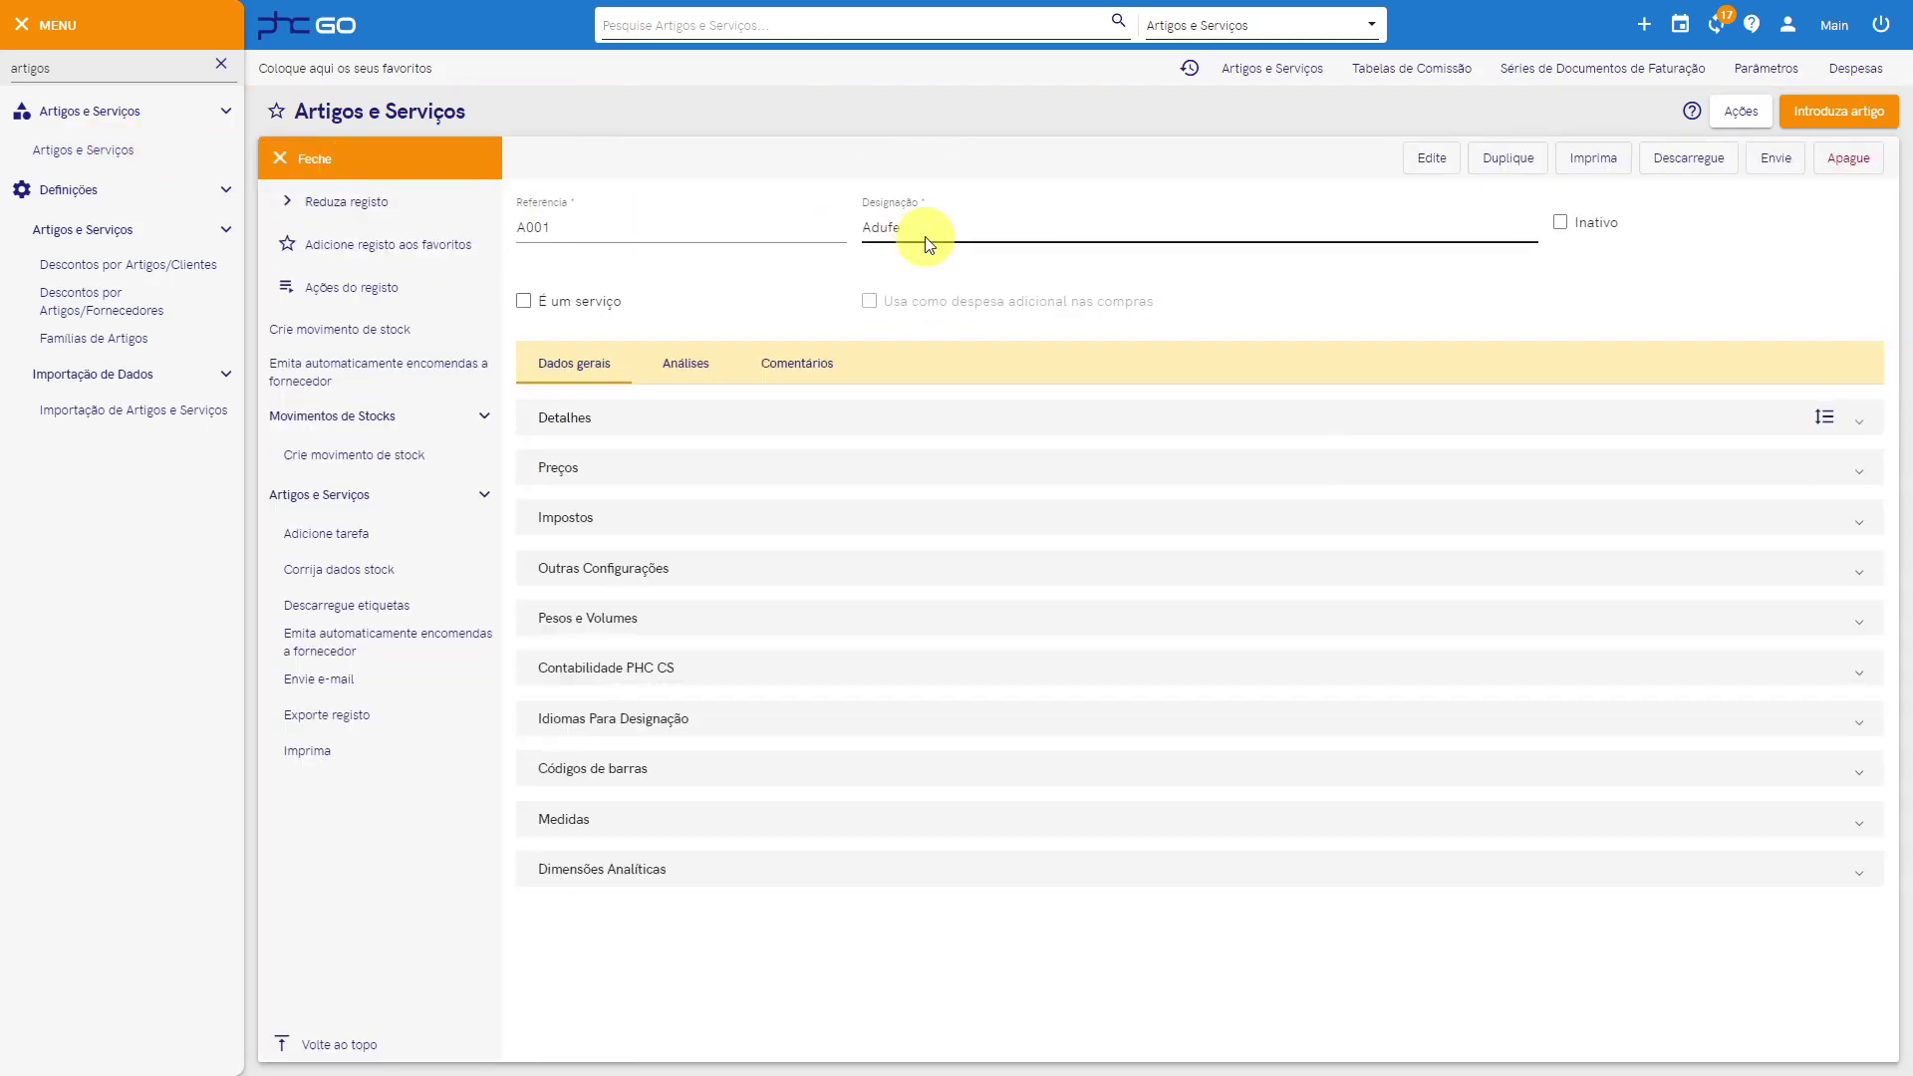
Step: Assign the Comissões em % commission table to the article Adufe under Outras Configurações and save the record
click(1420, 165)
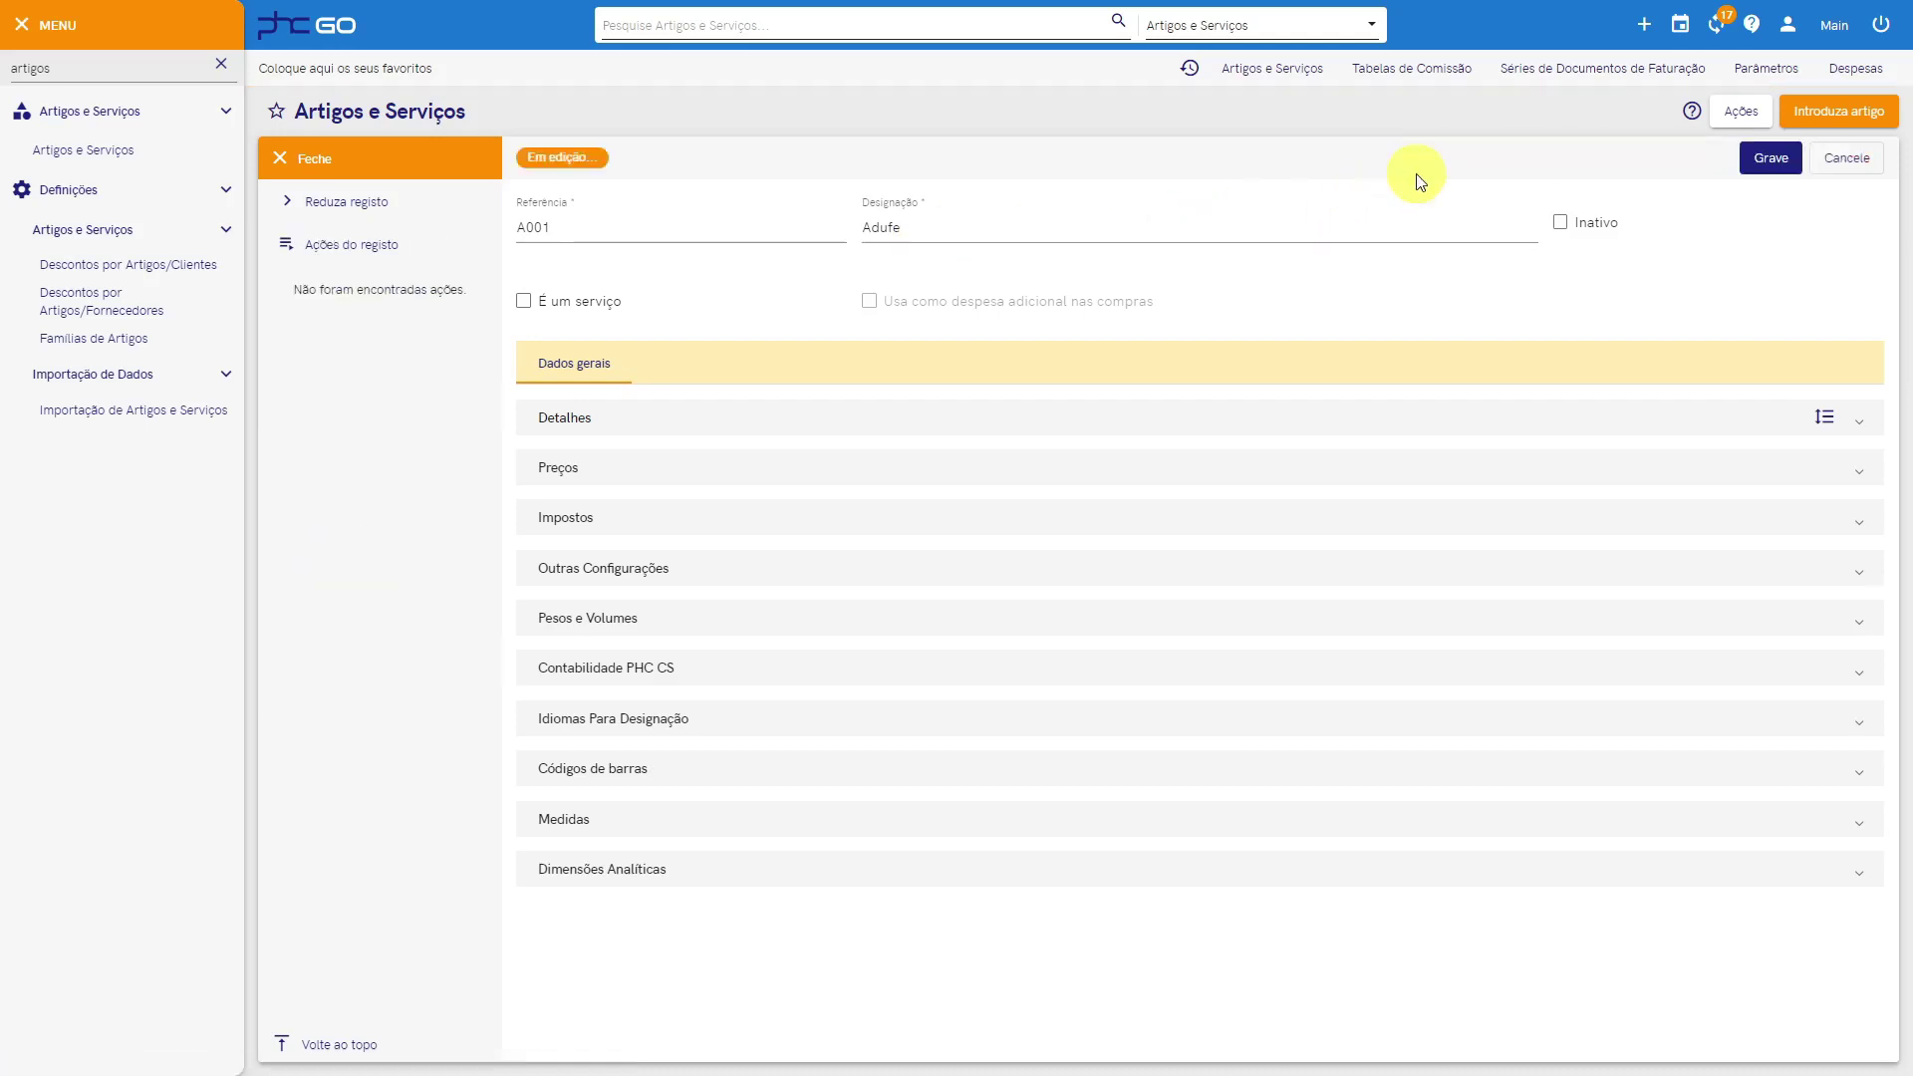
click(635, 571)
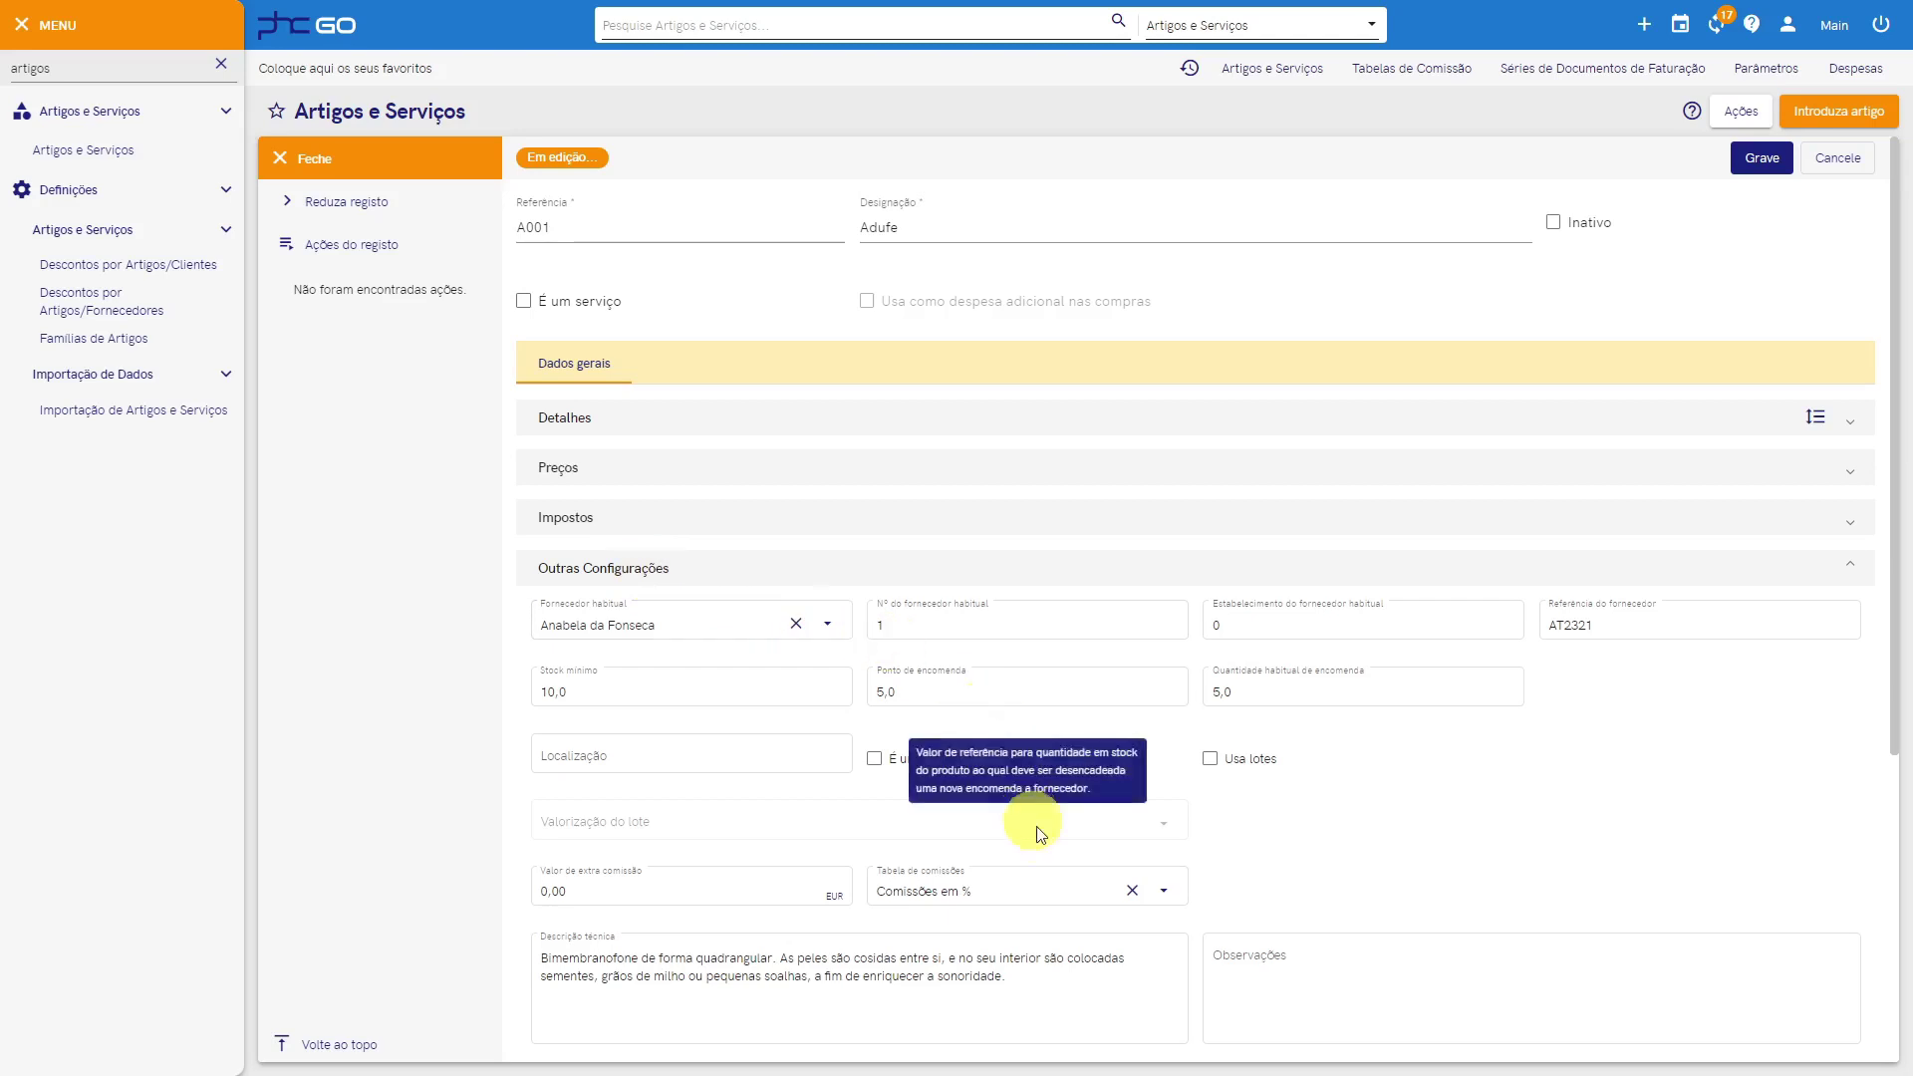
click(1164, 894)
key(ctrl)
click(983, 943)
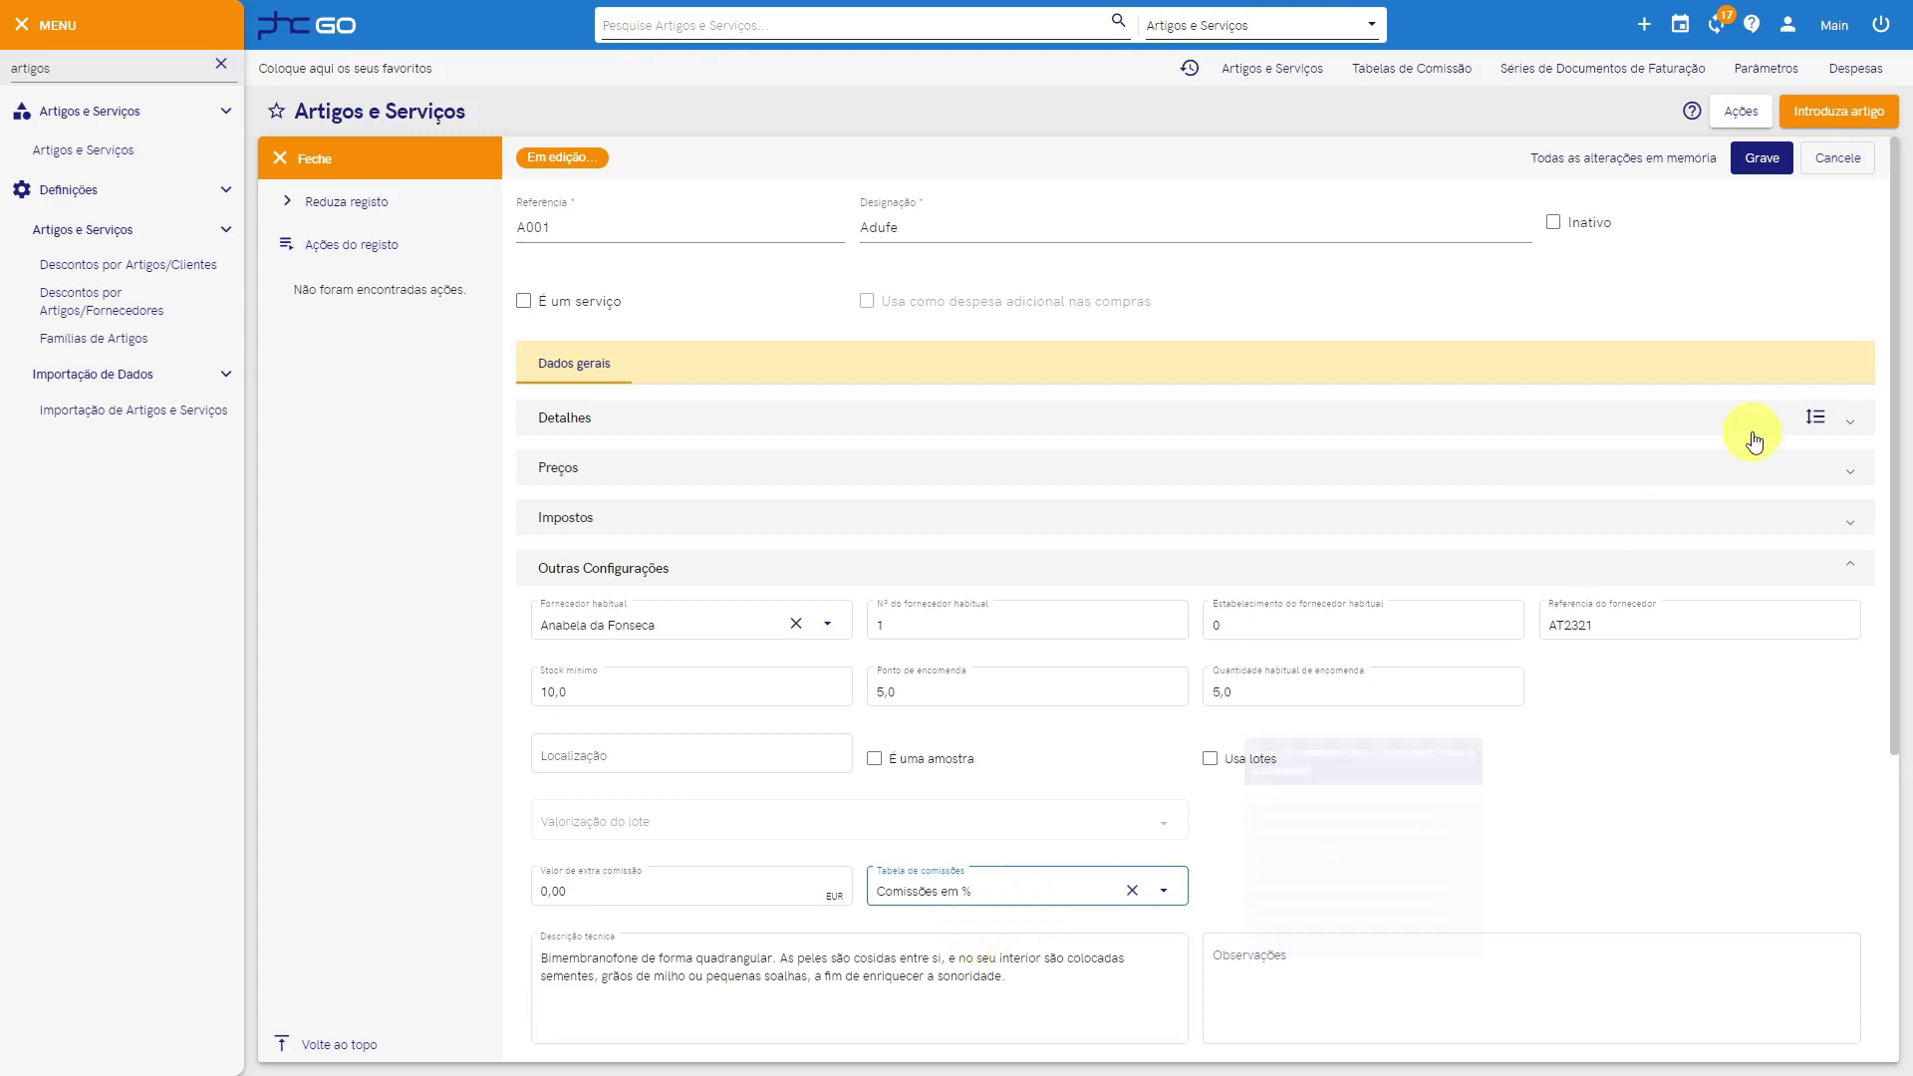
click(1762, 160)
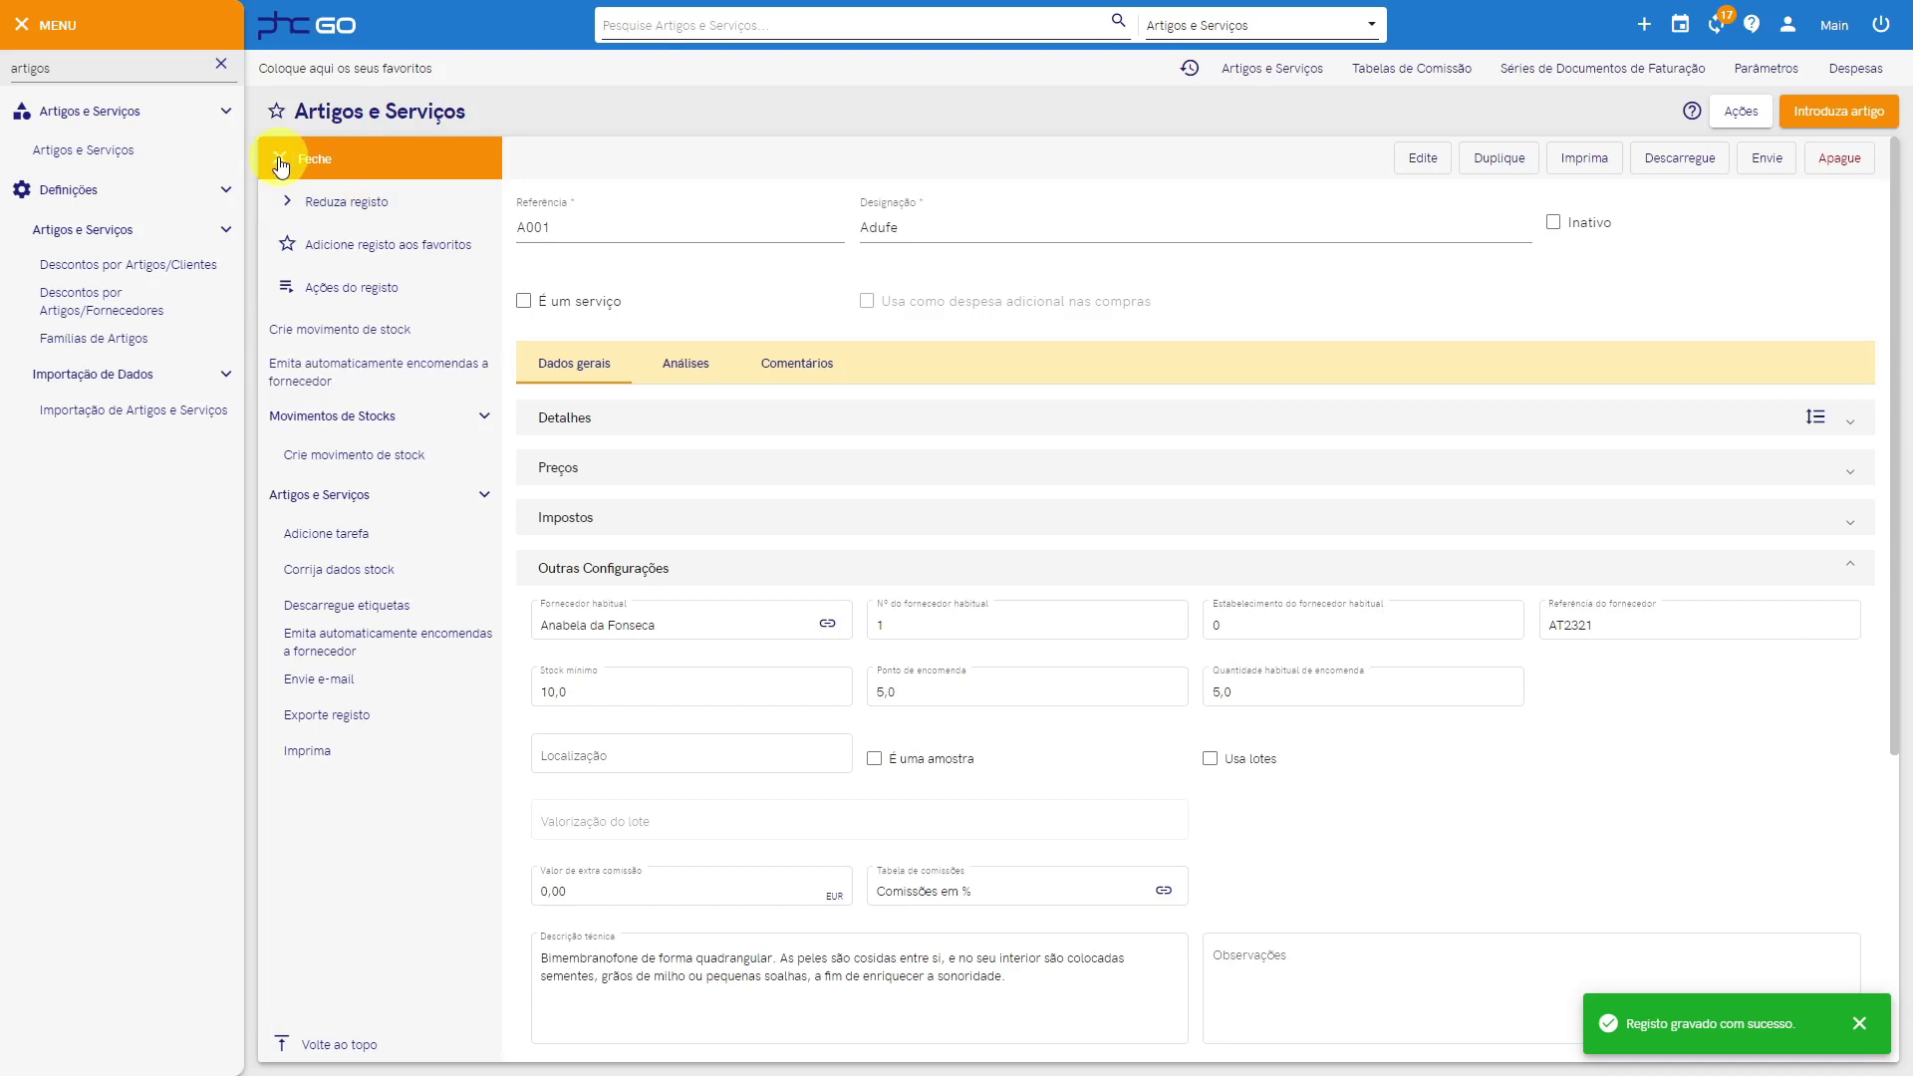
Step: Find Famílias de Artigos, open the record of the family Rádios and examine its commission table field
click(142, 199)
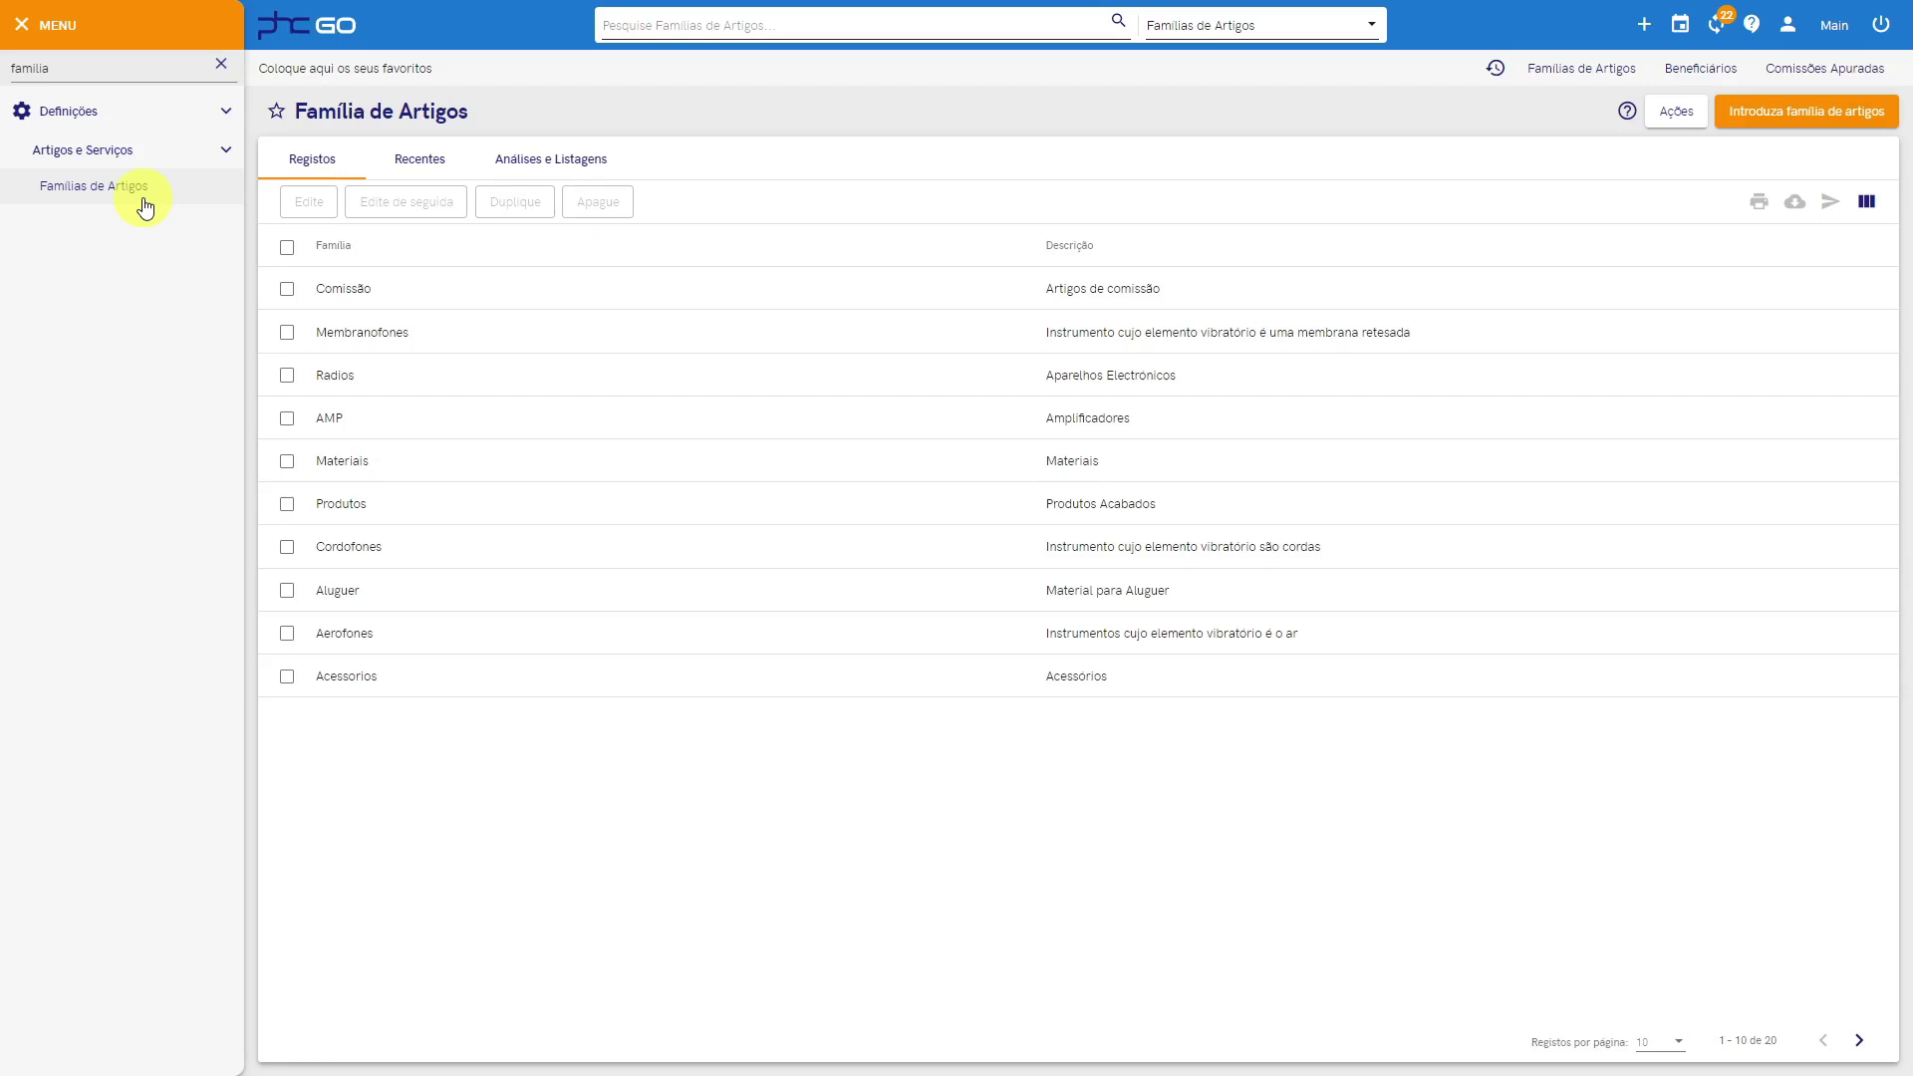
click(347, 378)
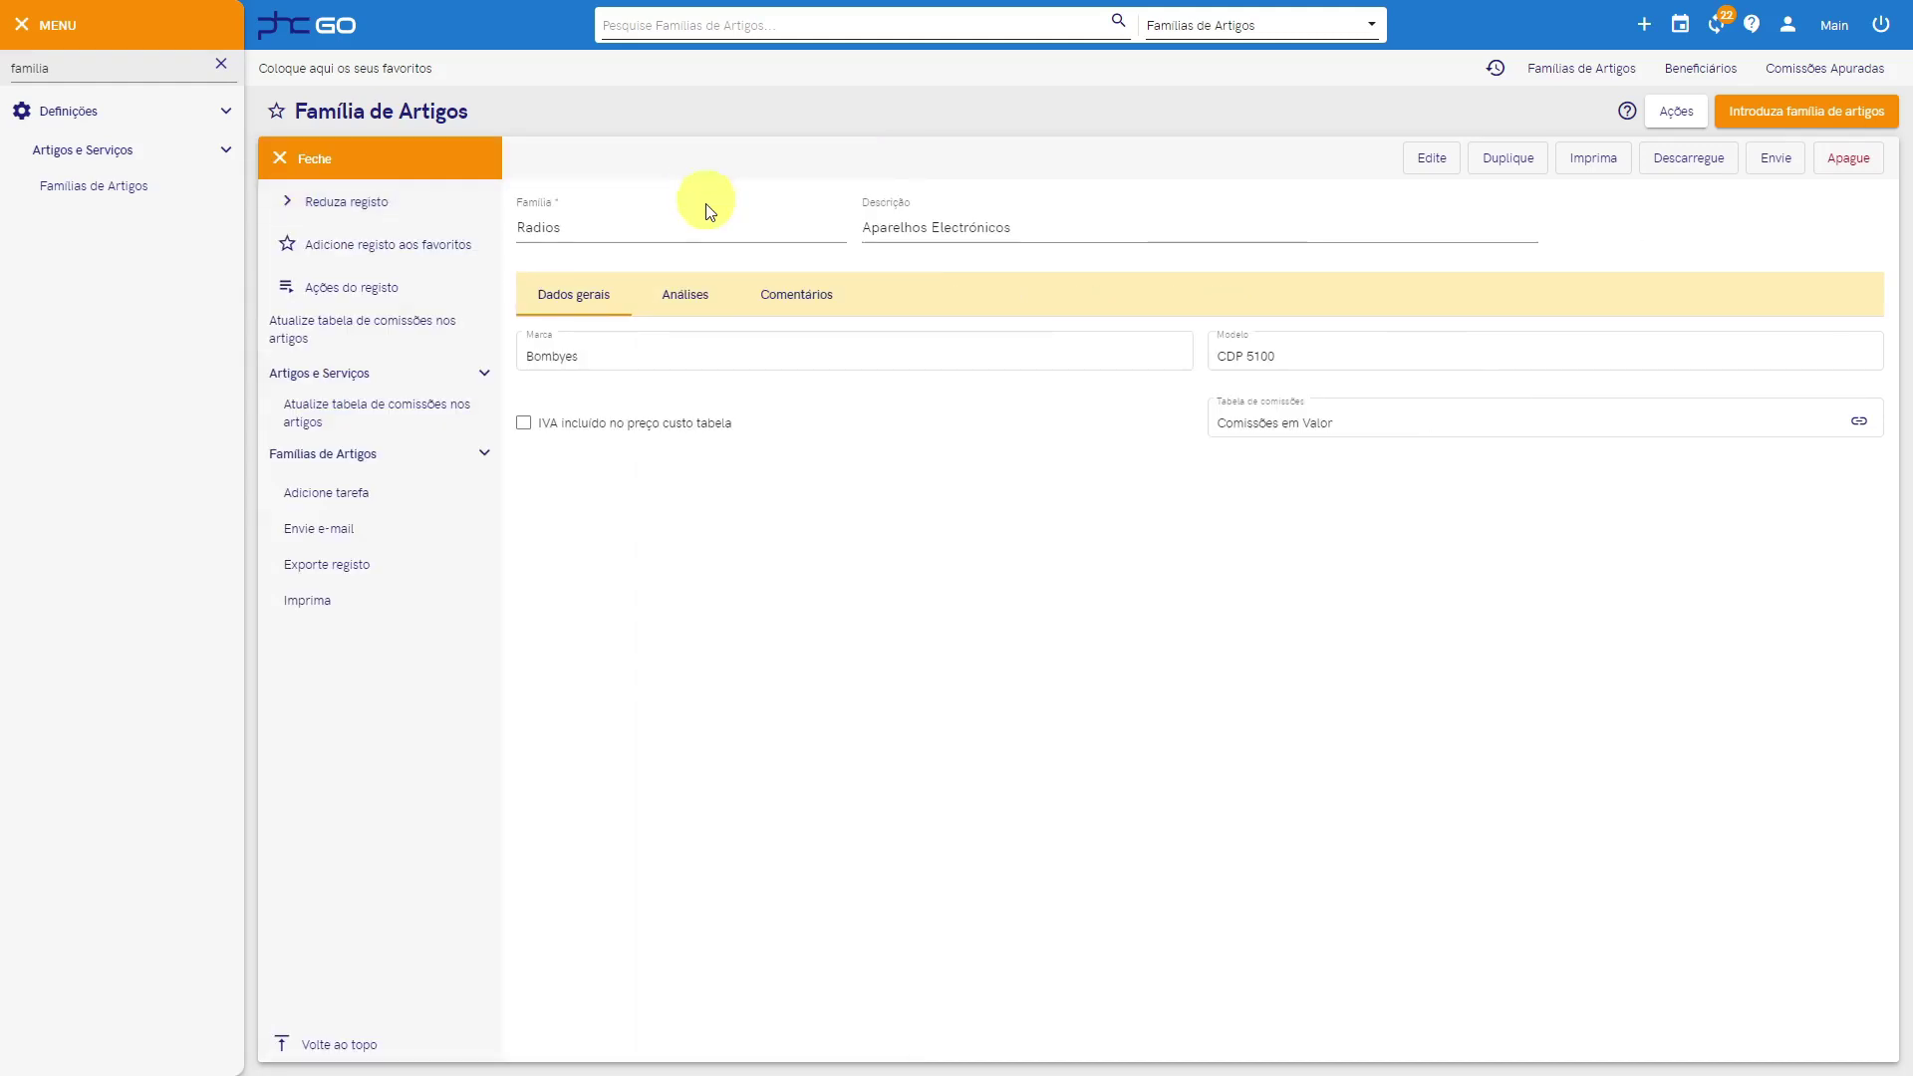
click(1339, 418)
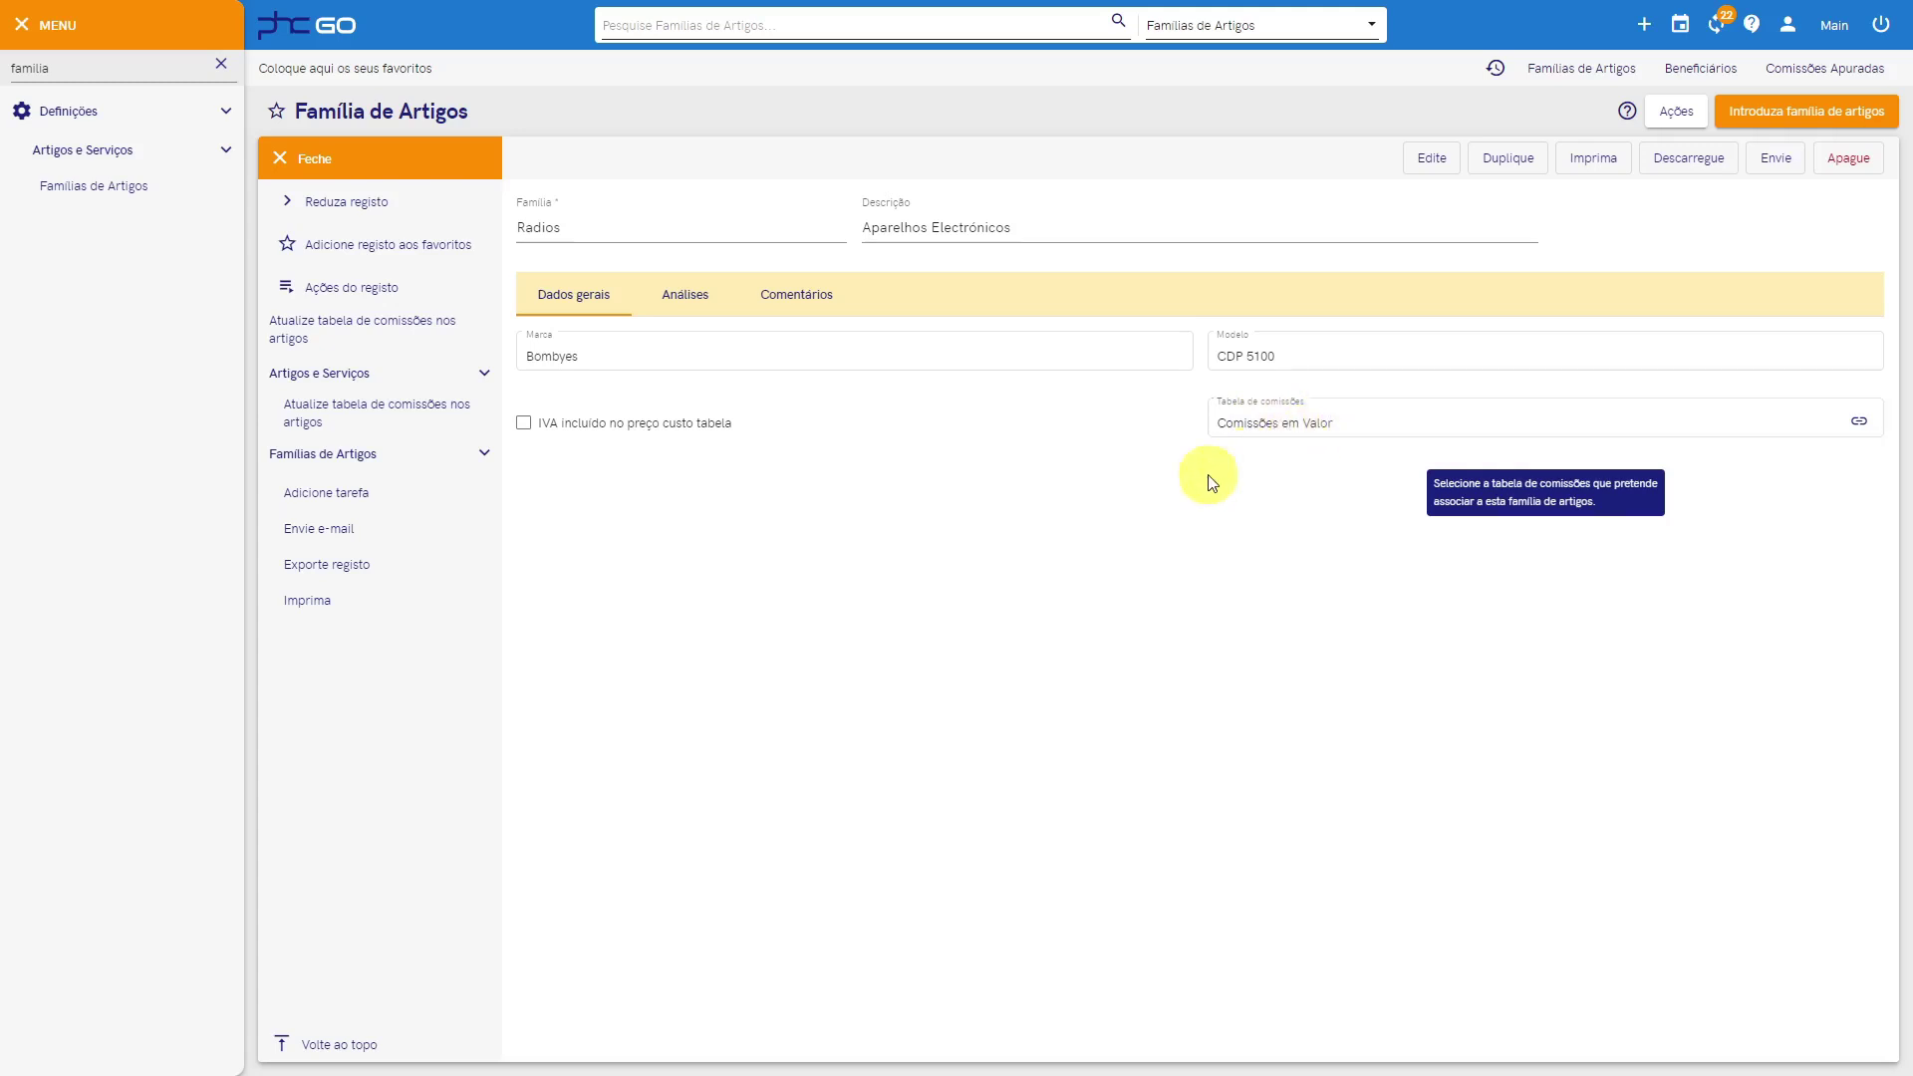
Step: Update the commission table in the articles of the family Rádios, choosing to alter all of them
click(384, 427)
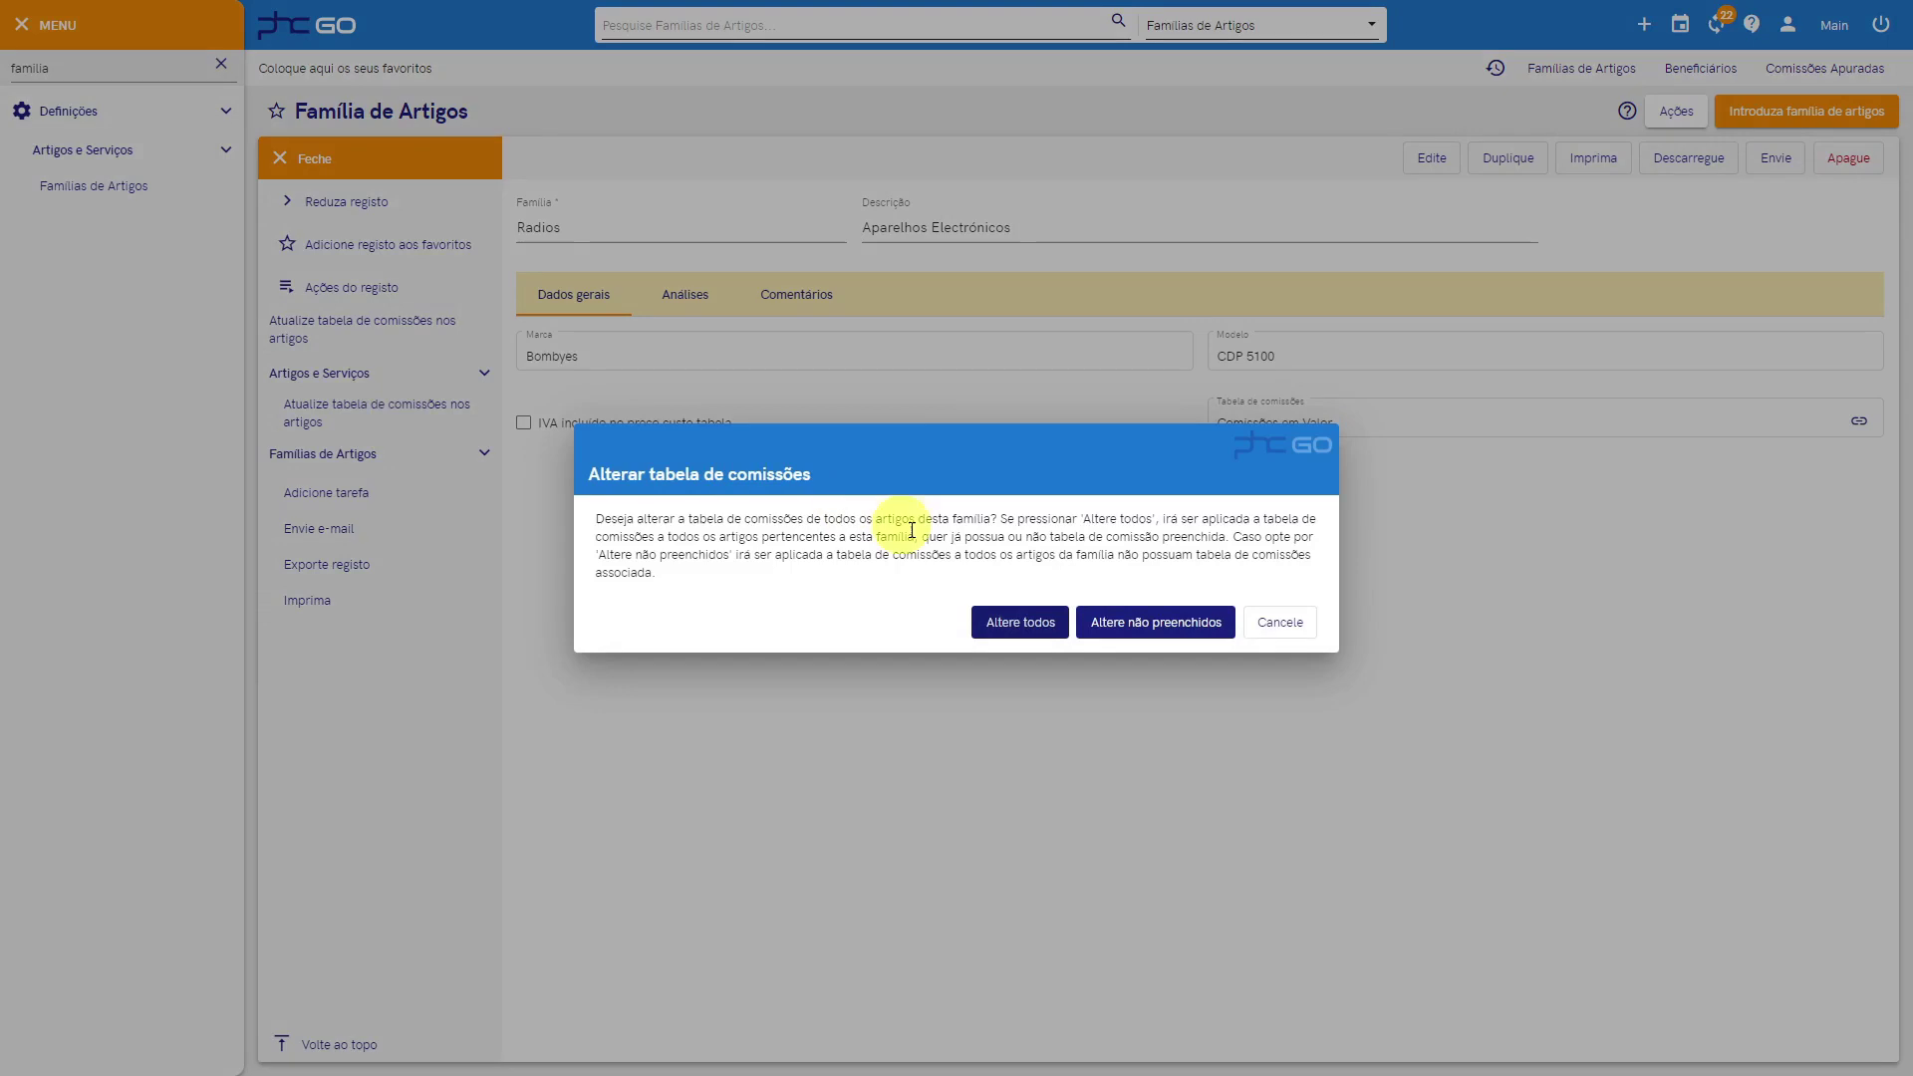
click(1036, 625)
click(1133, 628)
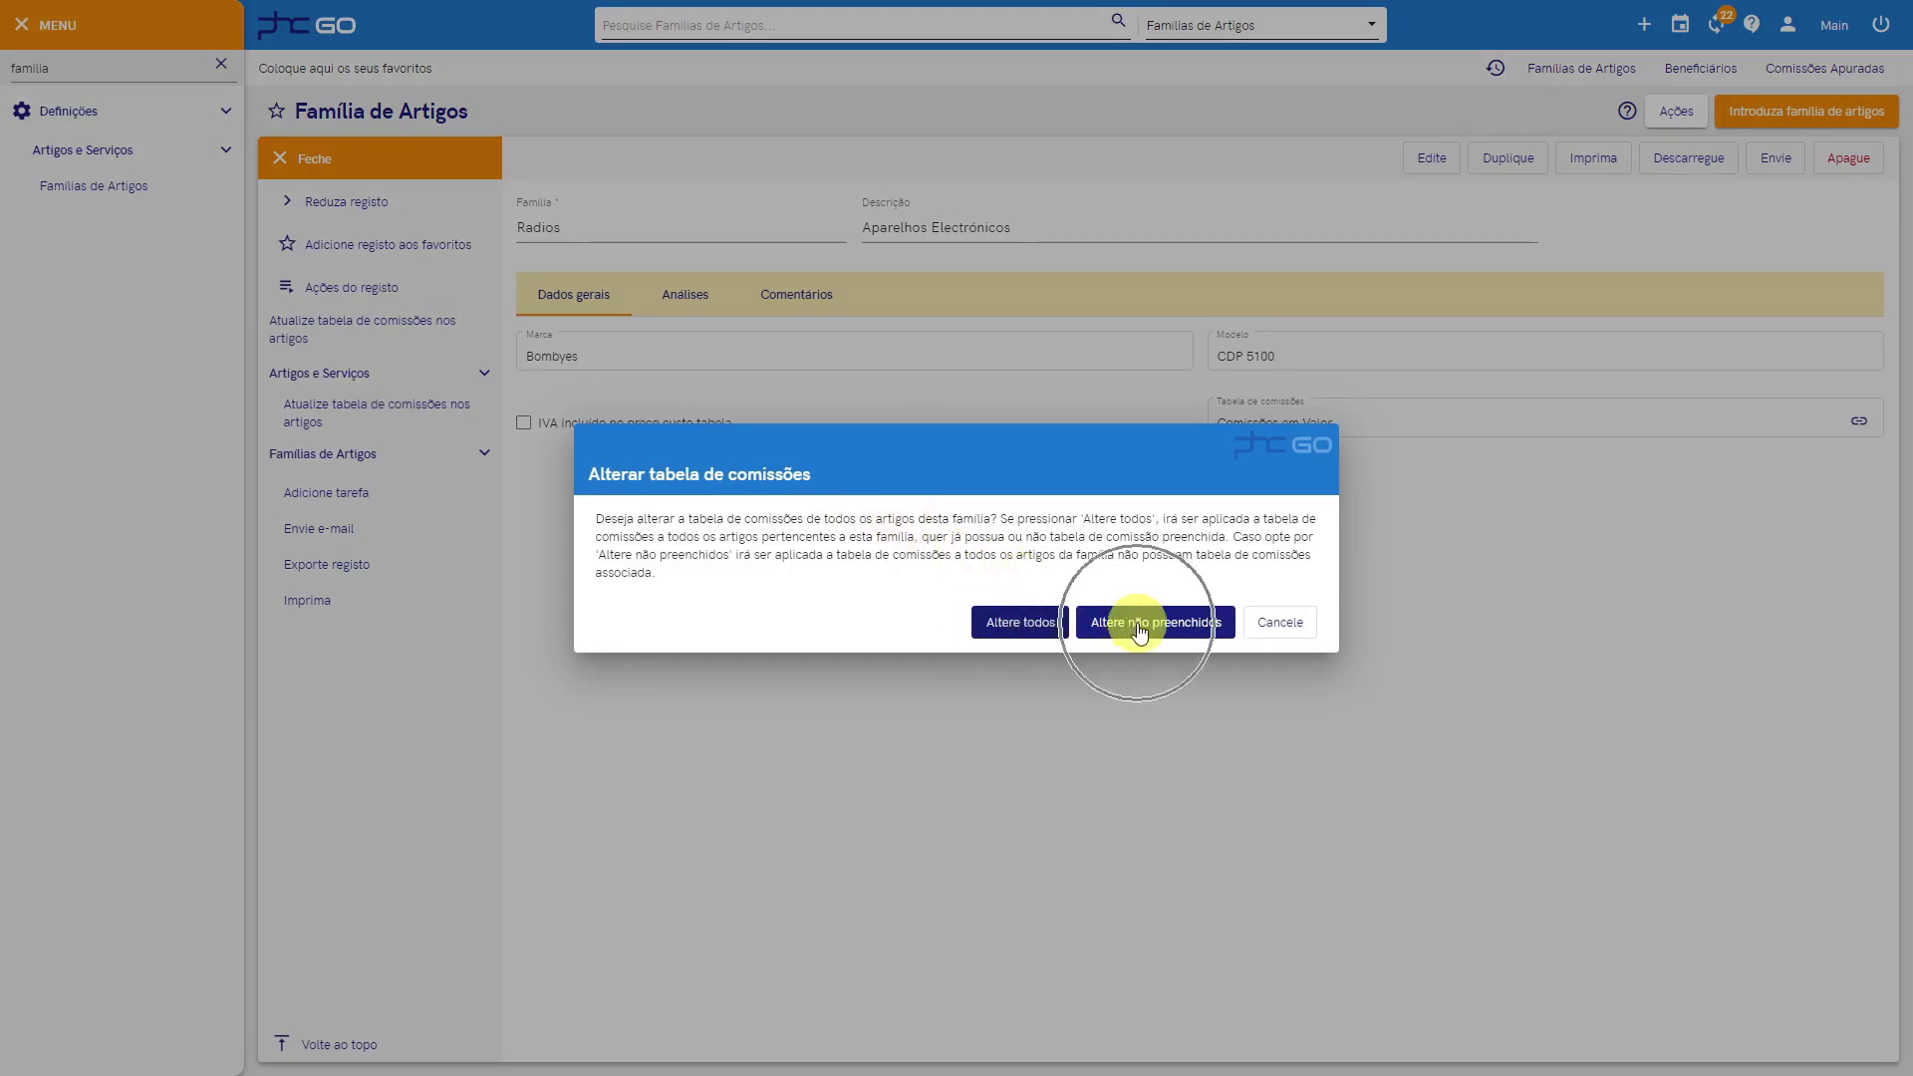
click(1031, 624)
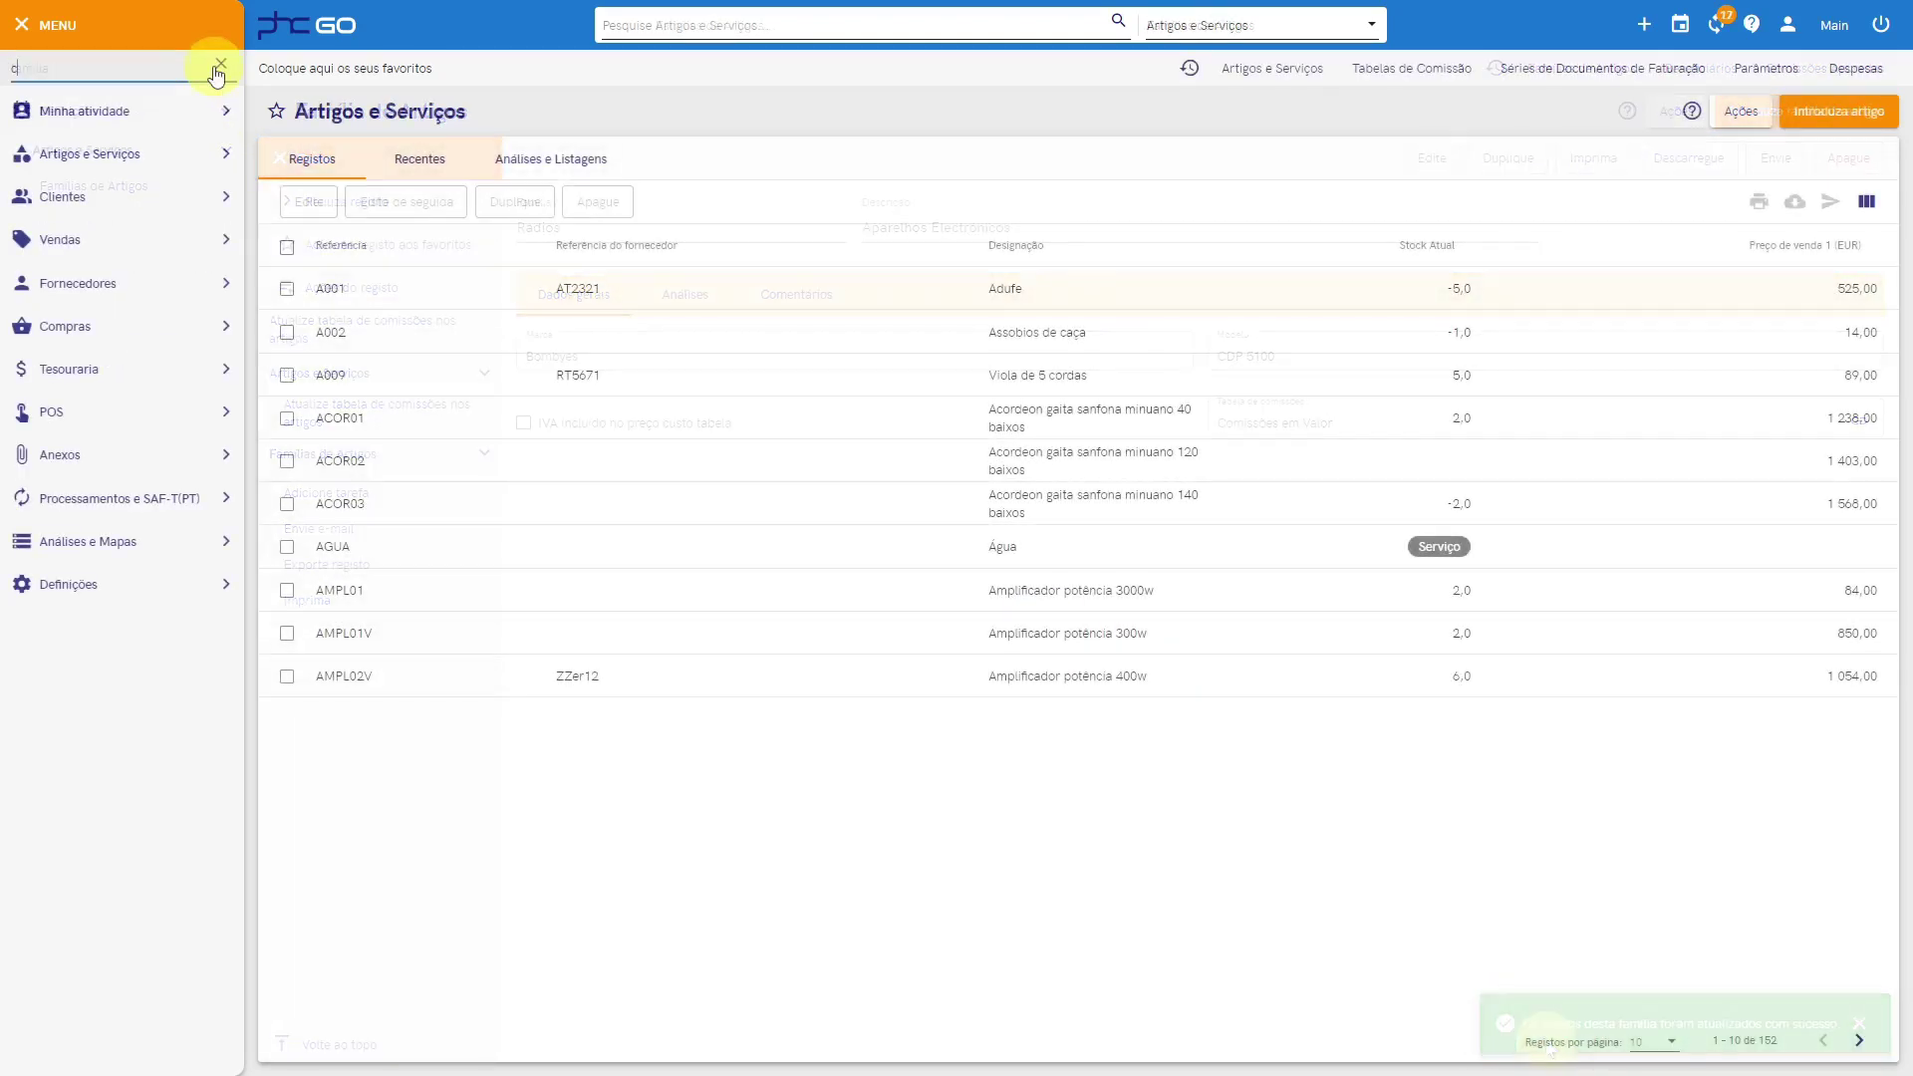
Step: Find Clientes and examine the salesperson assigned under Classificação in the record of the client A Contradança, S.A
text(lientes)
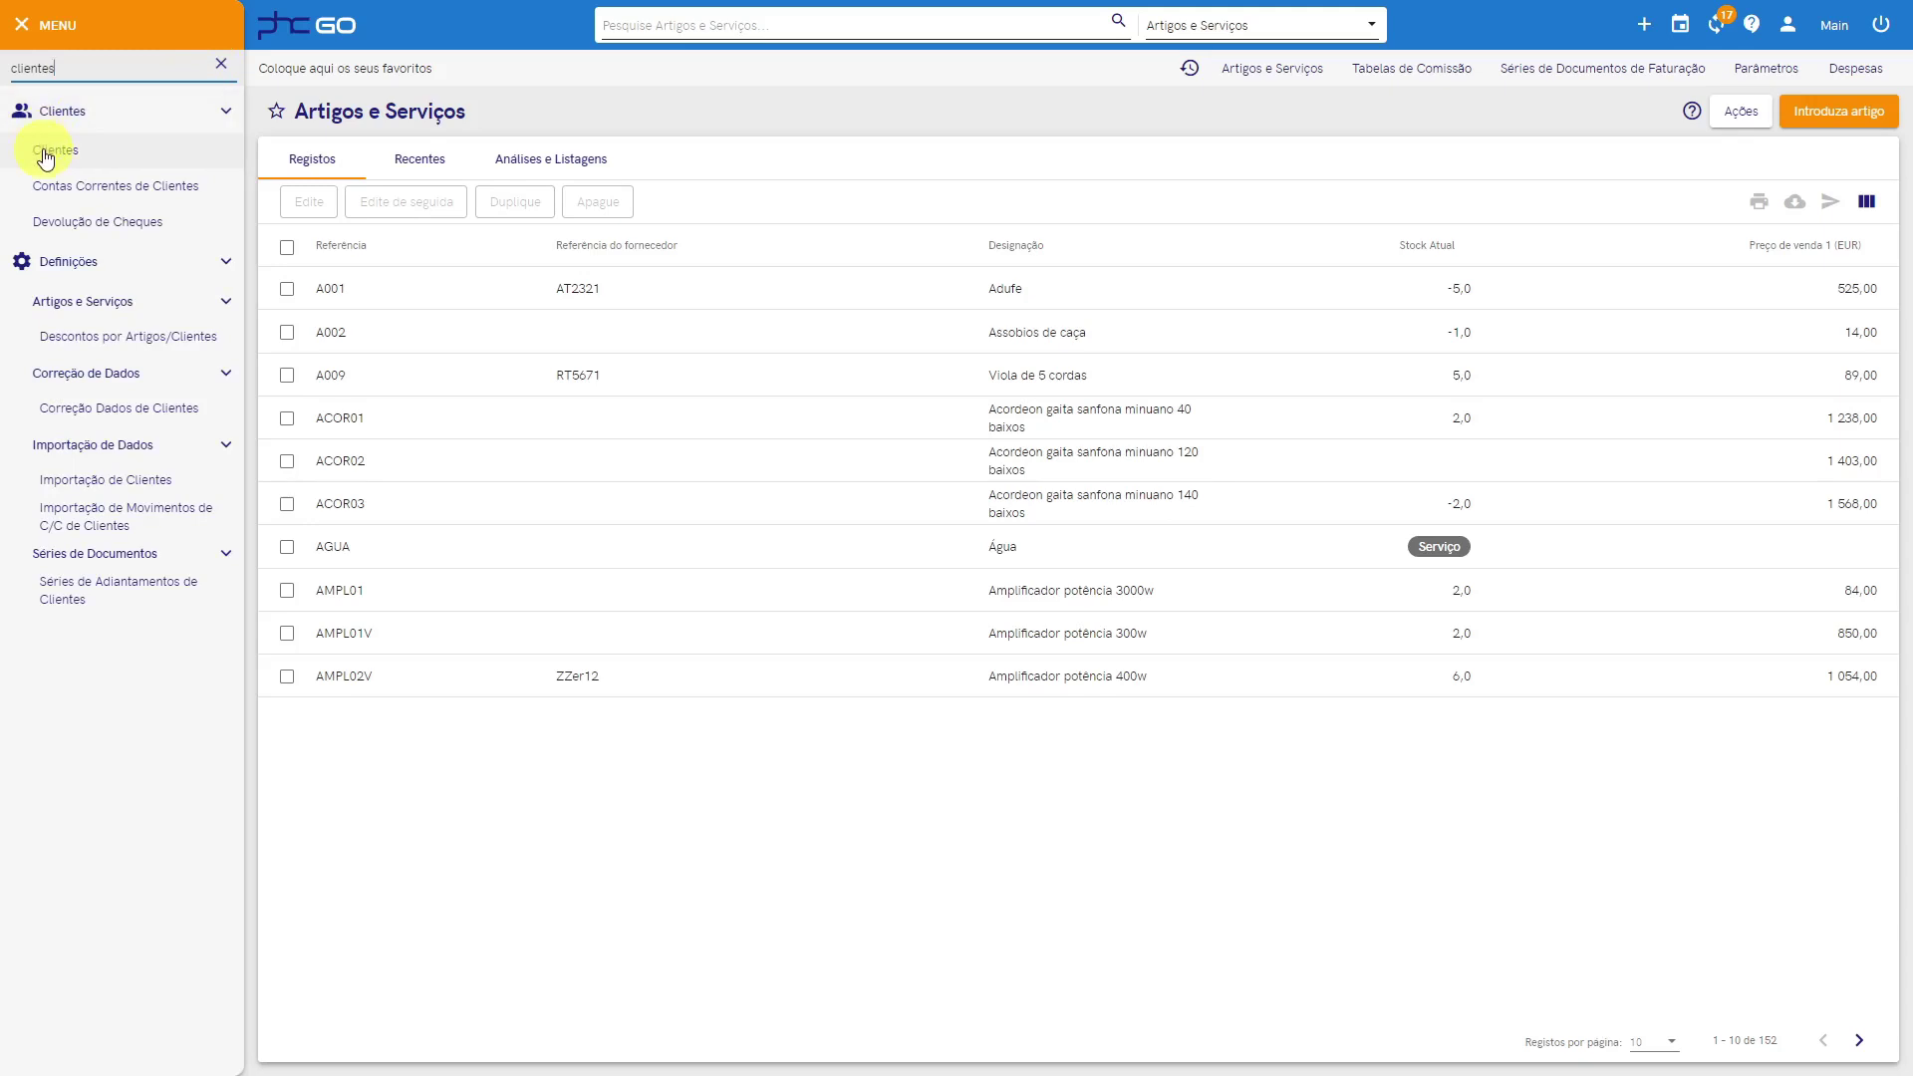
click(46, 152)
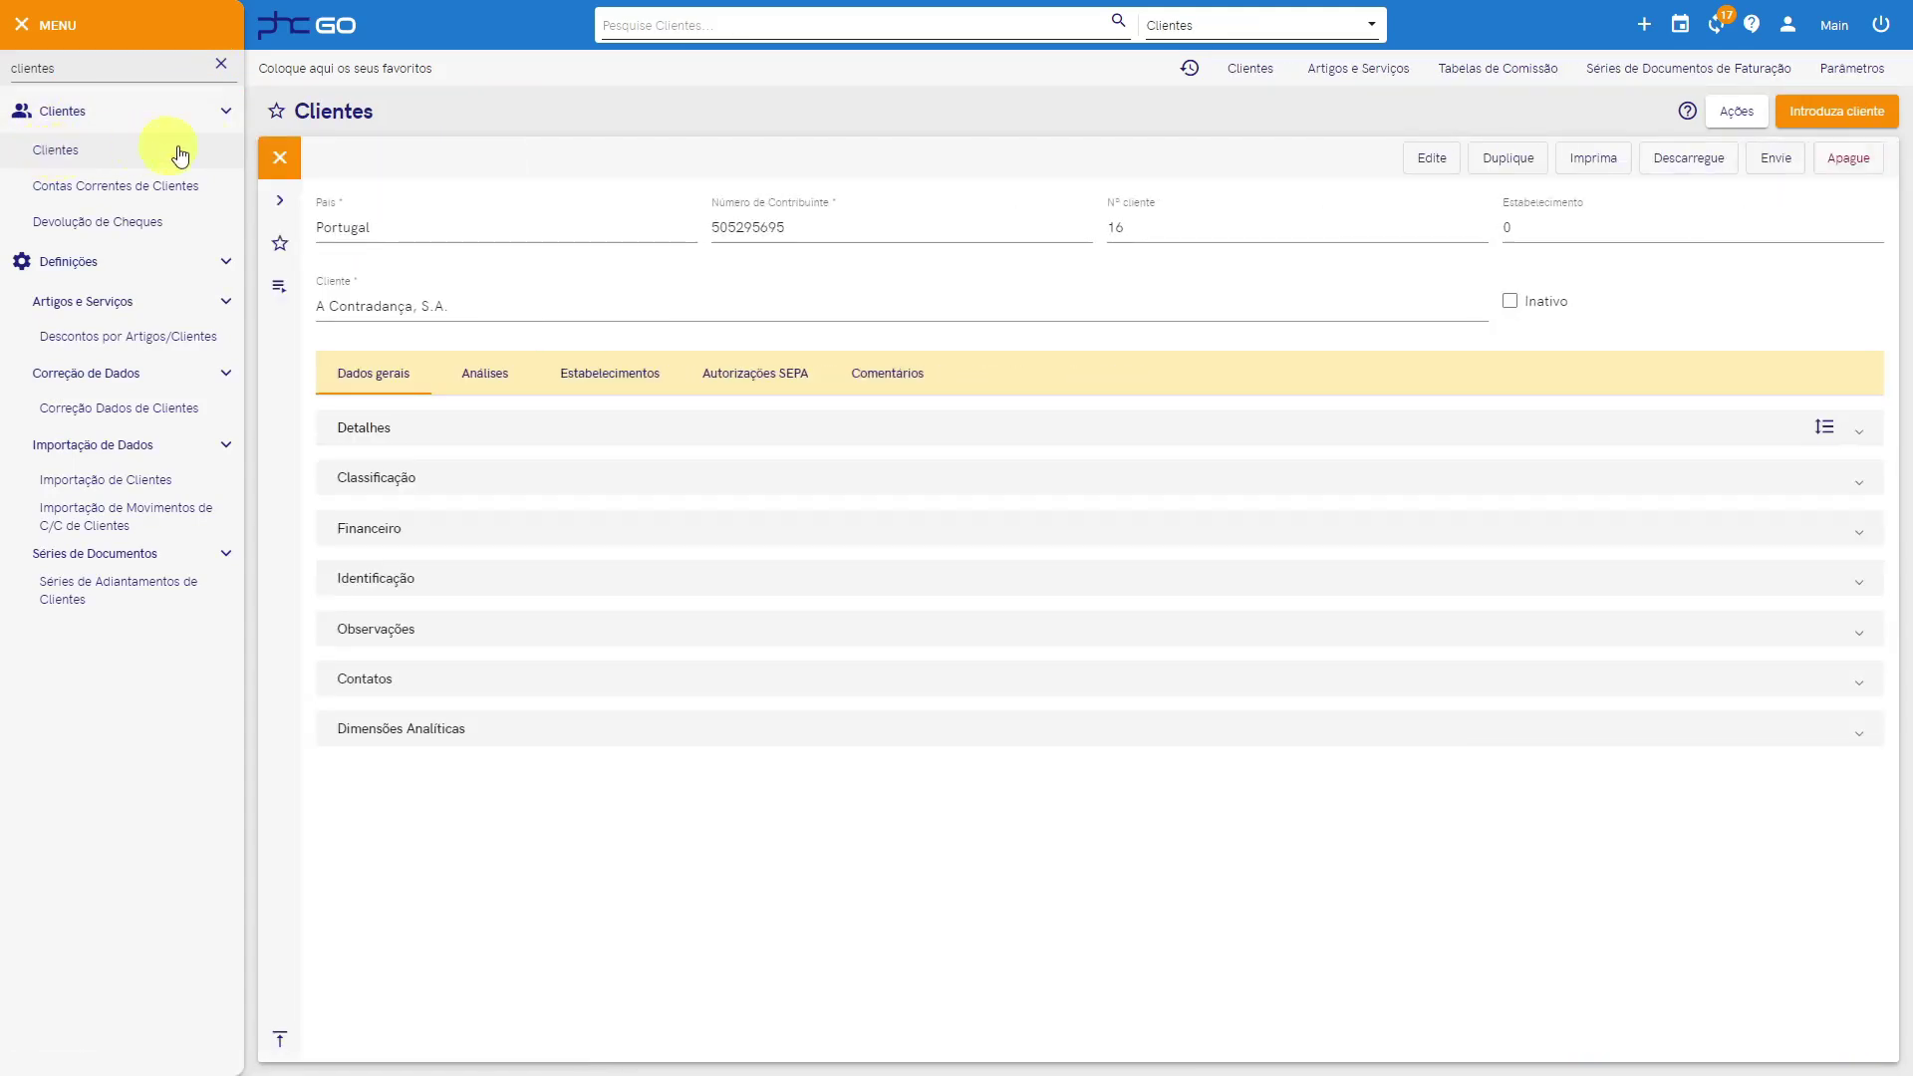
click(447, 314)
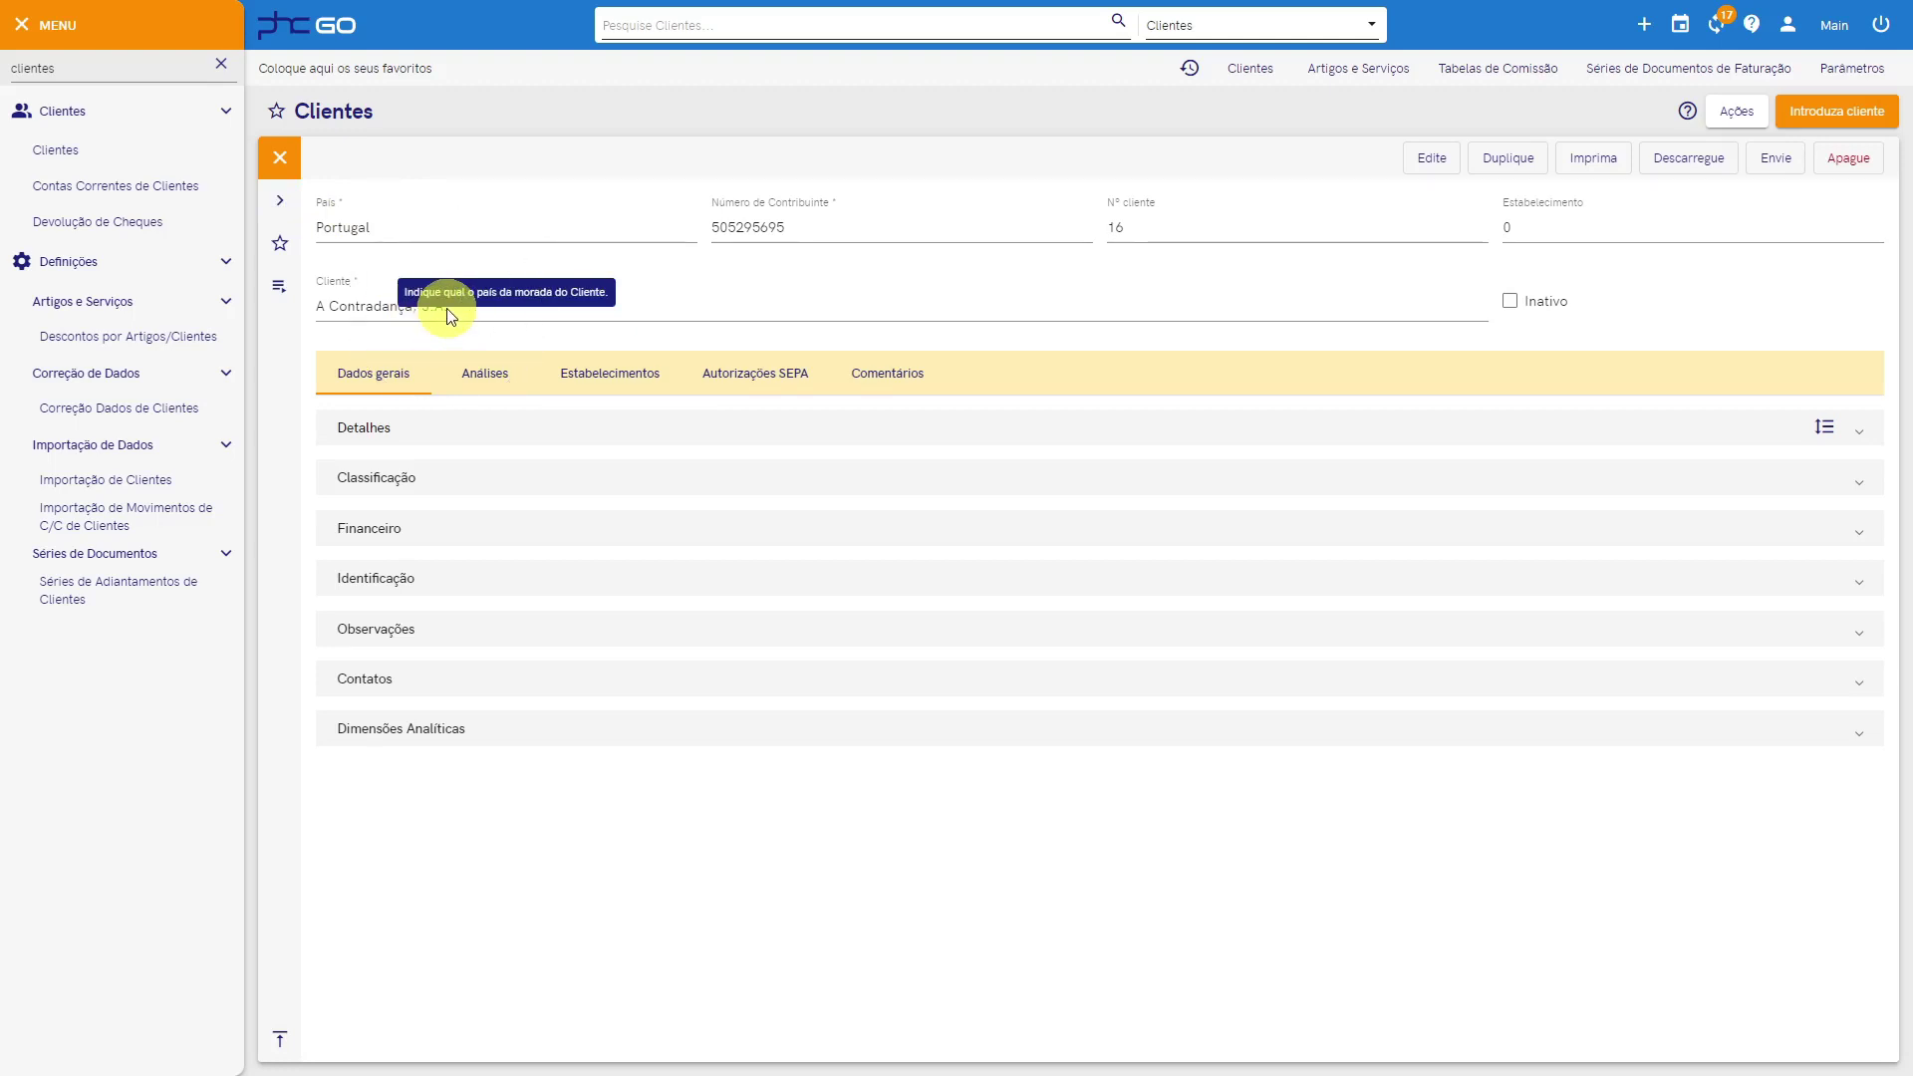
click(409, 493)
click(447, 535)
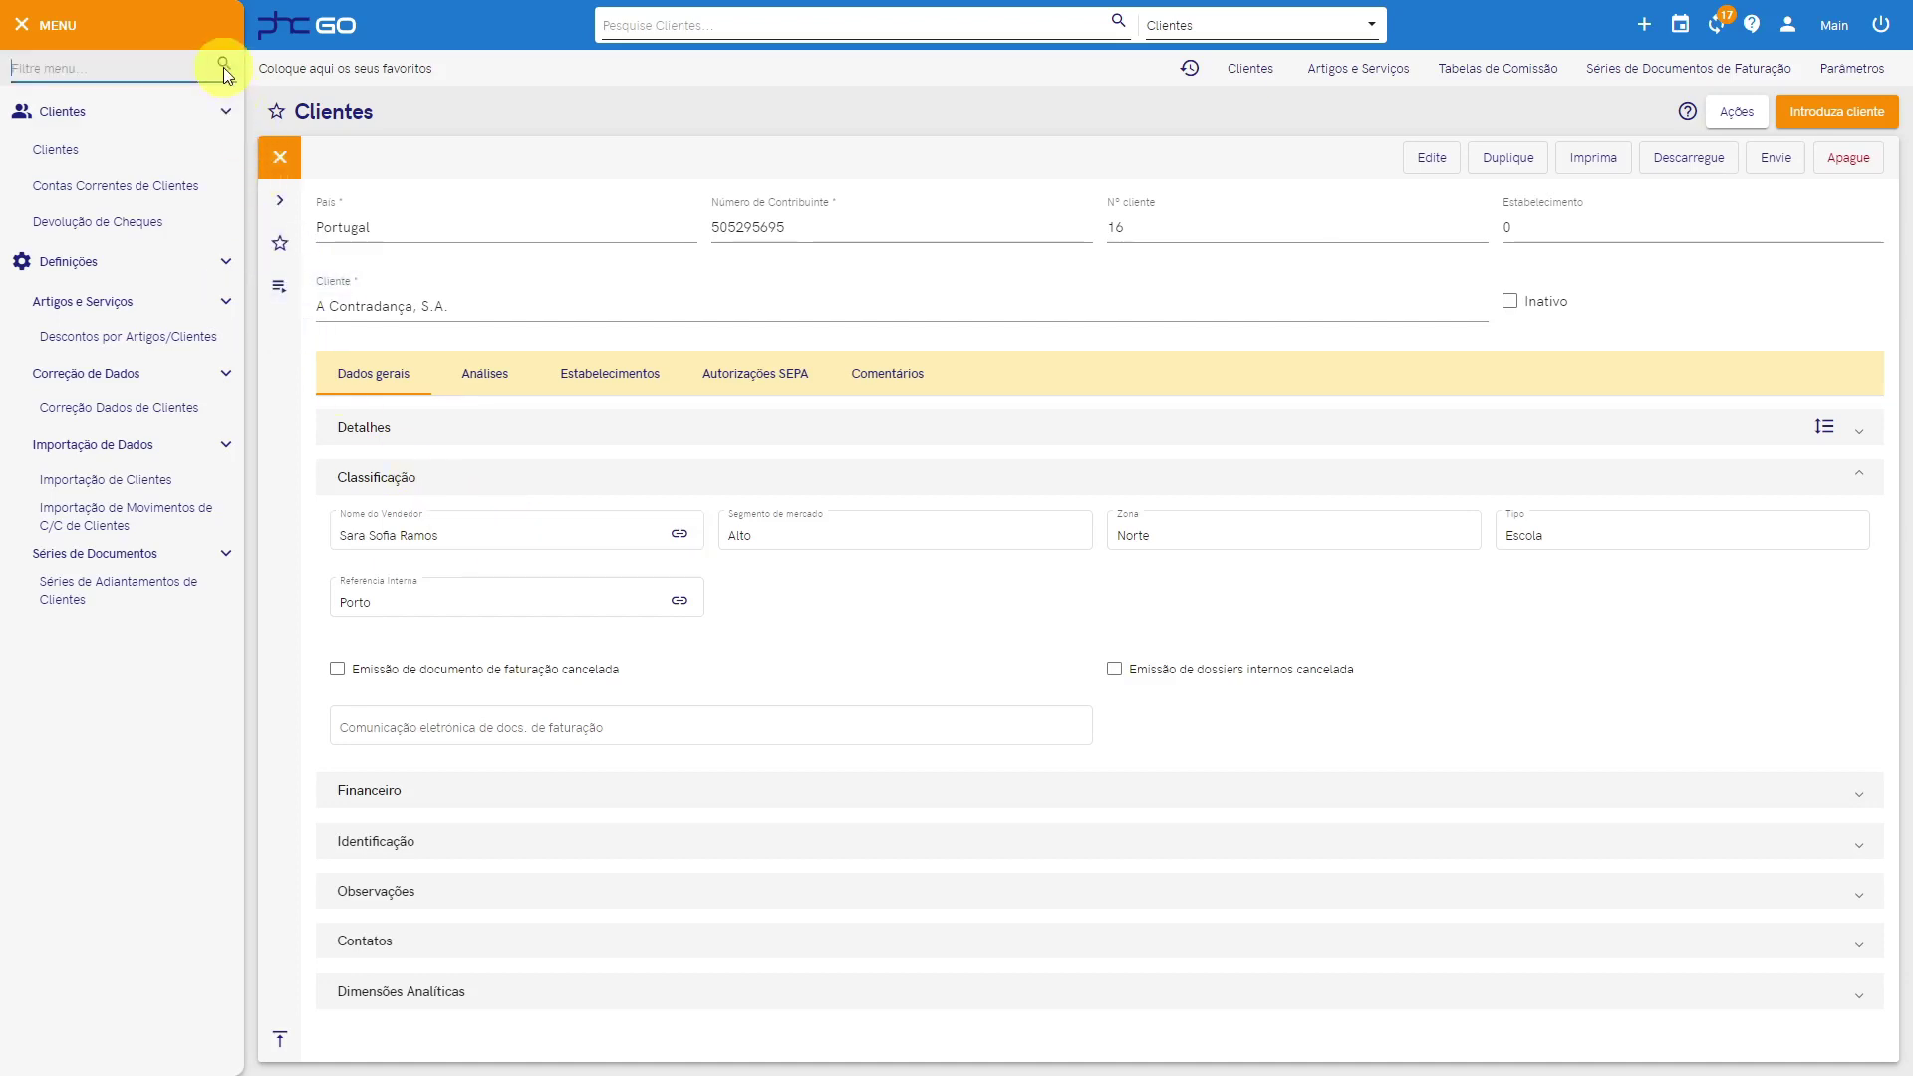
Step: Find Vendedores and open the record of the third salesperson in the list
click(223, 68)
text(vende)
click(87, 302)
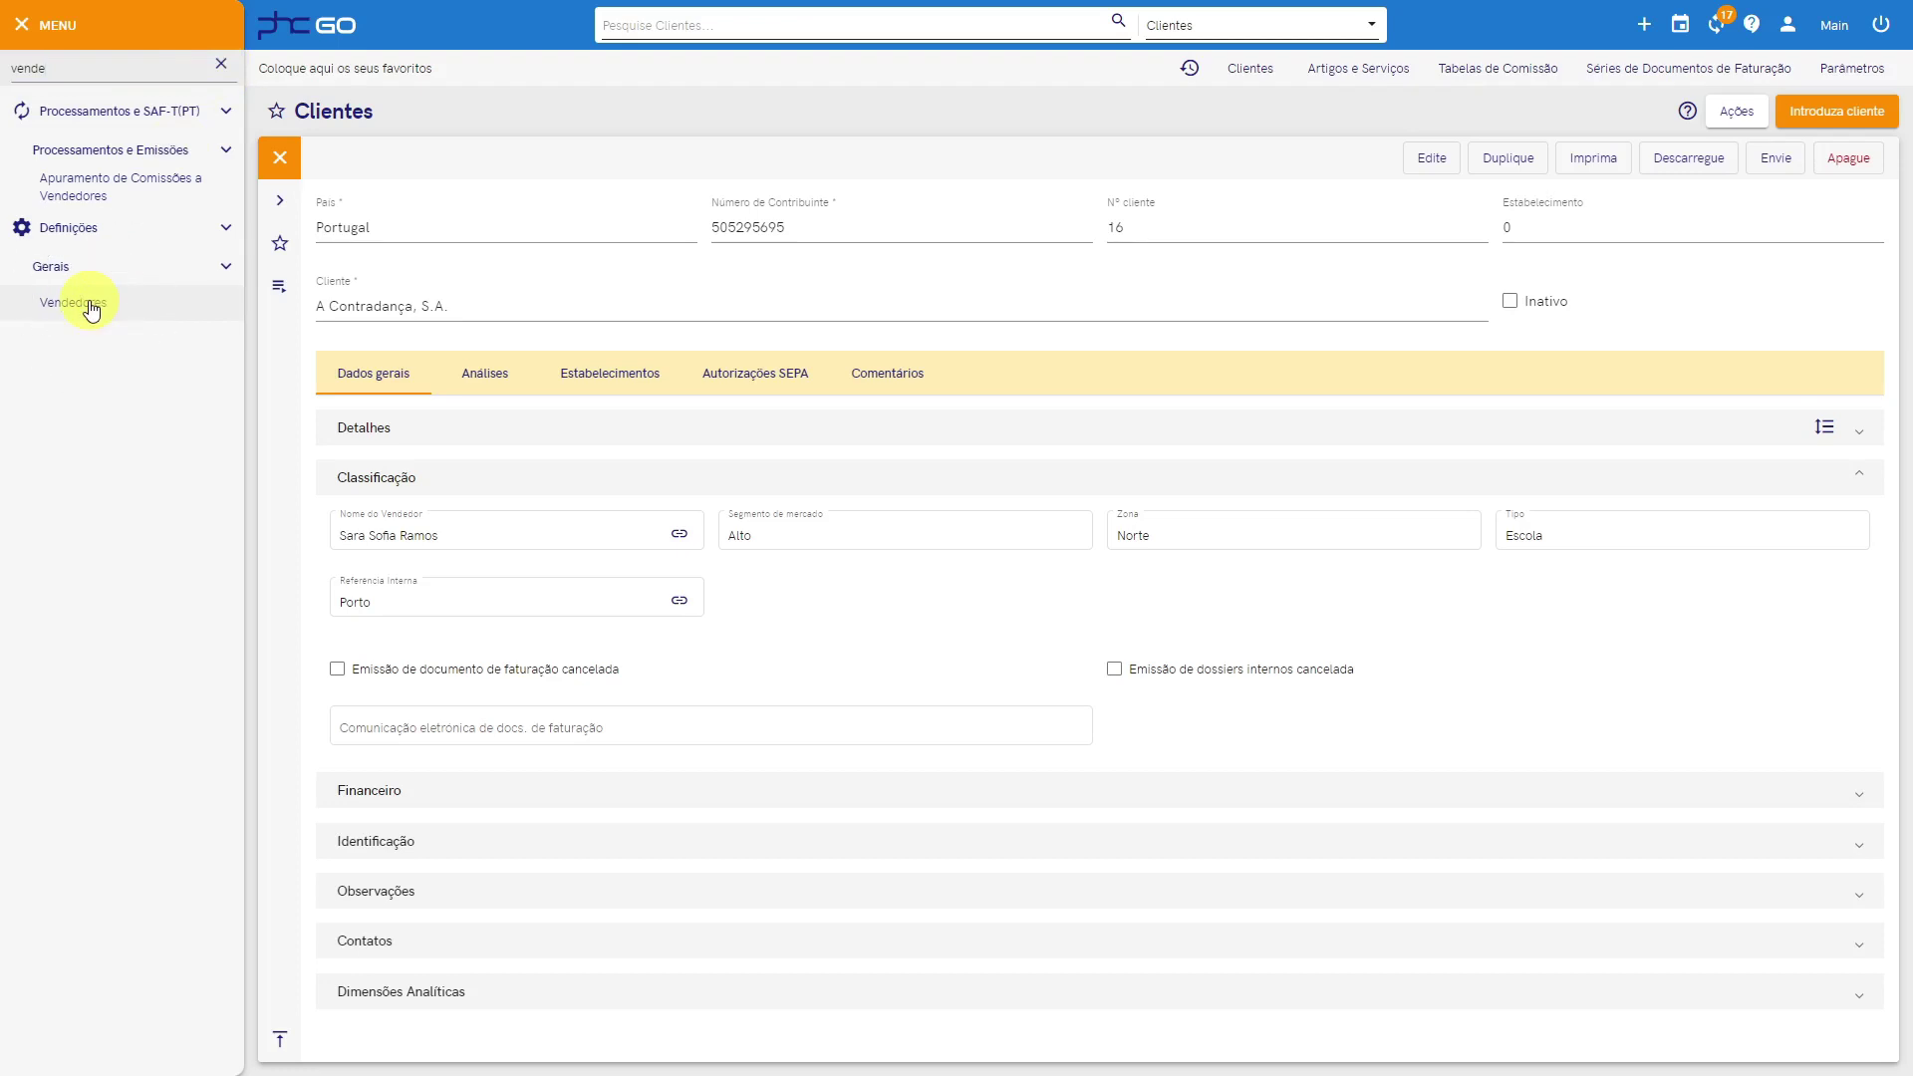
click(296, 160)
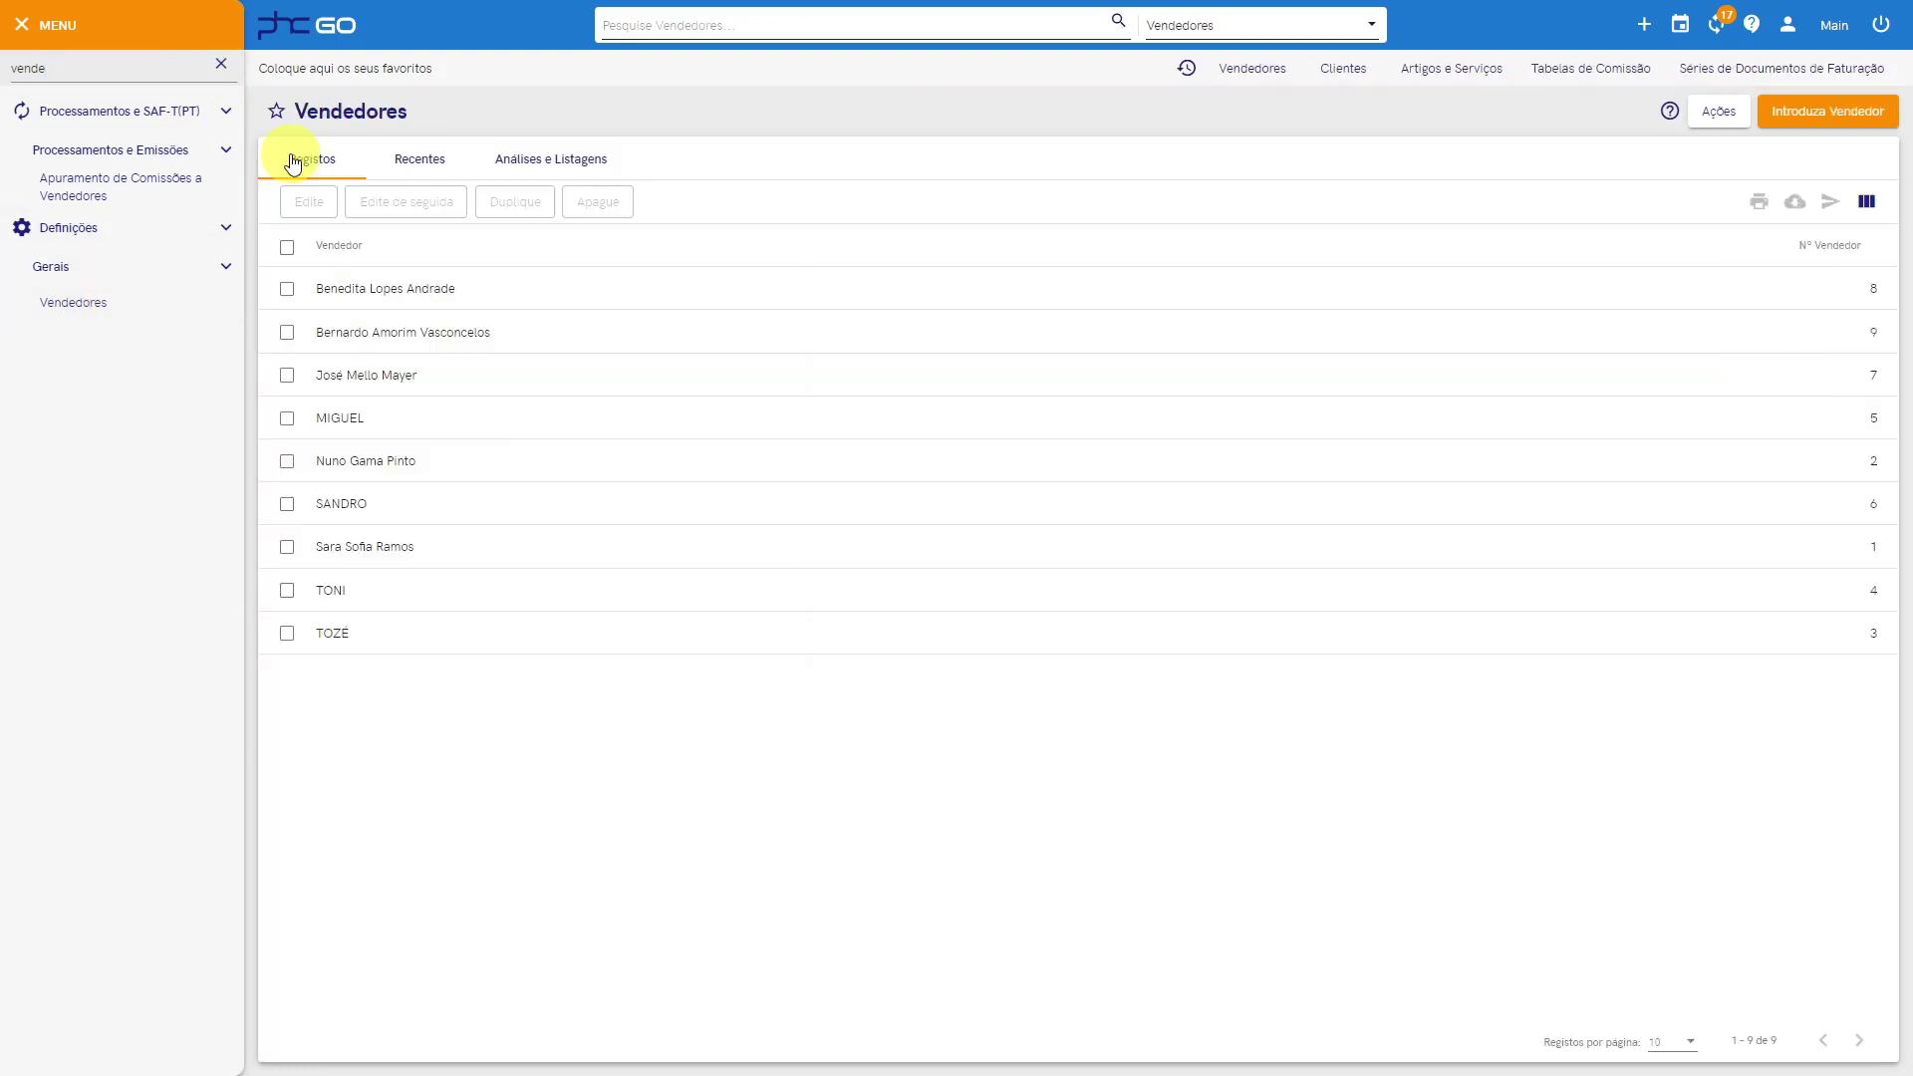
click(383, 378)
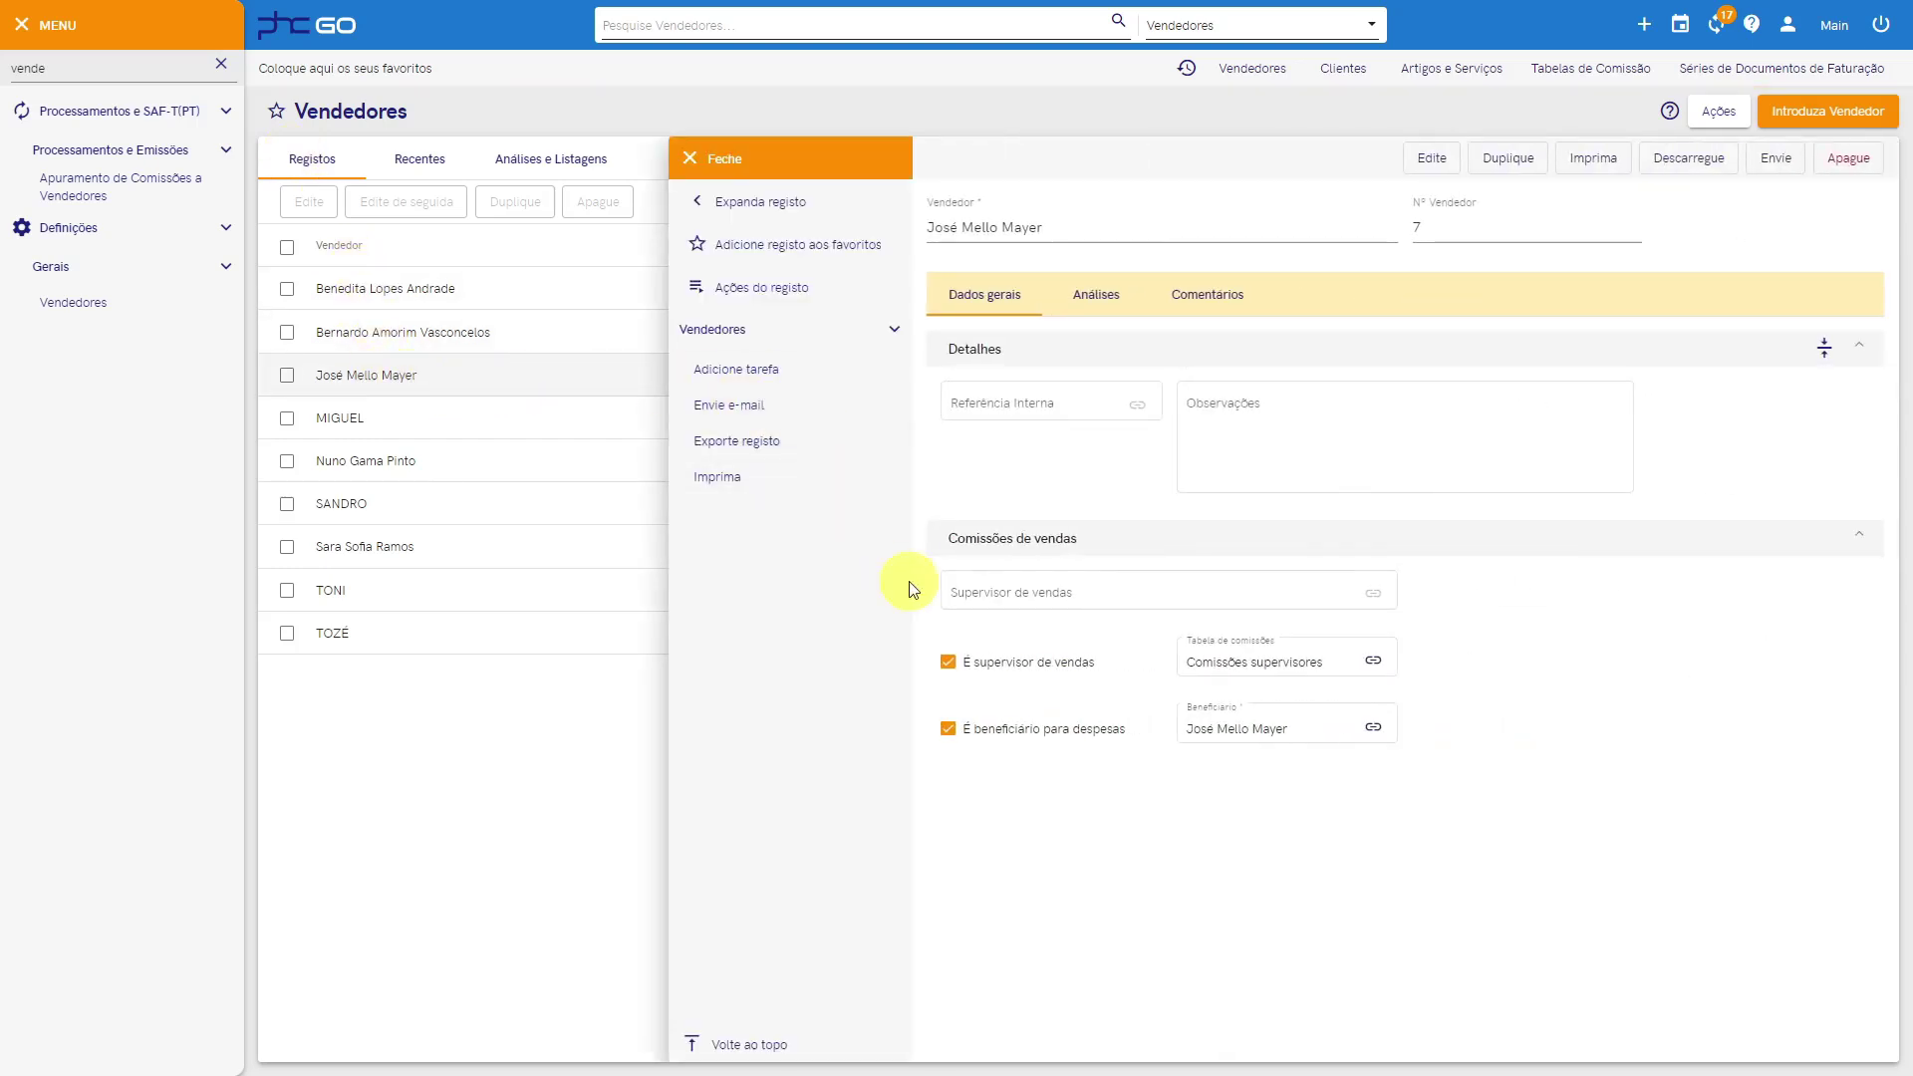
Step: Examine the salesperson's É supervisor de vendas option and assigned commission table, and close the record
click(947, 662)
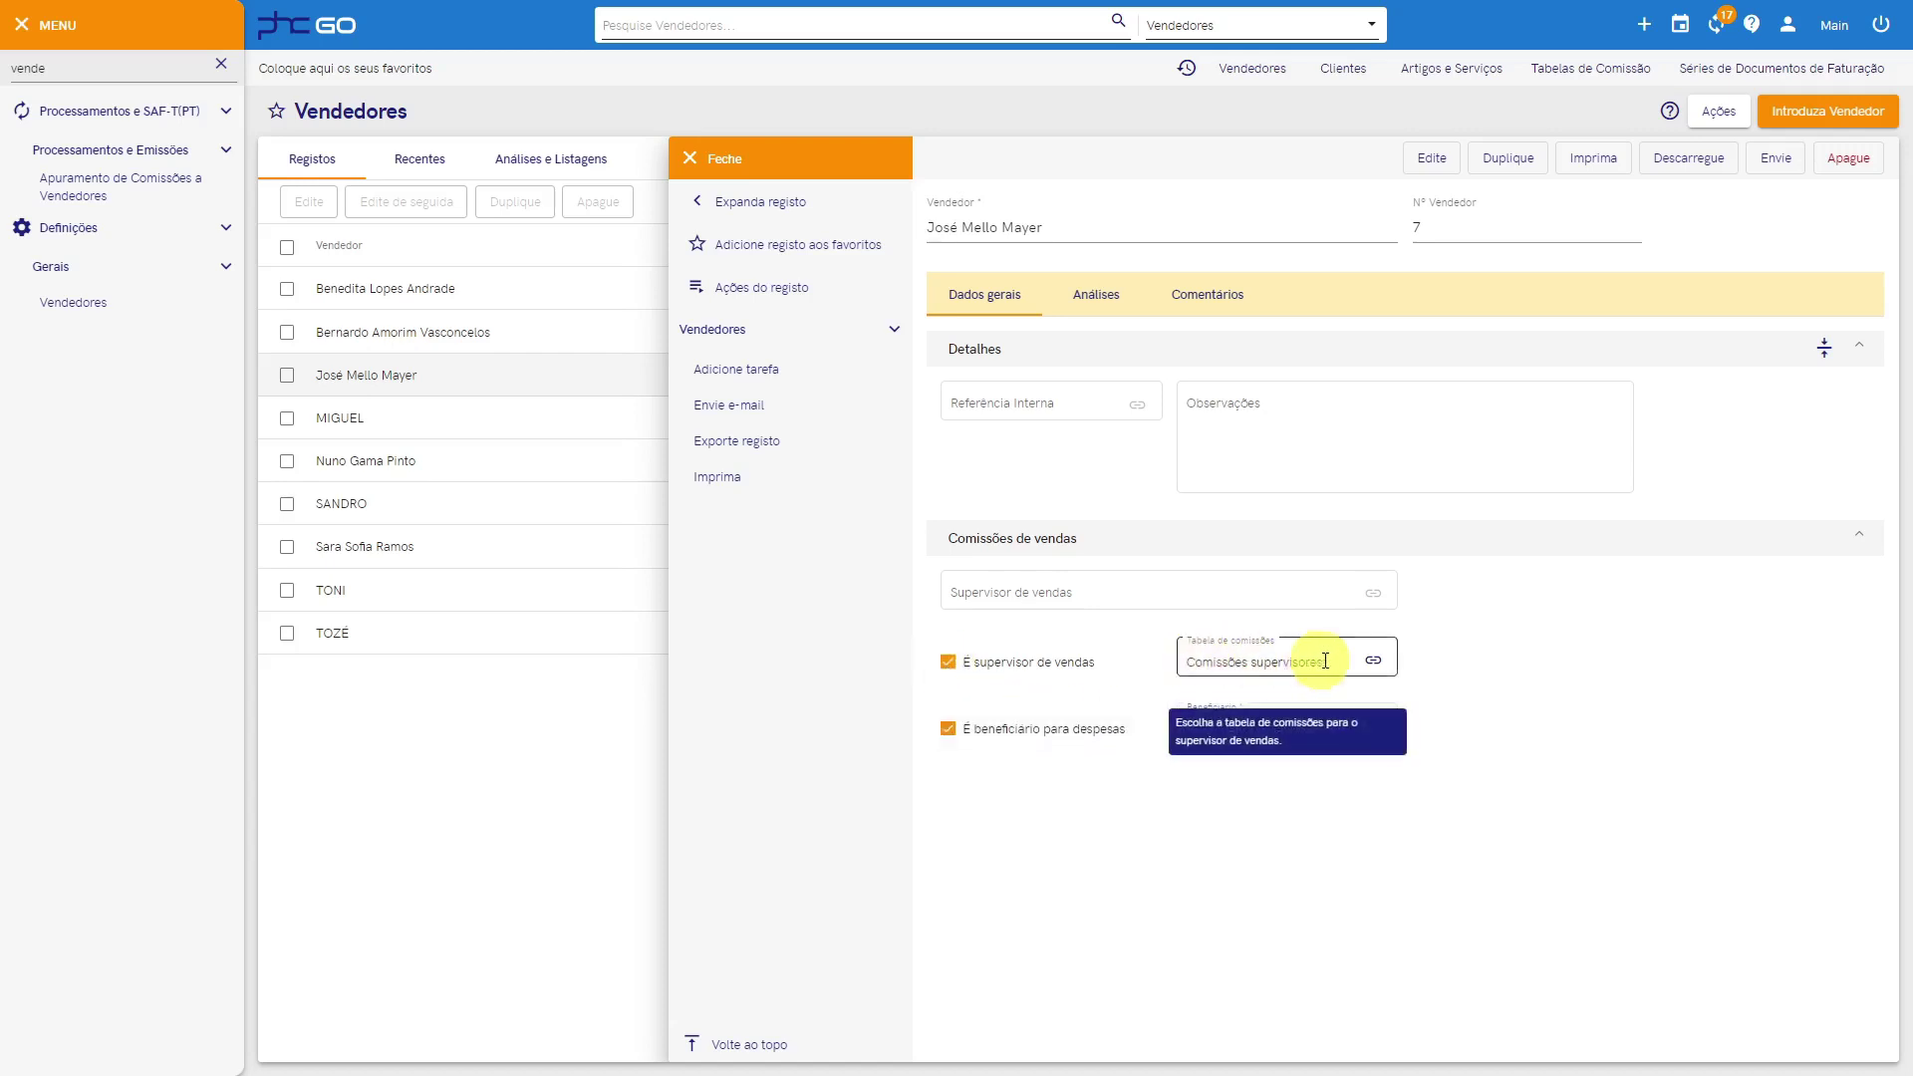
click(1356, 658)
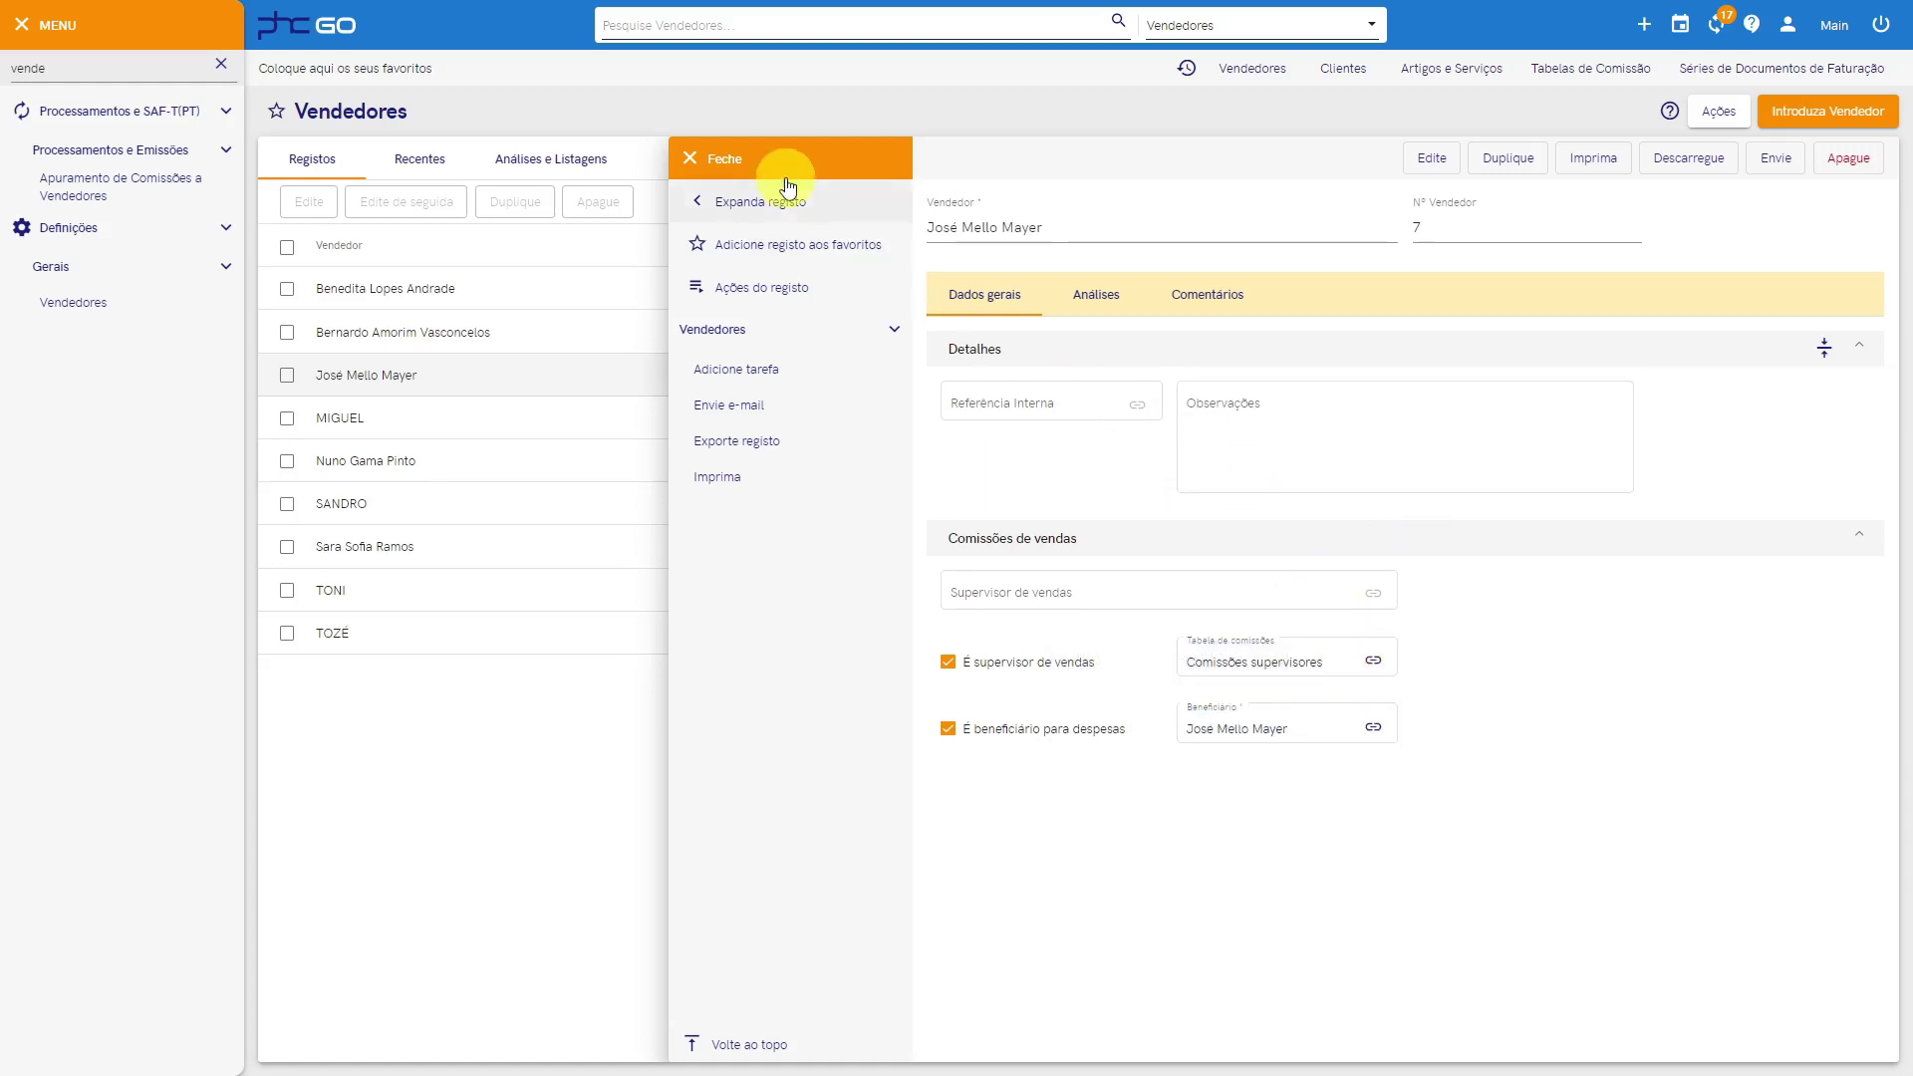
click(686, 163)
Step: Open the record of the seventh salesperson in the Vendedores list and expand it
click(404, 548)
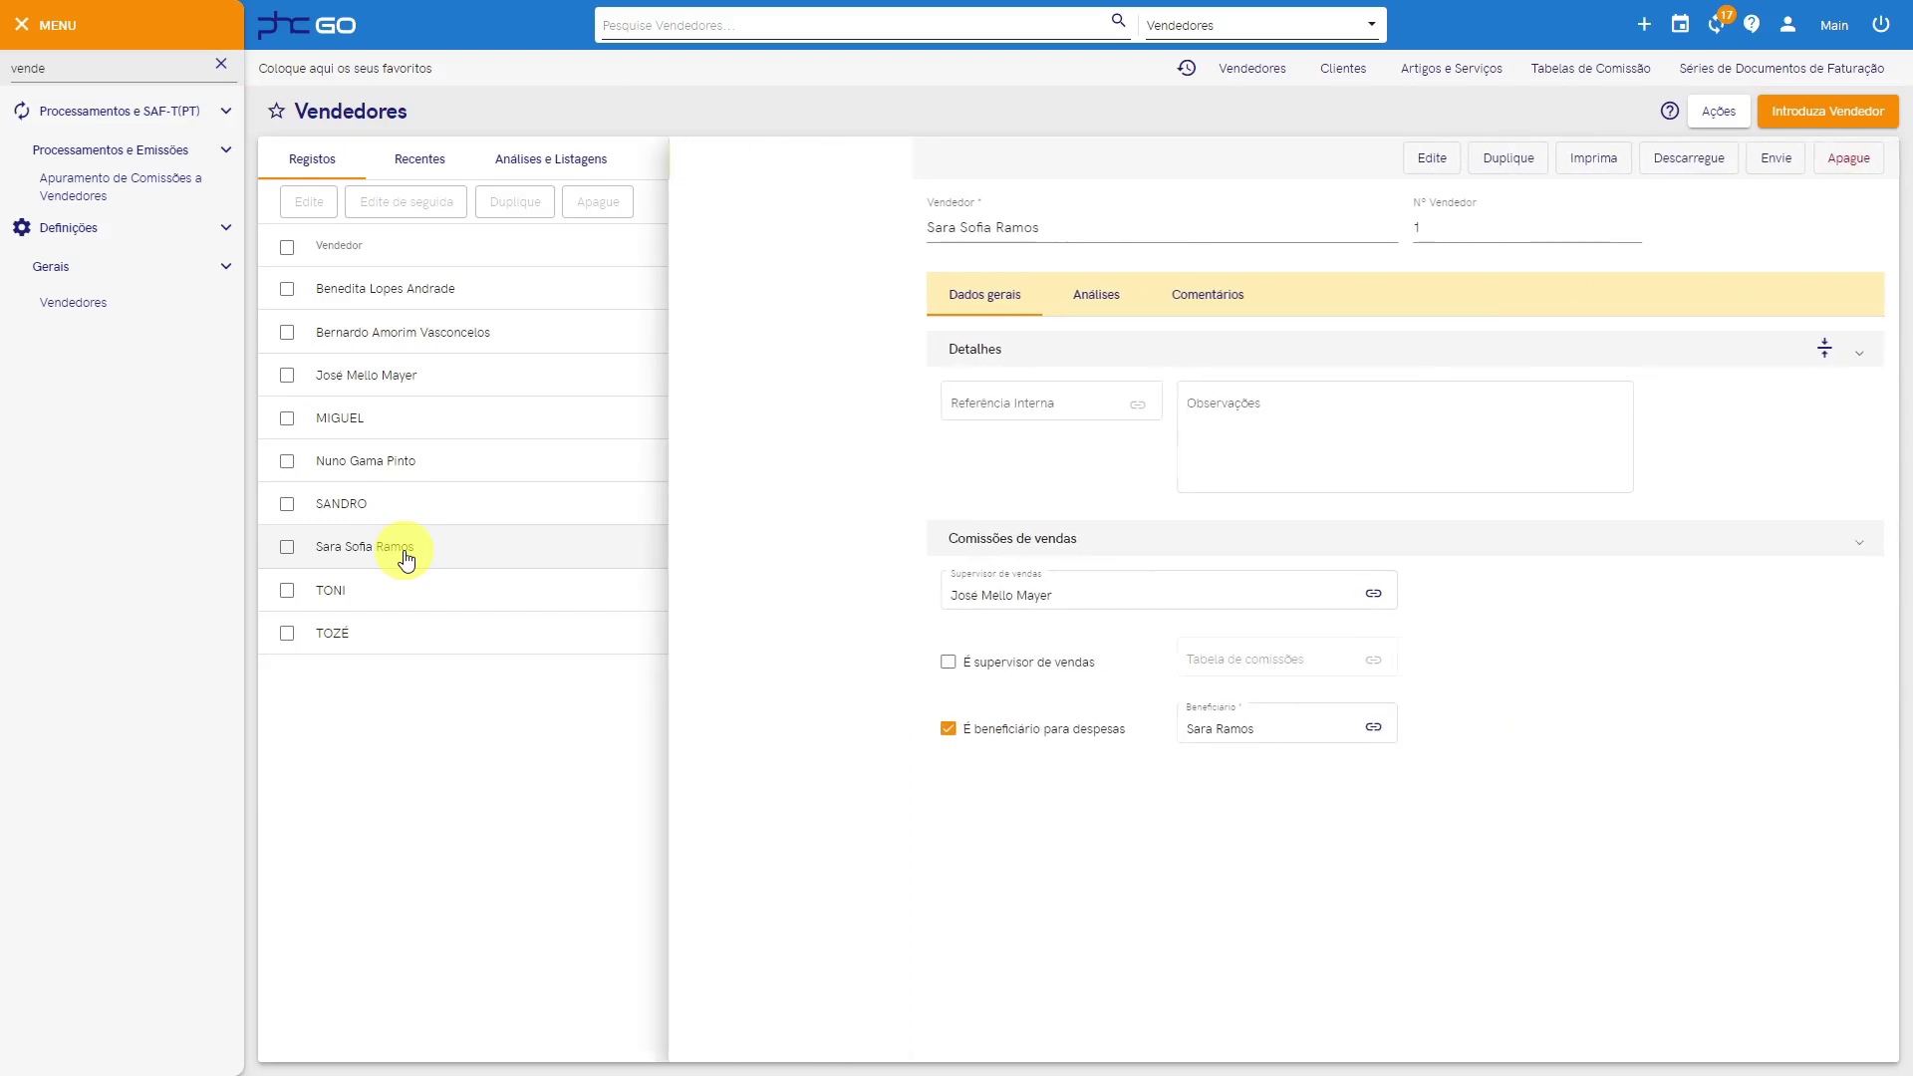
click(694, 203)
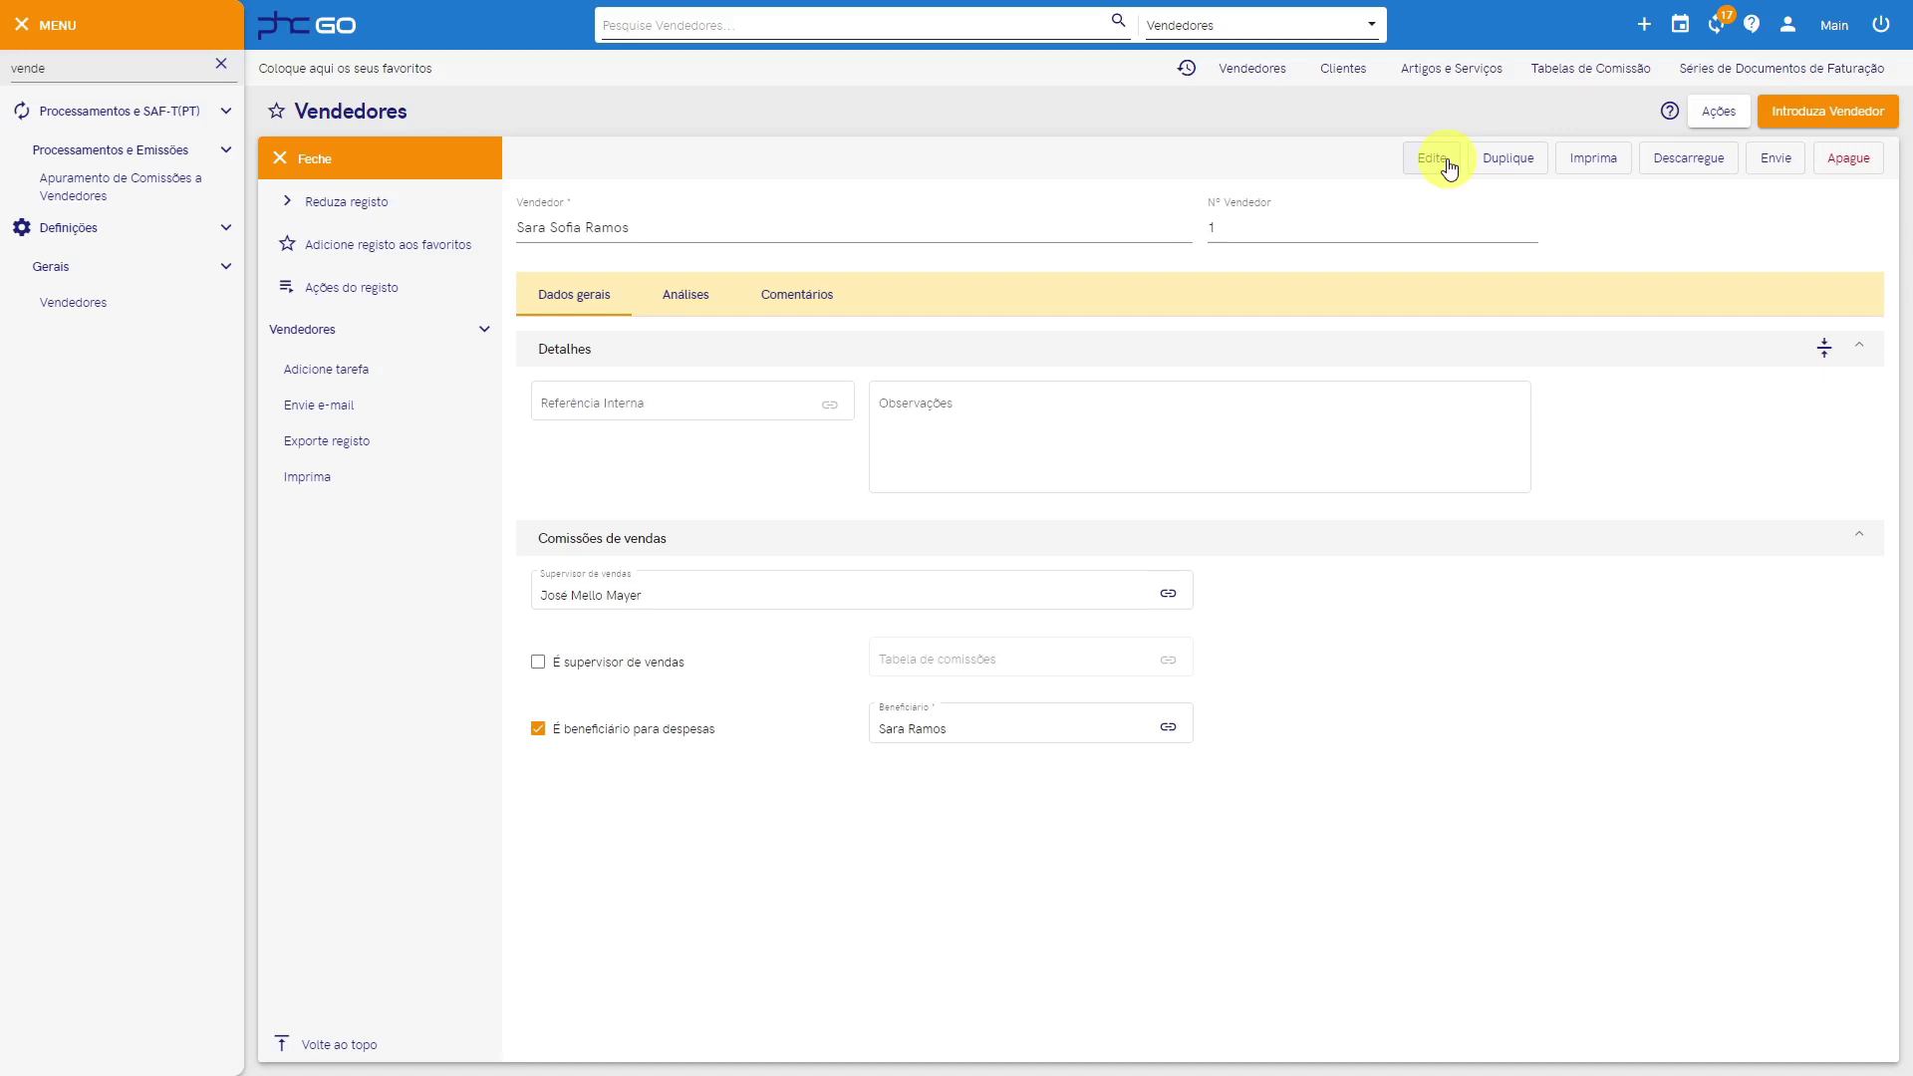
click(645, 245)
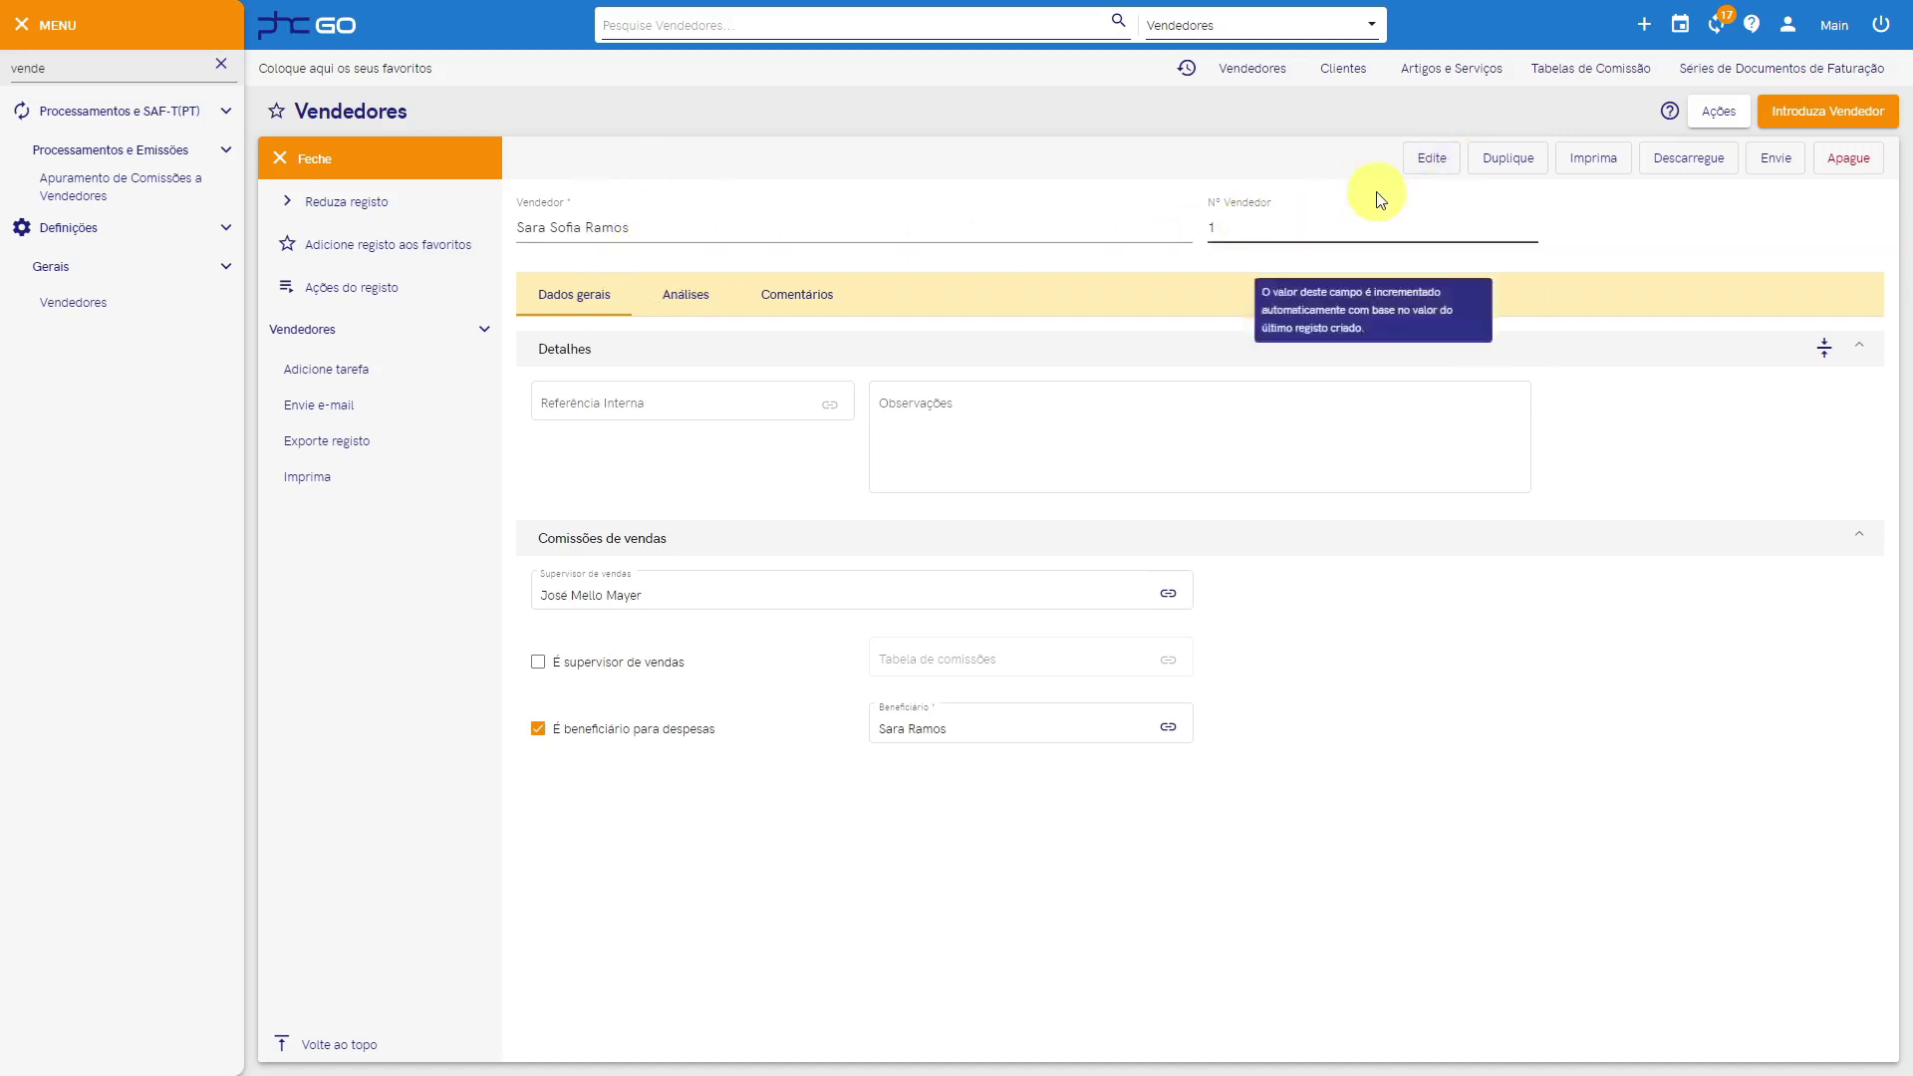
Step: Edit the salesperson's record, reviewing the Supervisor de vendas field, and save and close the record
click(1426, 162)
click(639, 598)
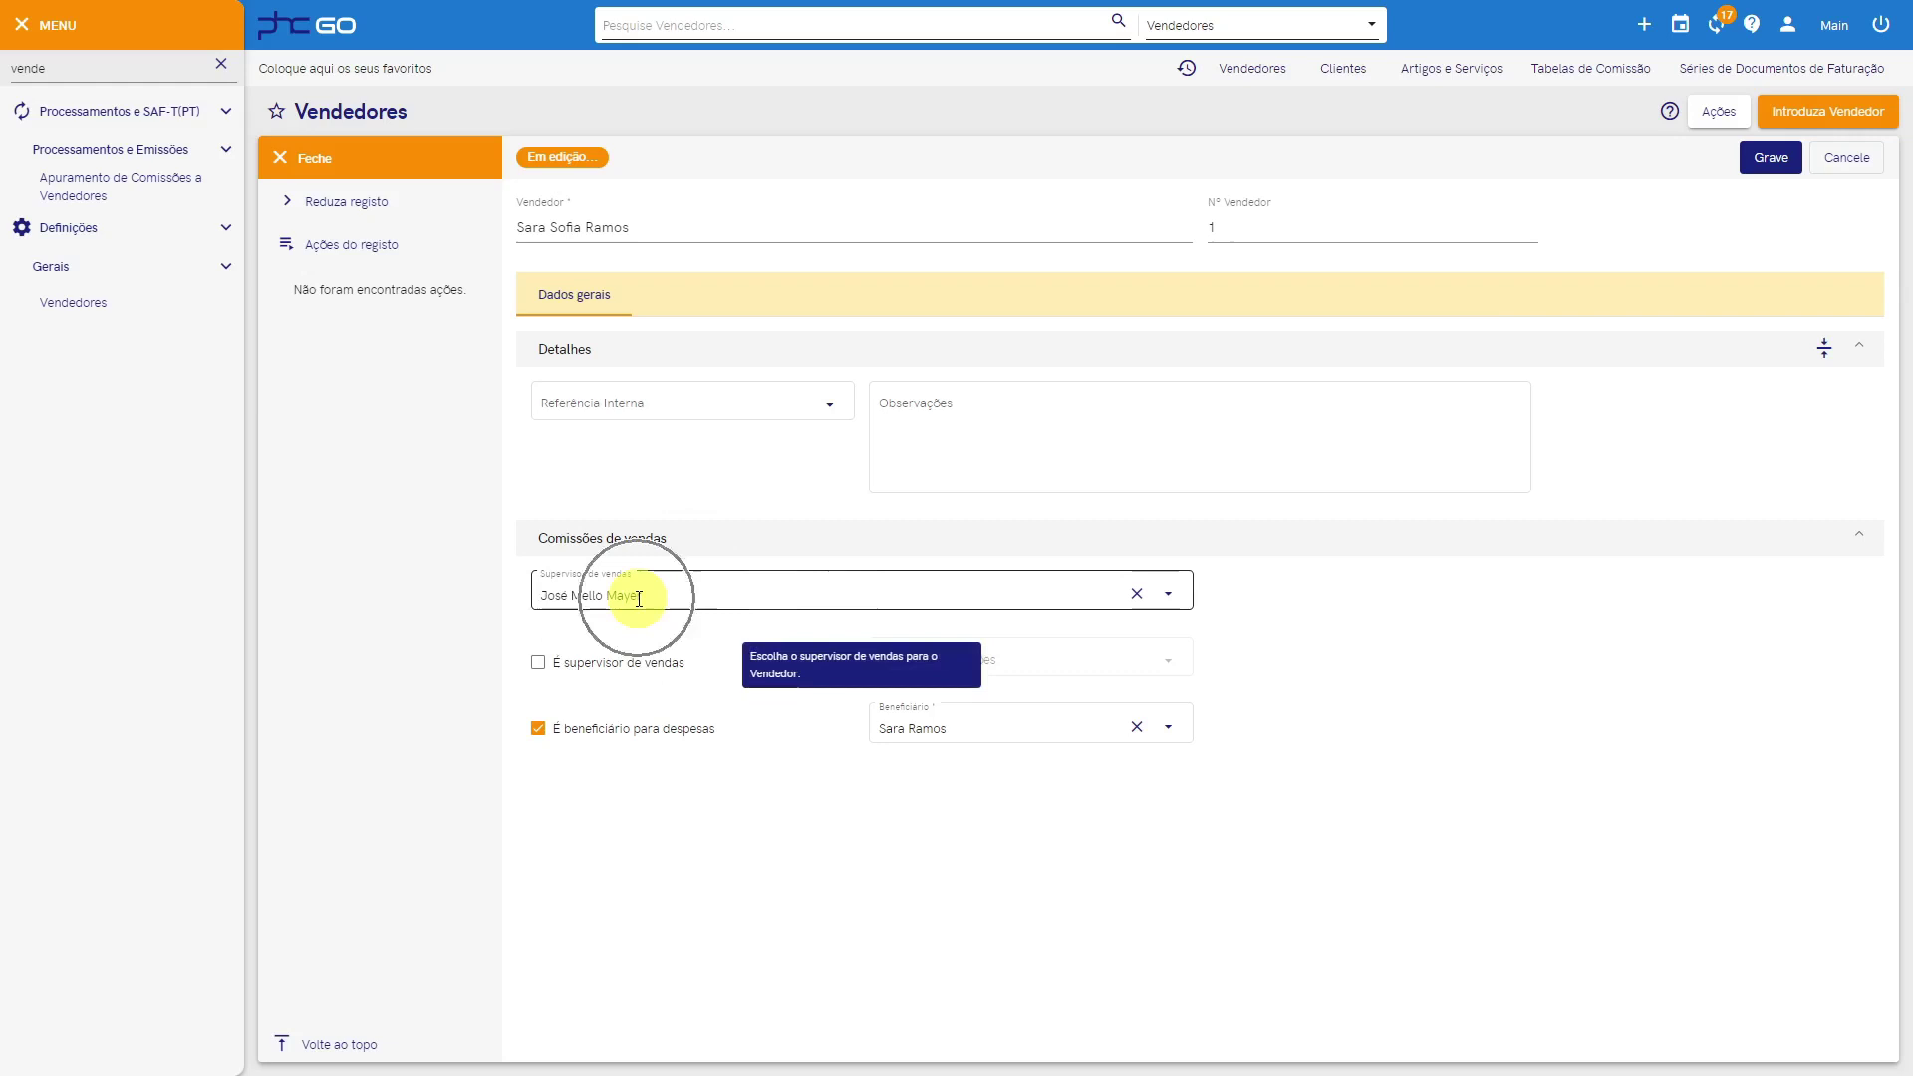
click(1771, 161)
click(315, 163)
Step: Clear the menu filter and open the Fatura list under Vendas, Faturação
click(221, 64)
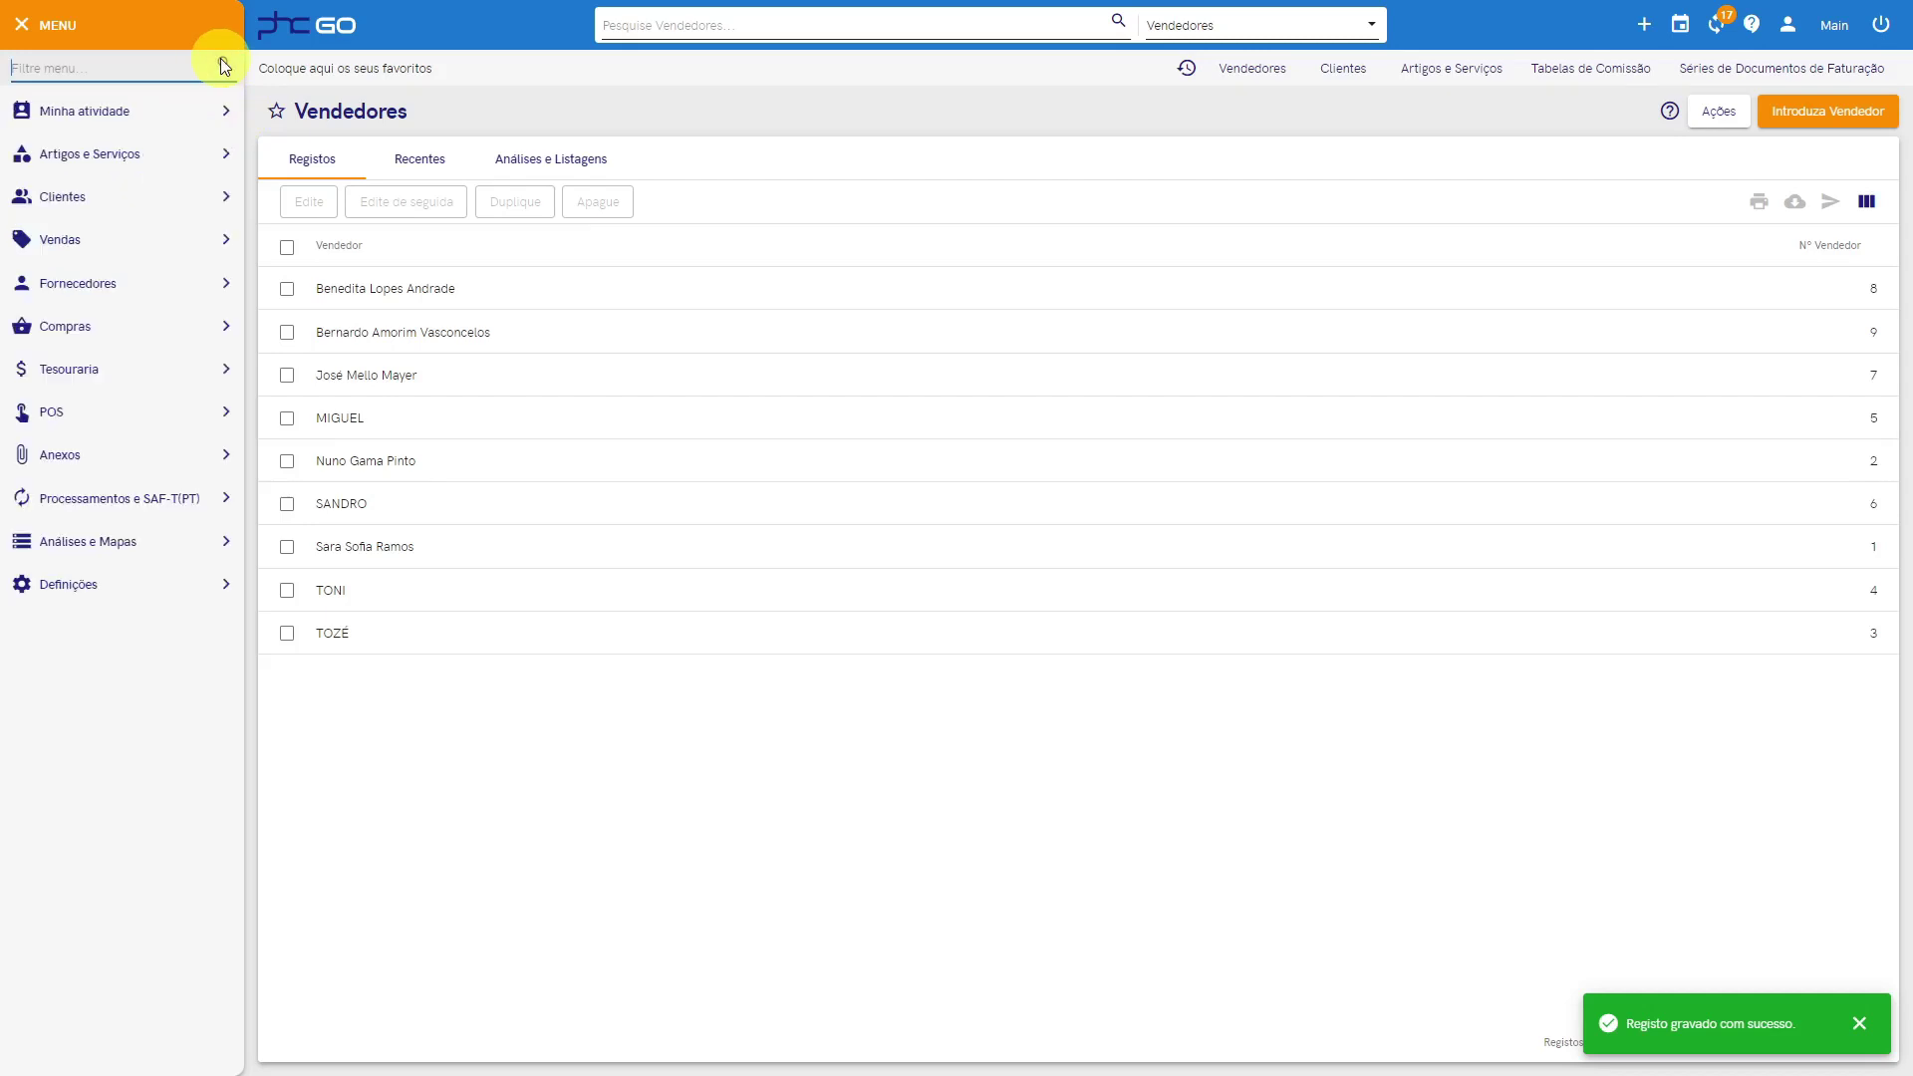
click(170, 242)
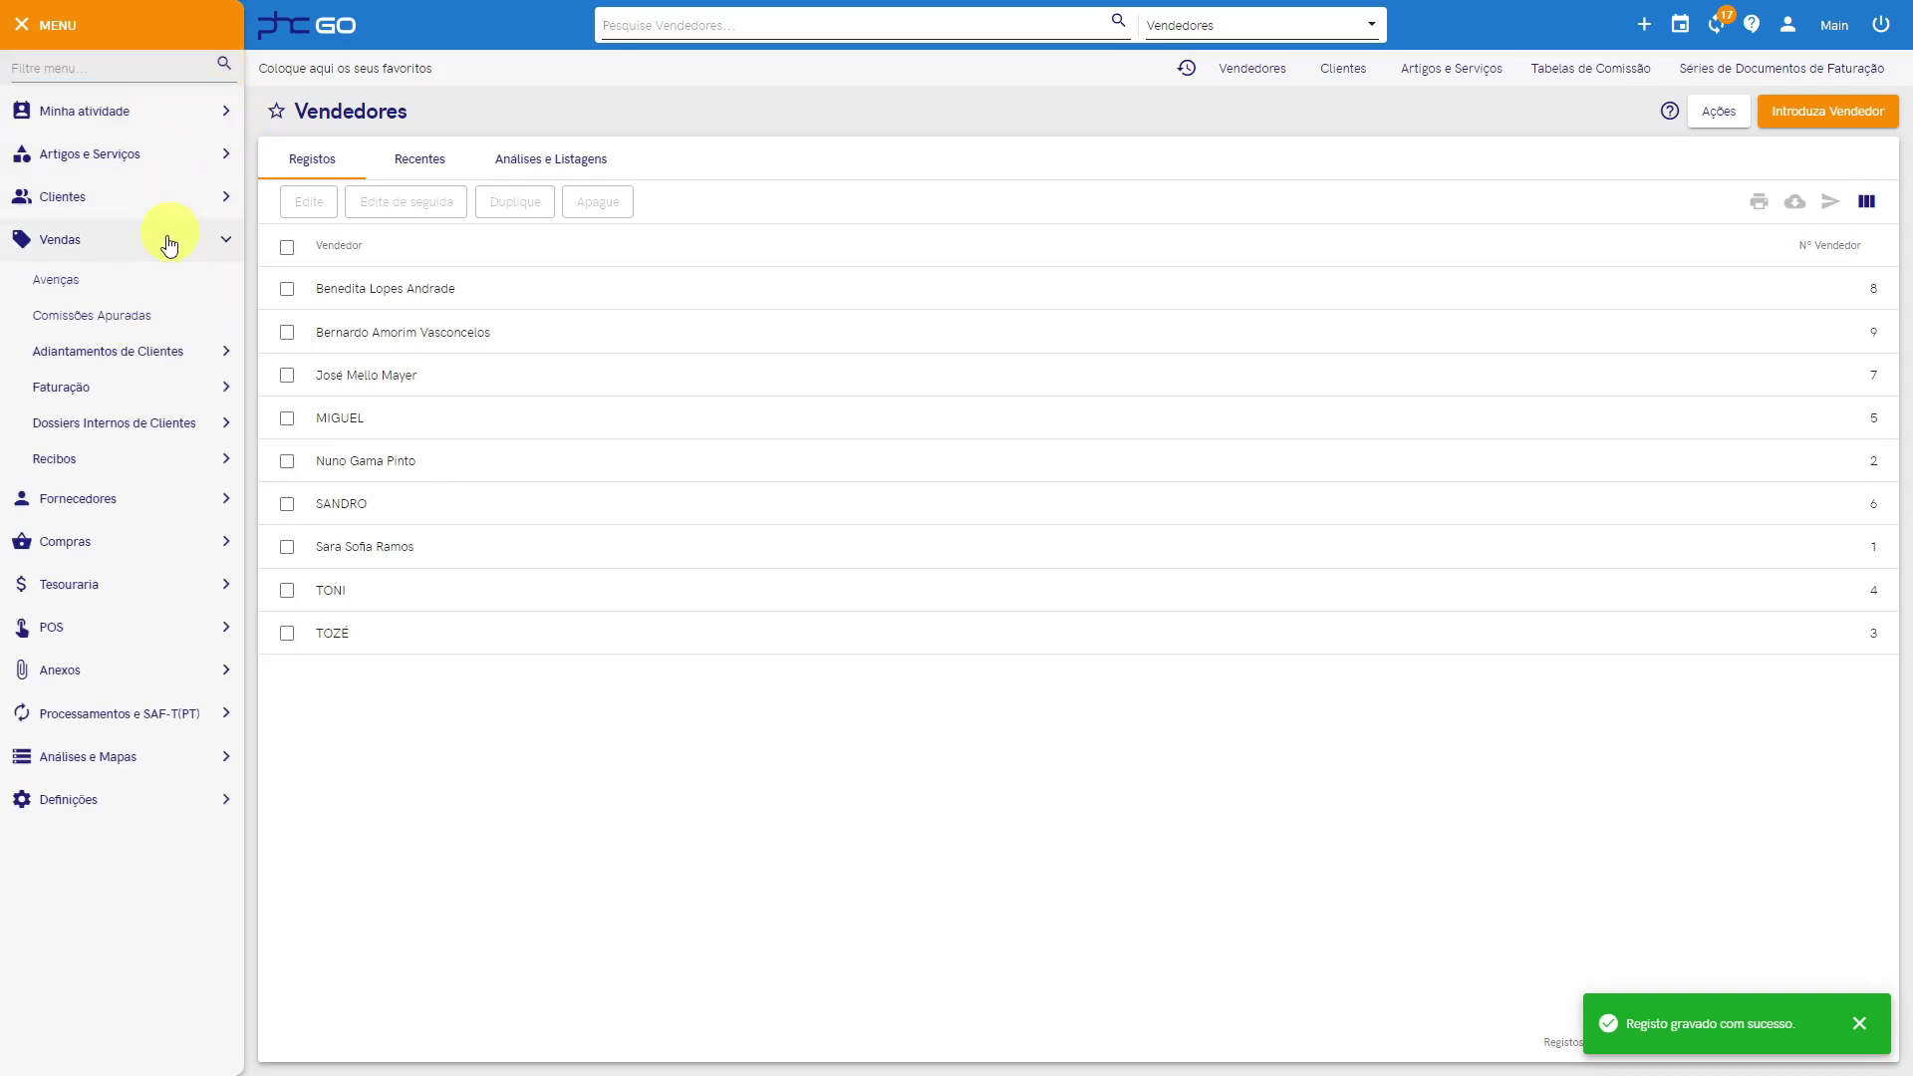
click(118, 387)
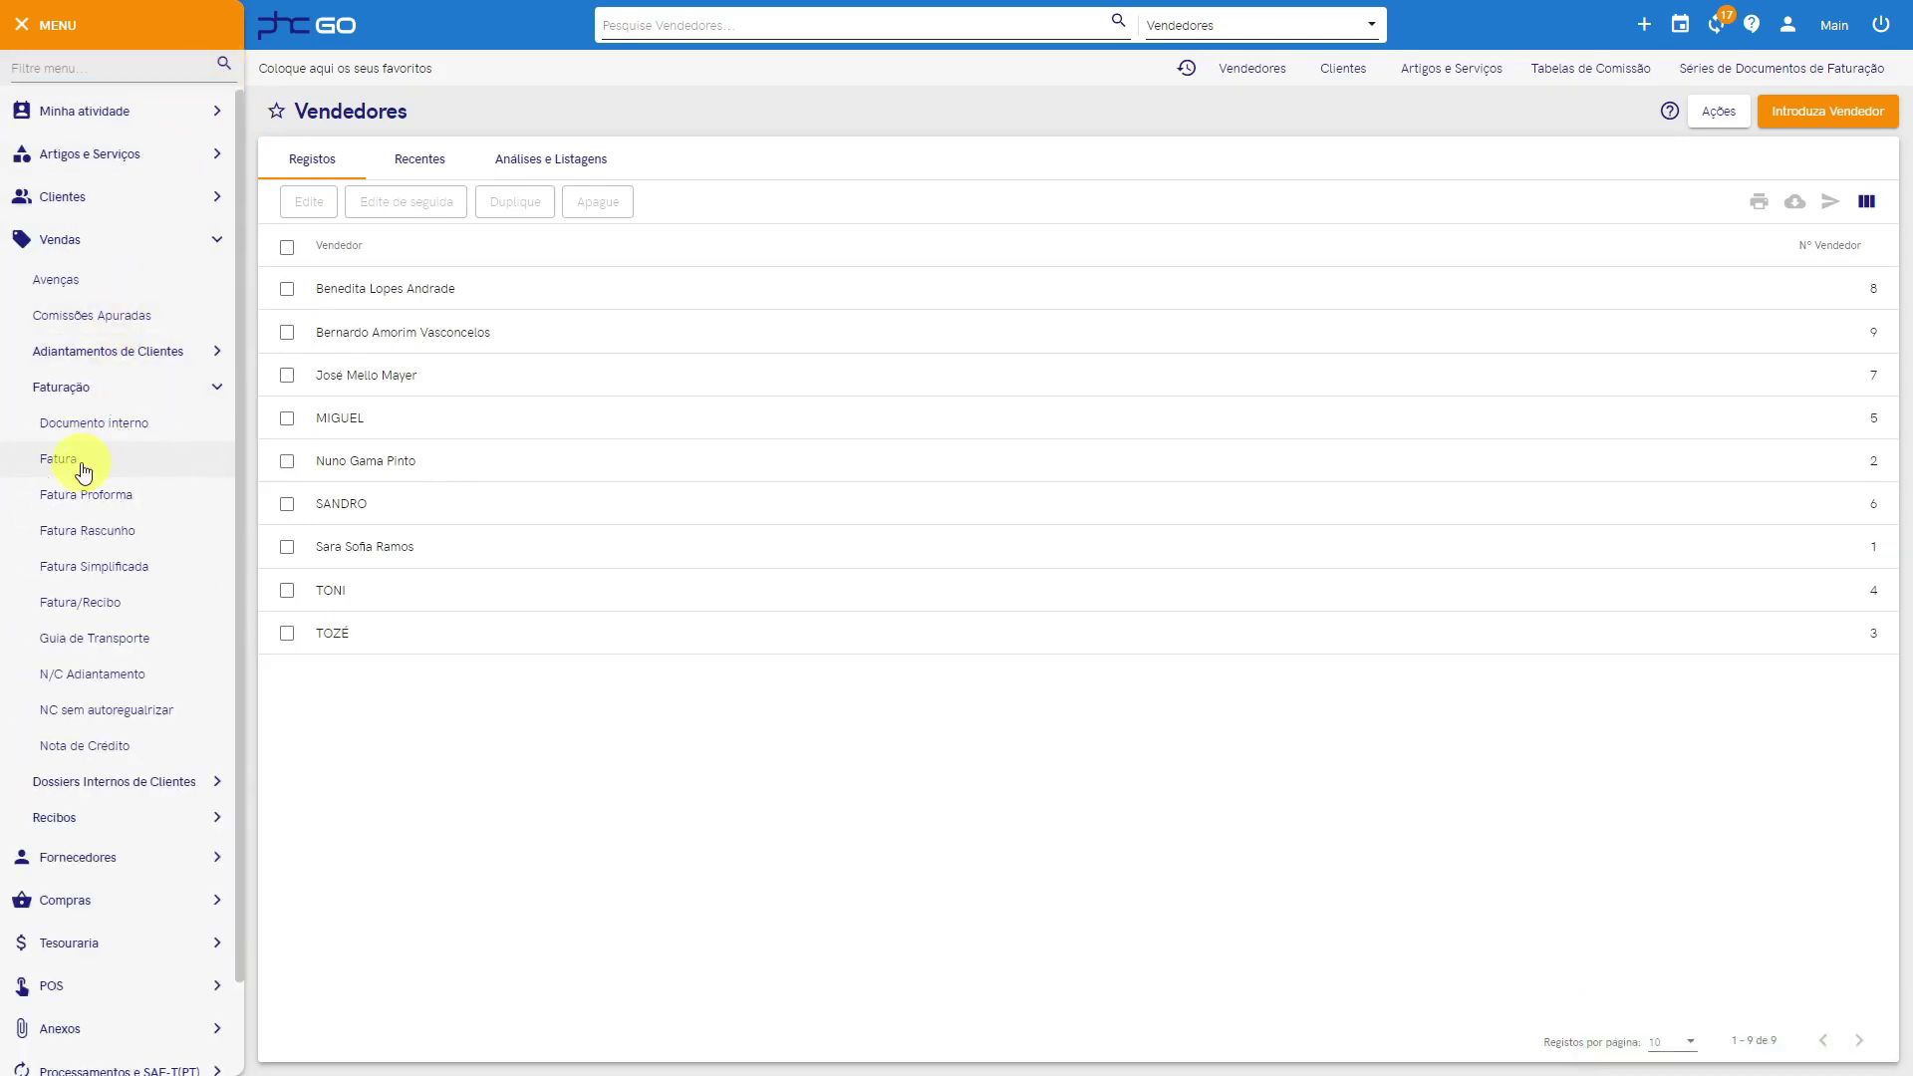
click(83, 469)
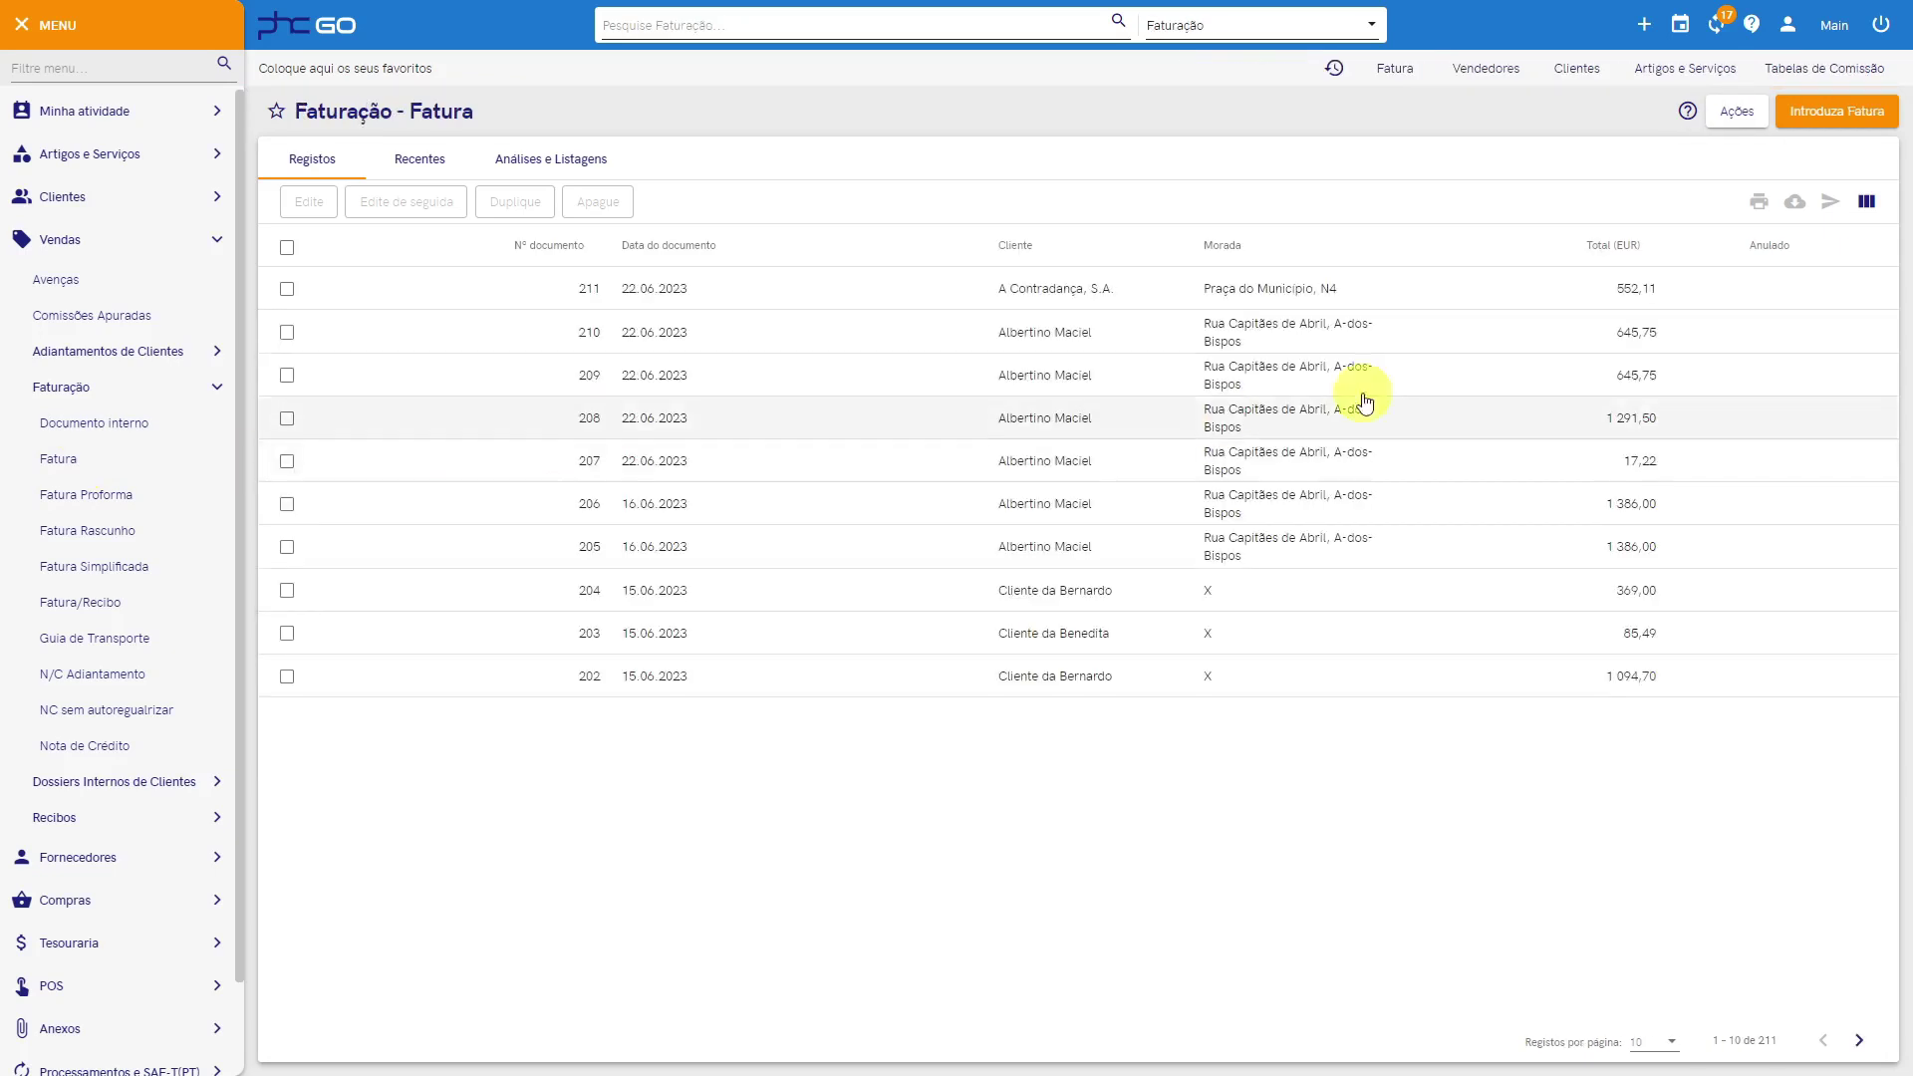
Step: Introduce a new invoice for the client A Contradança, S.A. and check its salesperson under Outros Dados
click(1869, 117)
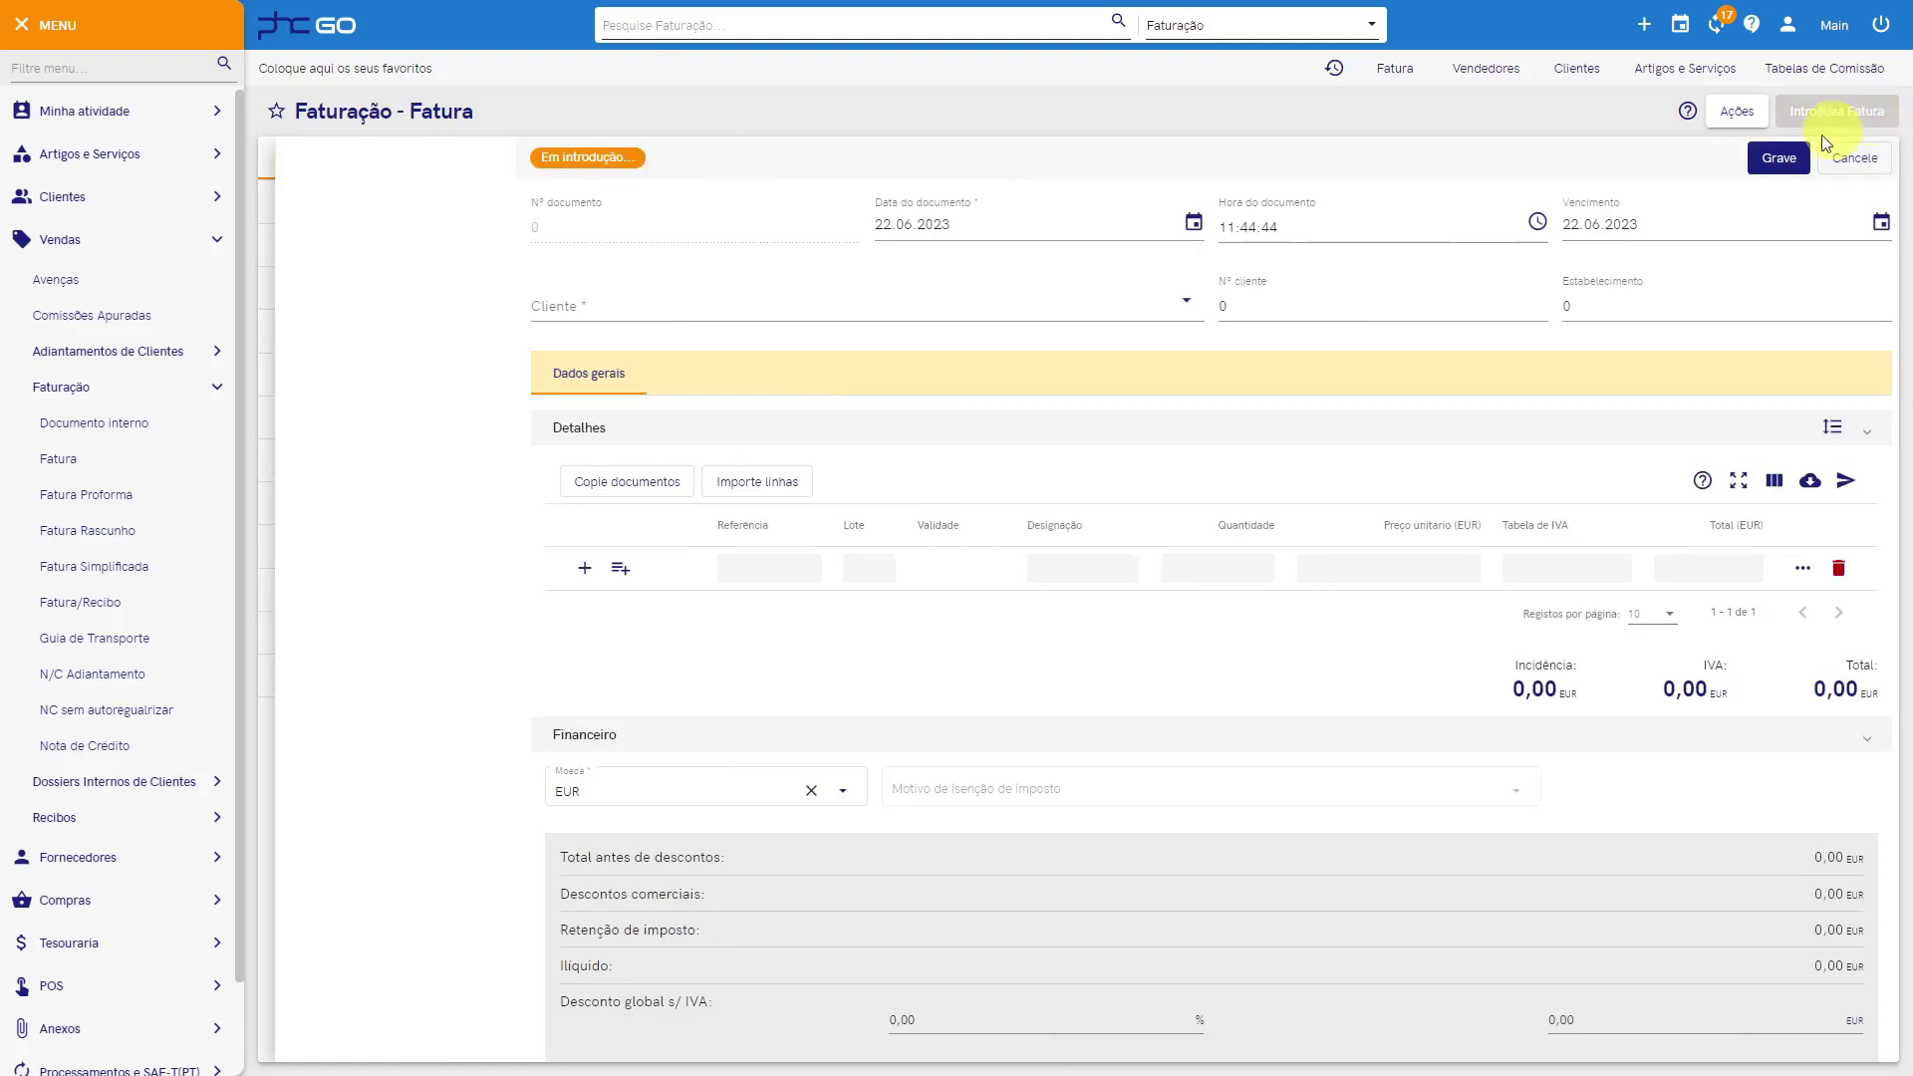
click(1146, 300)
click(1099, 341)
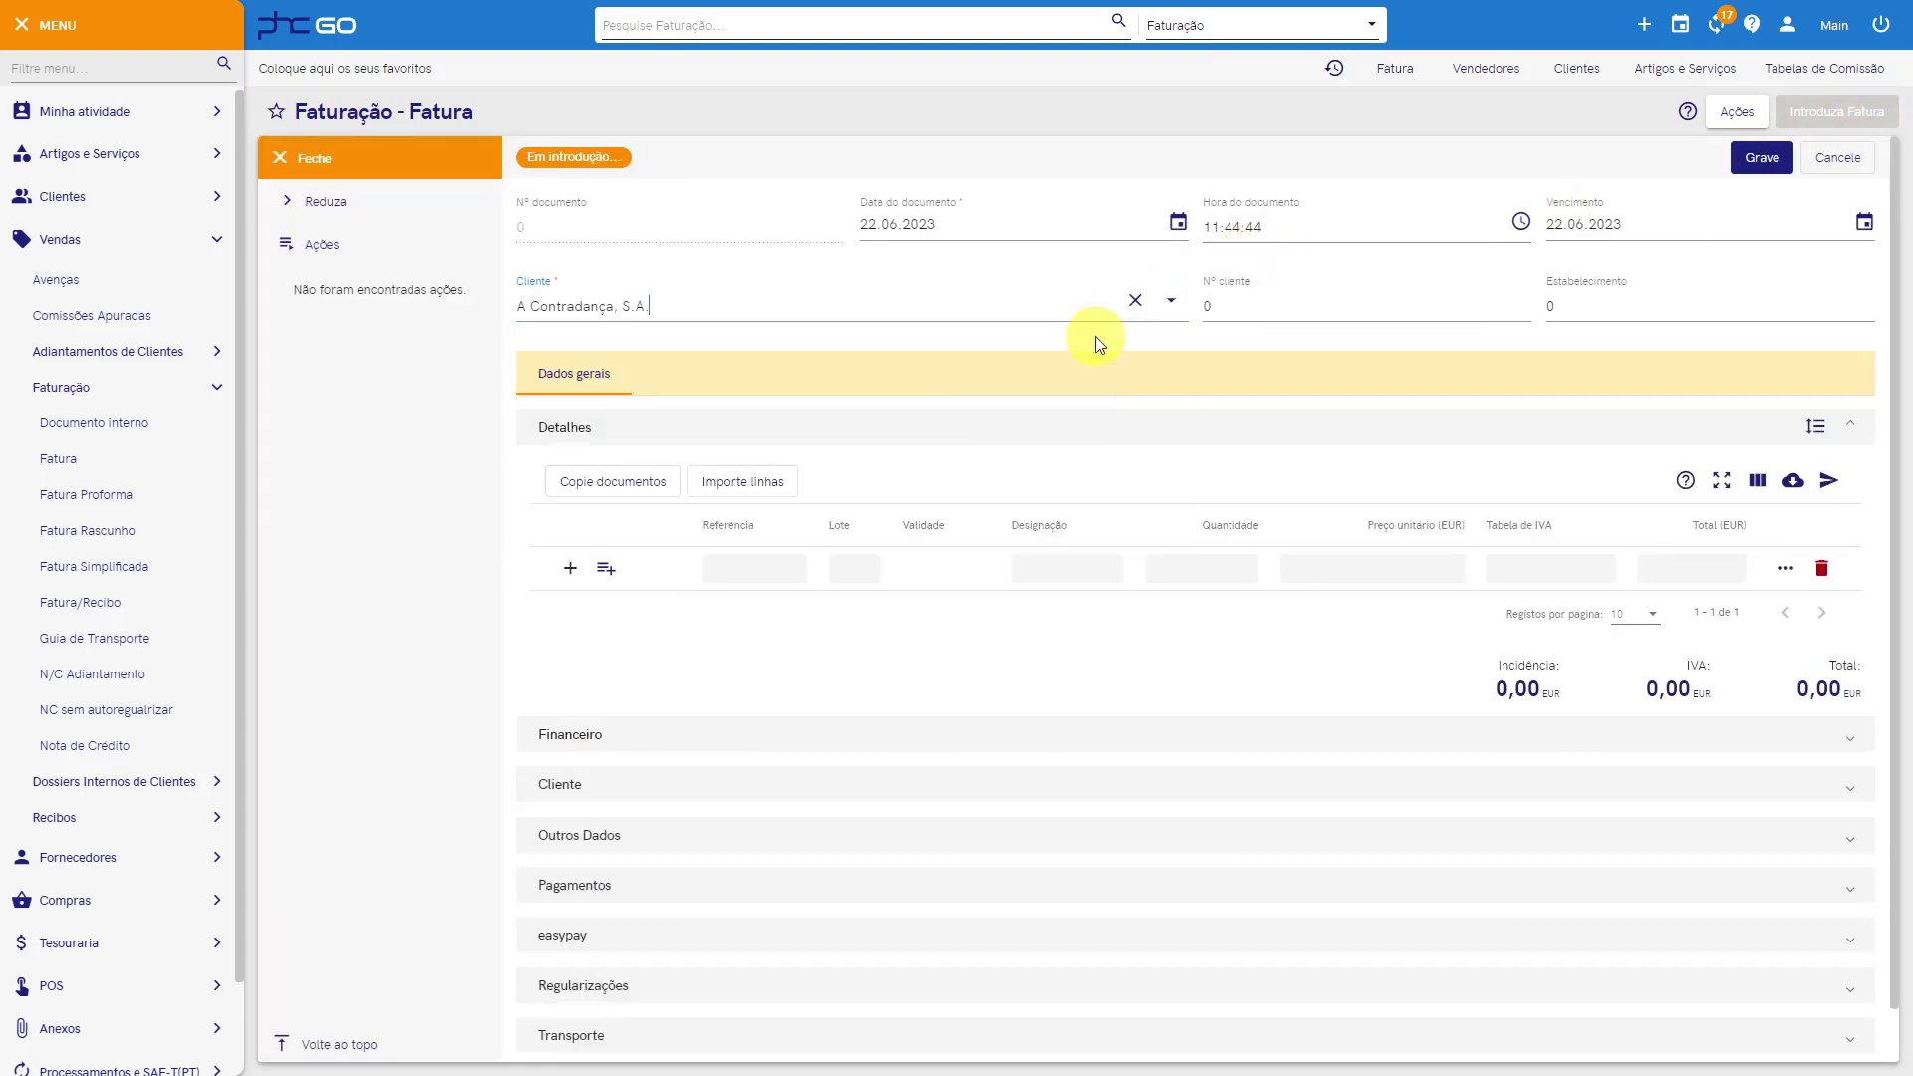
click(639, 846)
scroll(638, 846, down, 3)
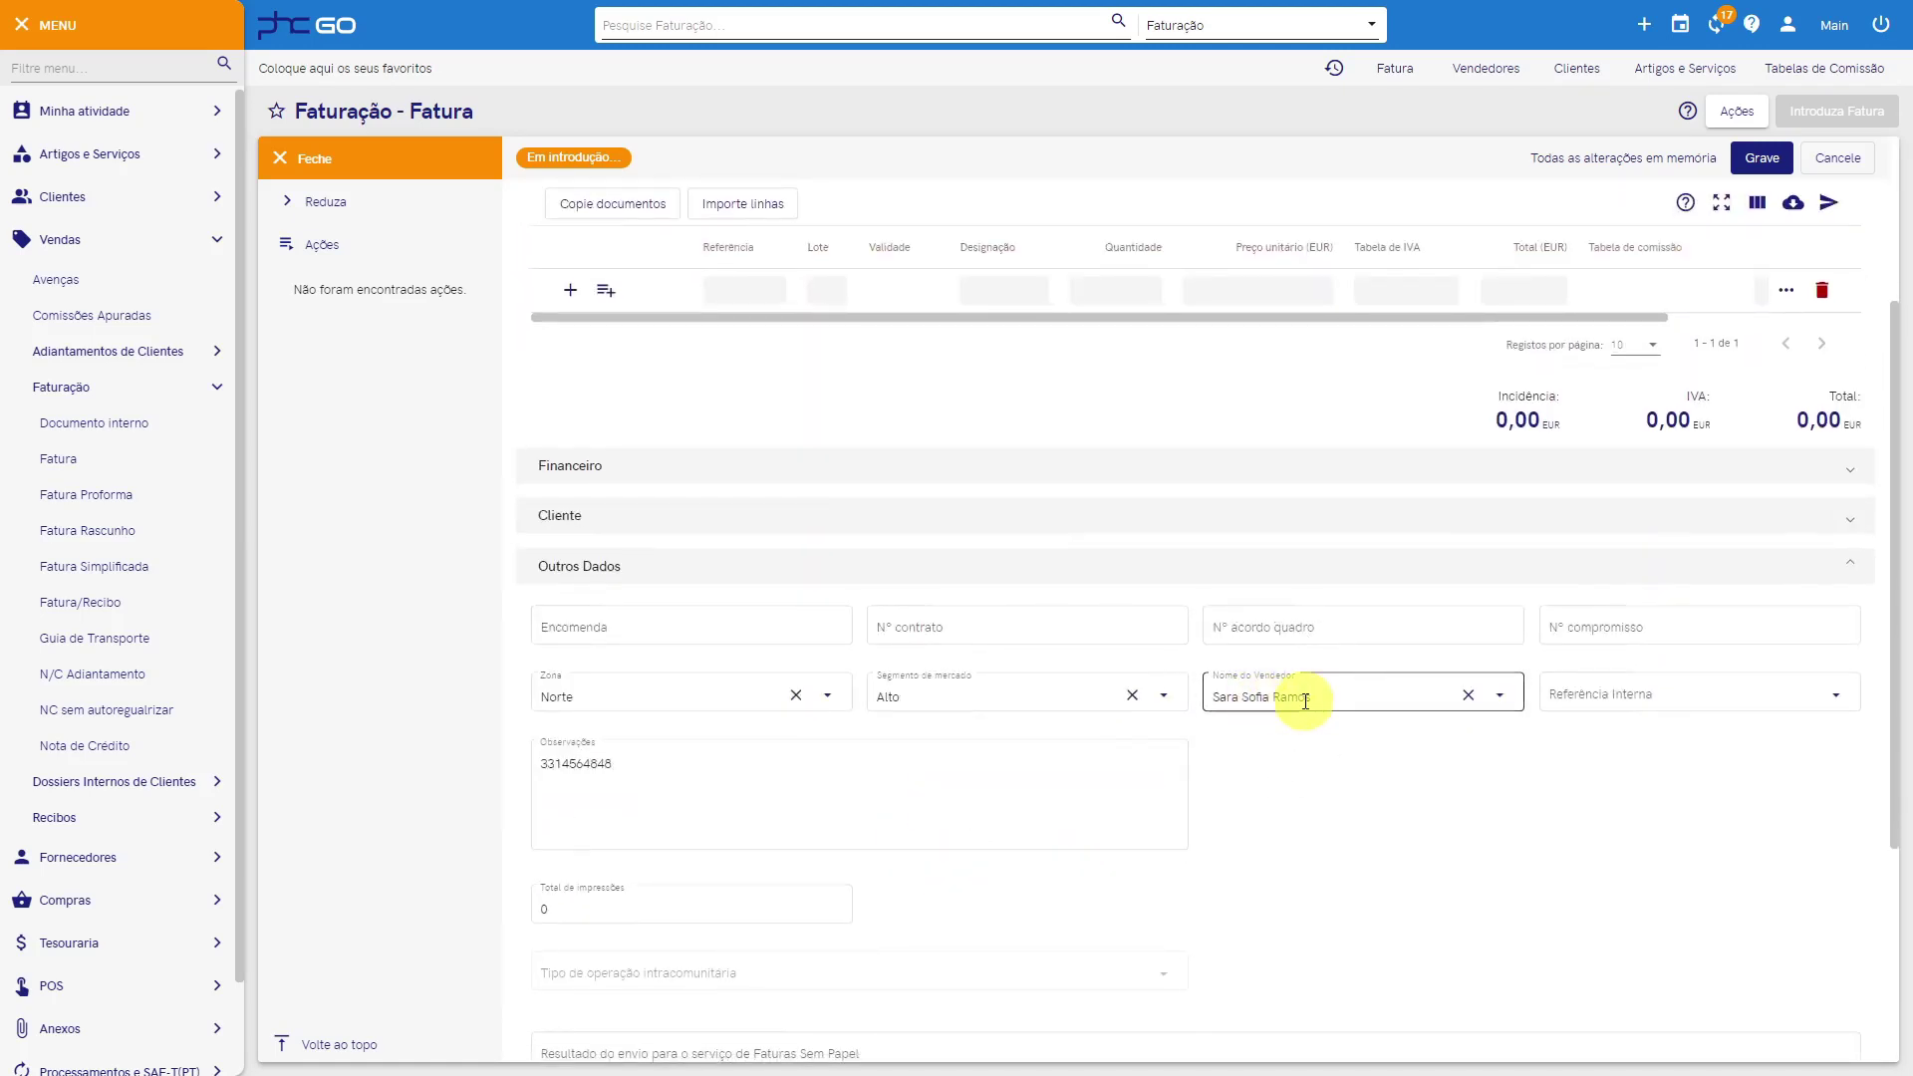
scroll(1296, 709, up, 2)
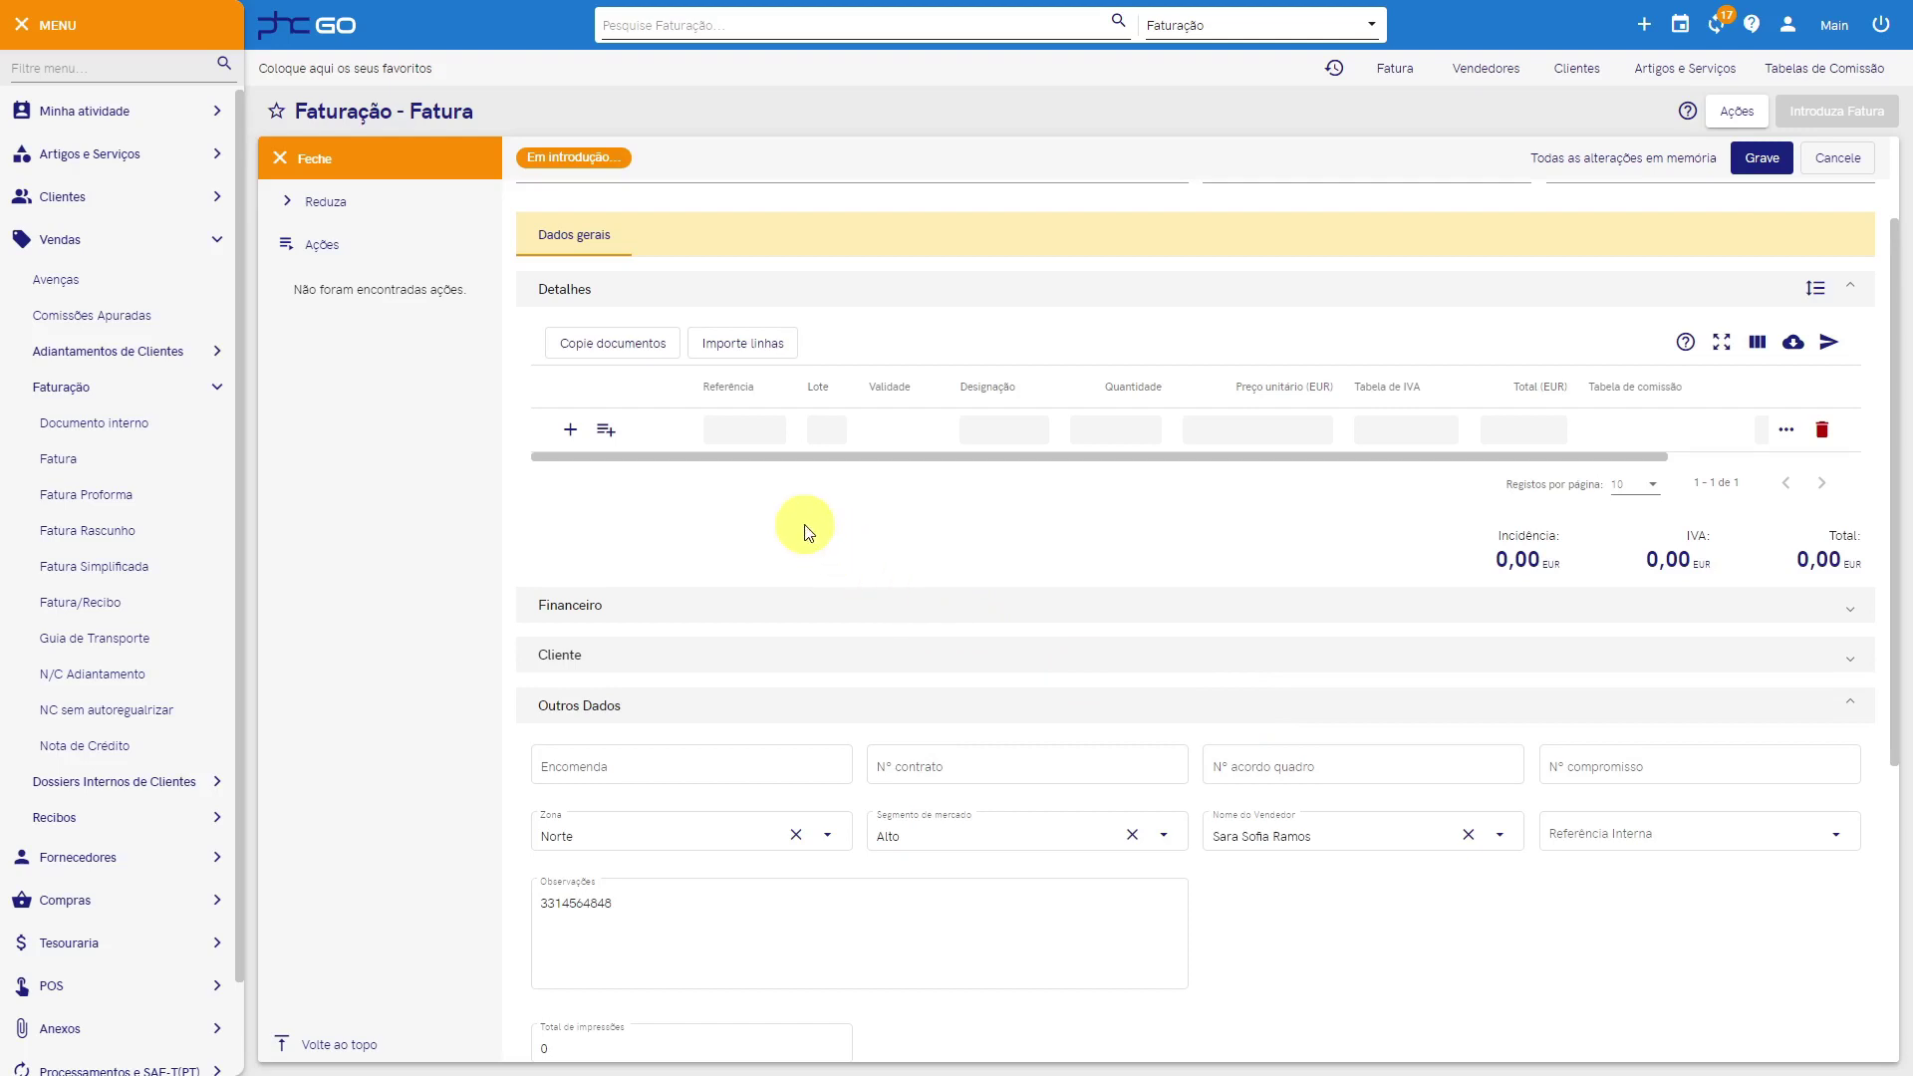
Step: Add the article A001 to the invoice's first line and bring its commission columns into view
click(756, 433)
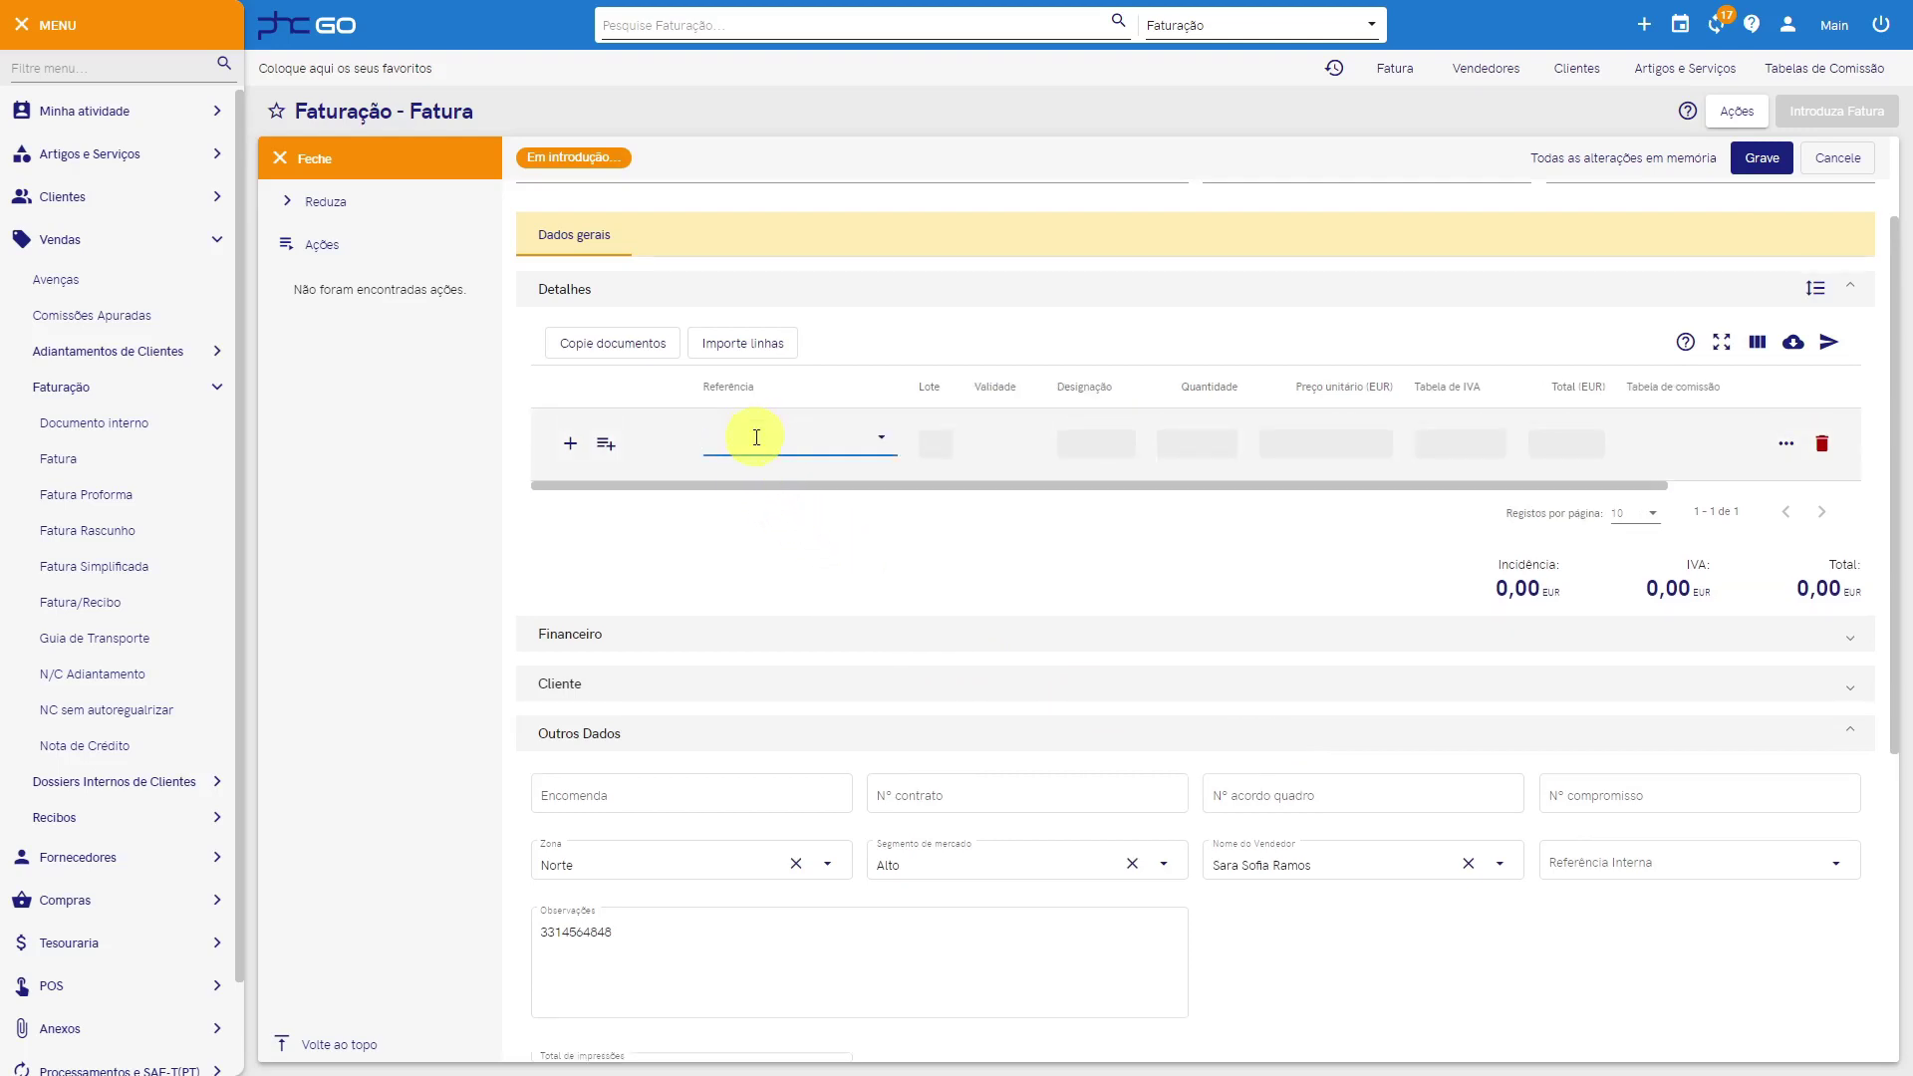
click(751, 487)
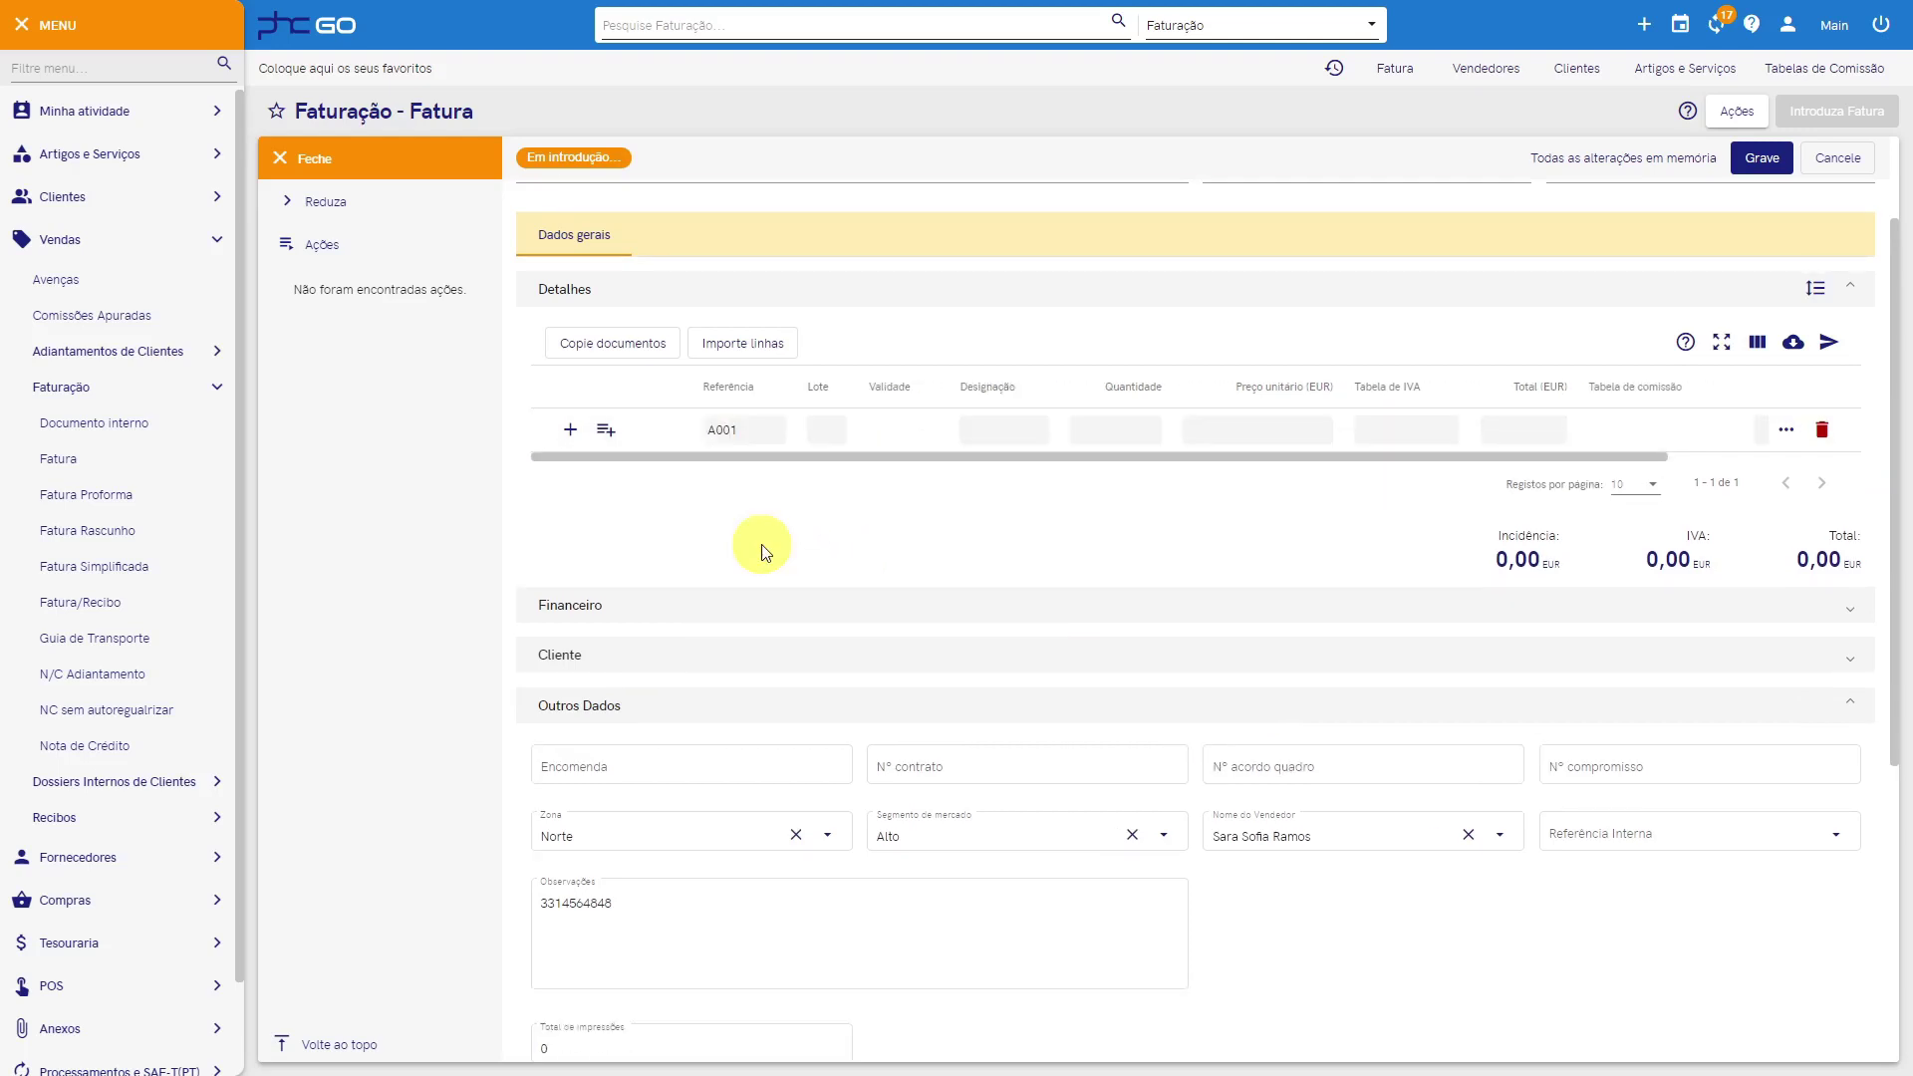
drag(803, 458, 996, 459)
Step: Check the A001 line's commission table and set its Valor de extra comissão to 15,50 EUR
click(1447, 448)
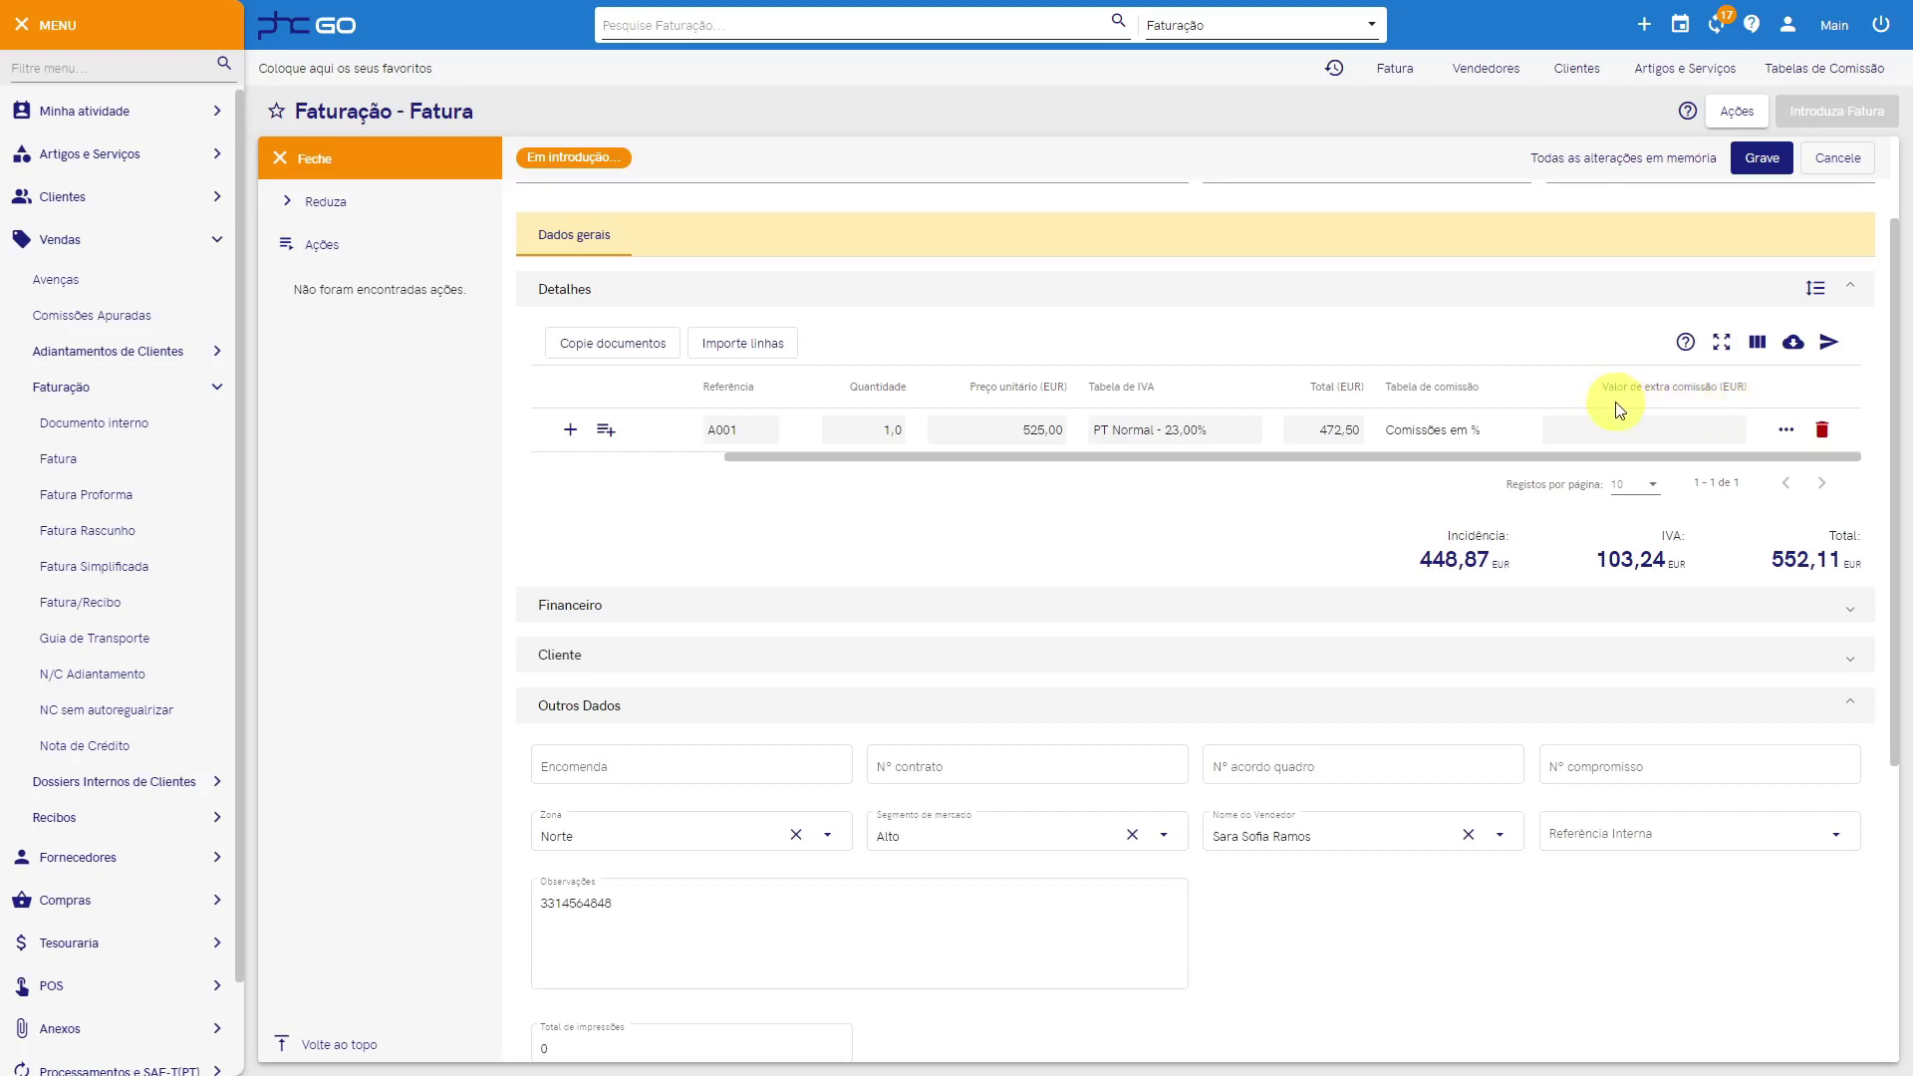
click(1655, 441)
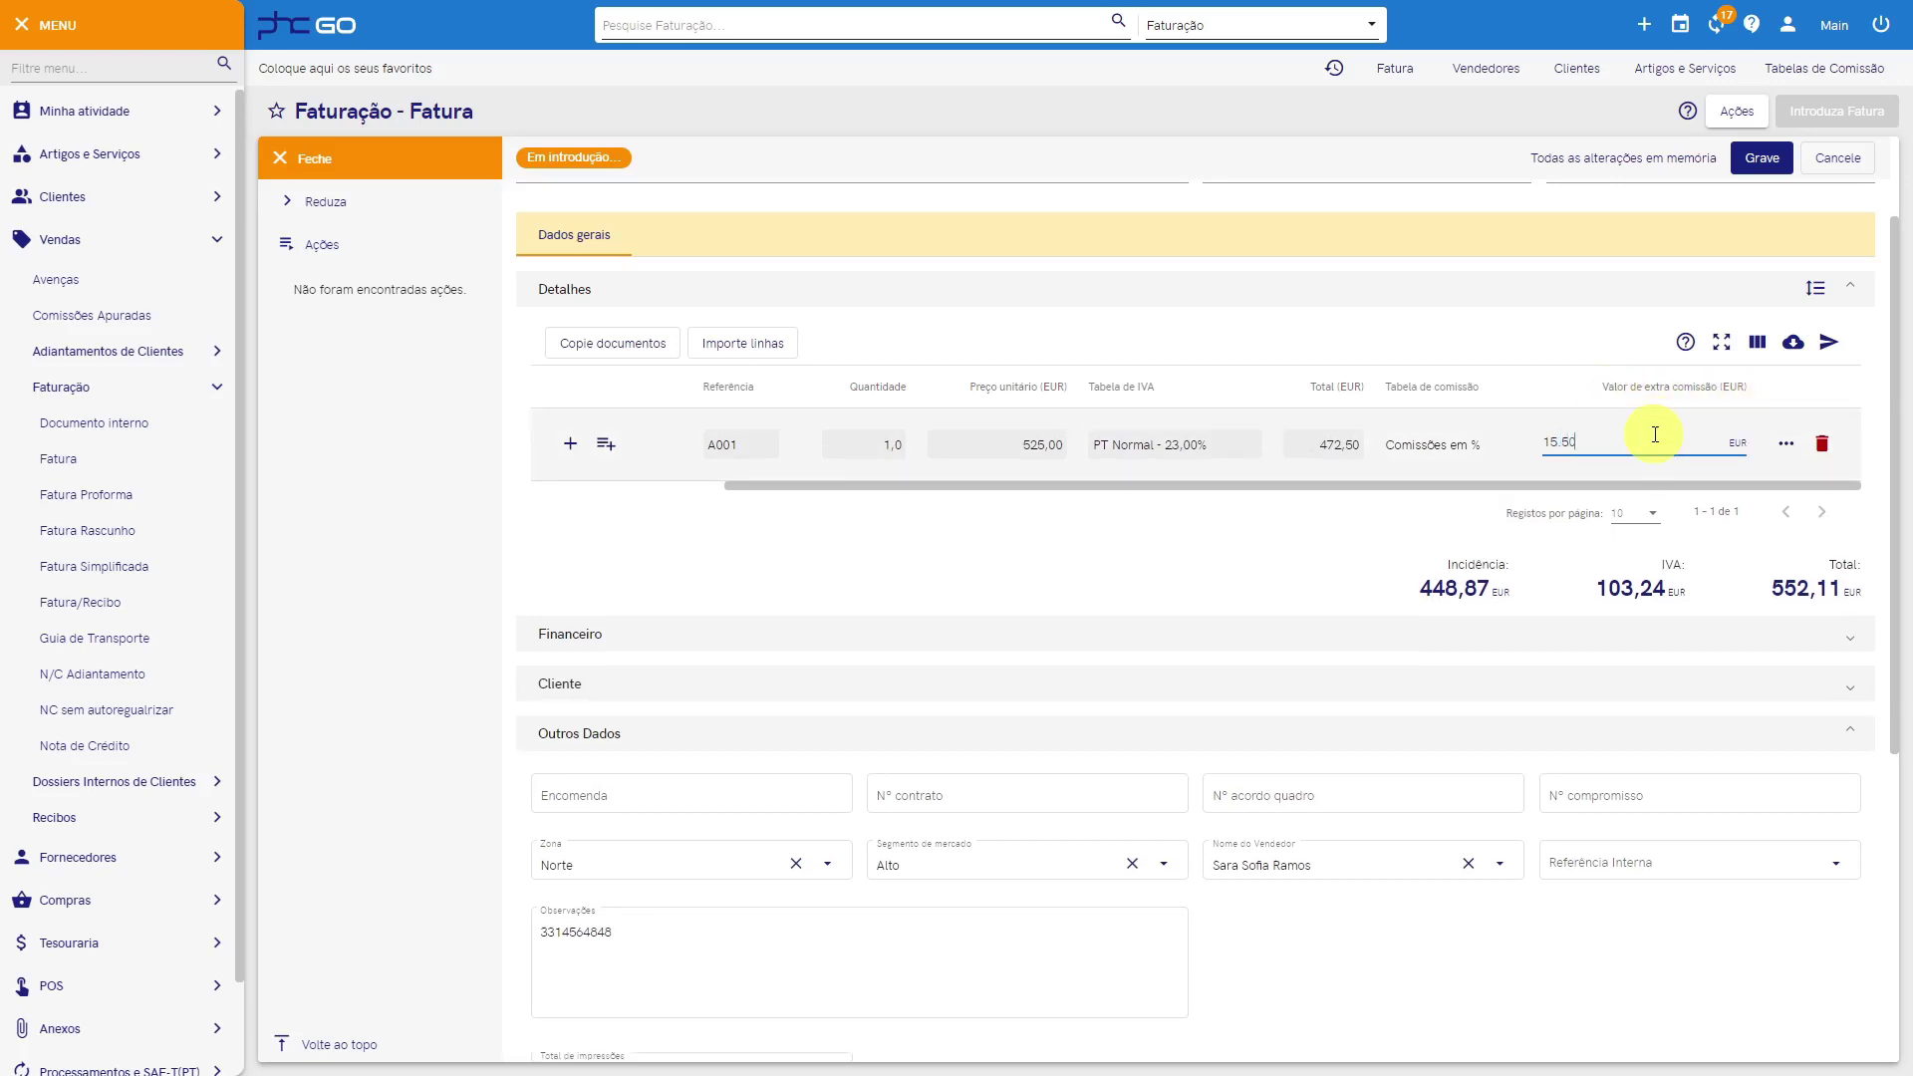
click(1349, 543)
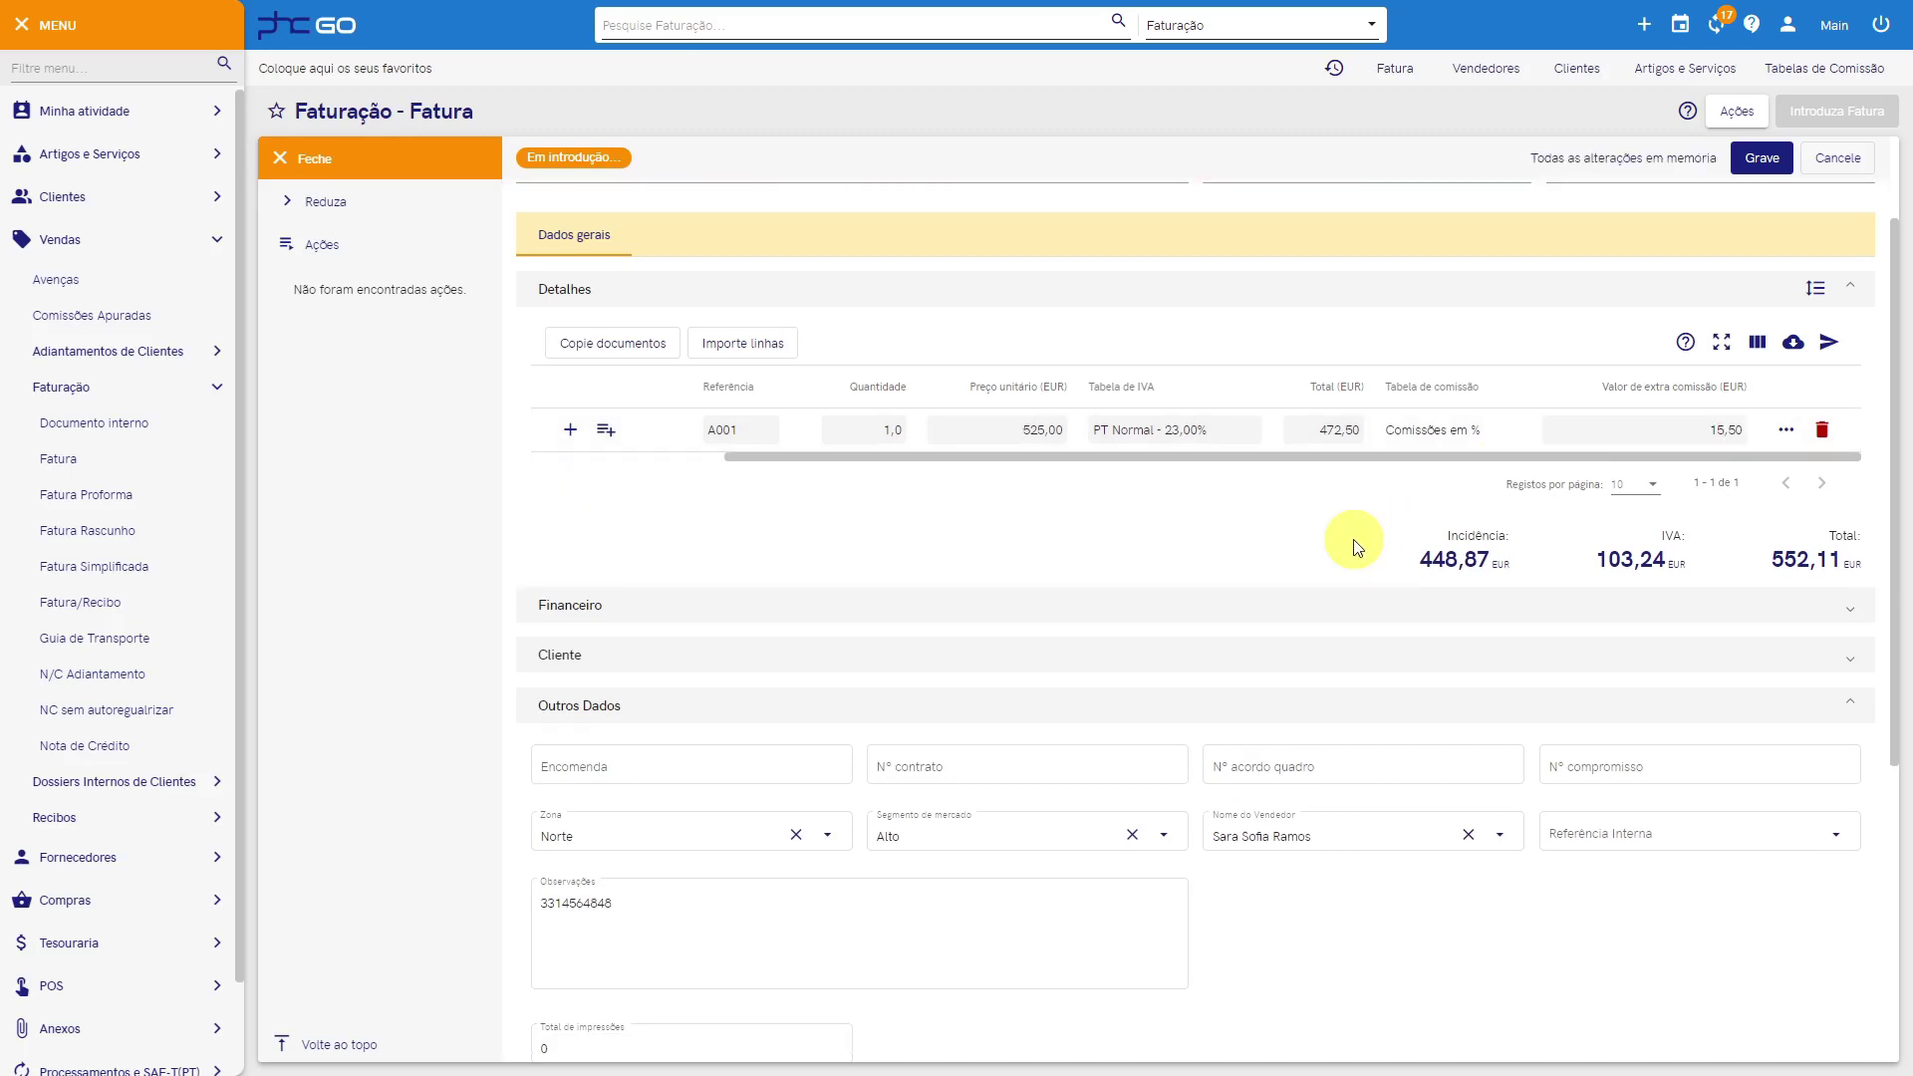
Step: Save the invoice, confirming that the record is saved beyond the client's credit limit
click(1761, 161)
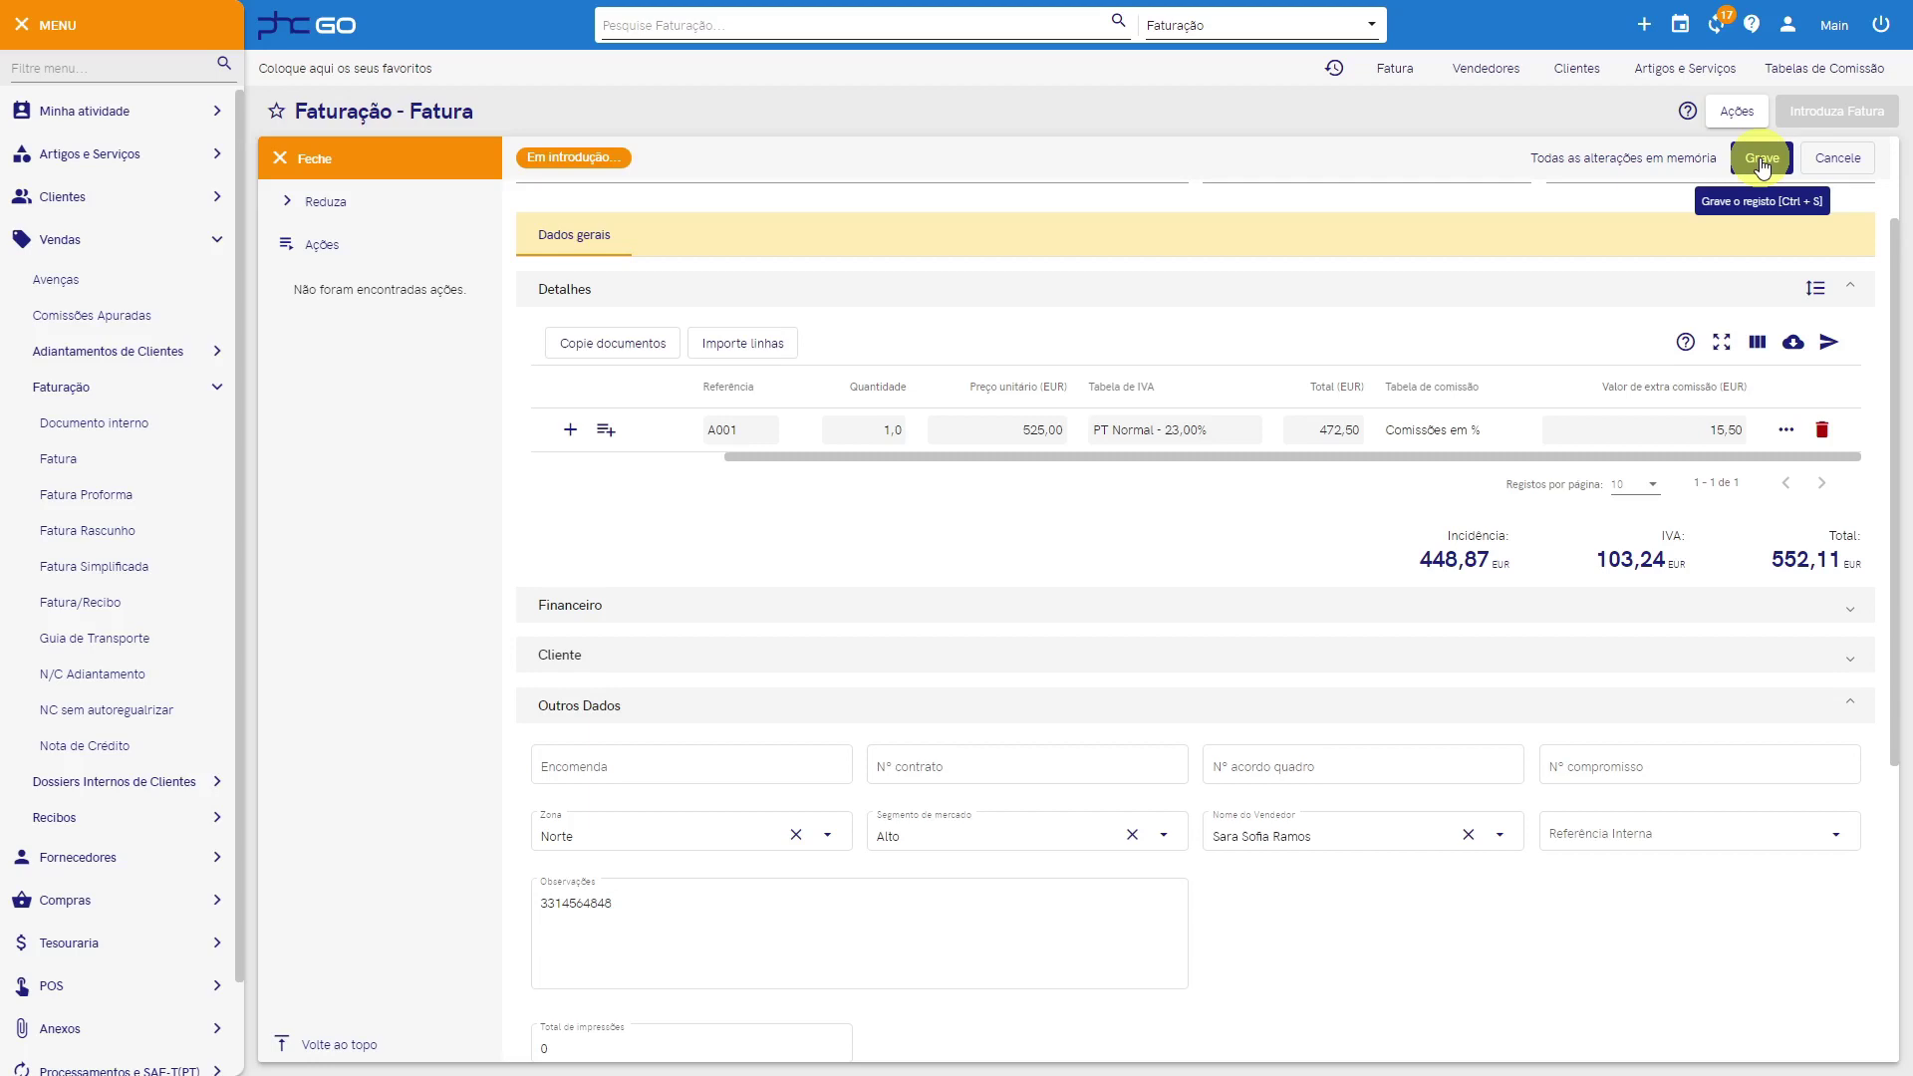
click(1761, 163)
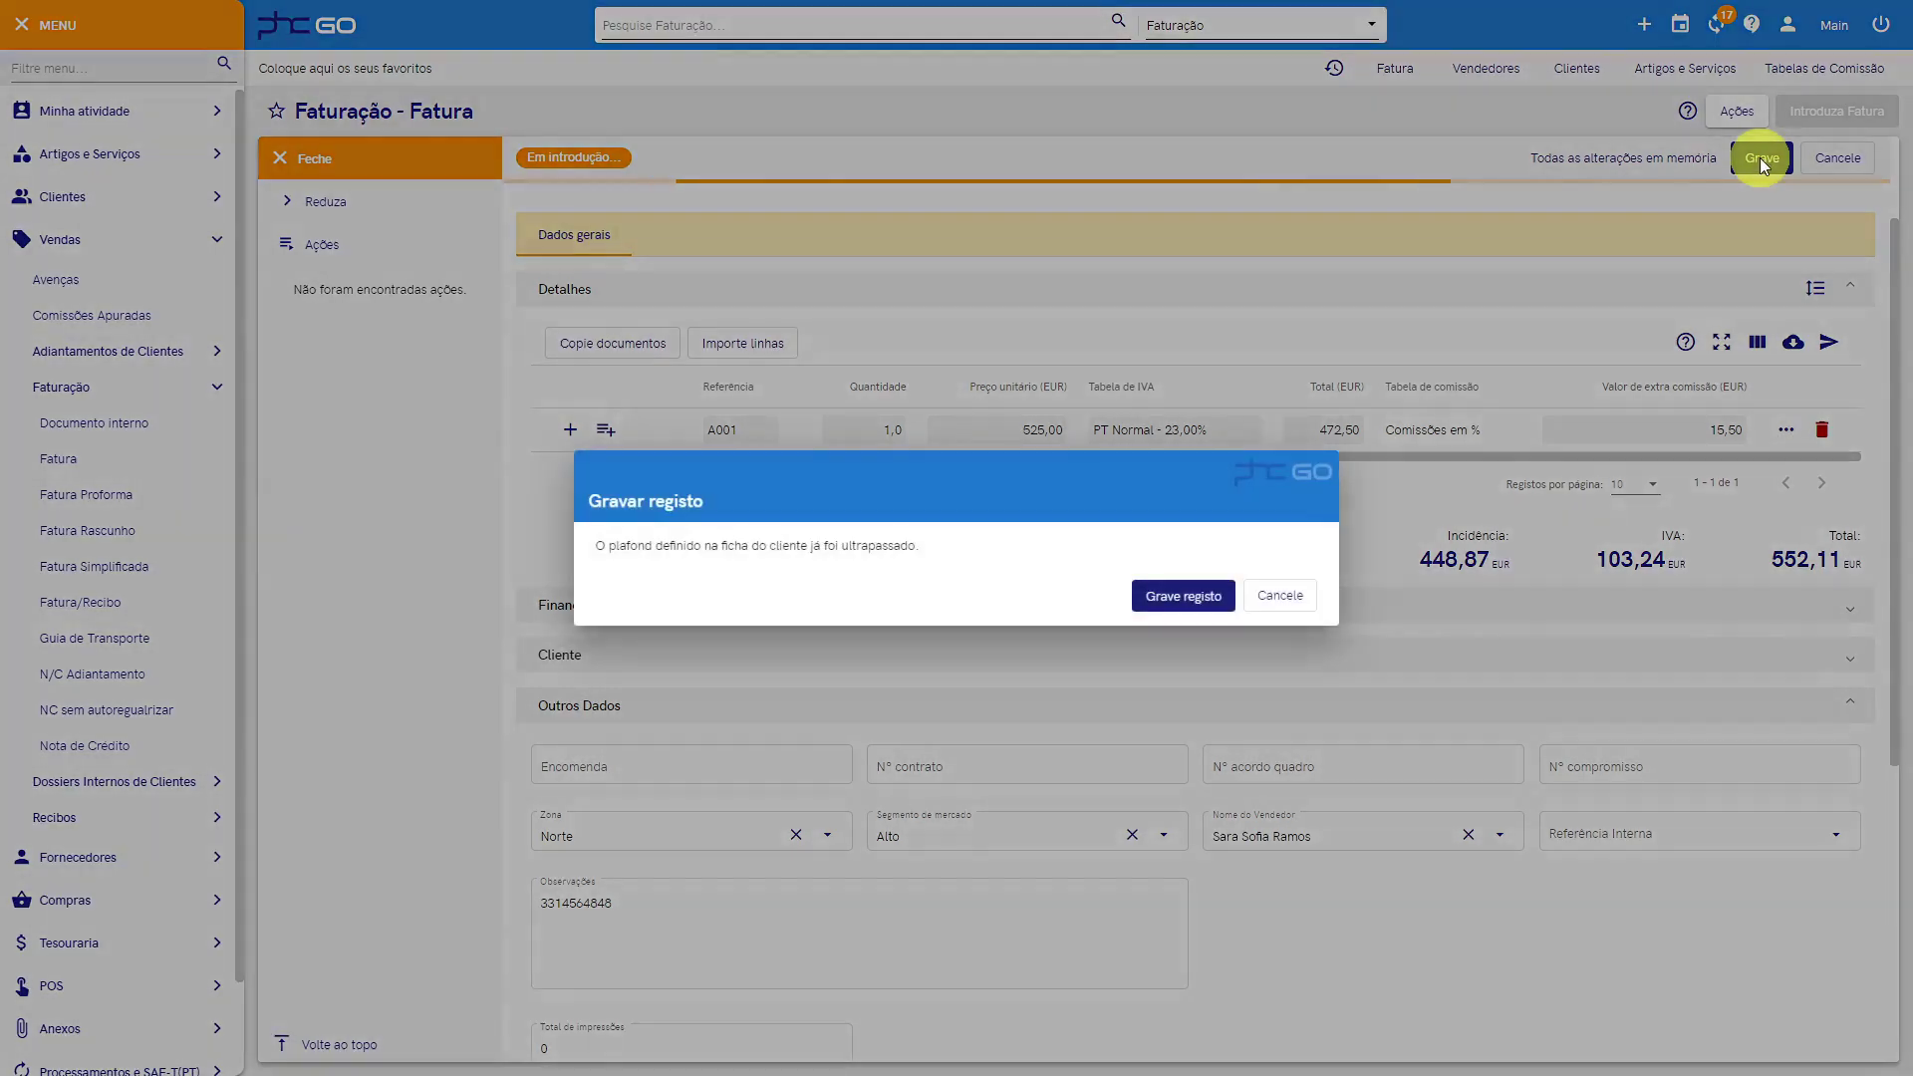
click(1184, 595)
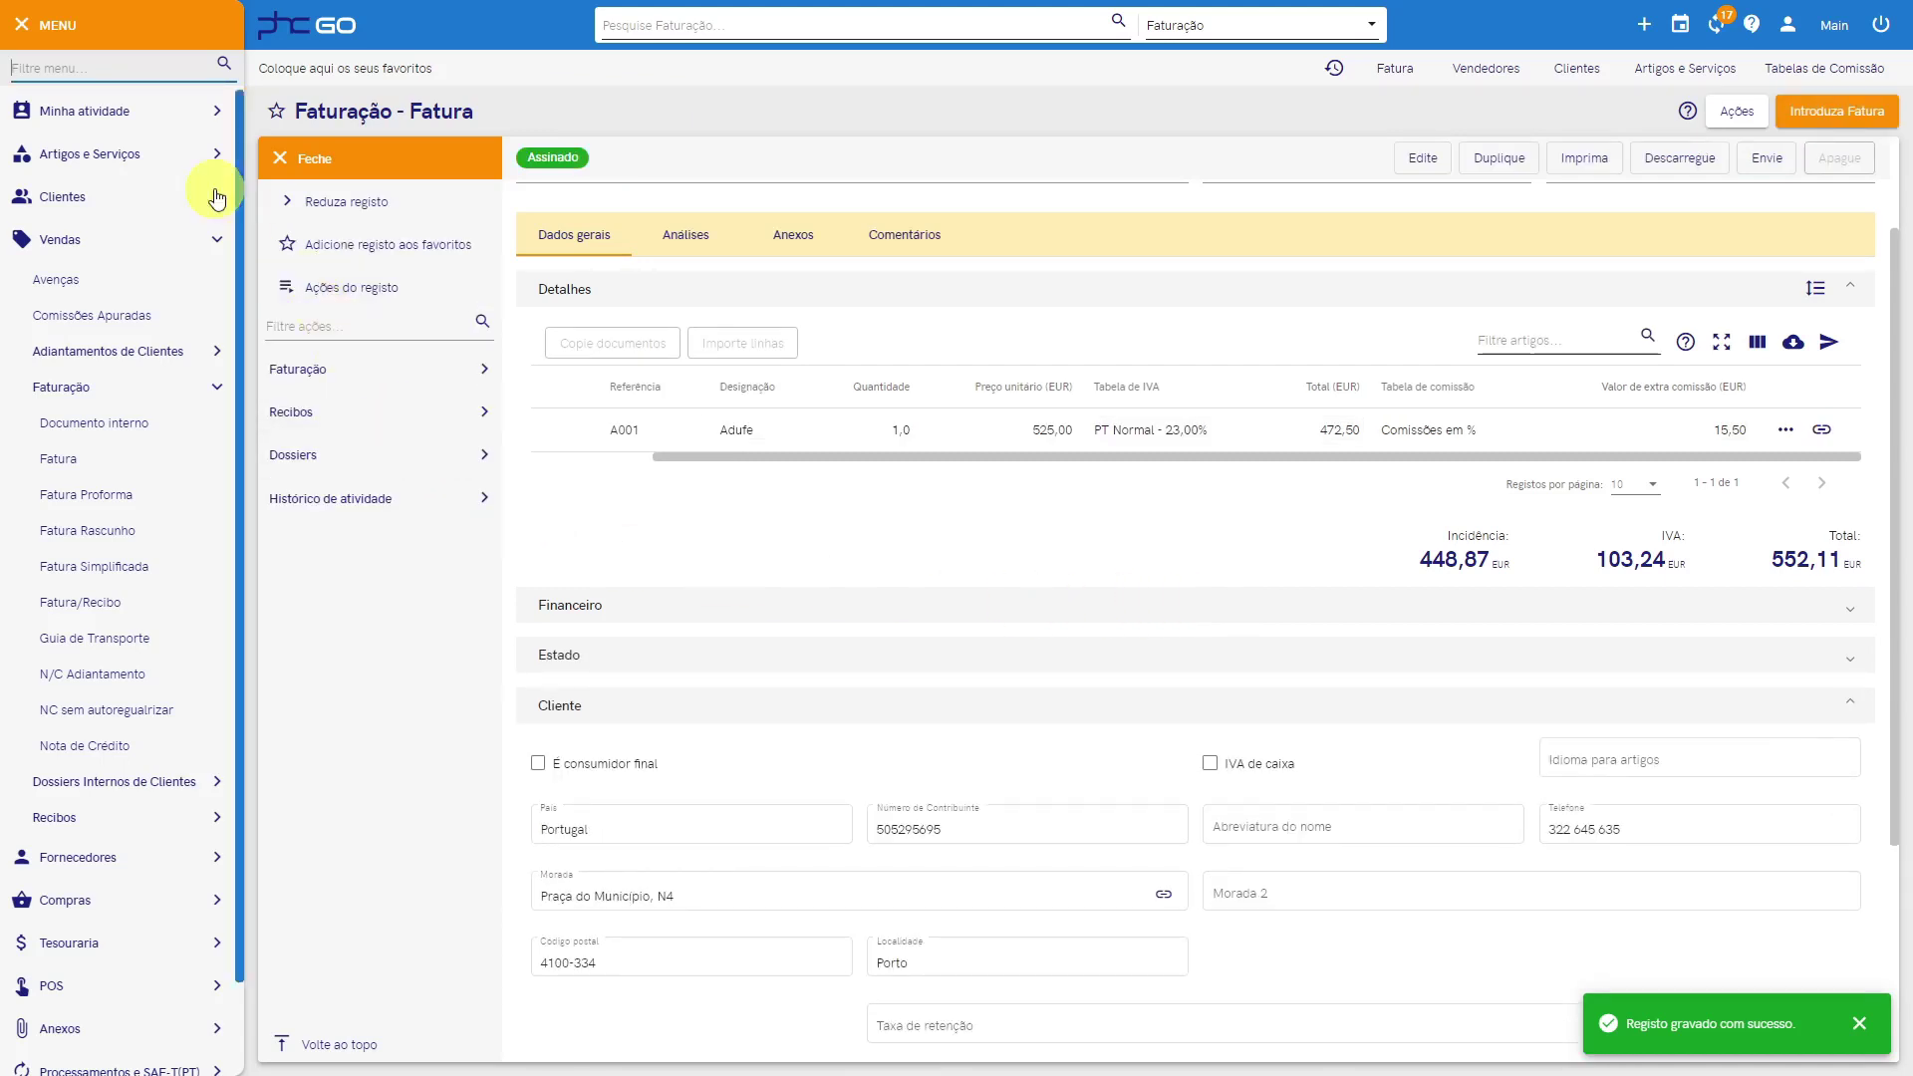
Step: Start a new Apuramento de Comissões a Vendedores for 22.05.2023 to 22.06.2023 without a salesperson filter and proceed to its documents
click(151, 73)
text(apuramento)
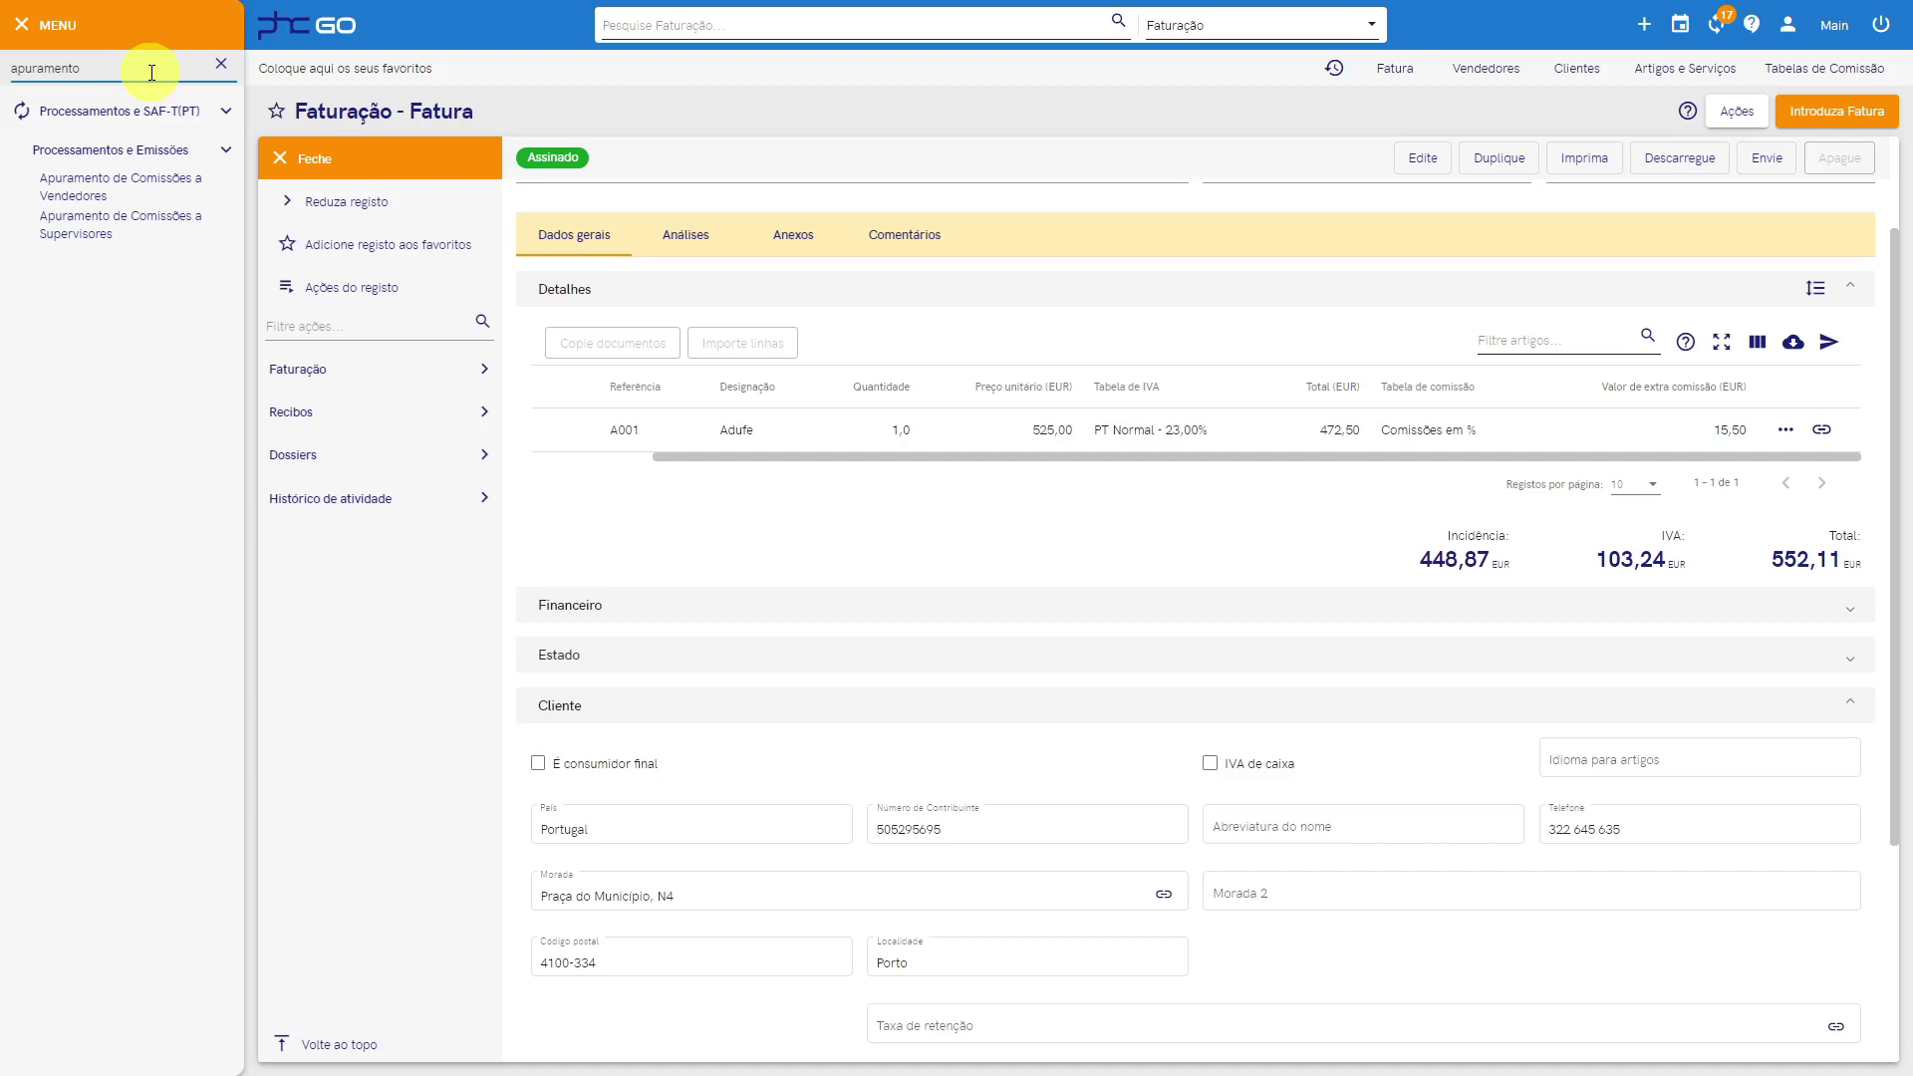
click(142, 187)
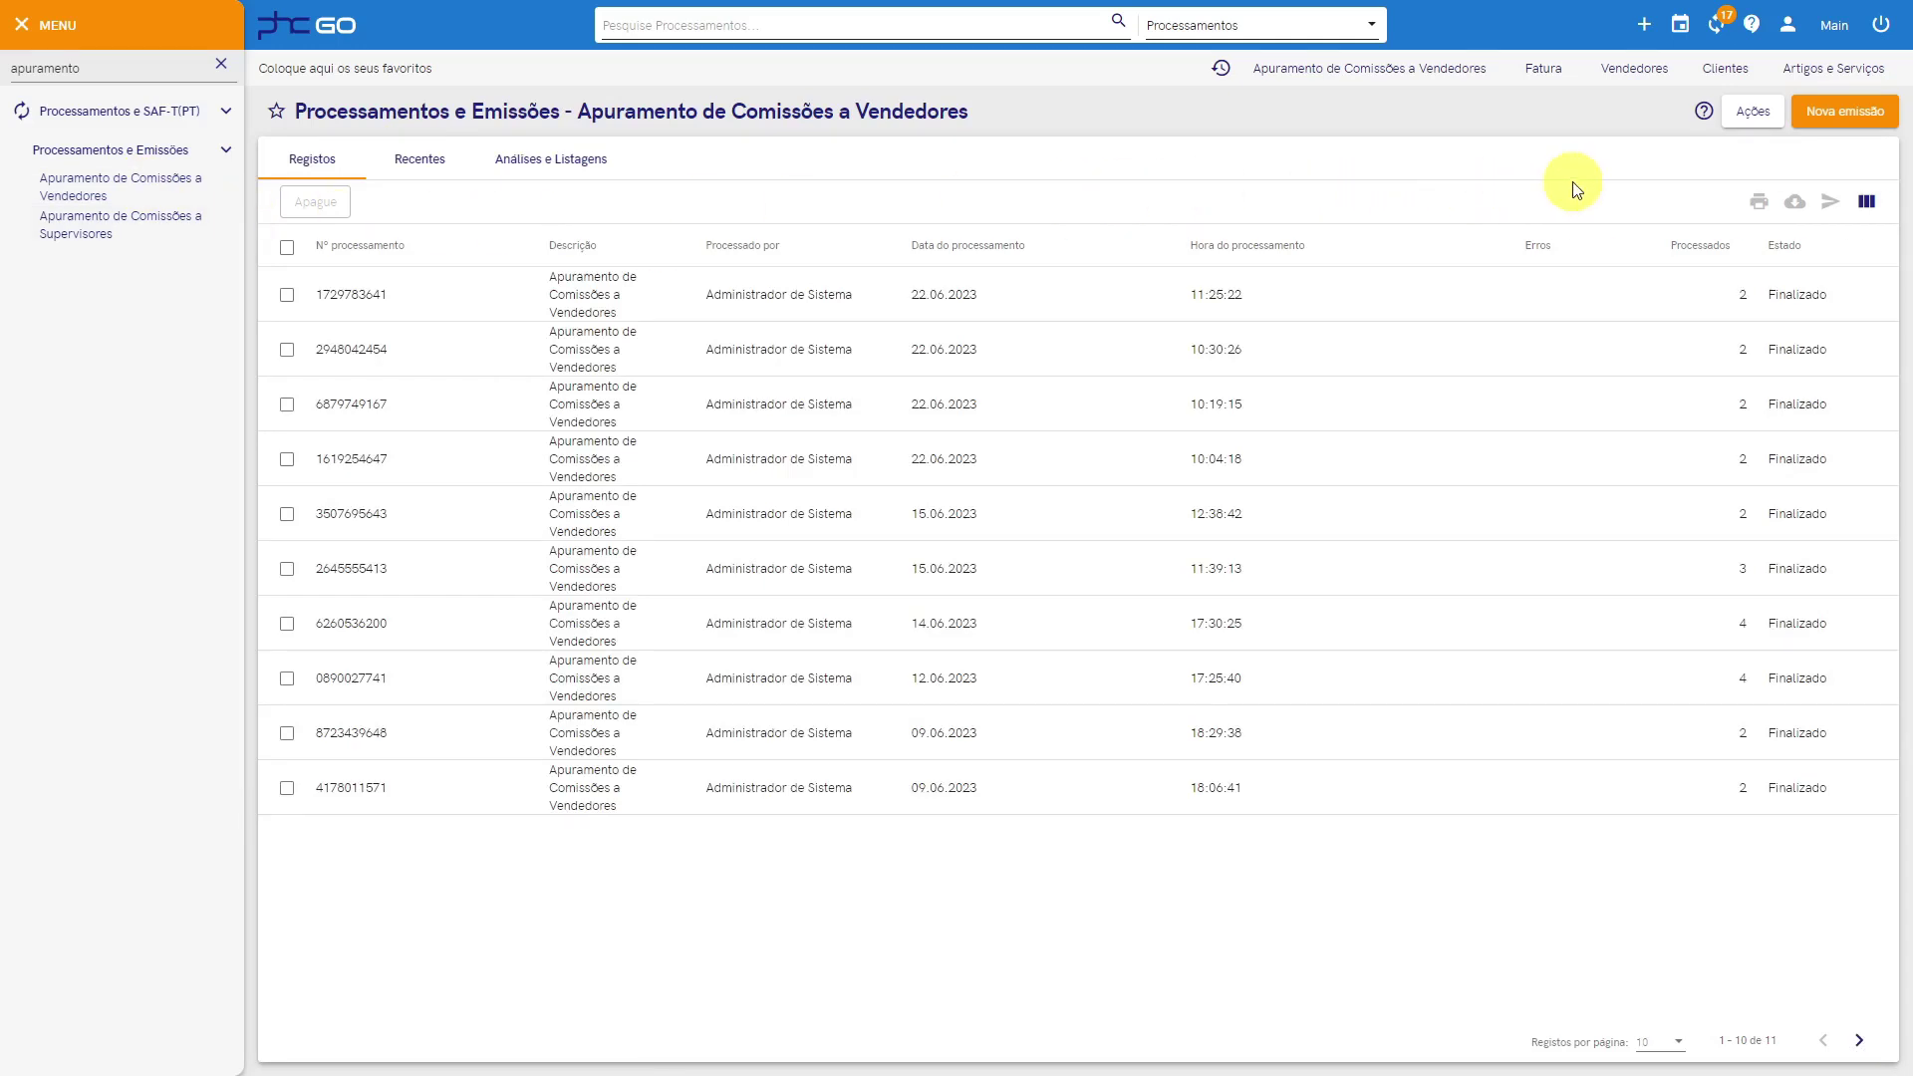
click(1831, 124)
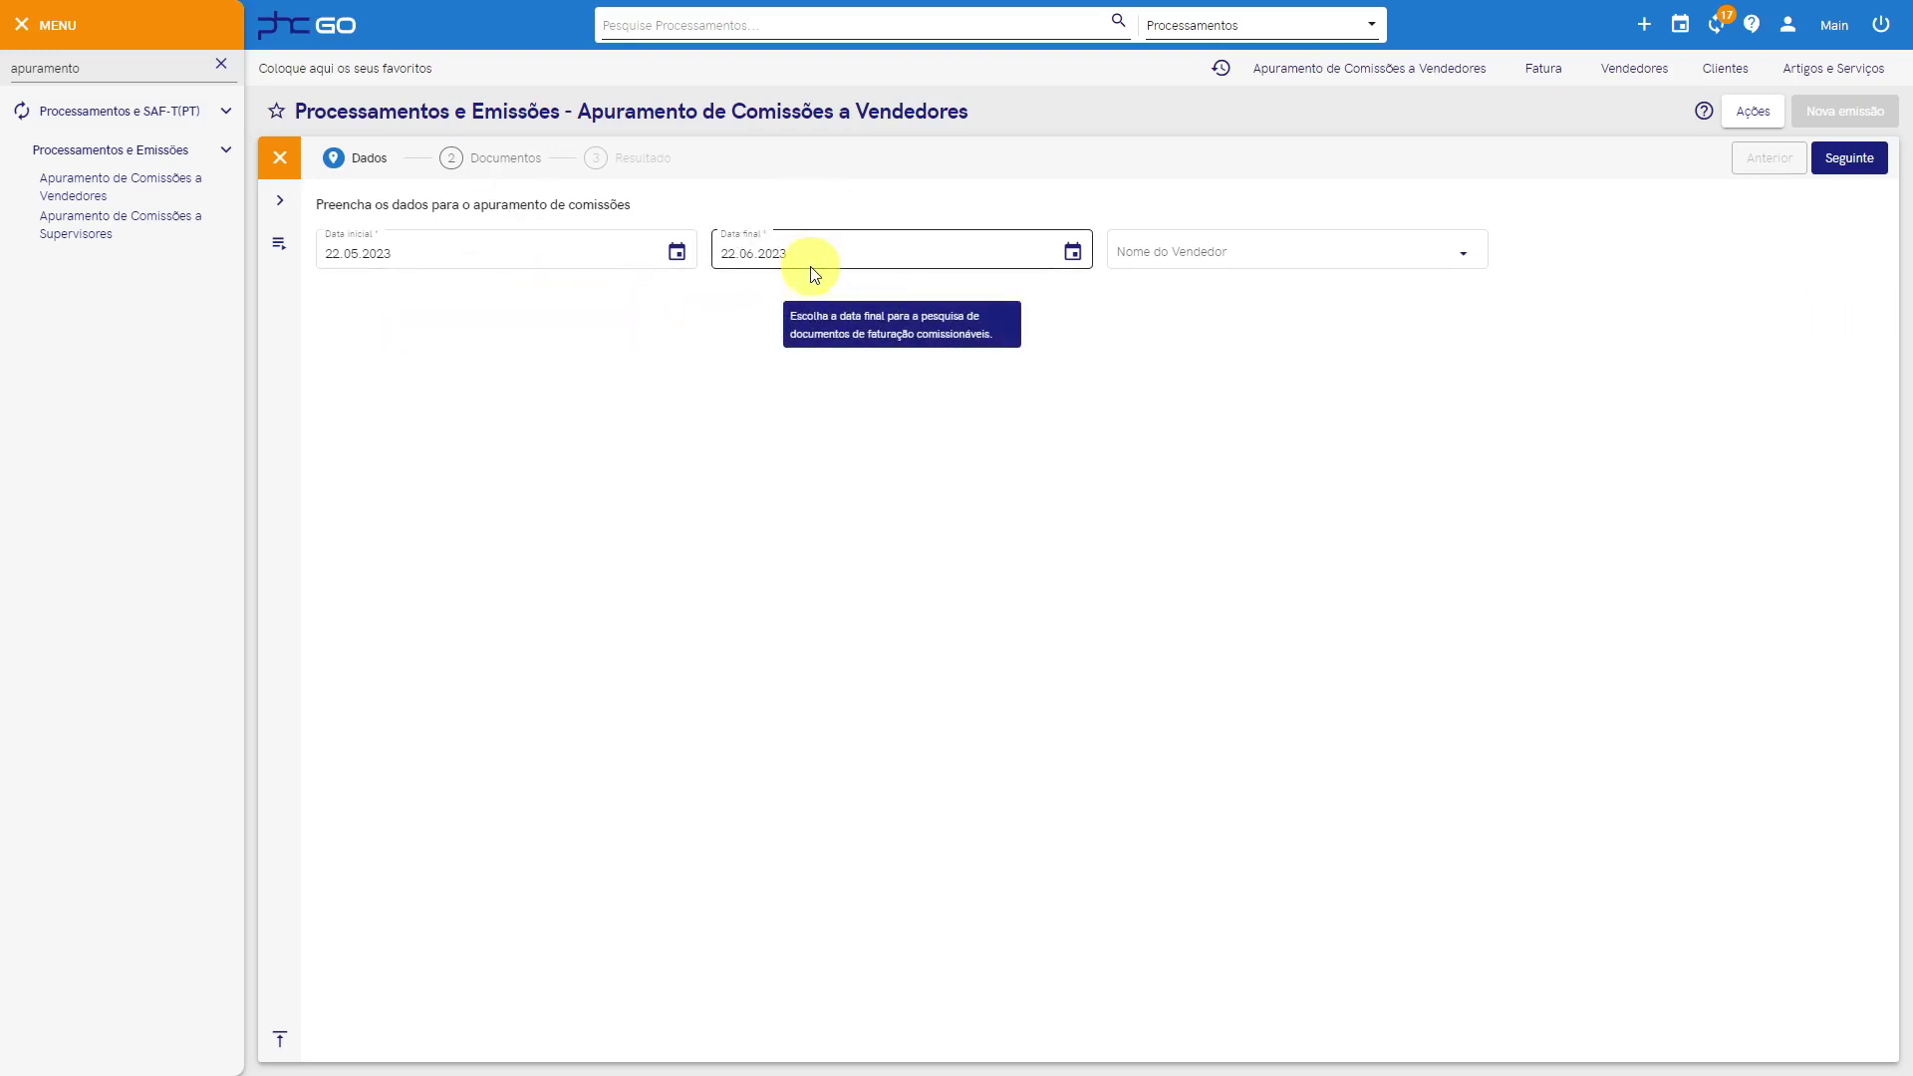
click(1461, 259)
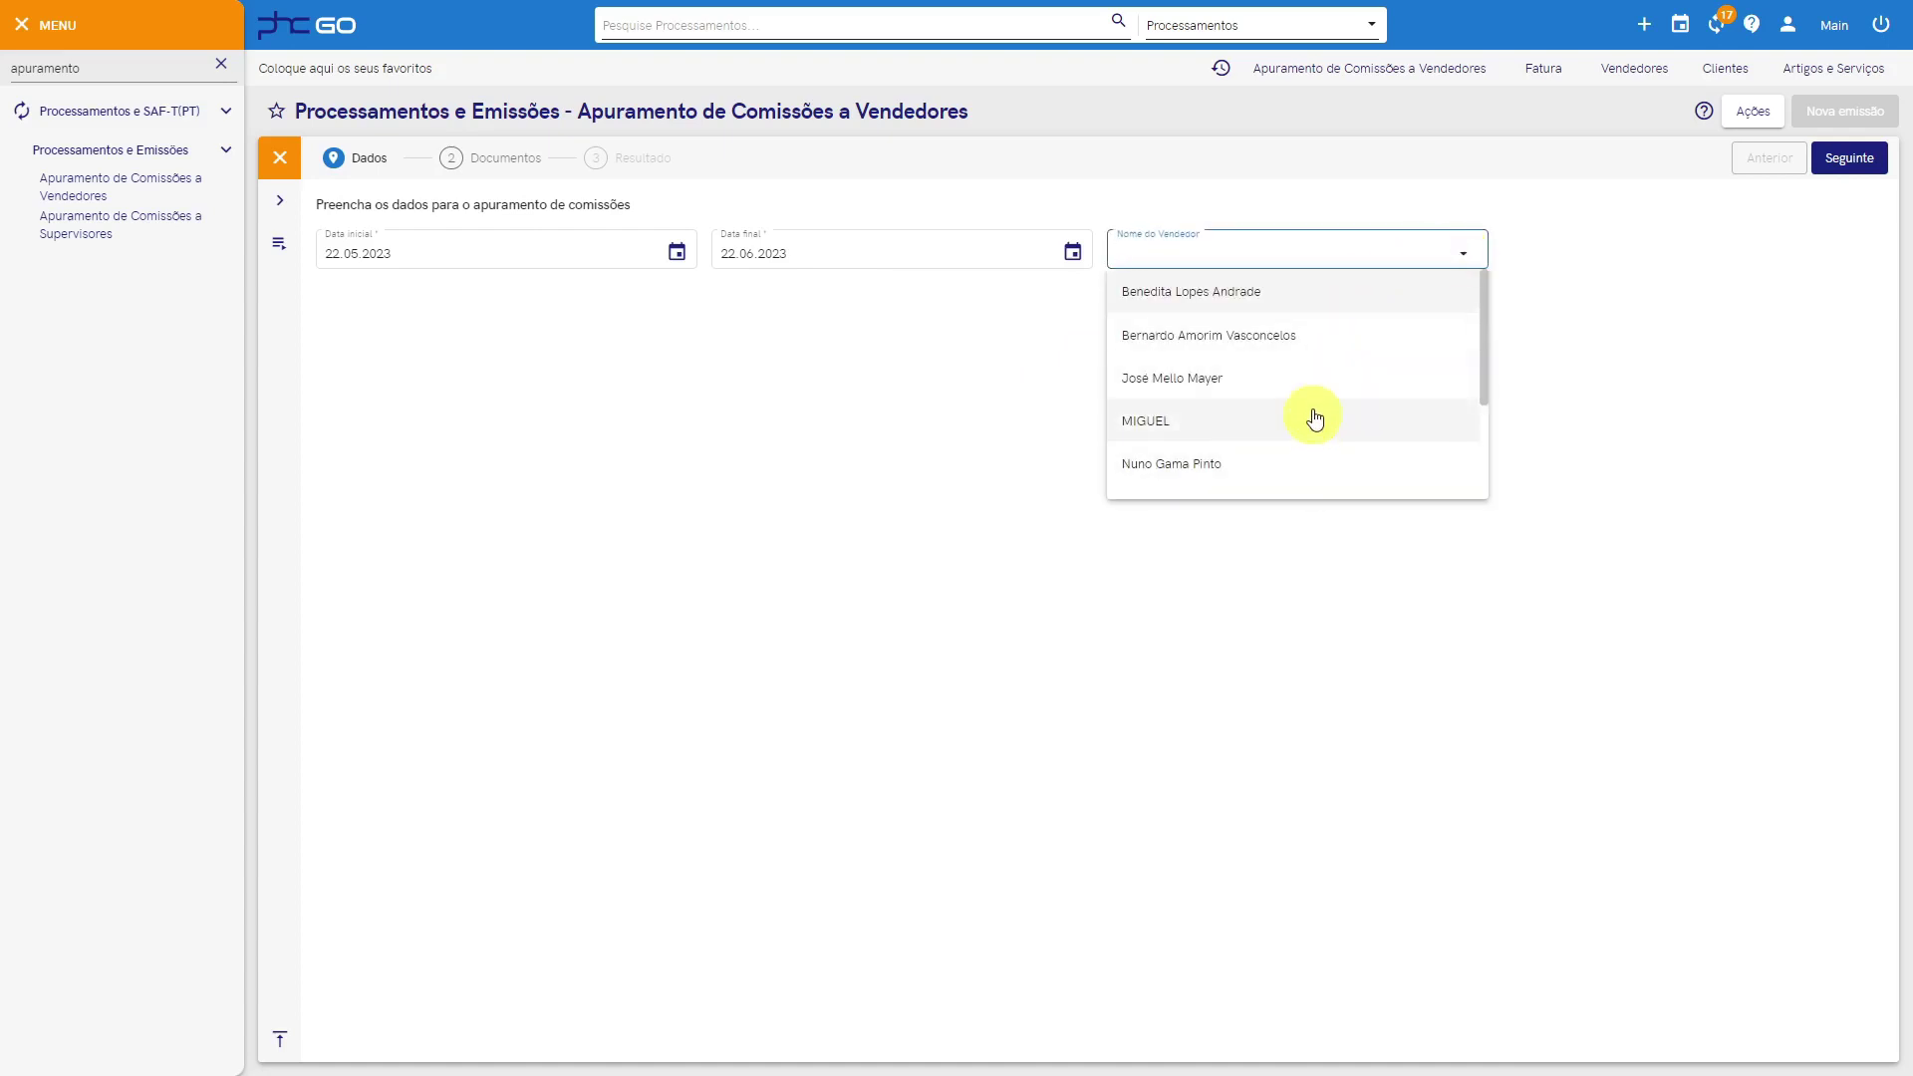
click(1605, 271)
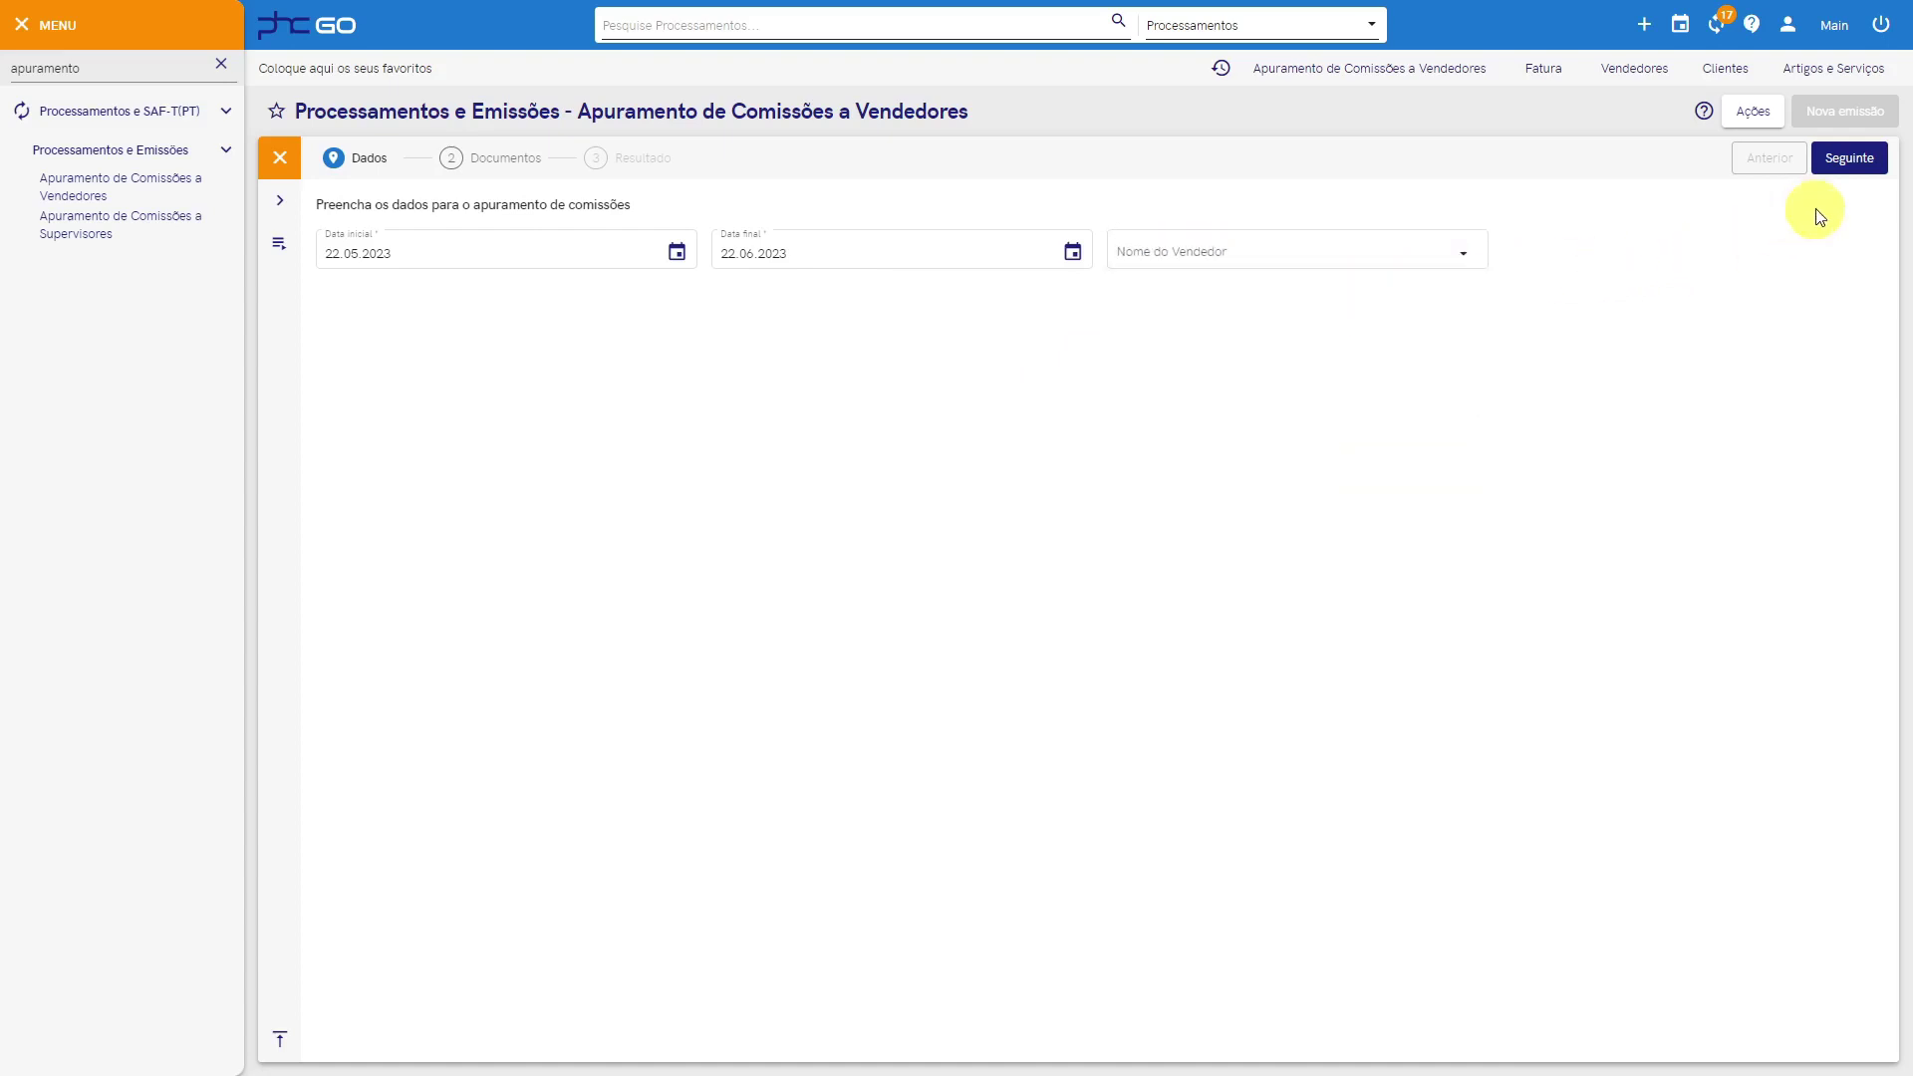
click(1848, 159)
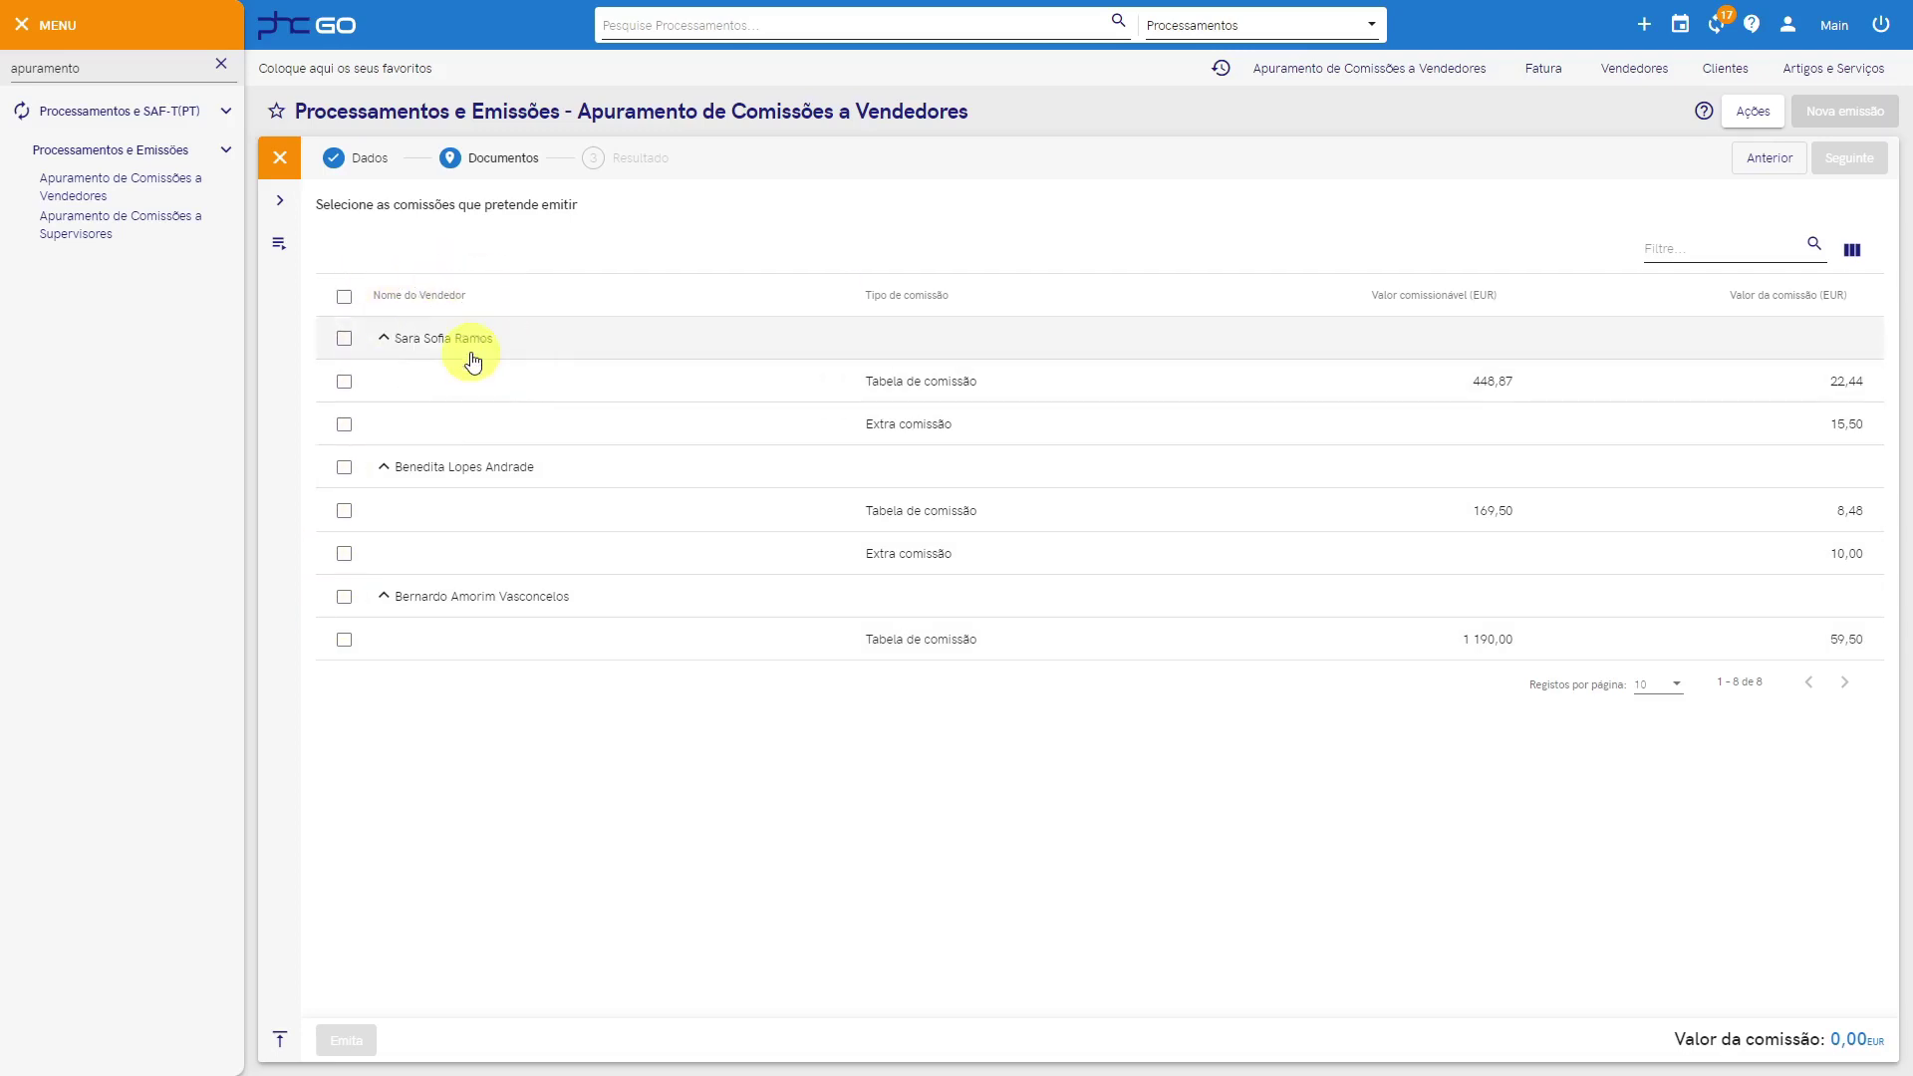
Step: Select the Tabela de comissão and Extra comissão entries of the first listed salesperson and issue the calculation
click(946, 387)
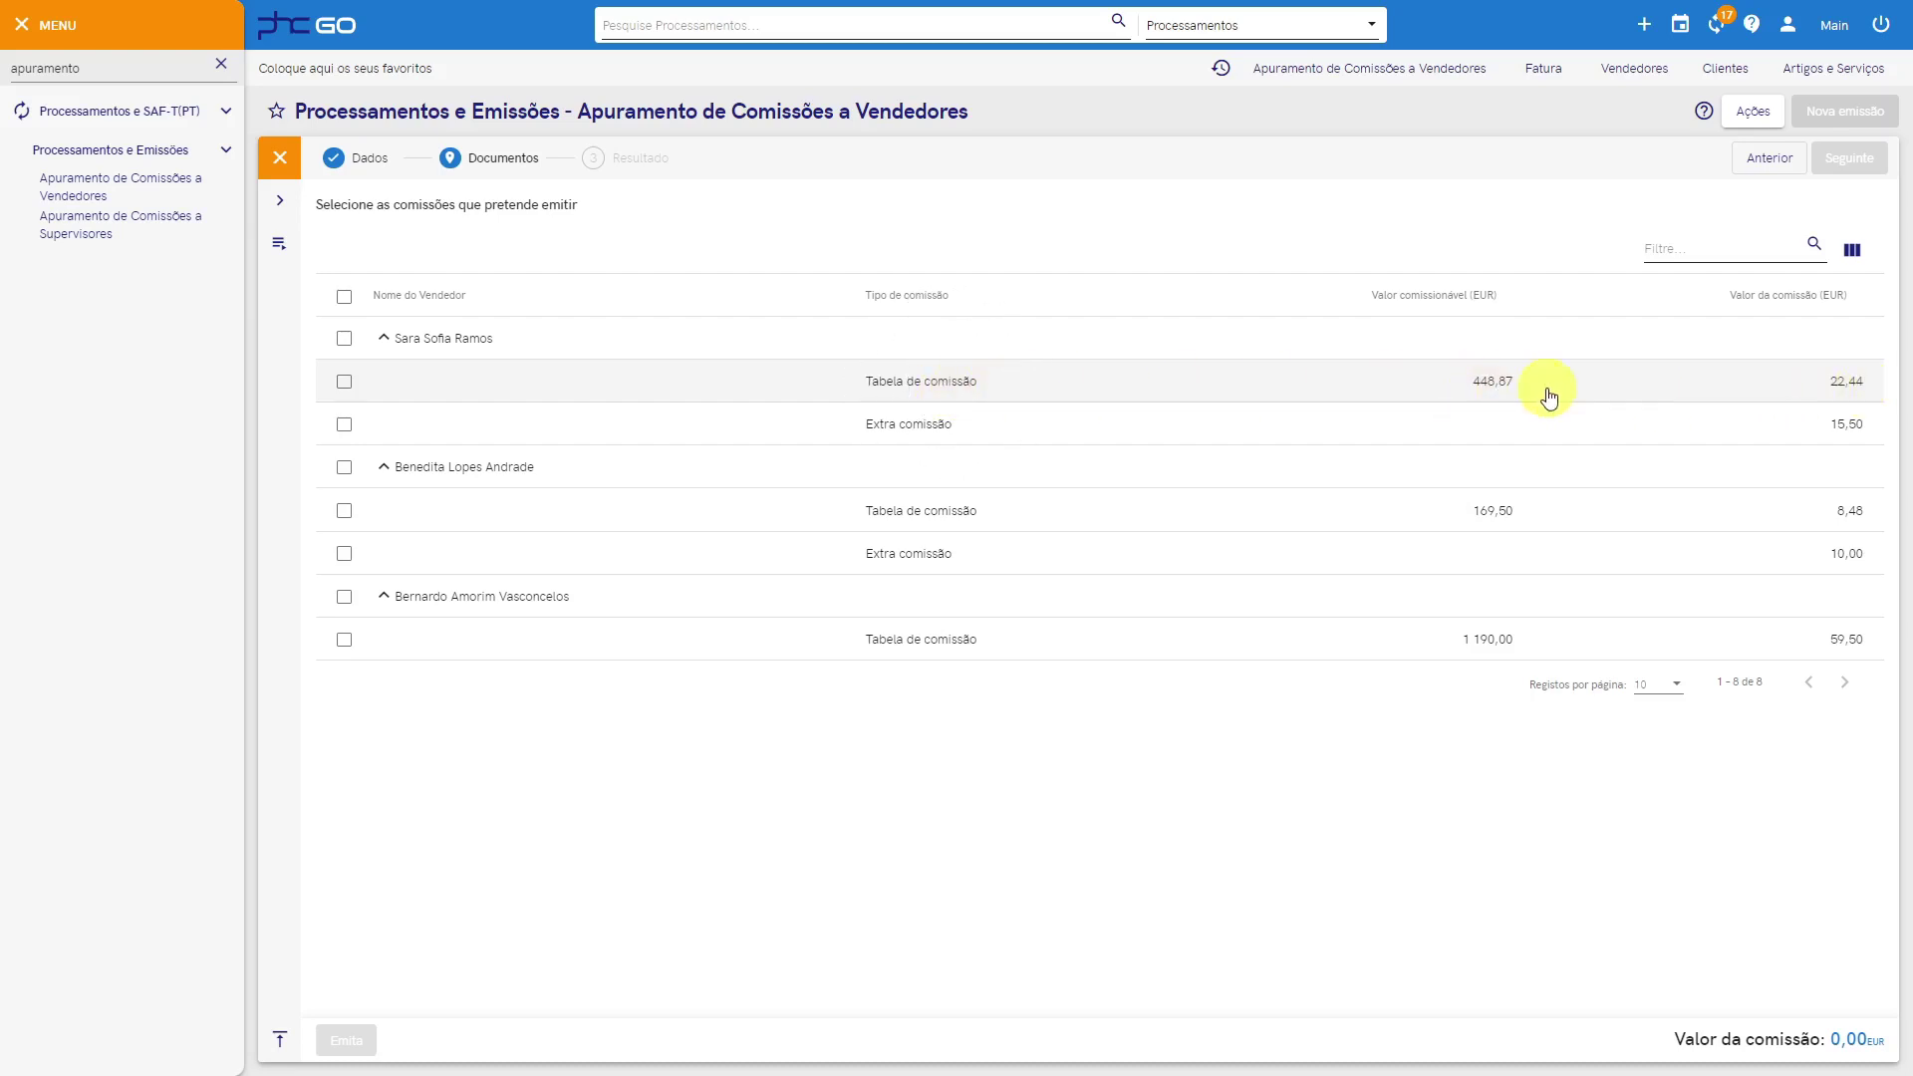
click(888, 431)
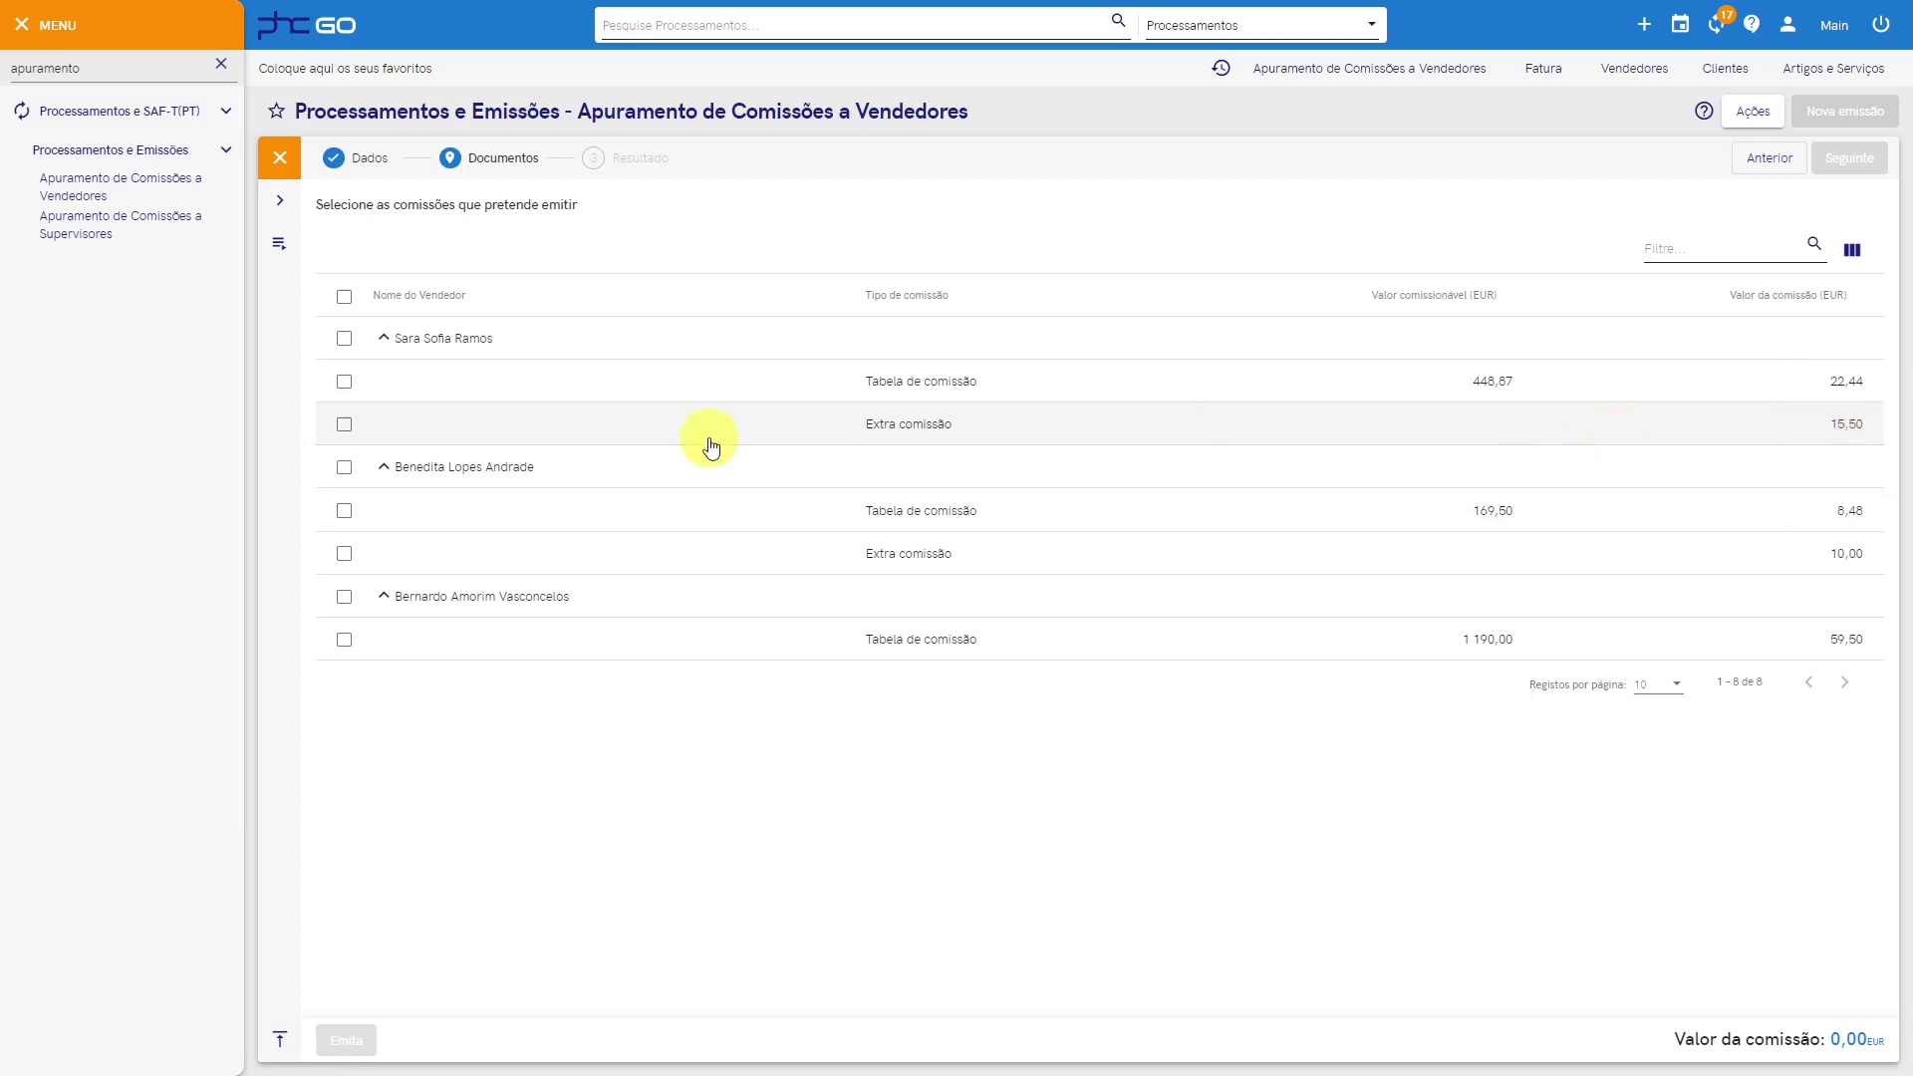
click(343, 383)
click(345, 431)
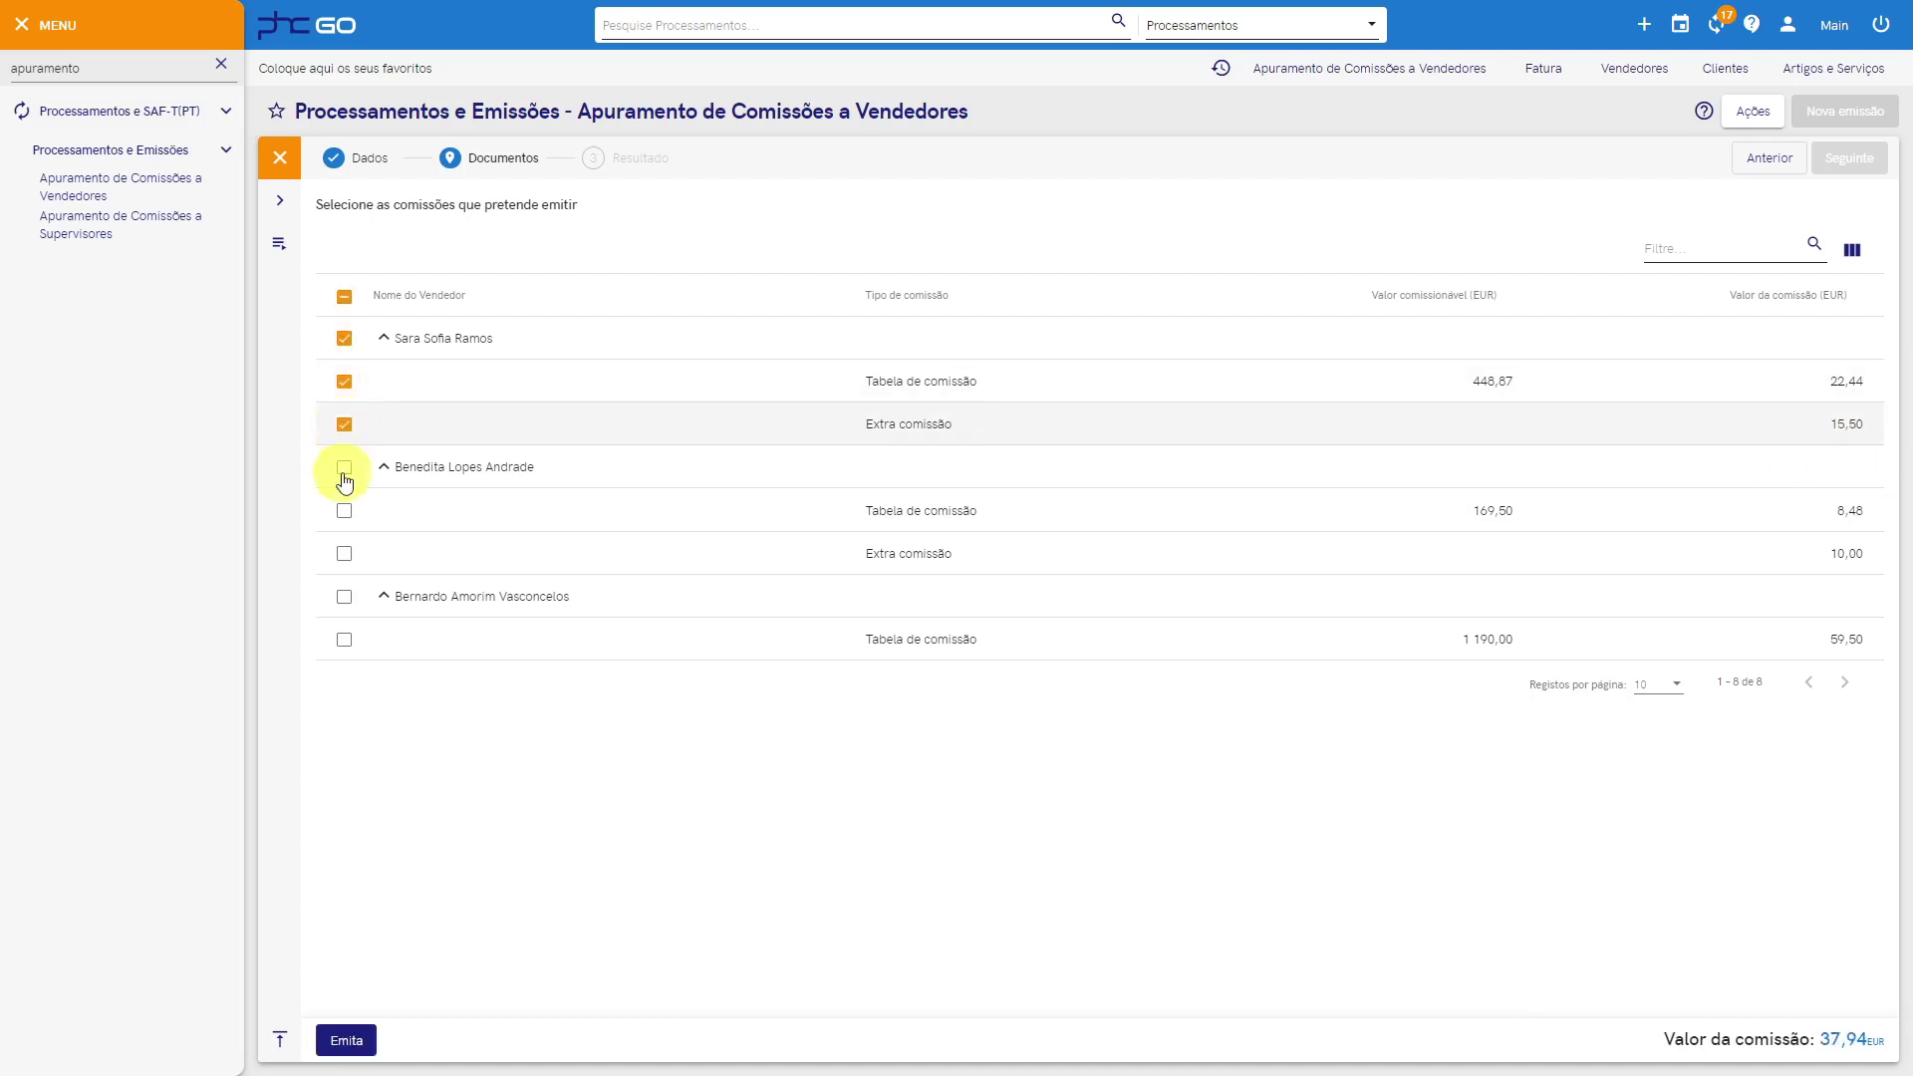
click(345, 1041)
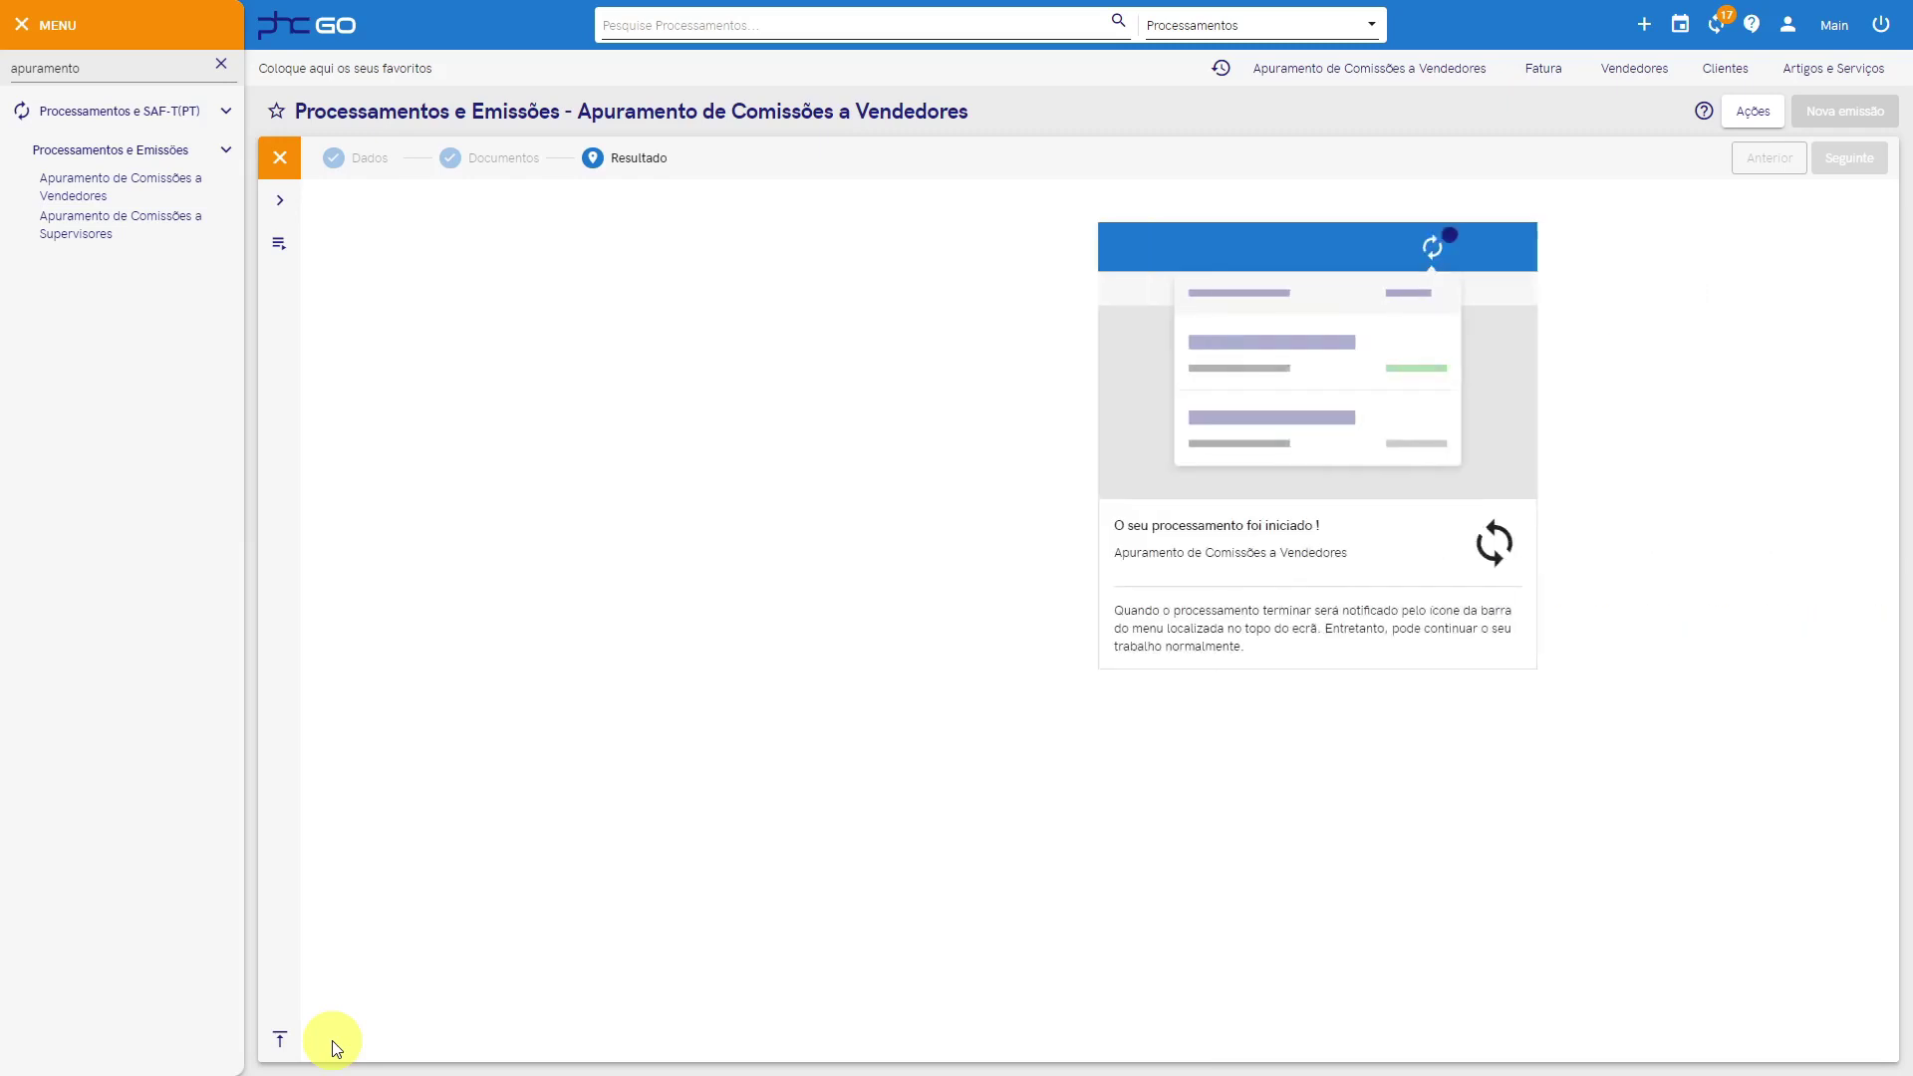
click(1060, 540)
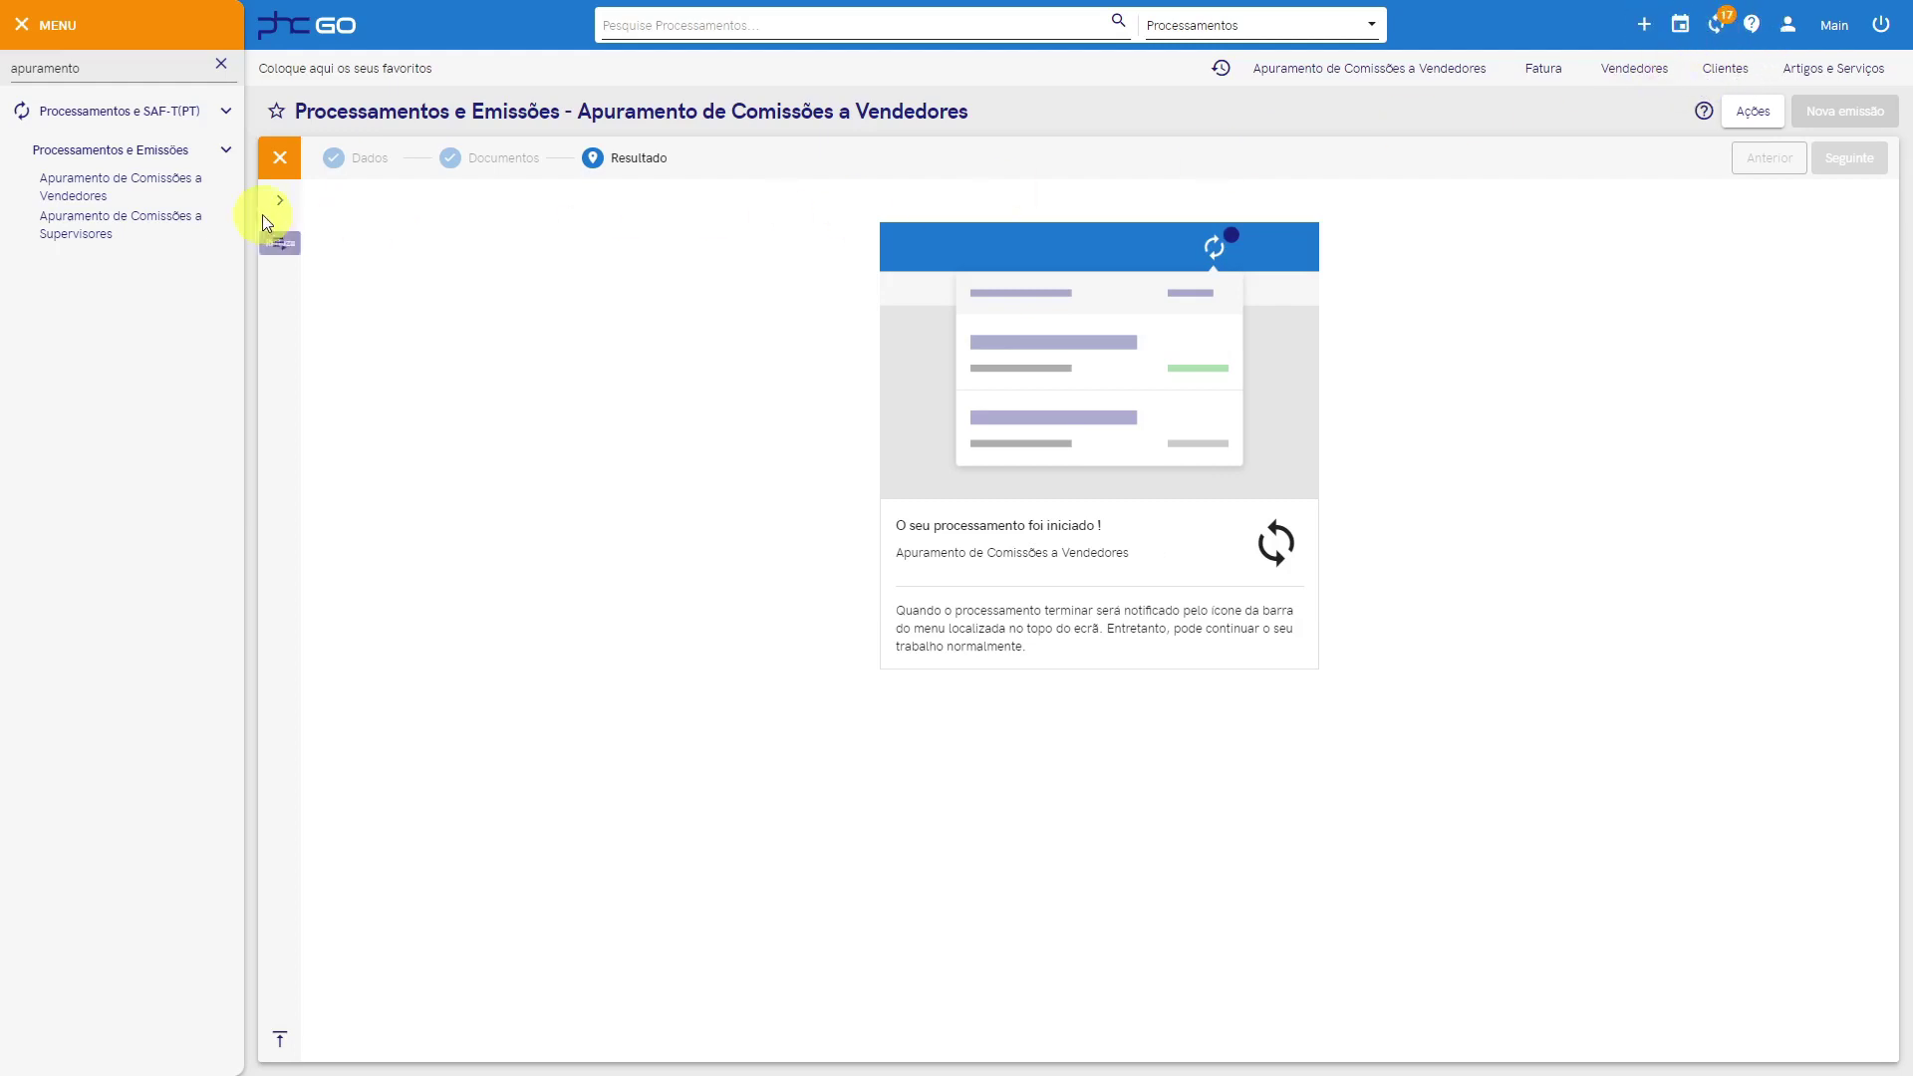
Step: Issue a new Apuramento de Comissões a Supervisores with the initial date 22.06.2023, selecting the preset supervisor's commission
click(169, 227)
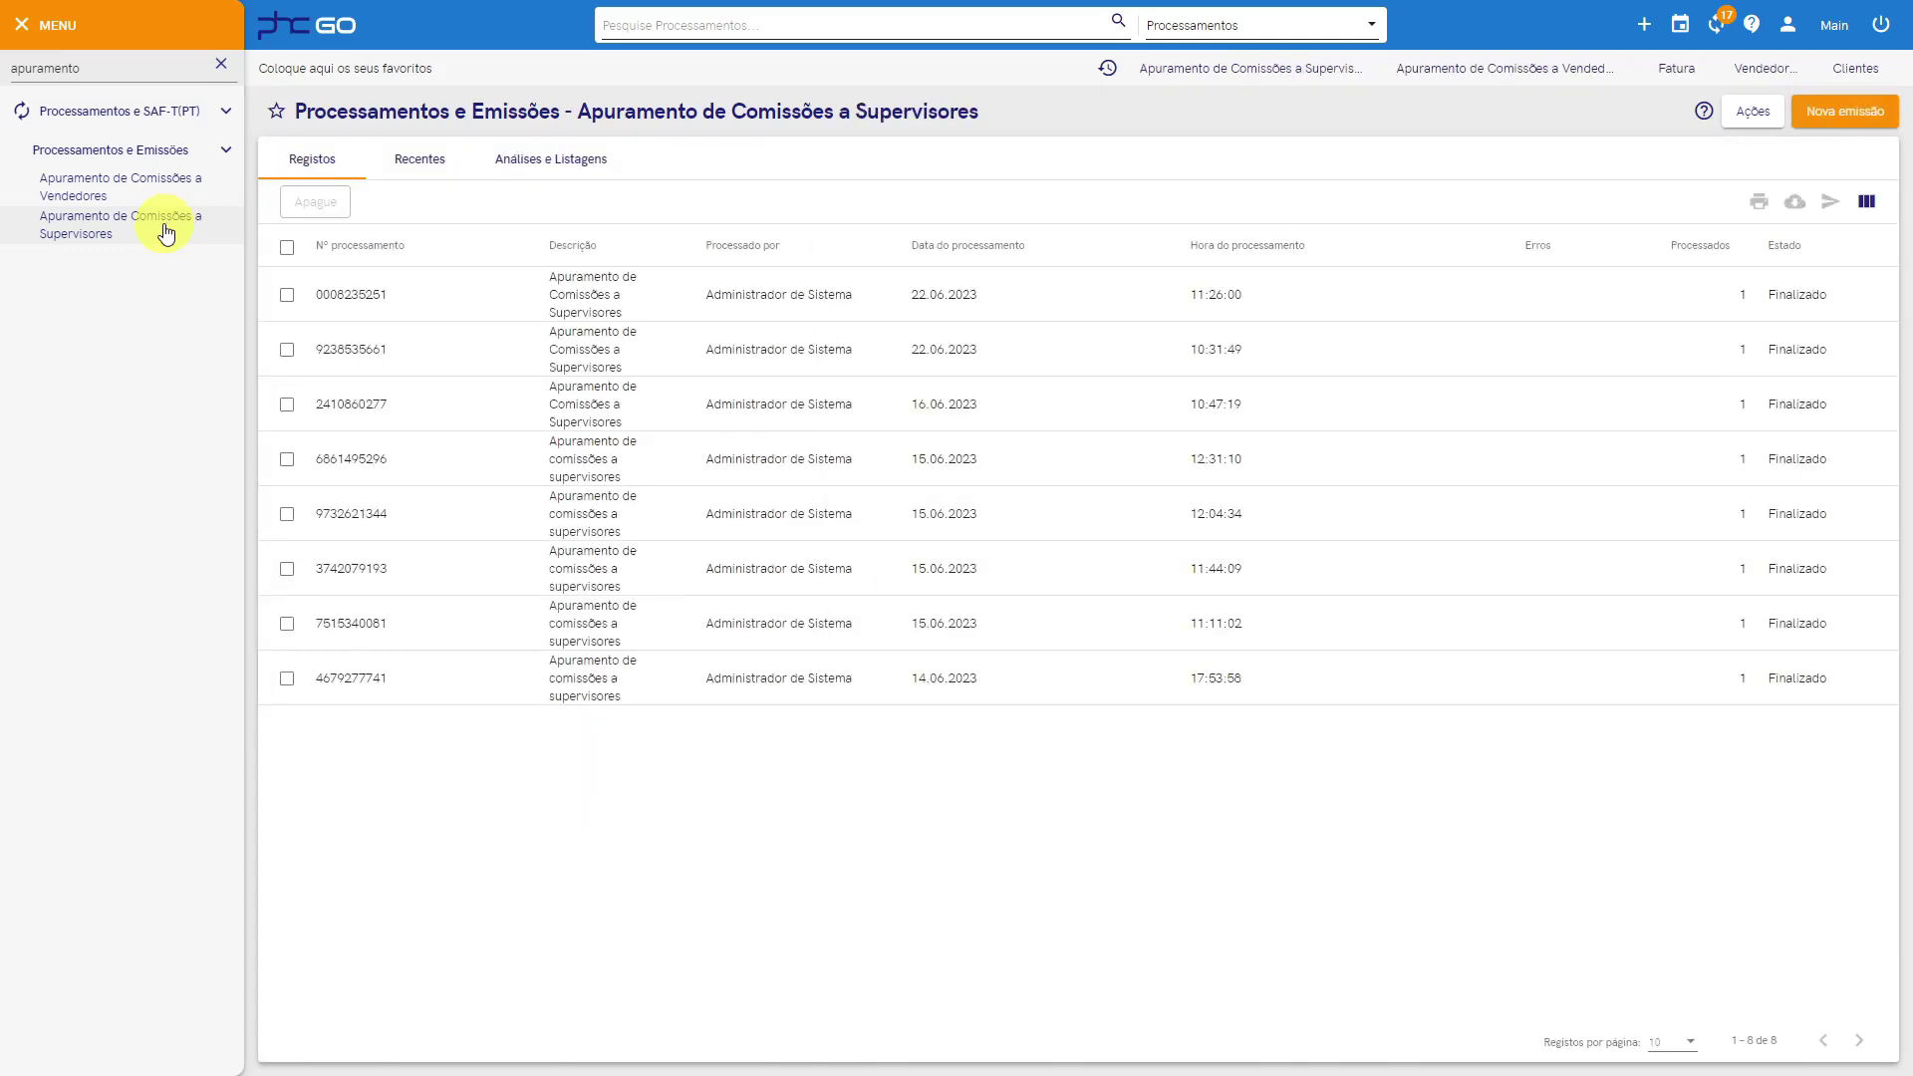
click(1871, 117)
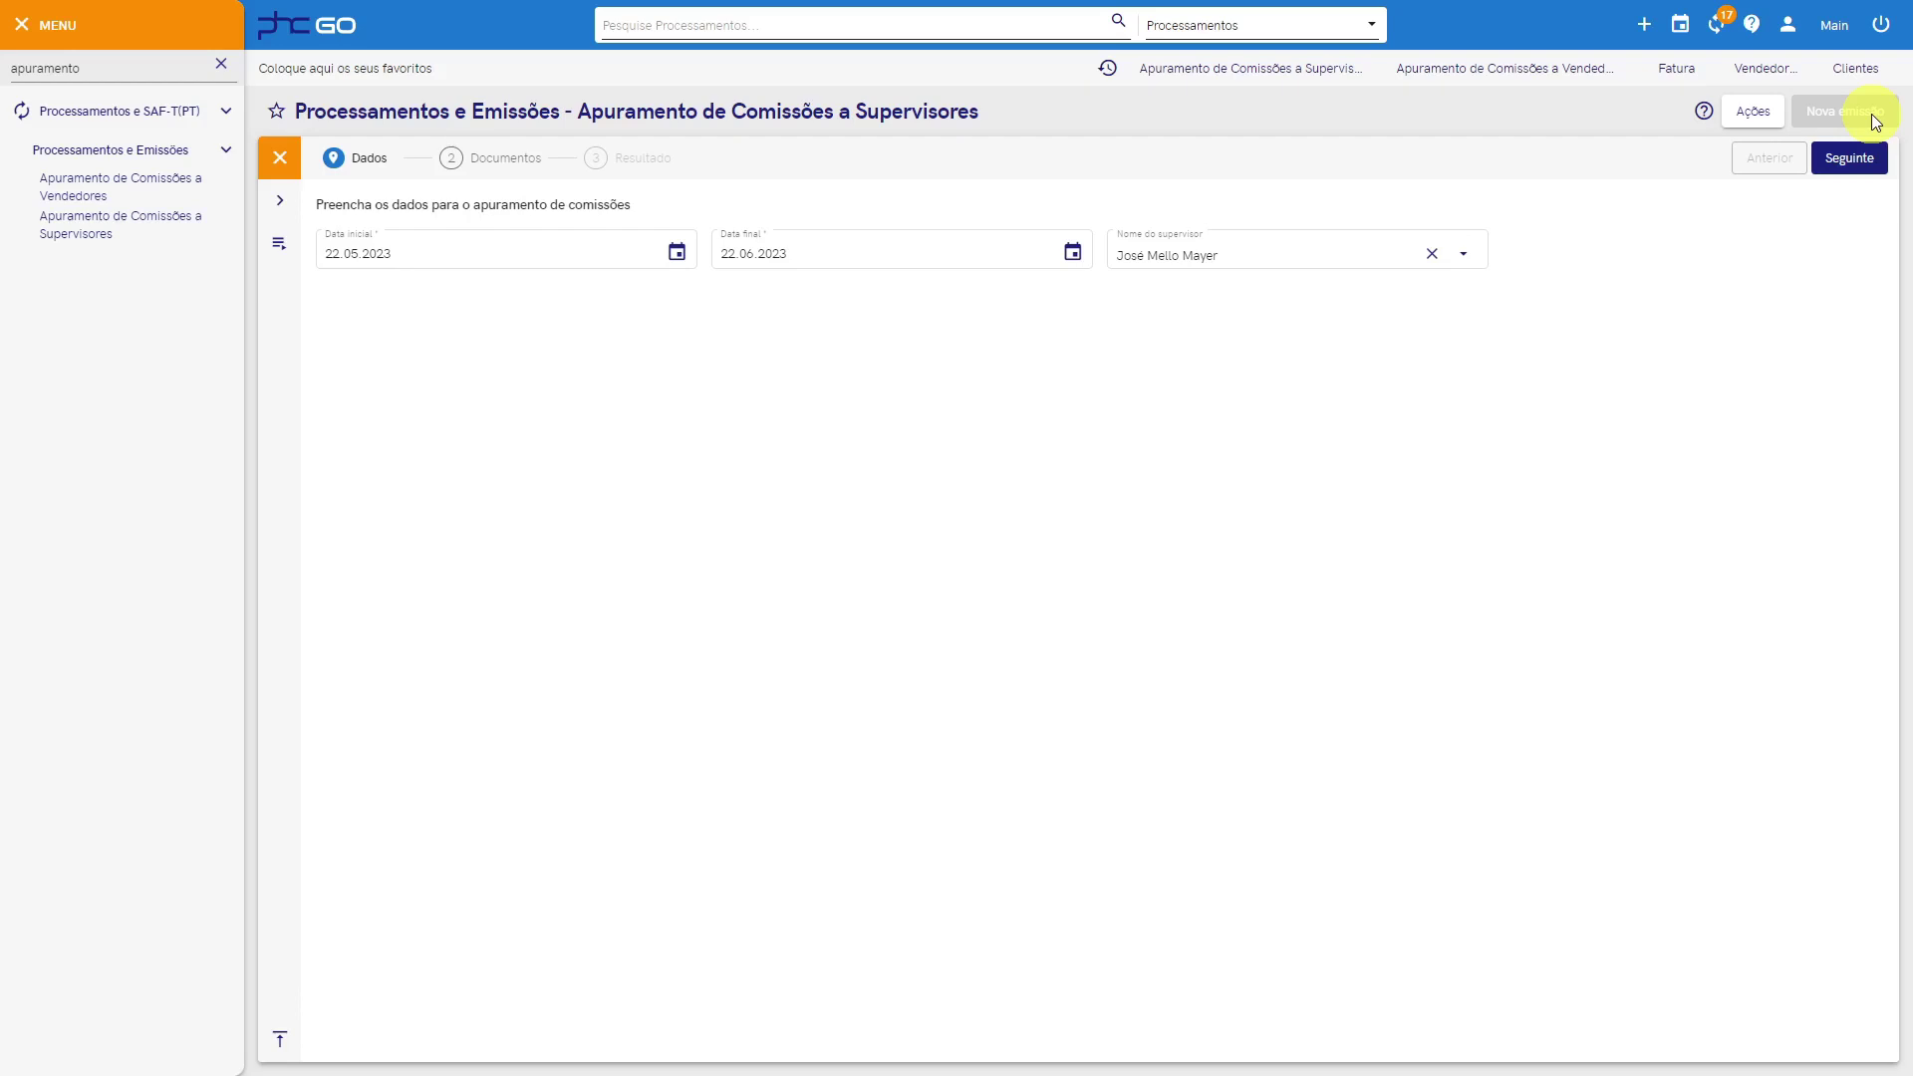
click(676, 254)
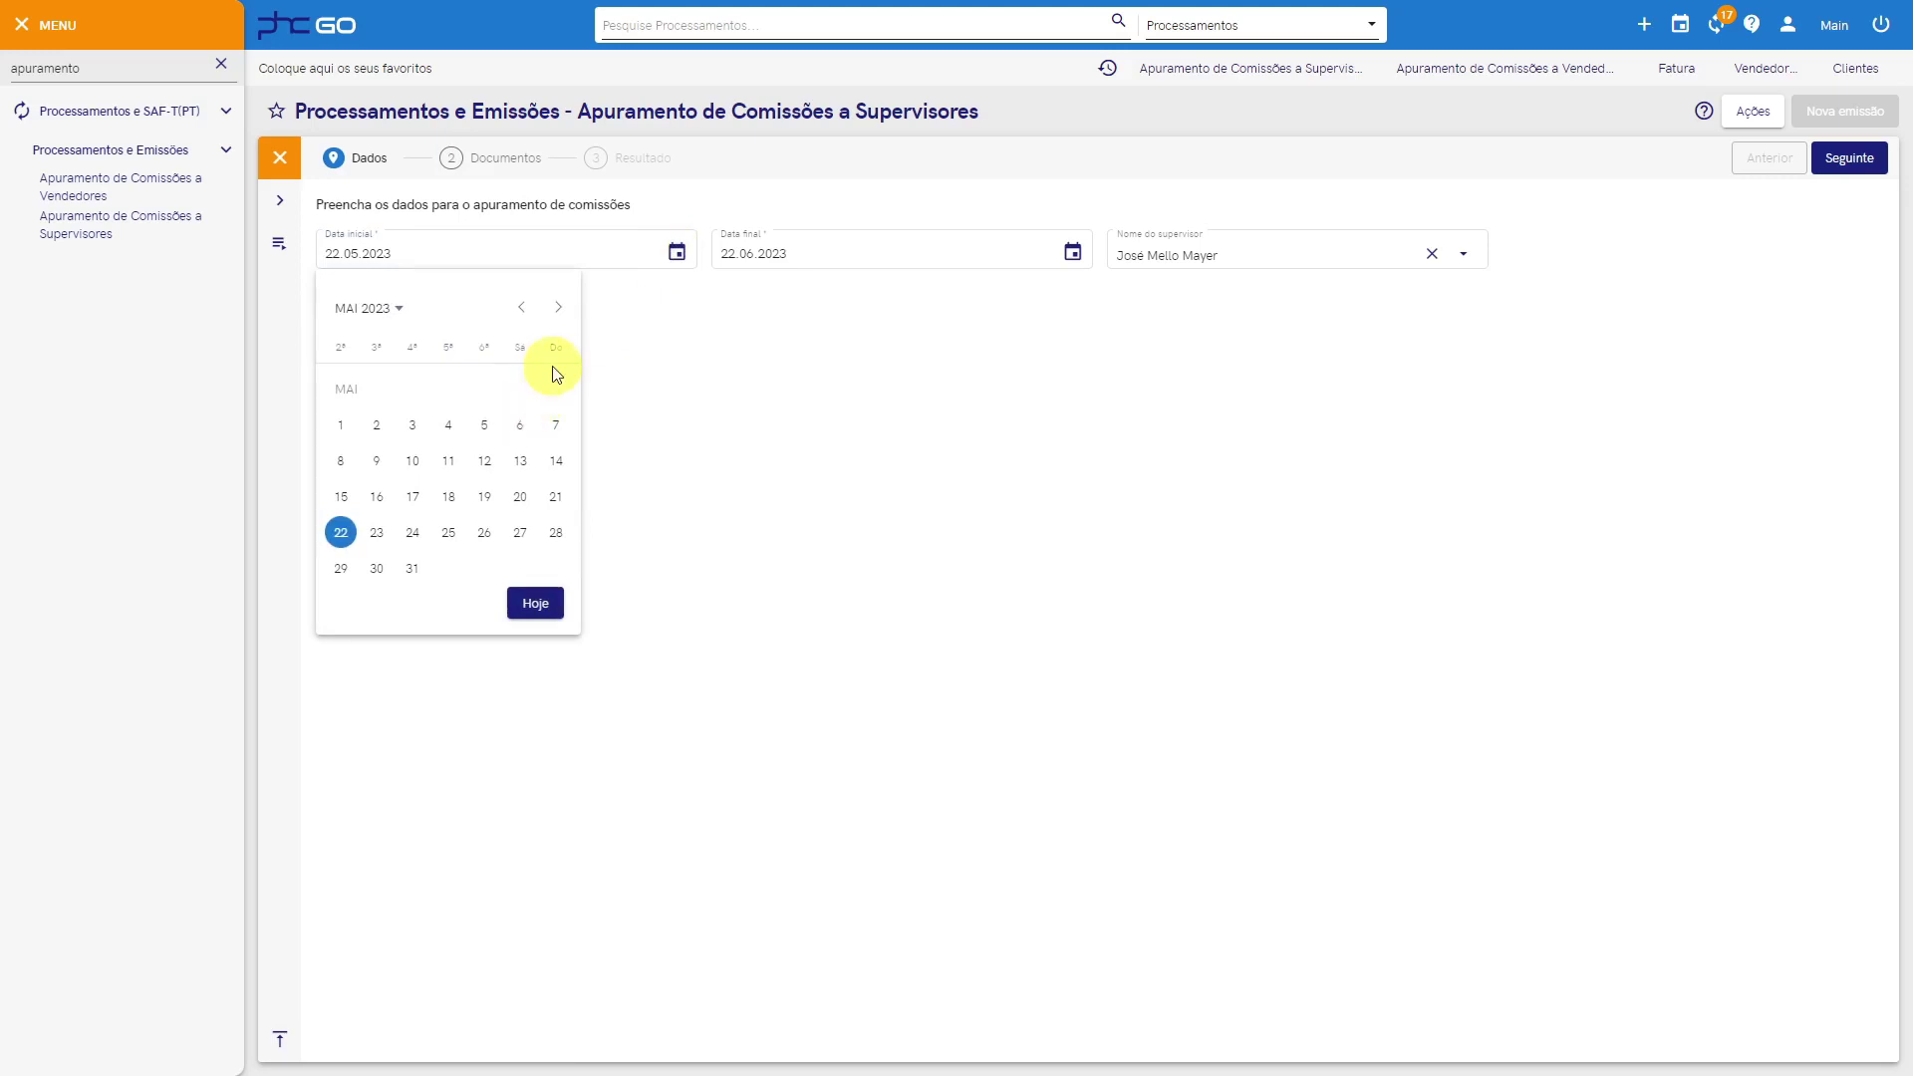
click(451, 496)
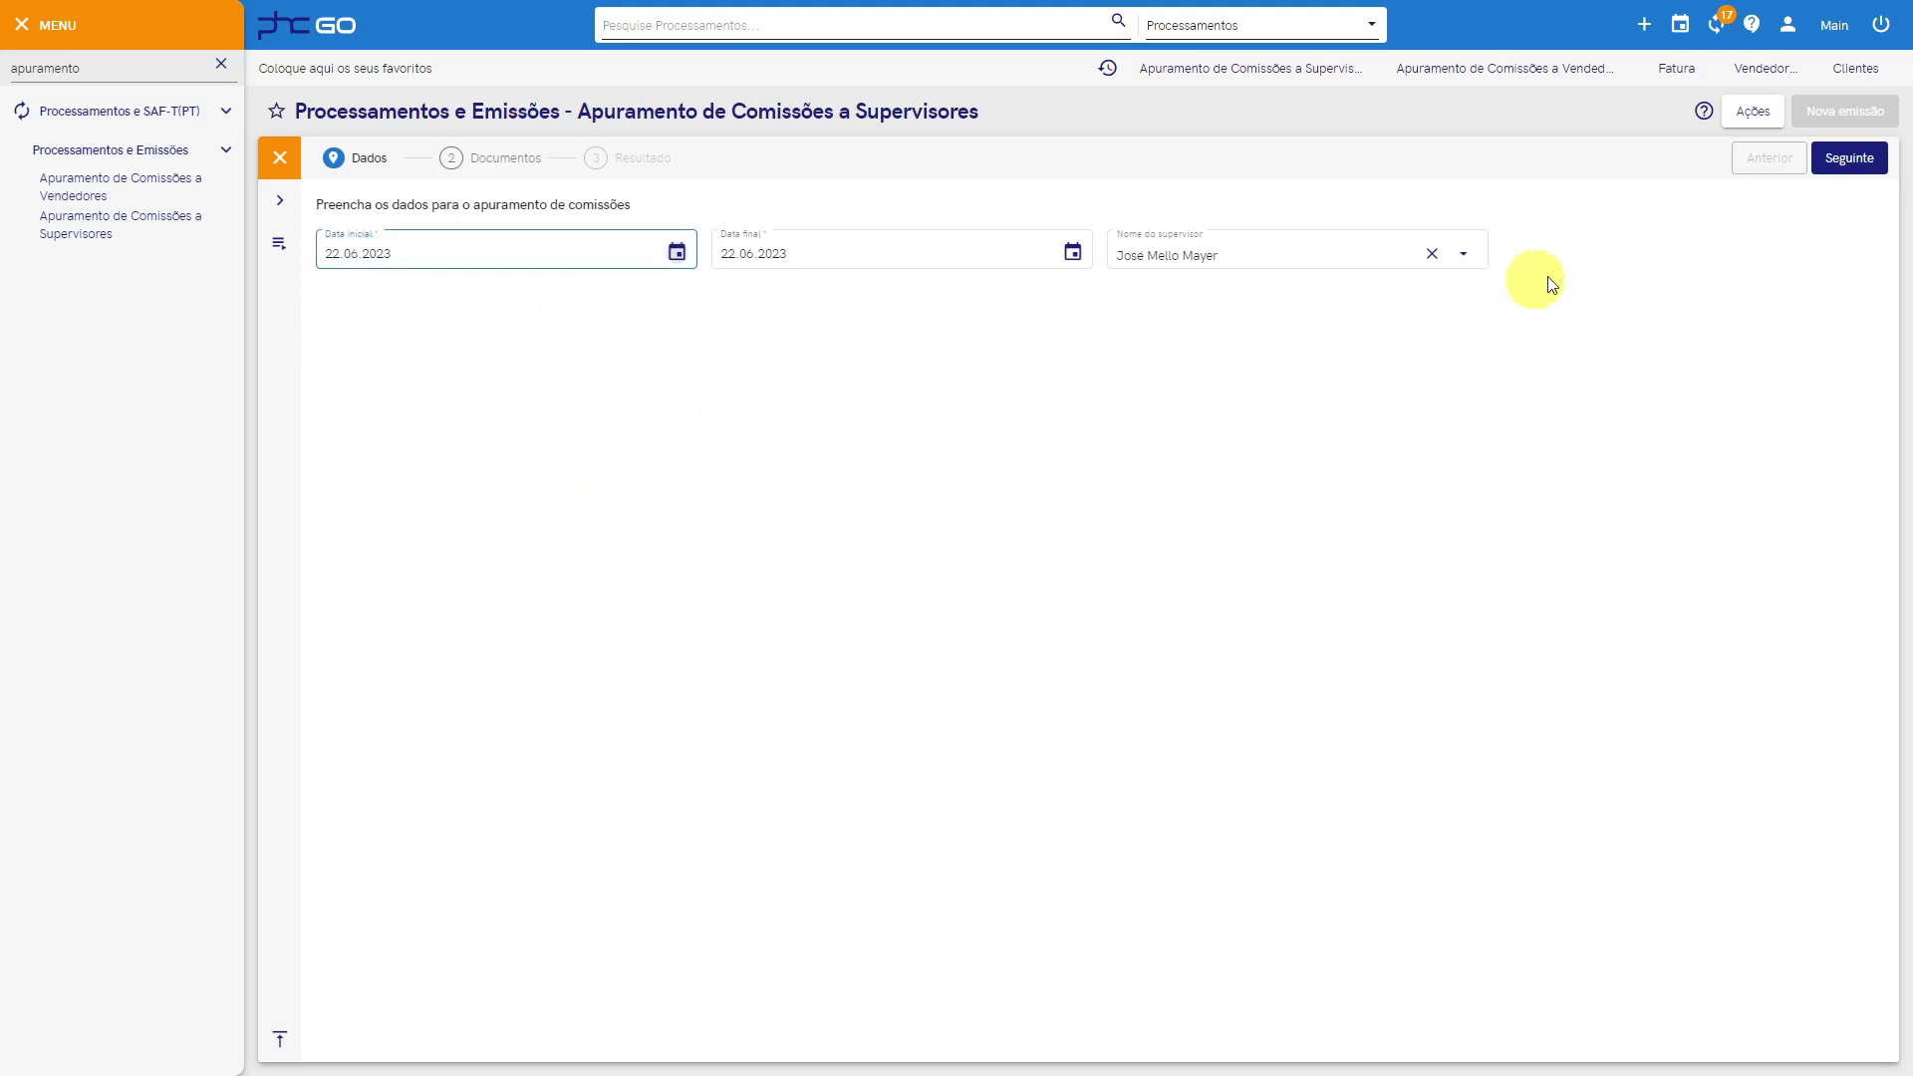
click(1855, 165)
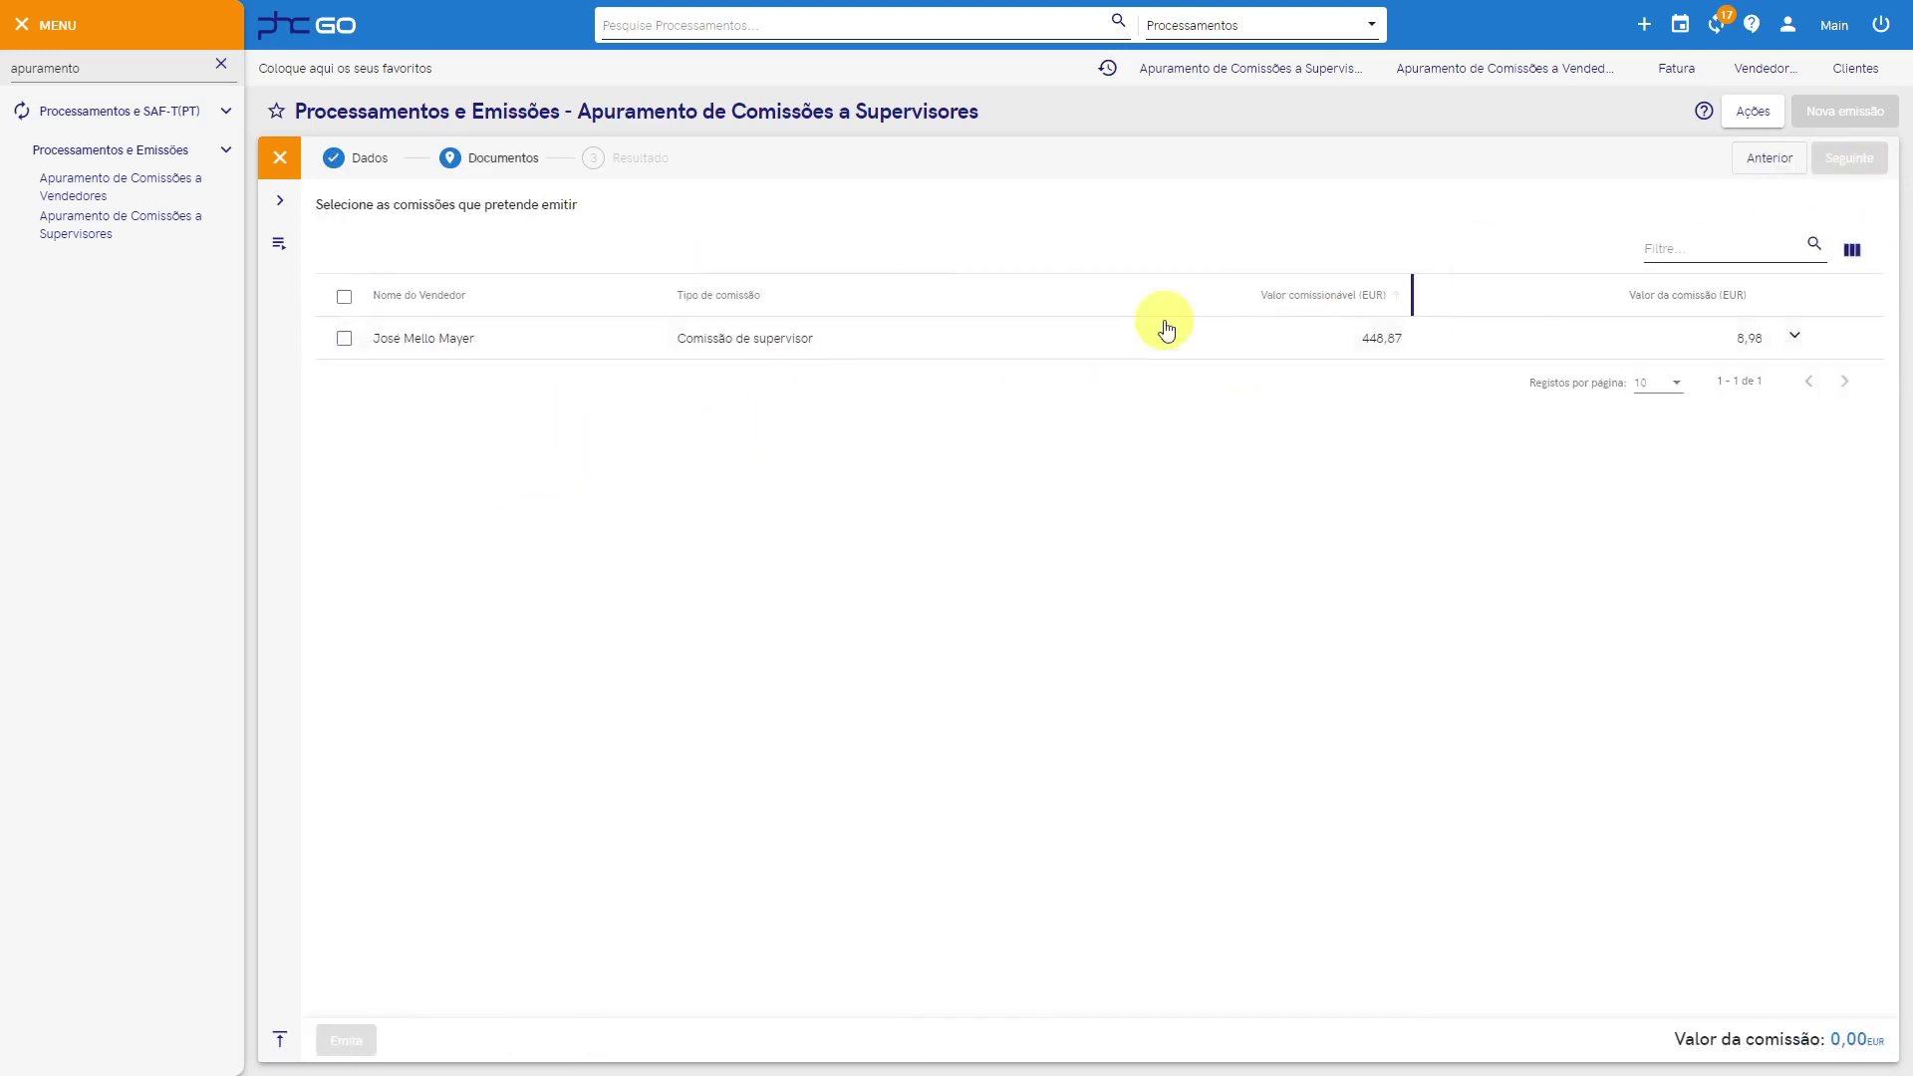
click(344, 342)
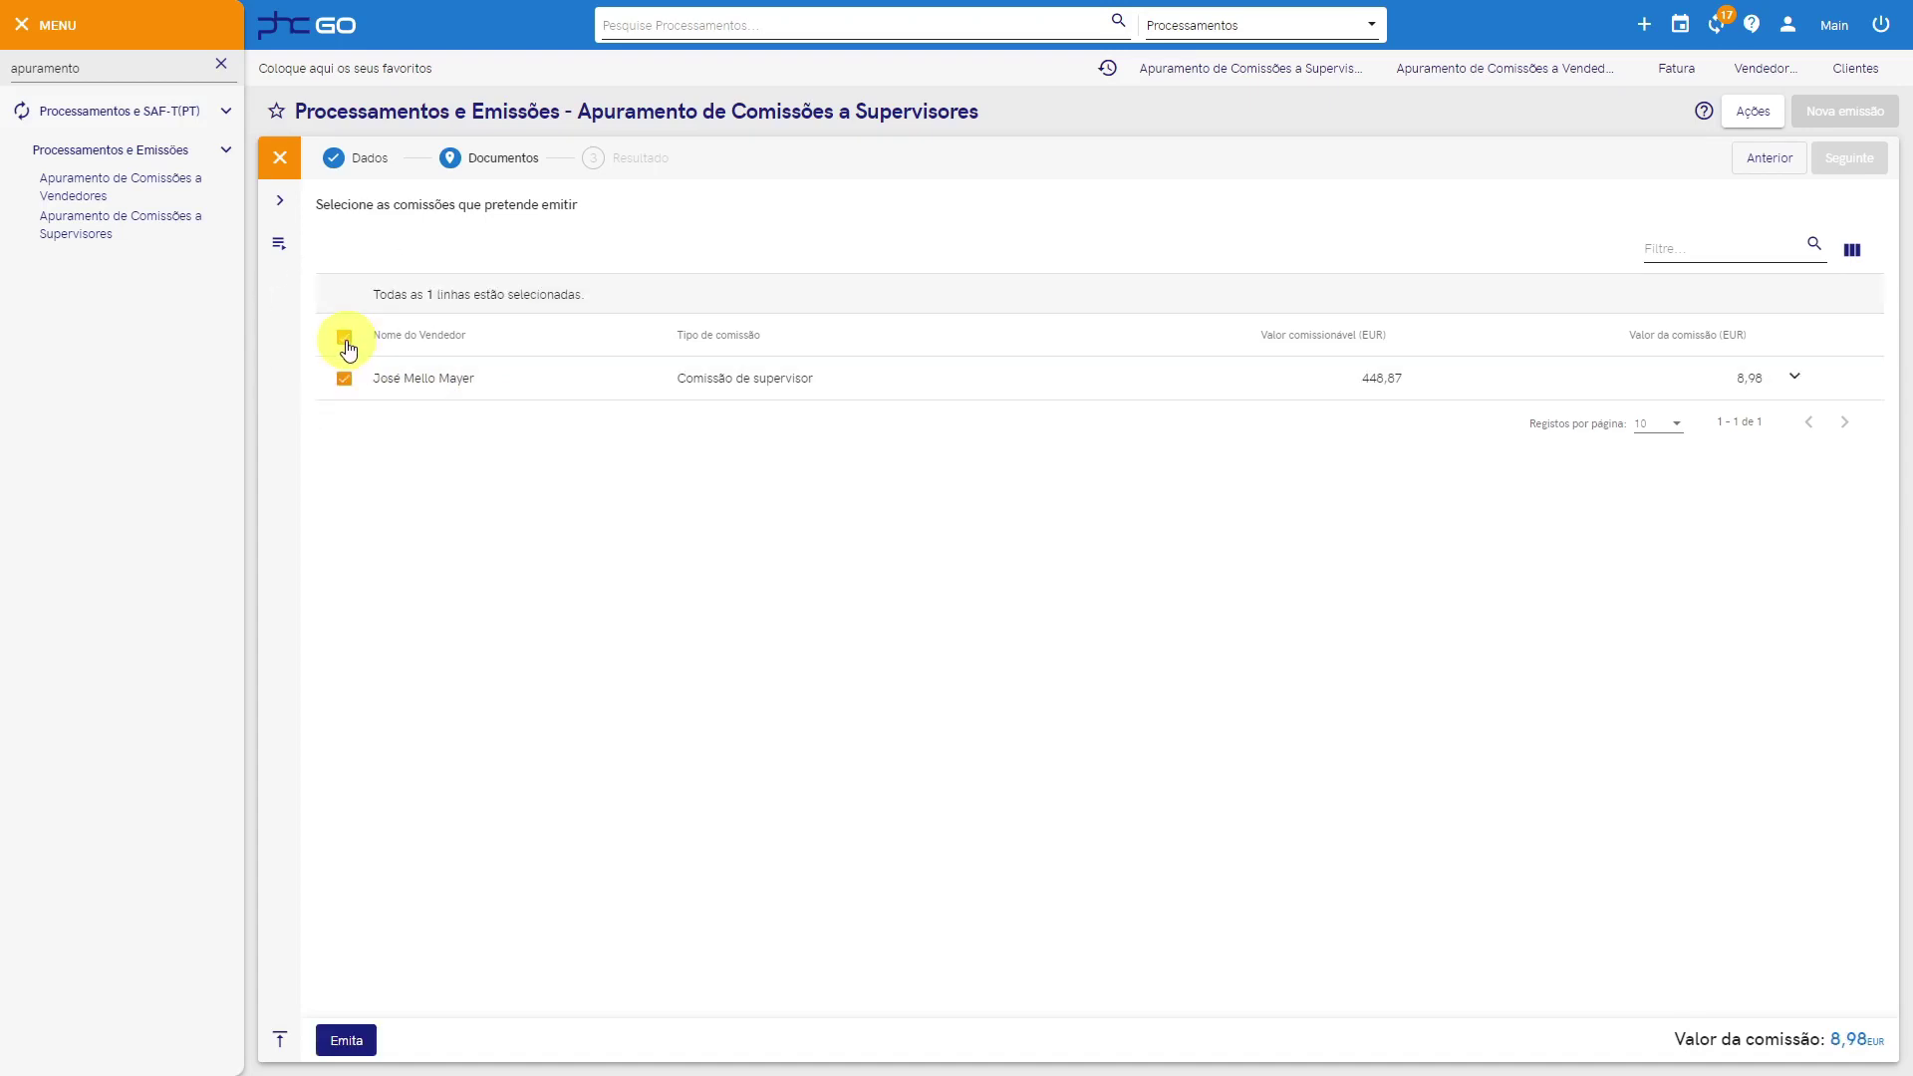
click(347, 1040)
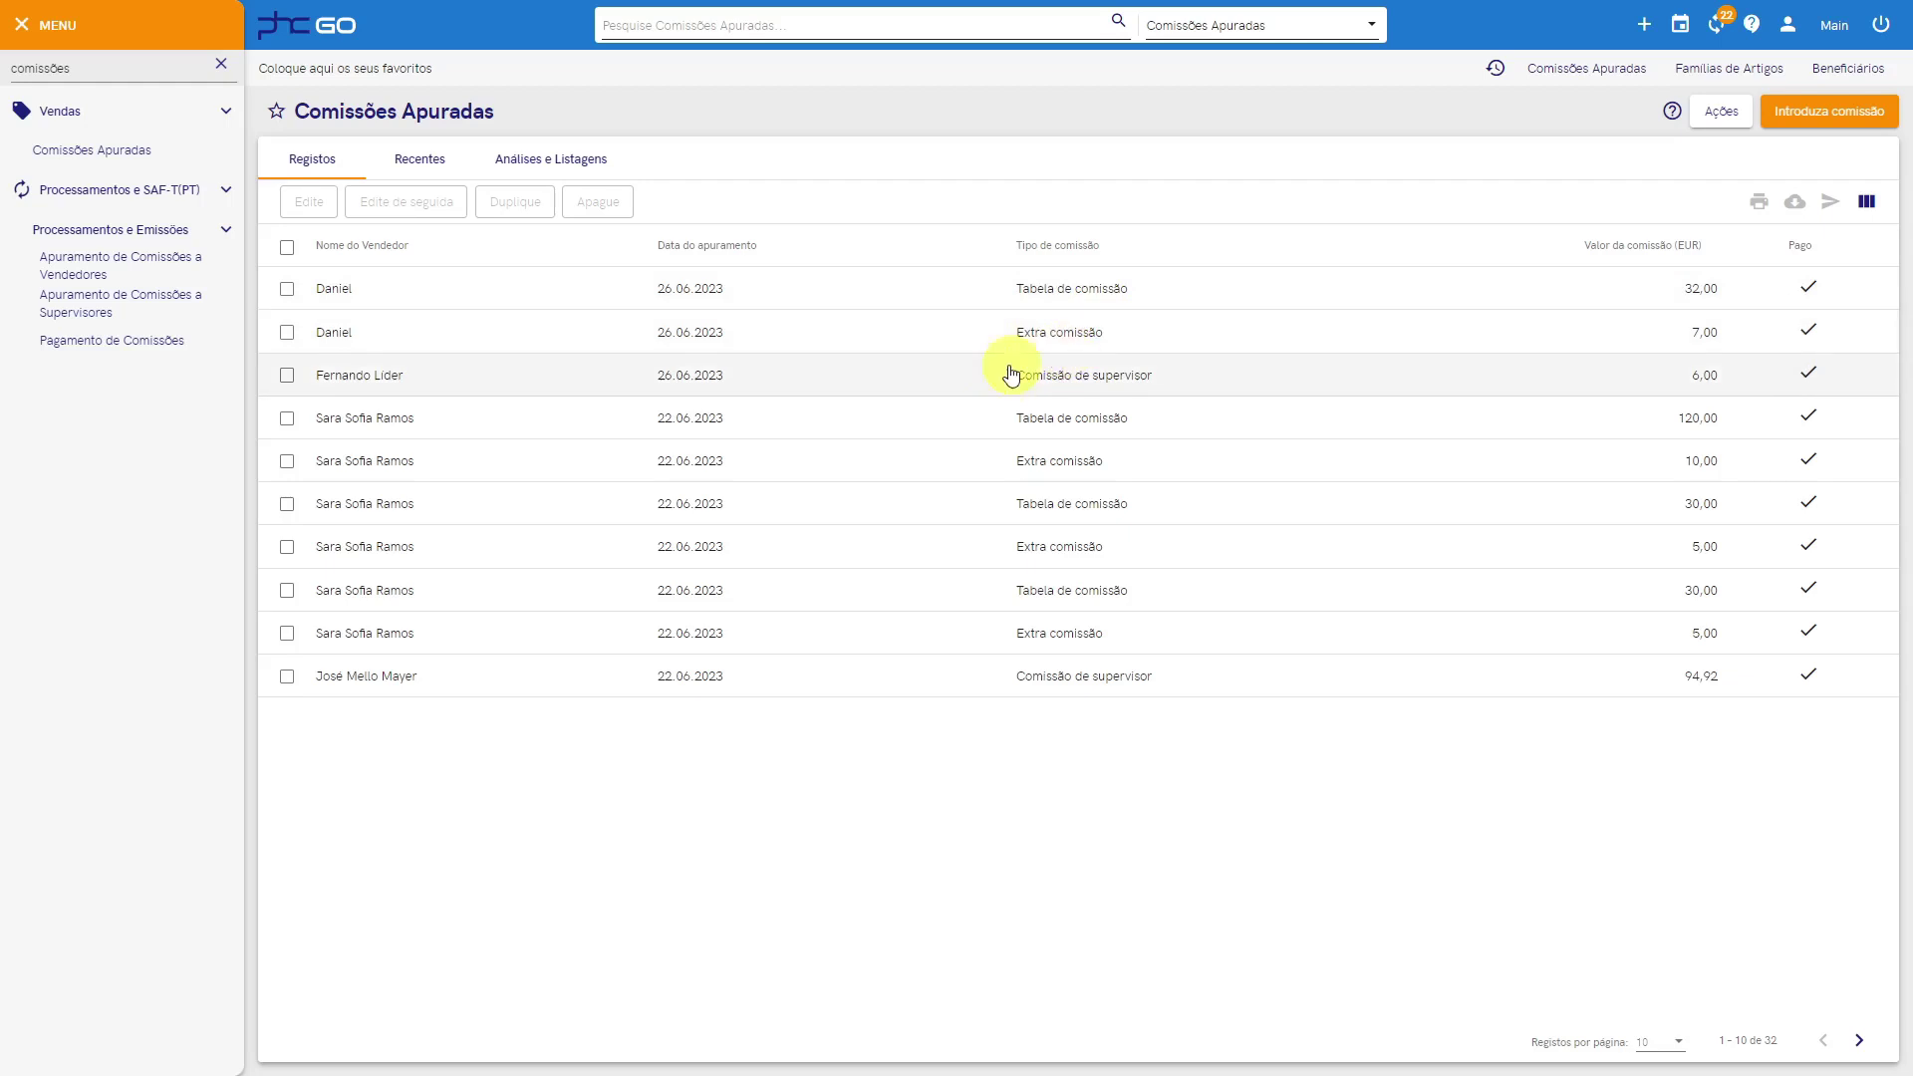
Step: Look up the Beneficiários list and examine the first beneficiary's bank details and Código de tesouraria para despesas in full width
click(220, 65)
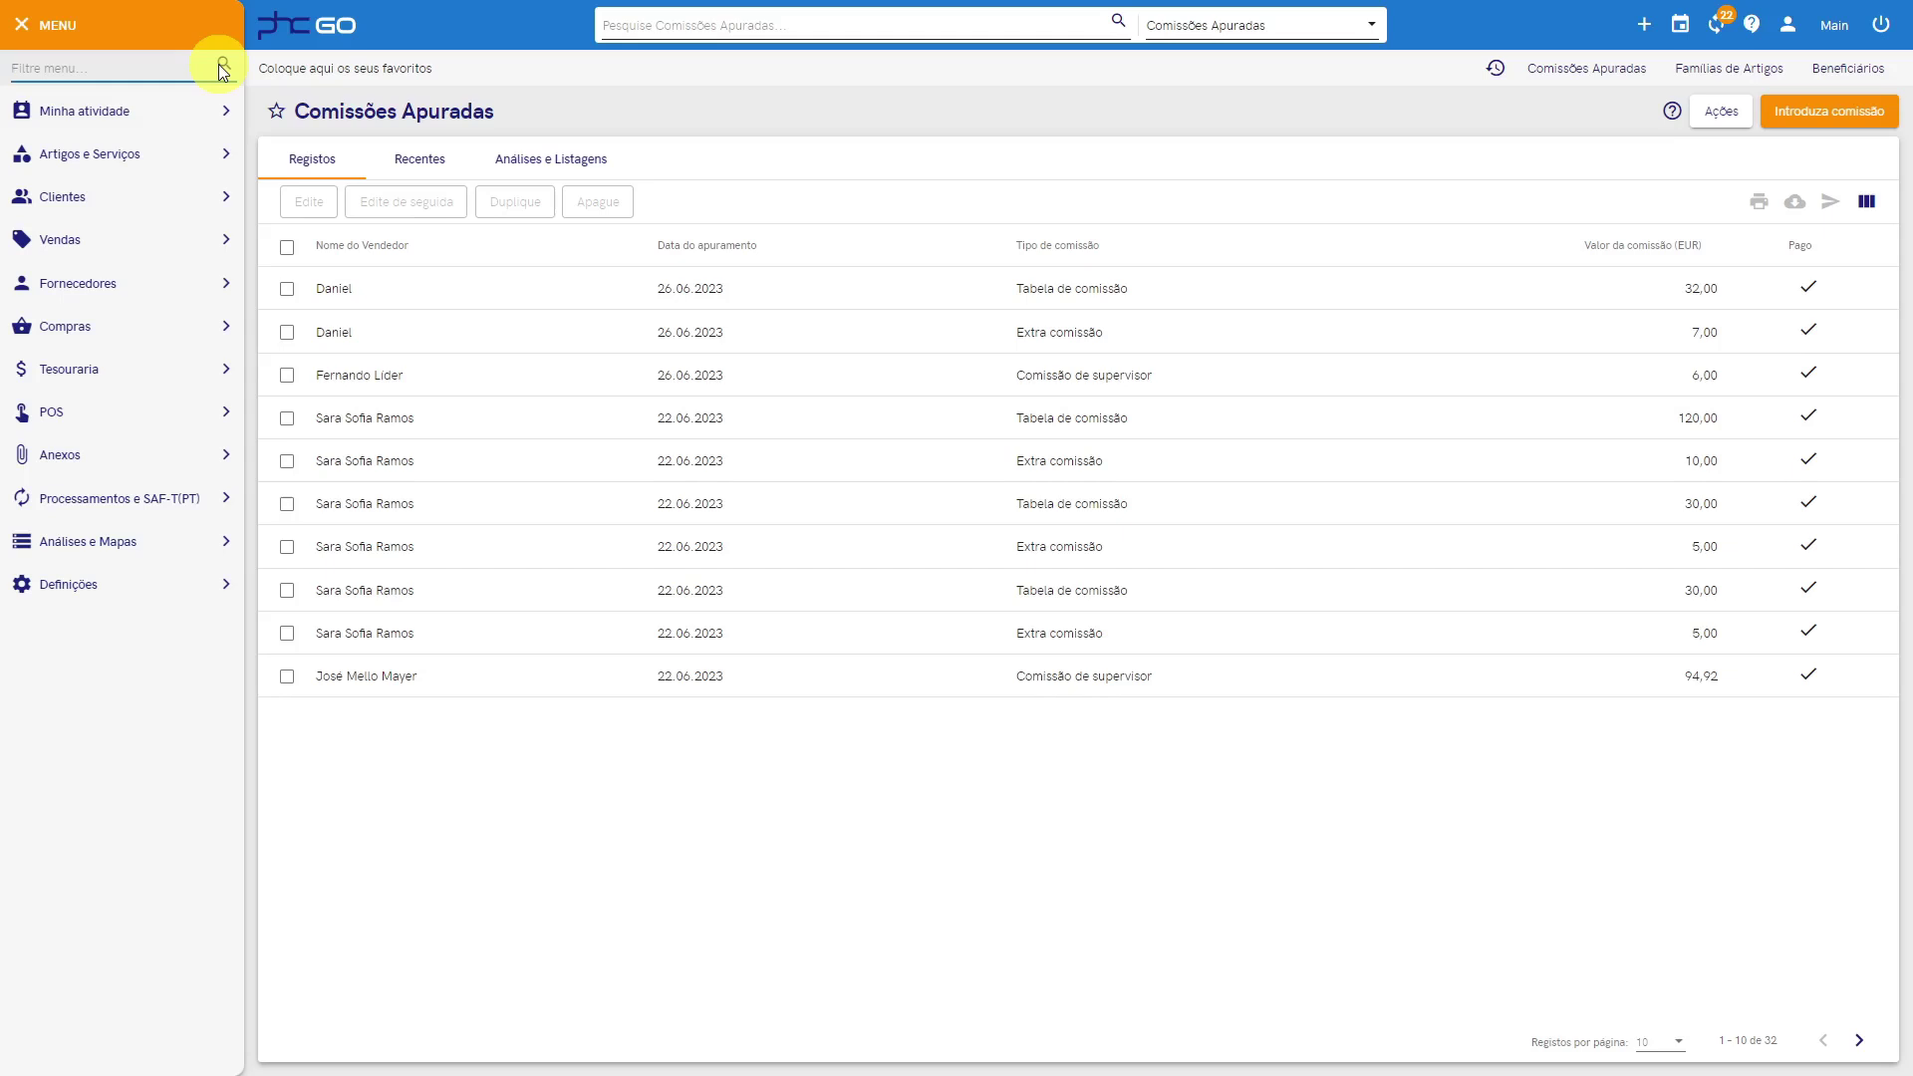
text(benefic)
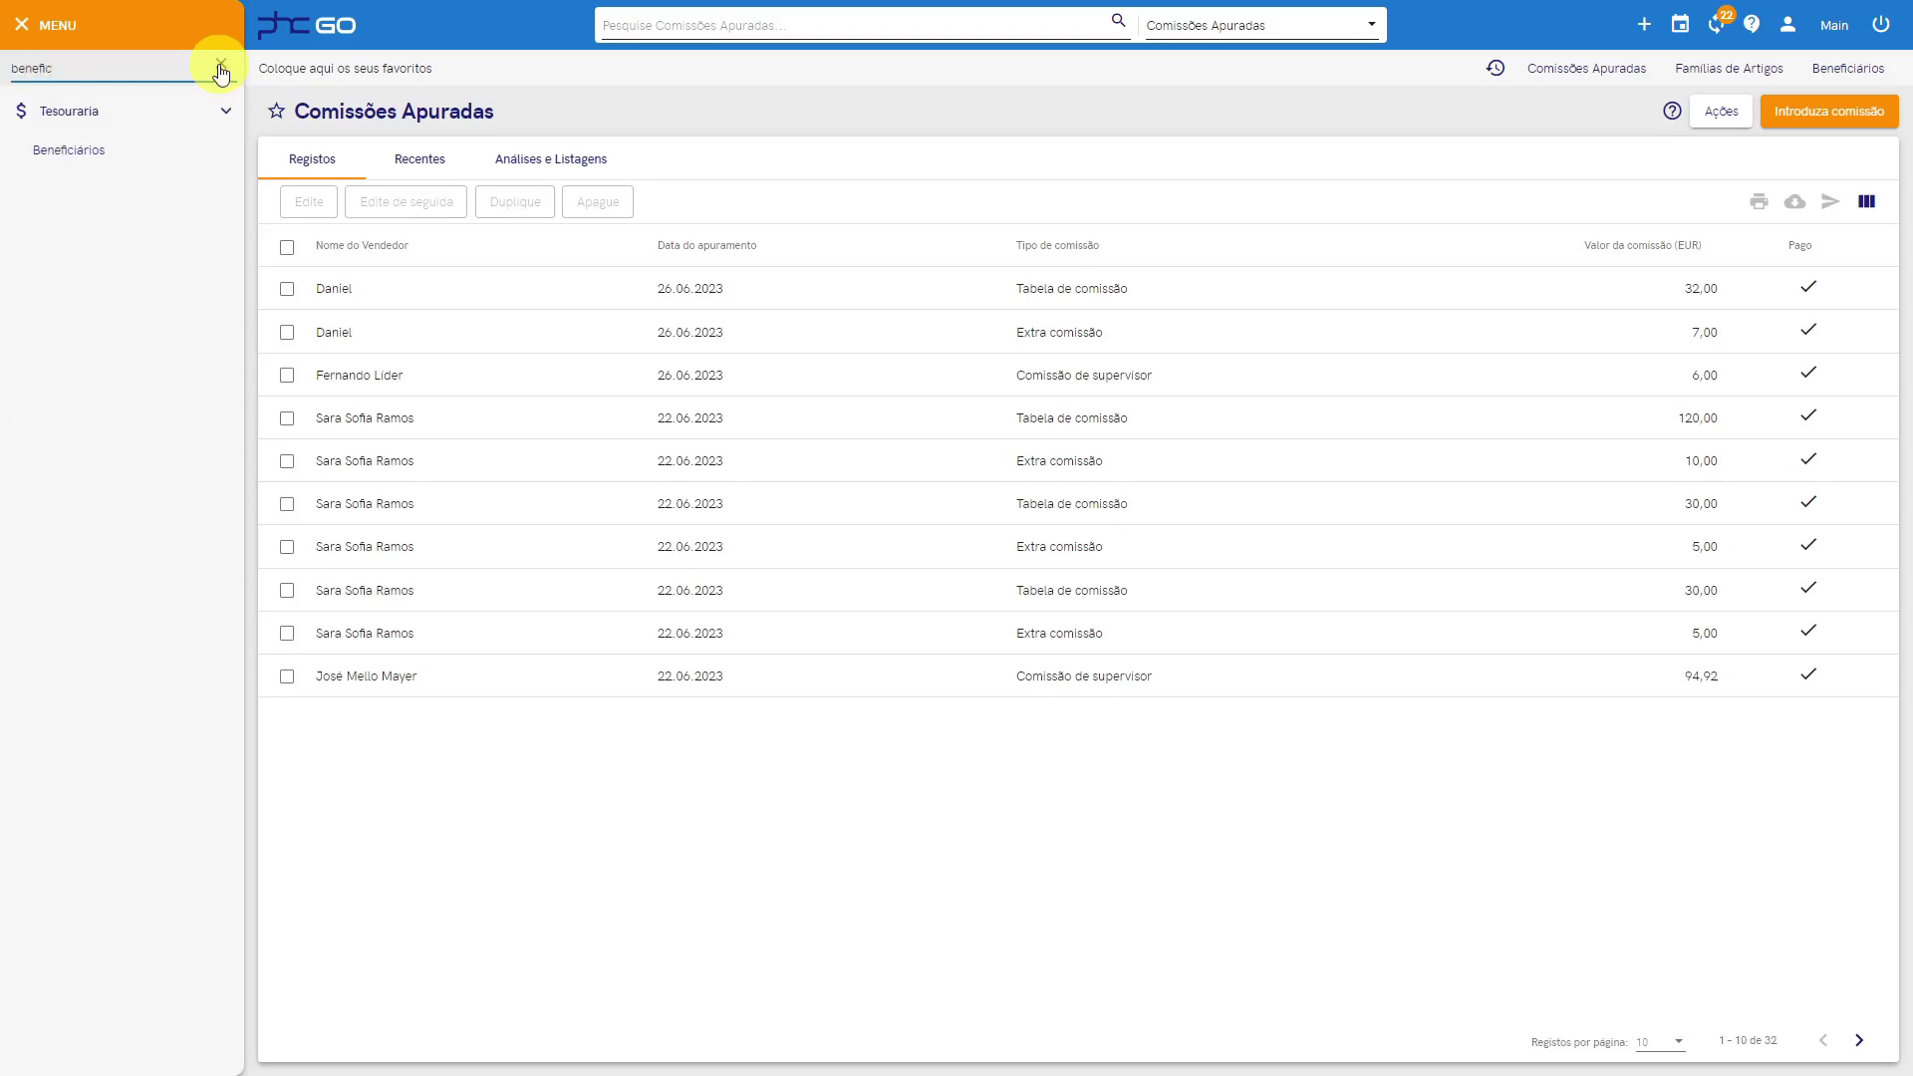
click(88, 156)
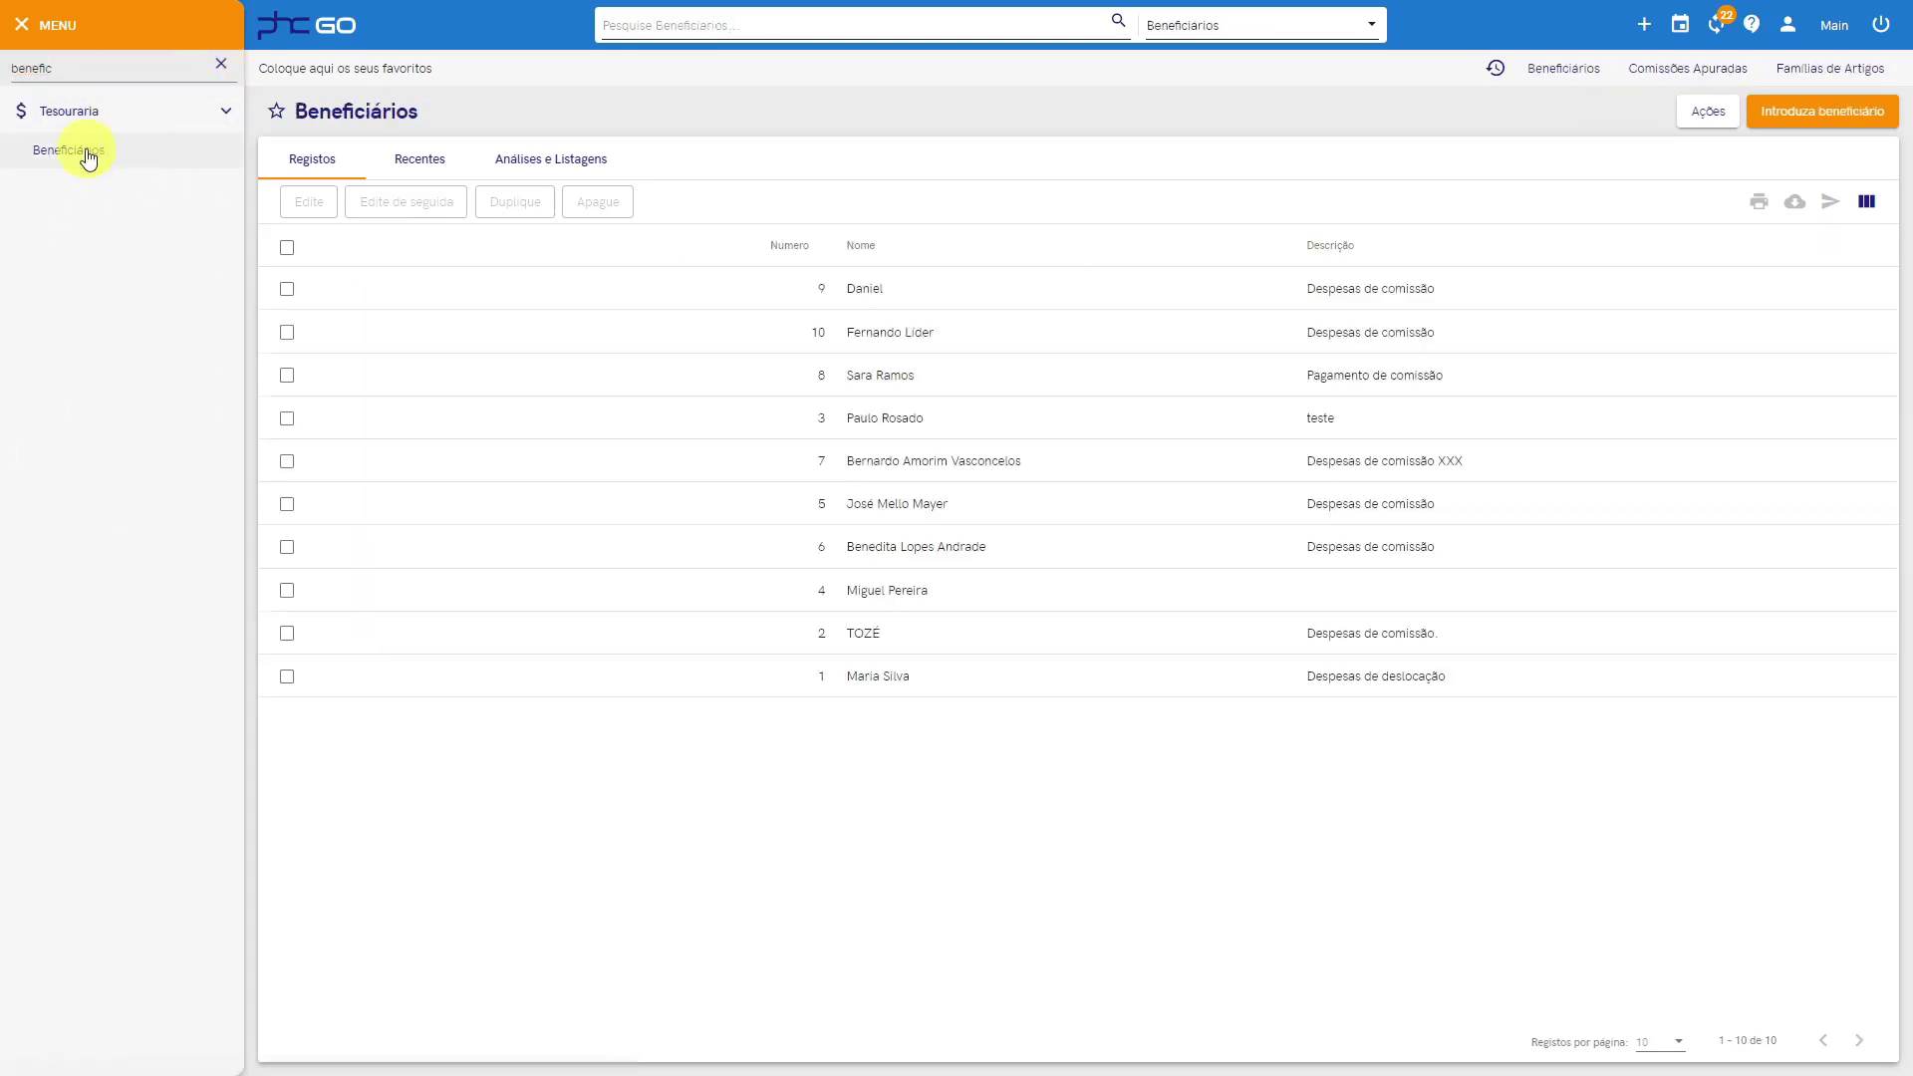
click(551, 289)
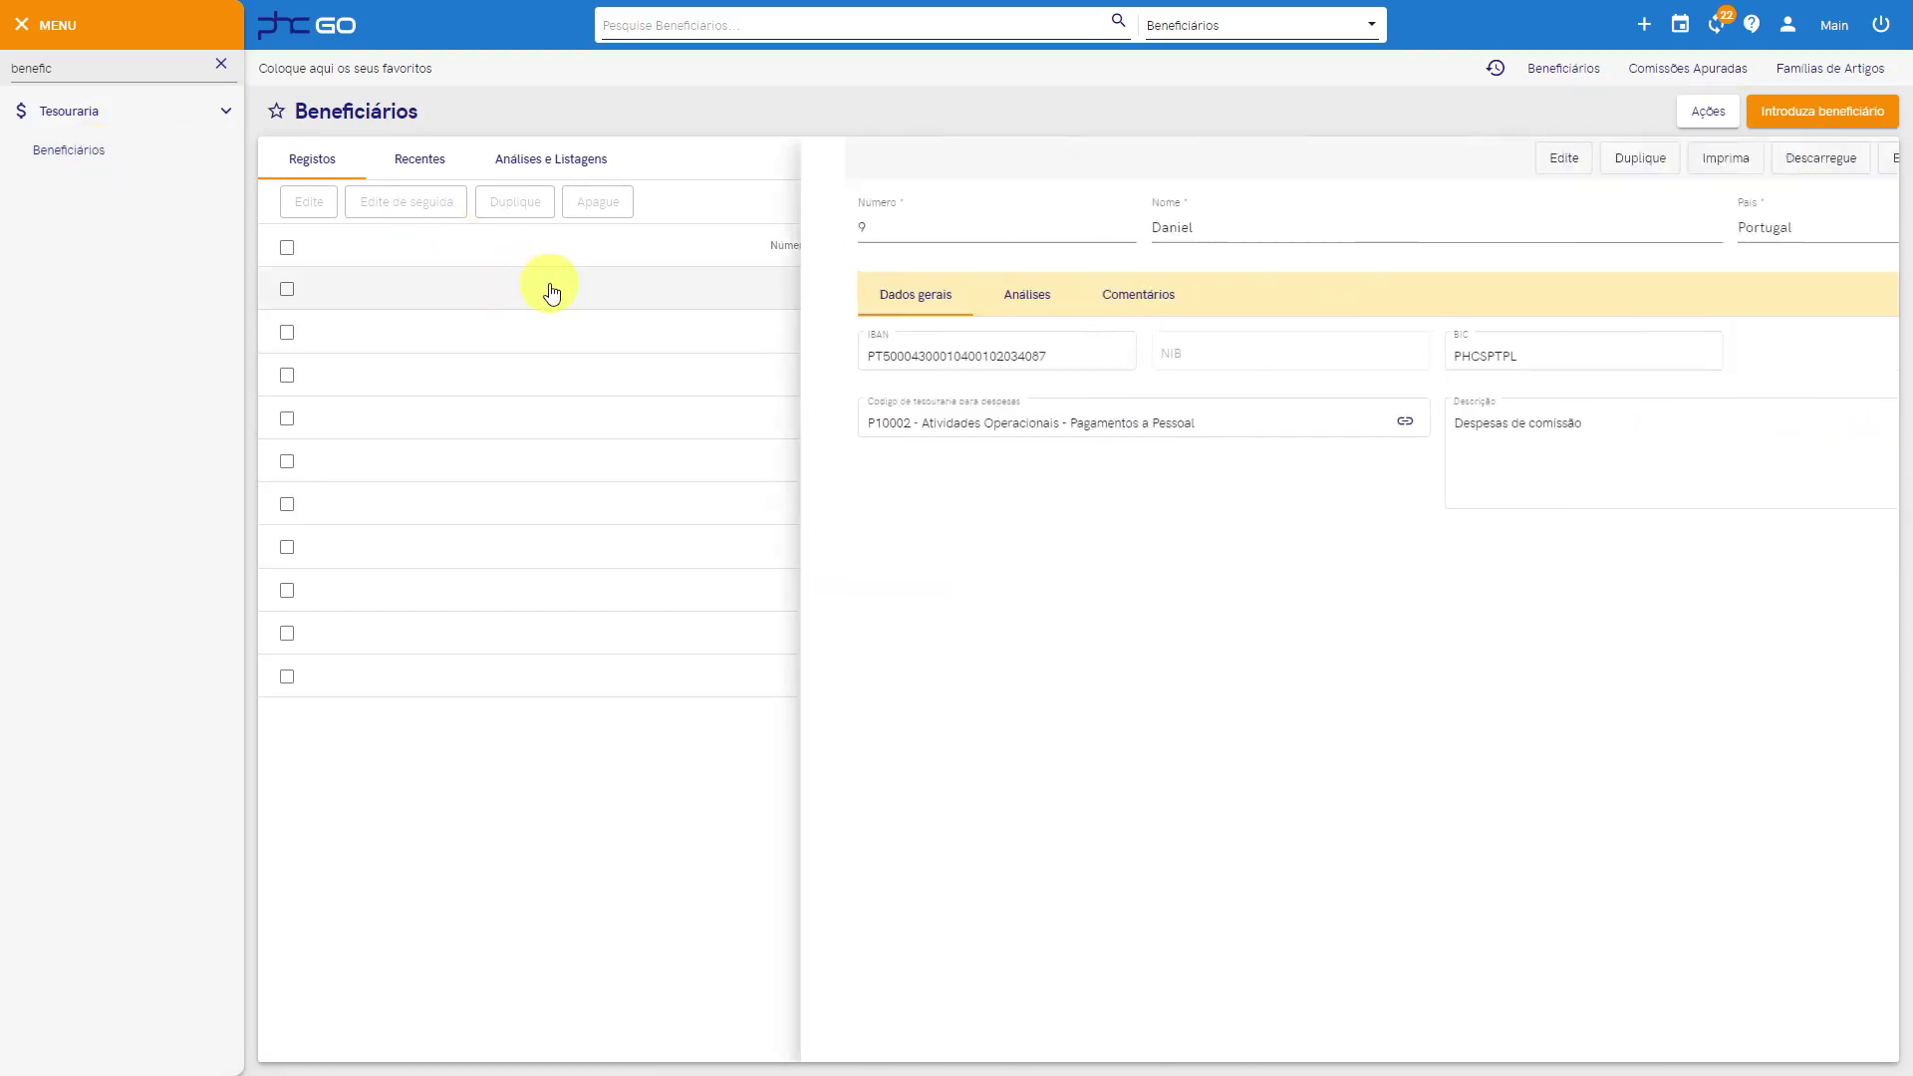
click(691, 200)
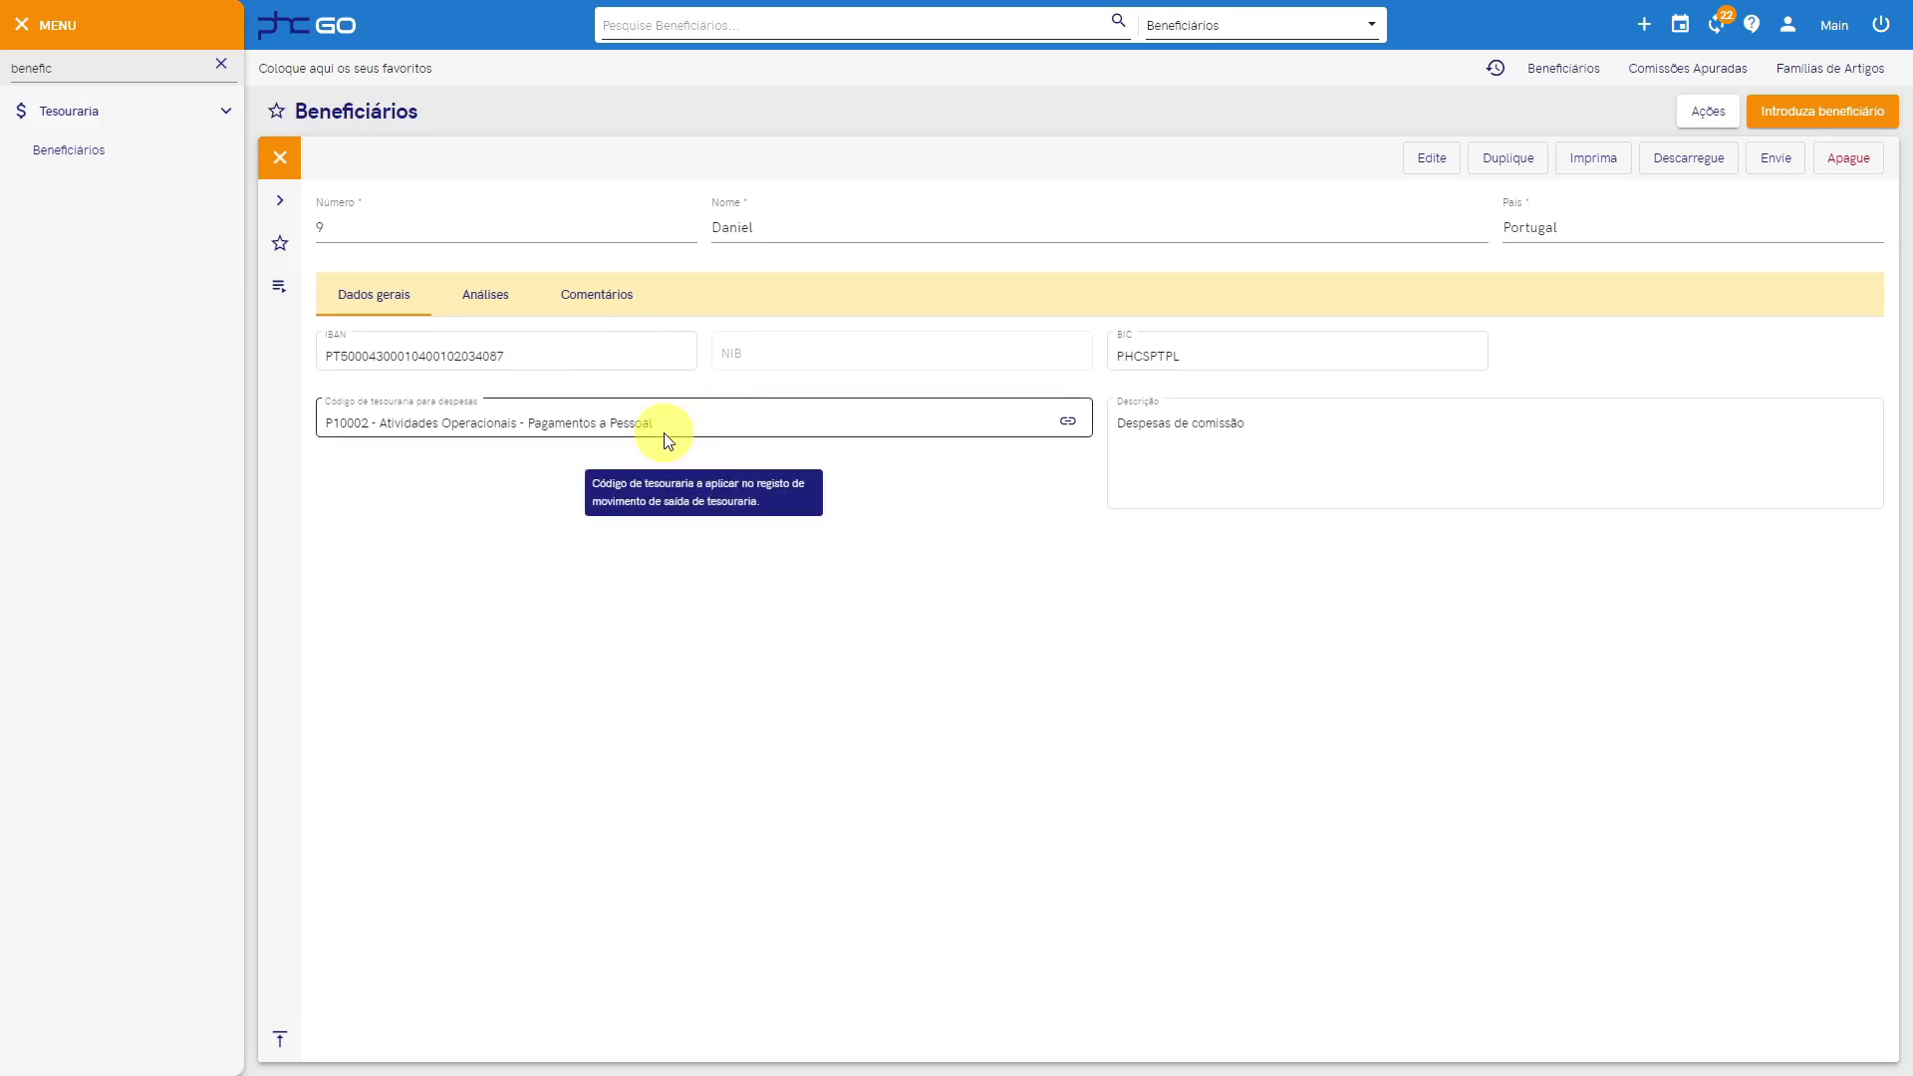
Step: Look up the Vendedores list and examine the first salesperson's Detalhes and commission data in full width
click(218, 64)
text(vende)
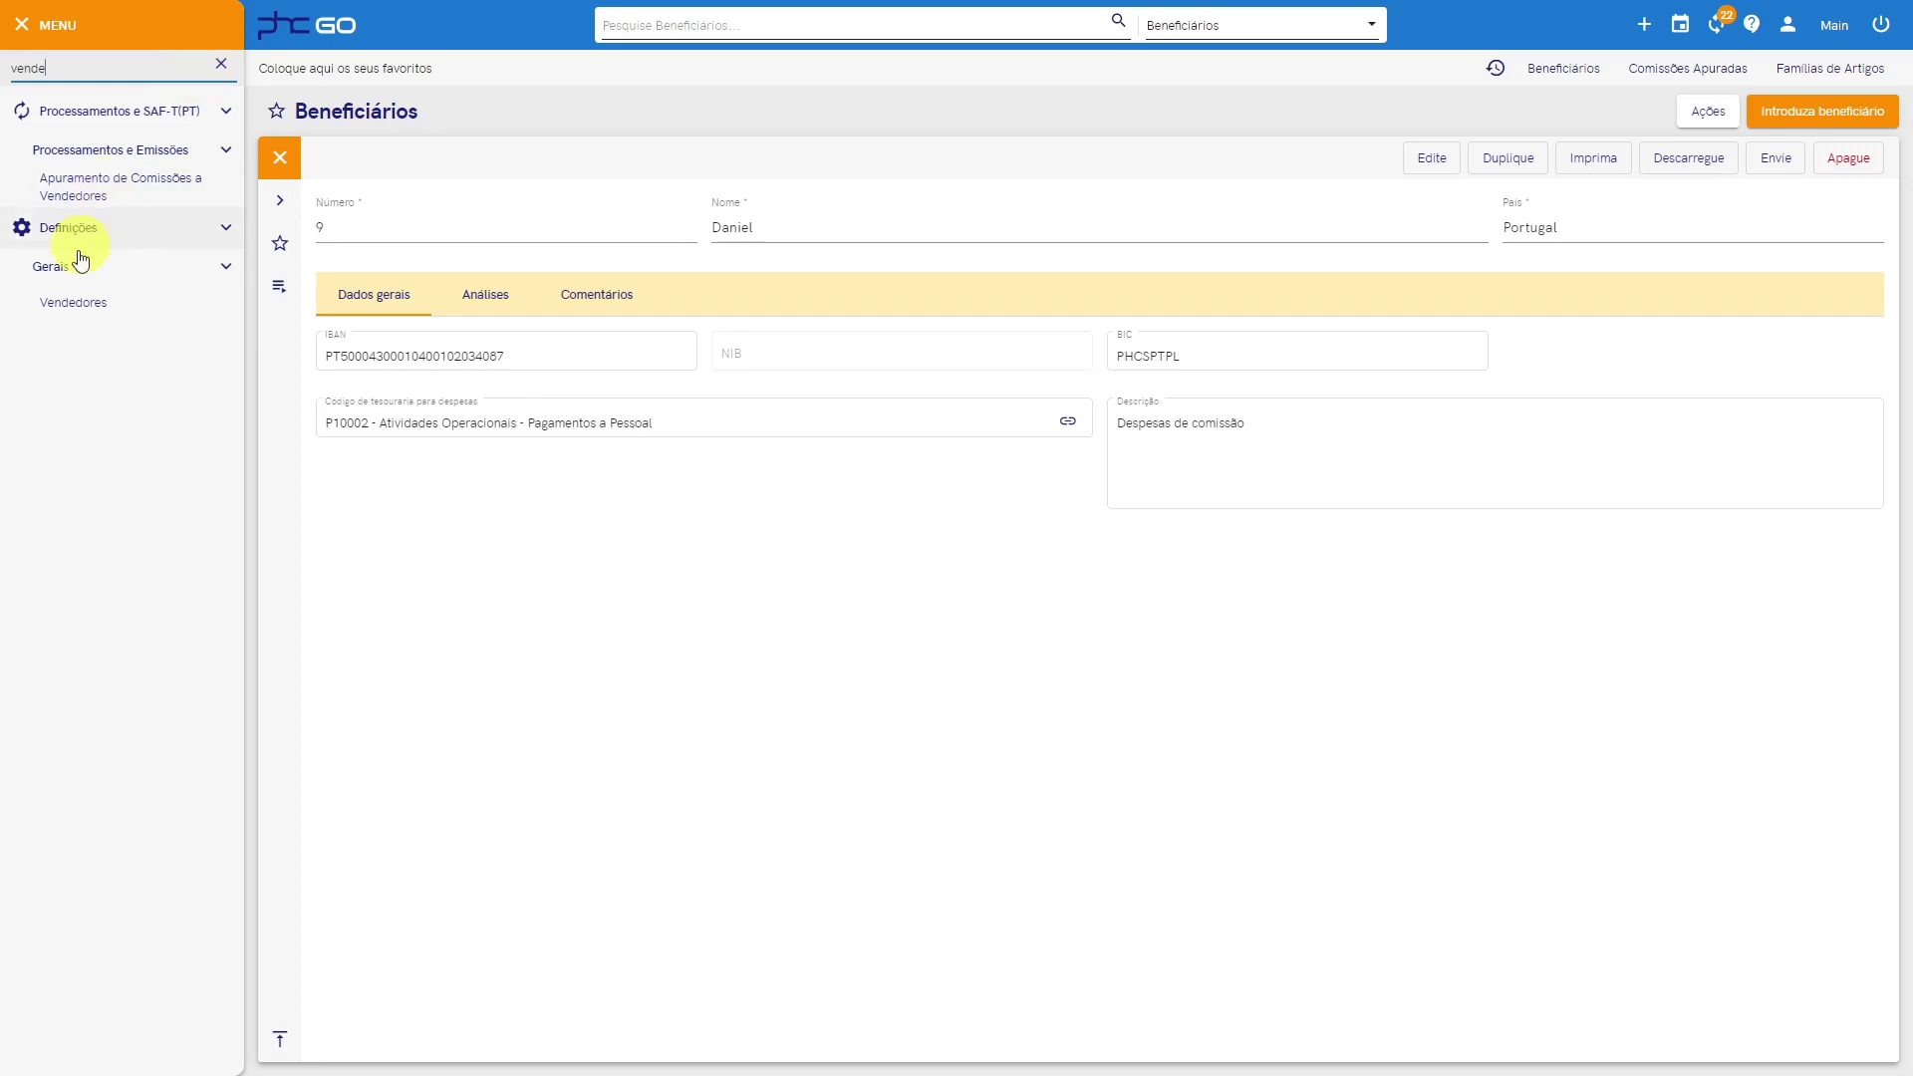
click(73, 300)
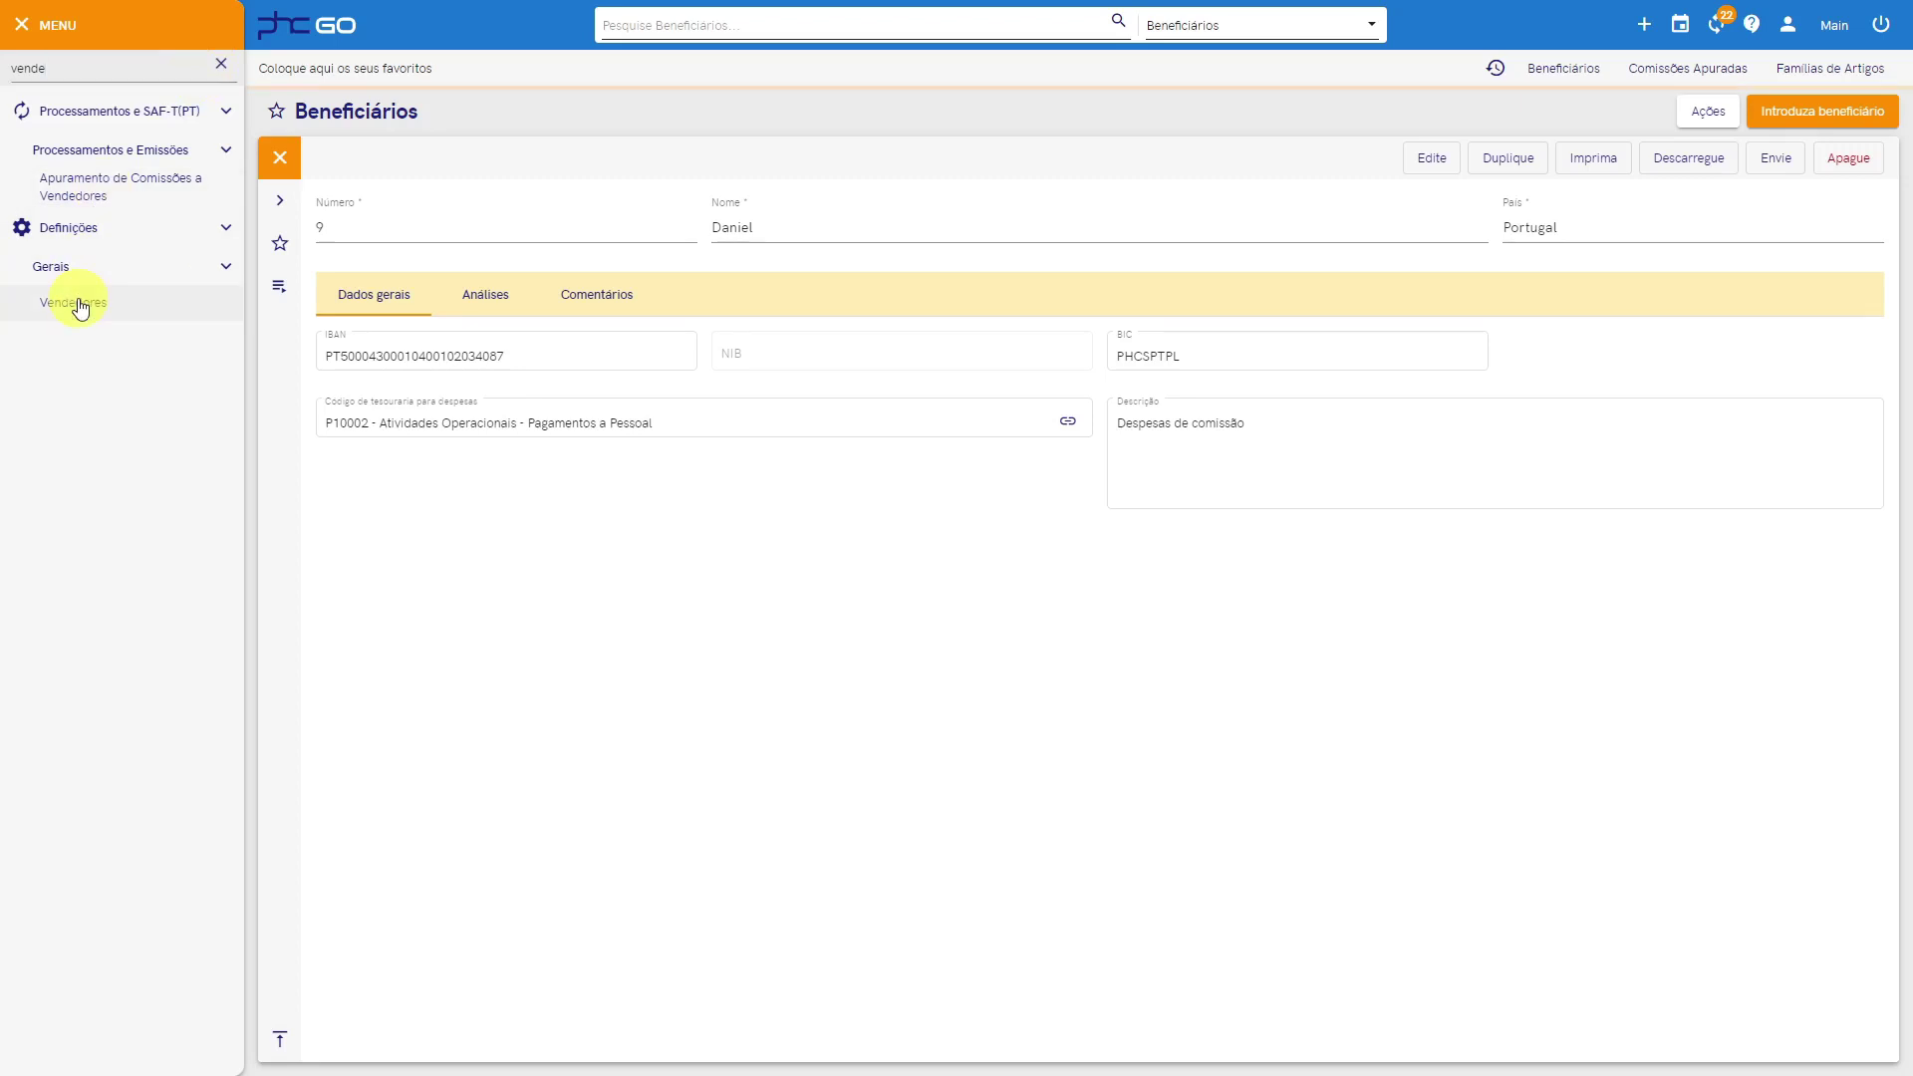
click(355, 289)
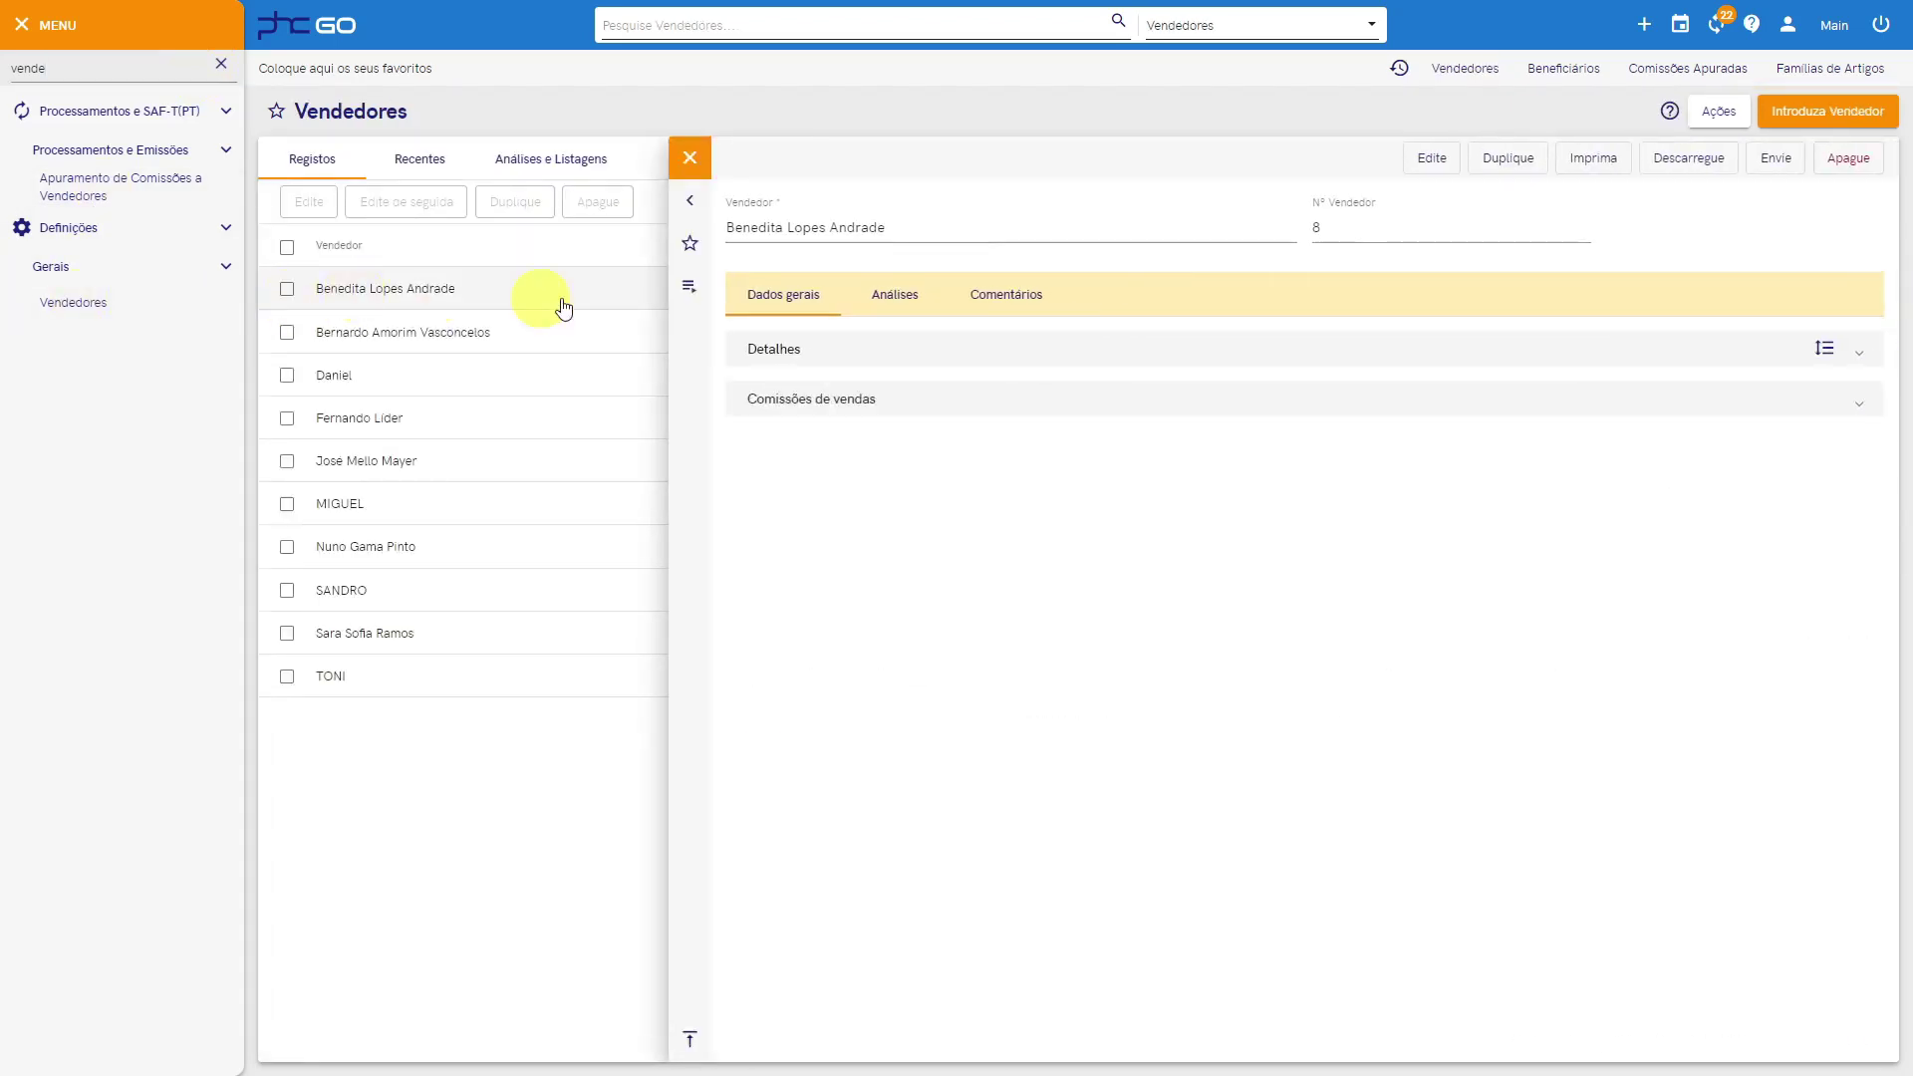
click(692, 197)
click(632, 344)
click(432, 541)
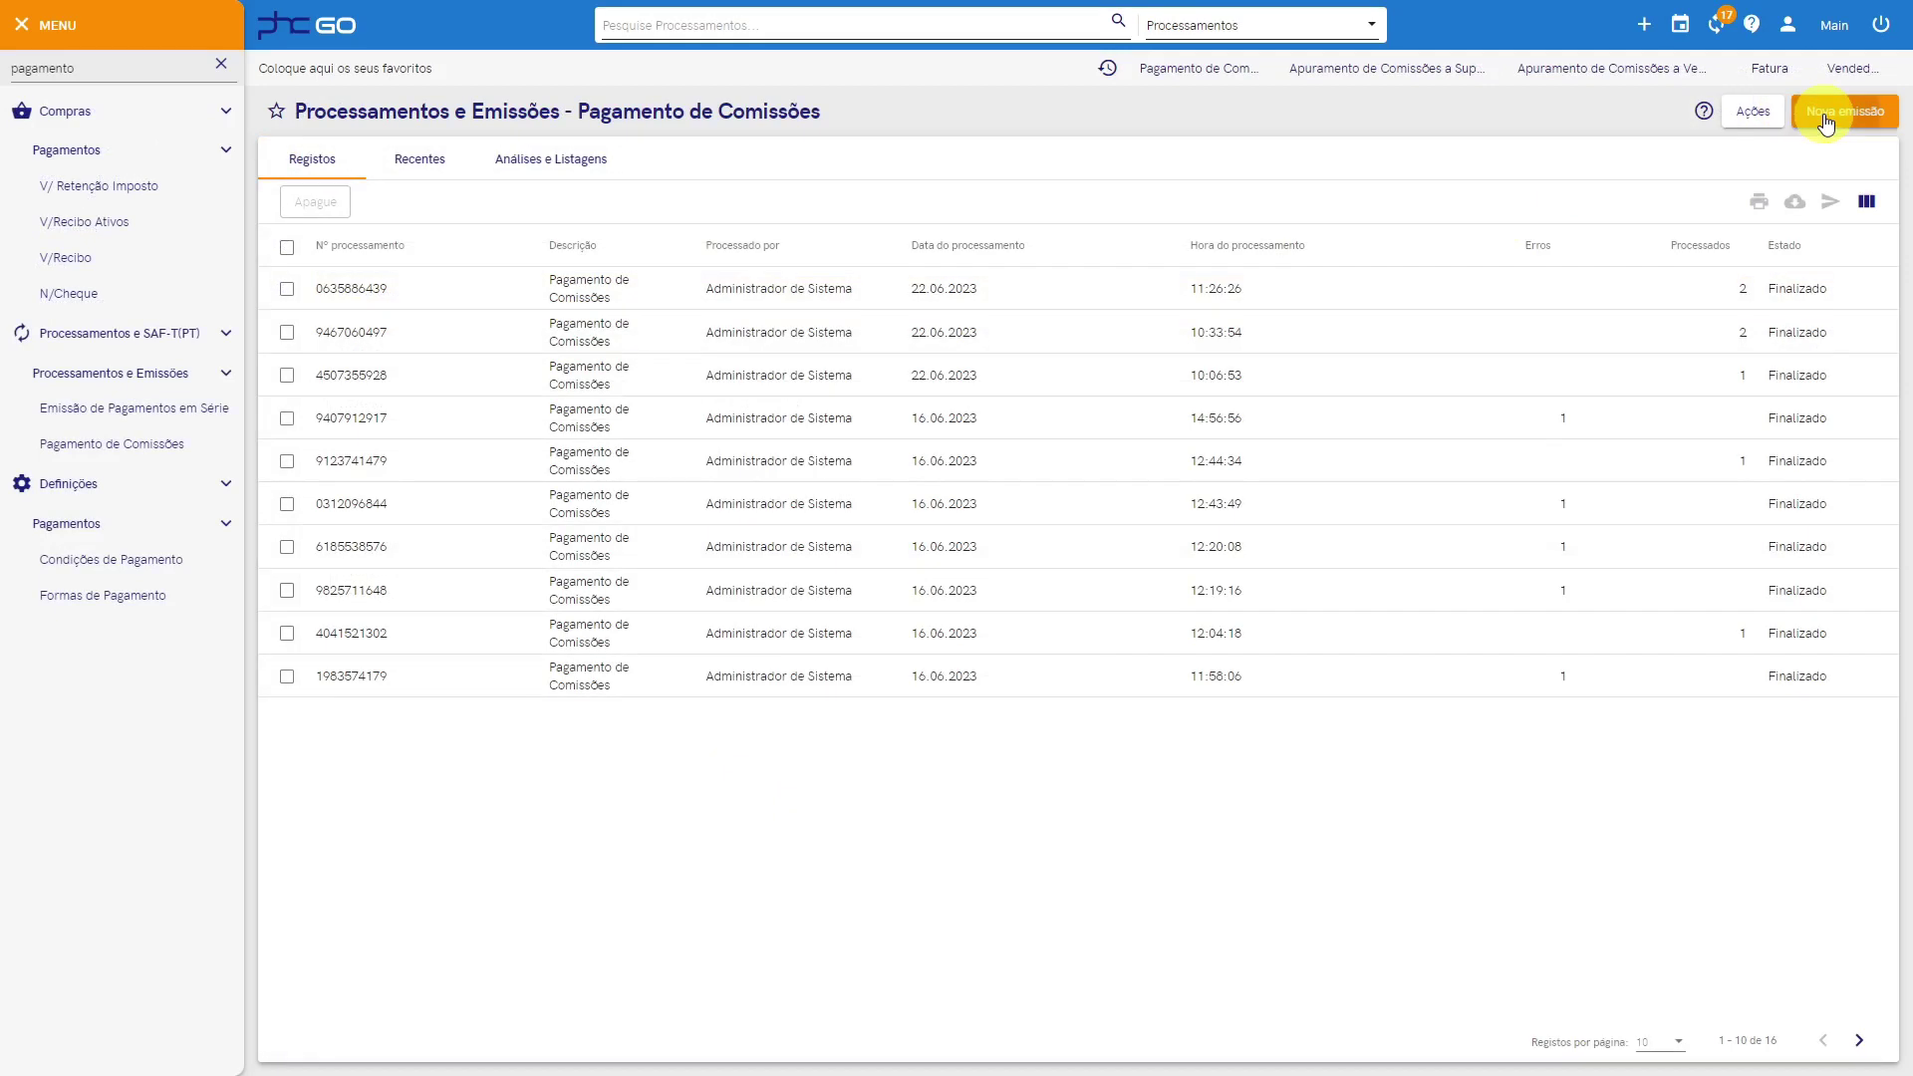
Step: Start a new Pagamento de Comissões emission with Tipo de comissão set to Todos and proceed to its documents
click(1825, 116)
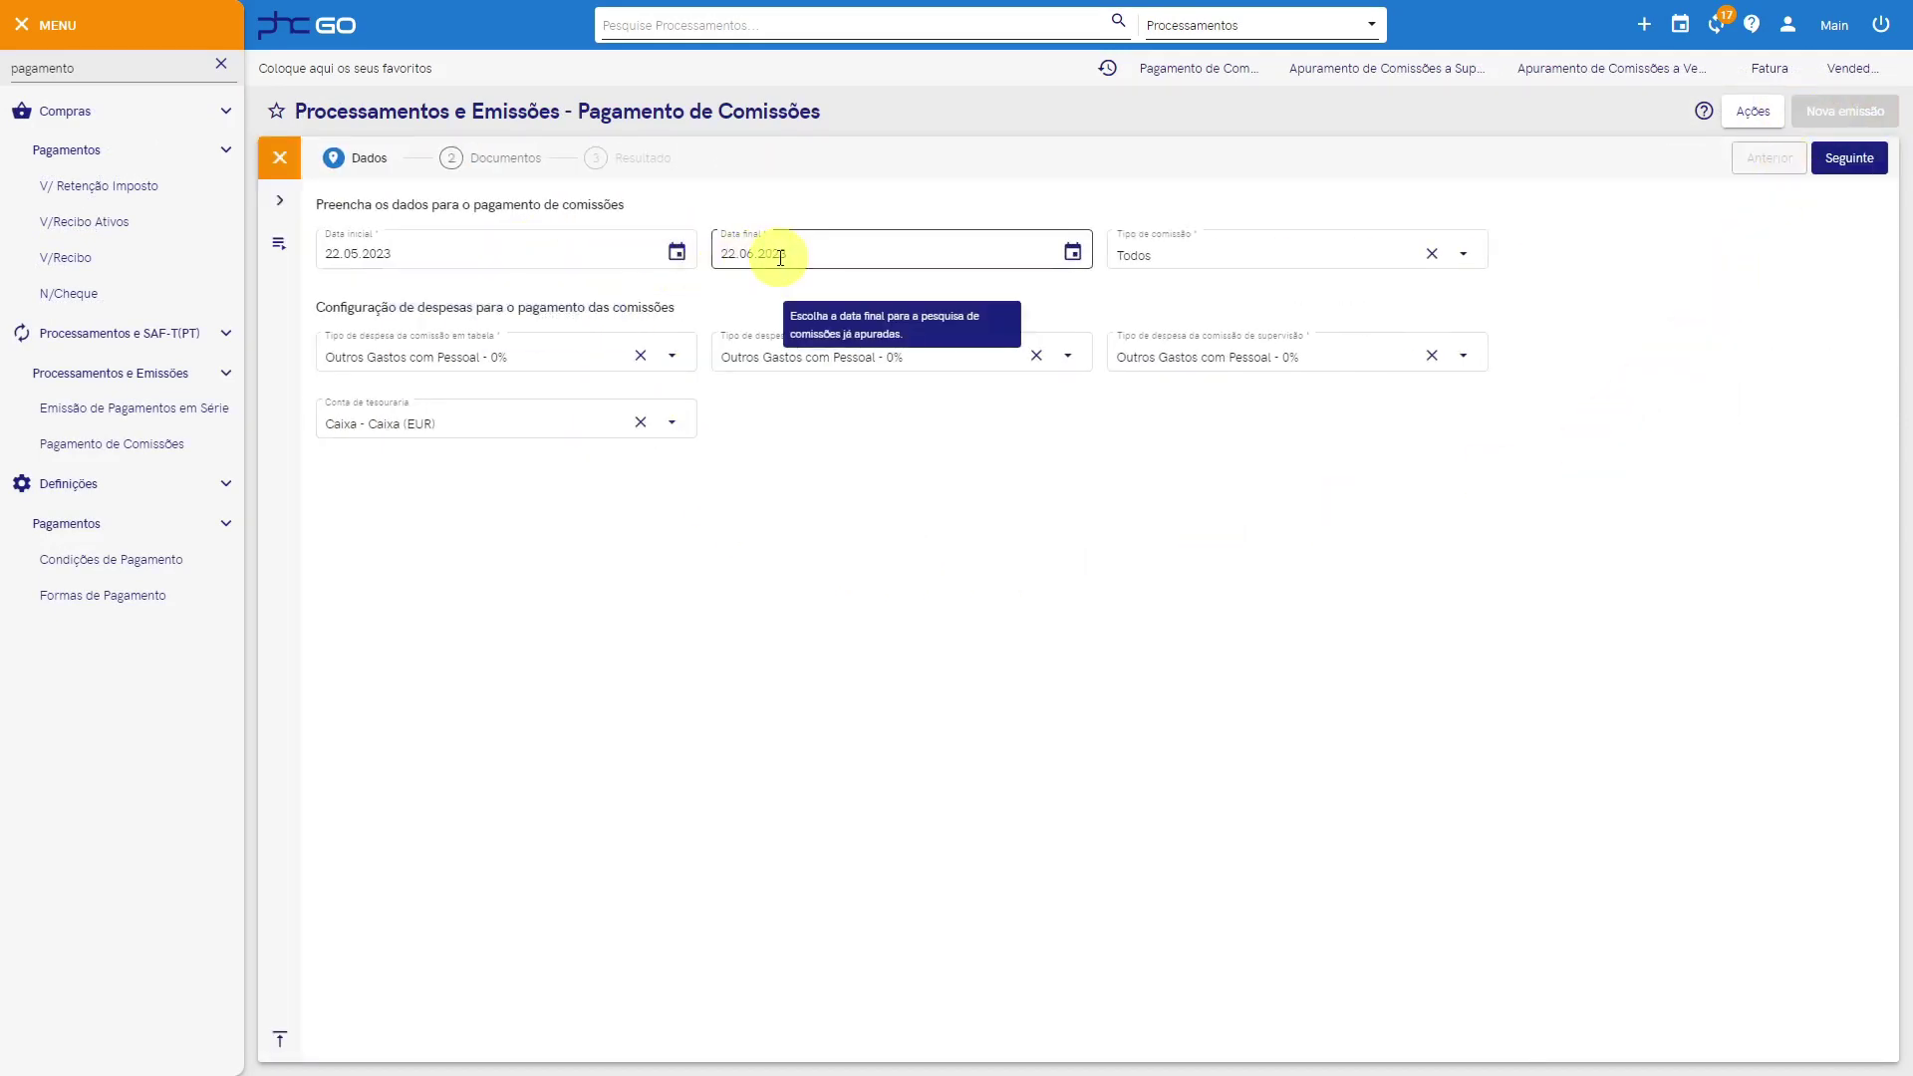
click(1421, 249)
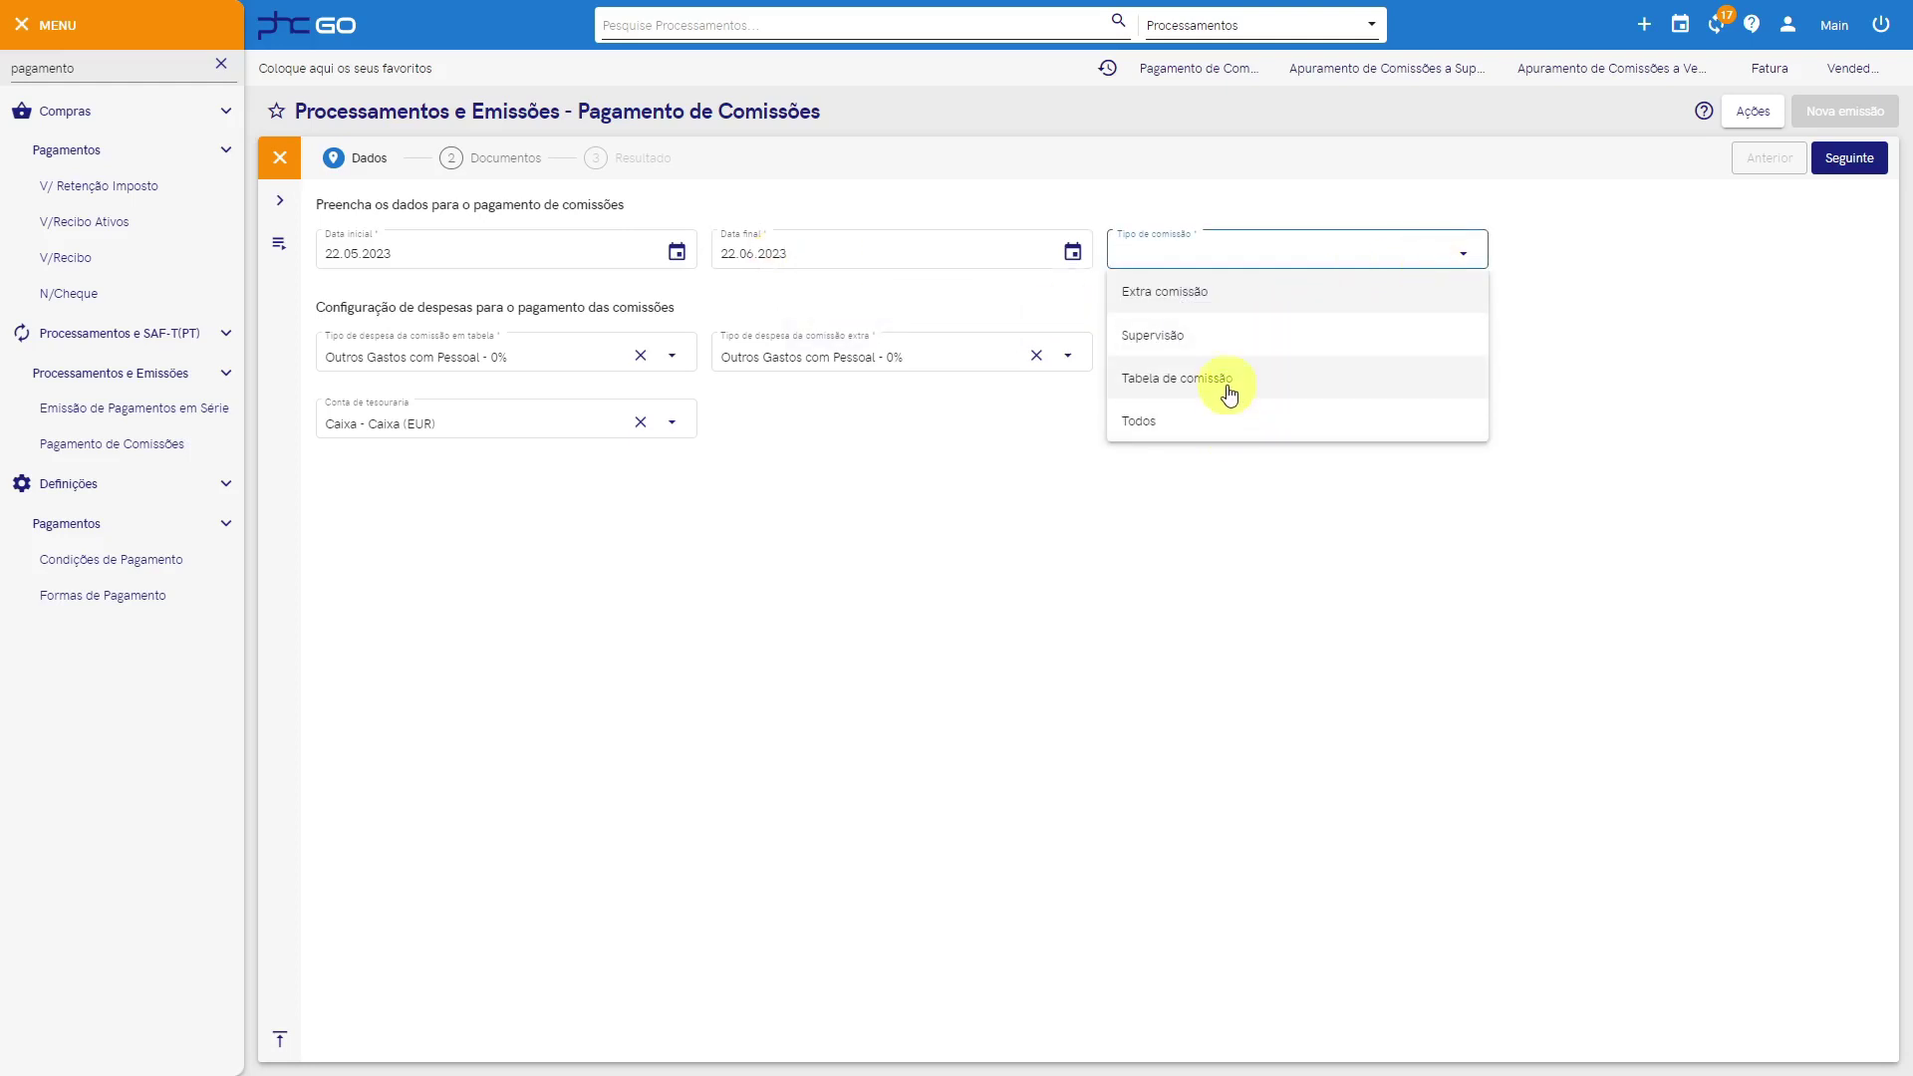
click(1283, 420)
click(1863, 162)
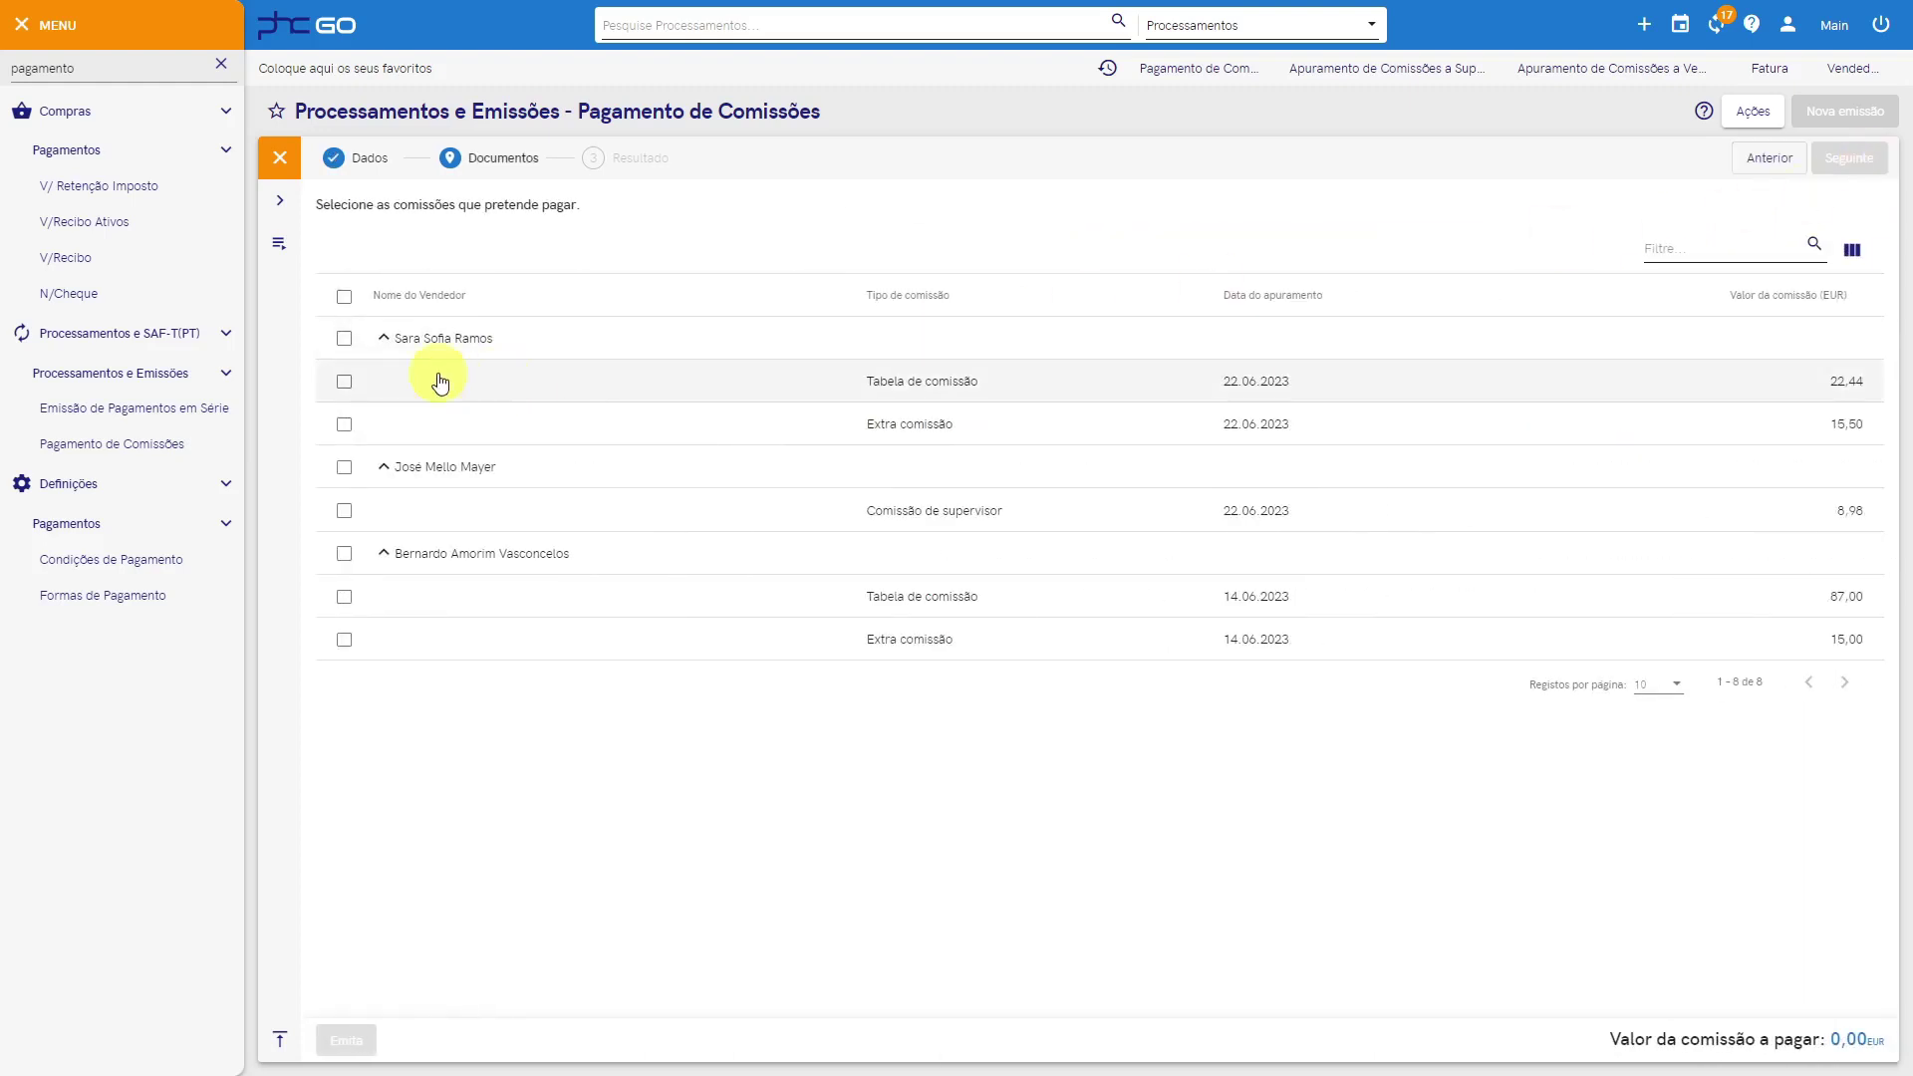
Step: Select the first salesperson's table and extra commissions plus the Comissão de supervisor entry, all dated 22.06.2023, and issue the payment
click(344, 384)
click(345, 427)
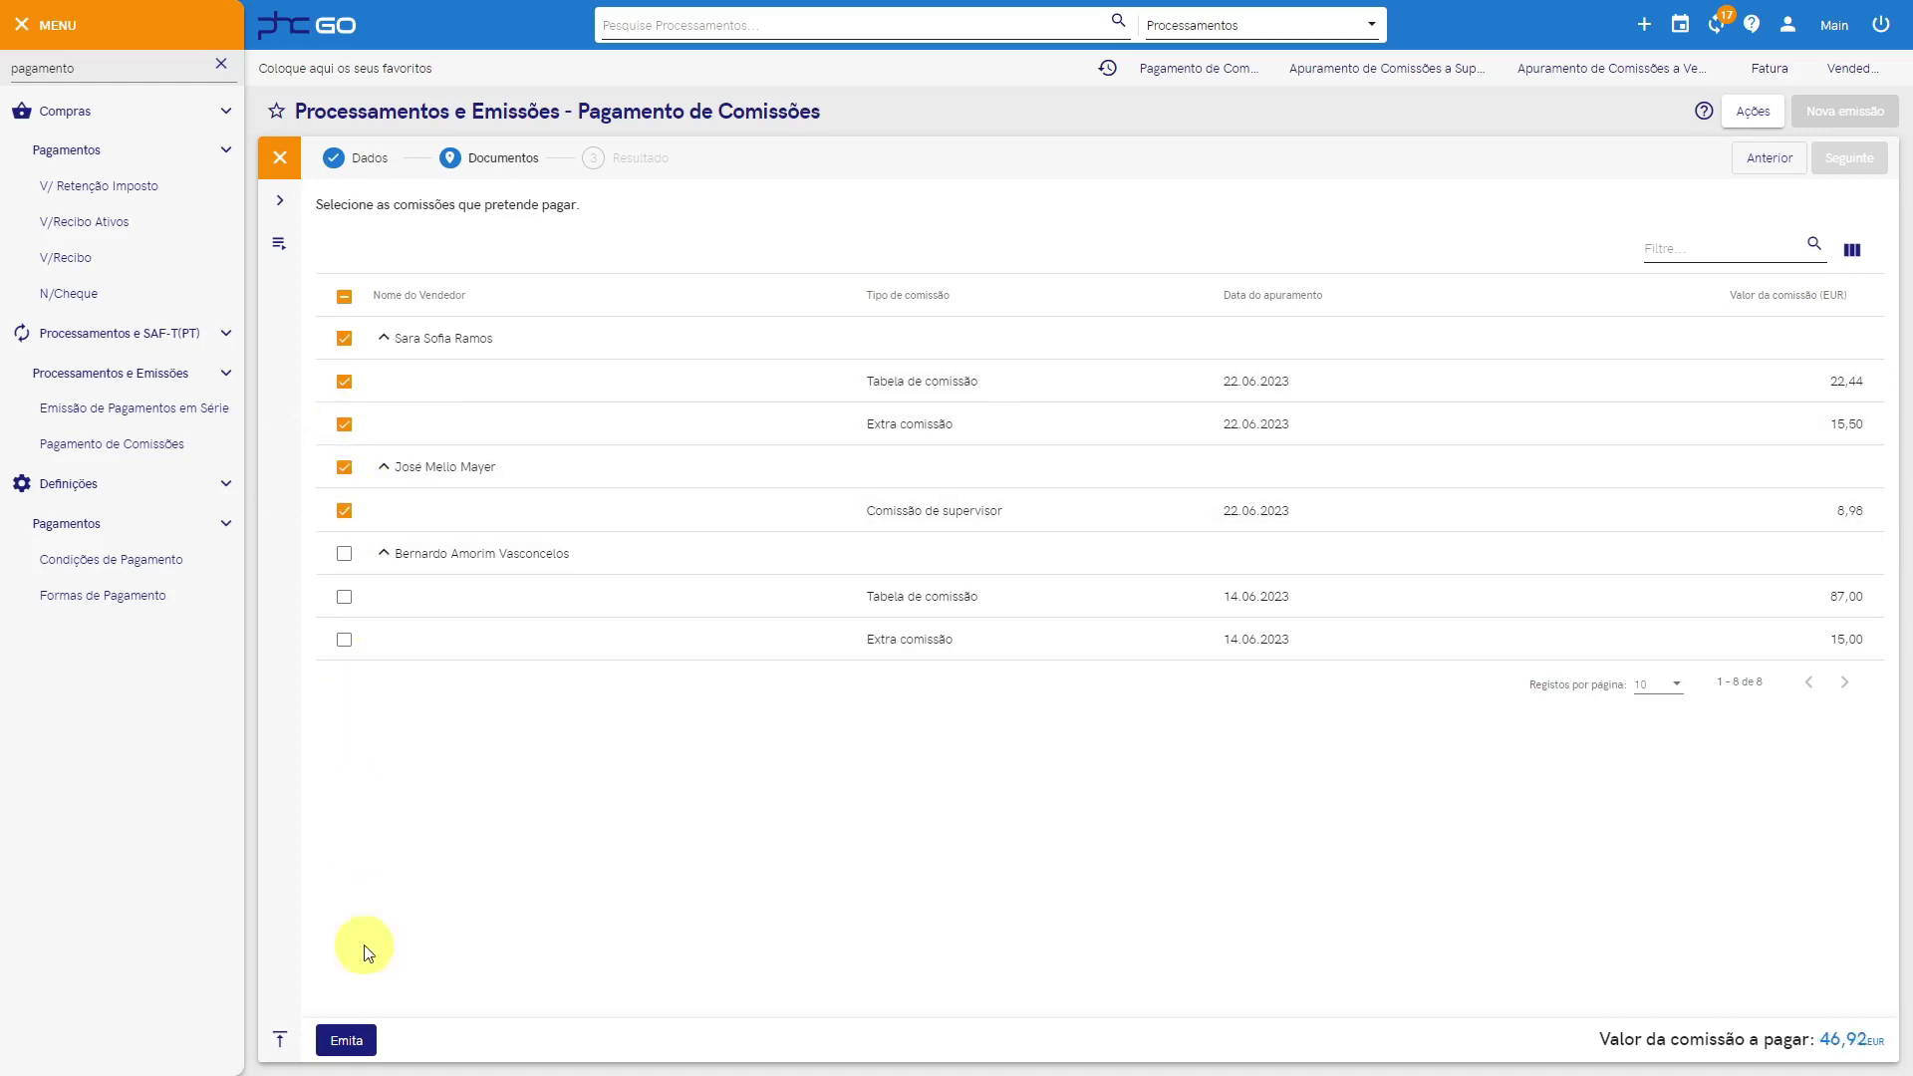
click(346, 1040)
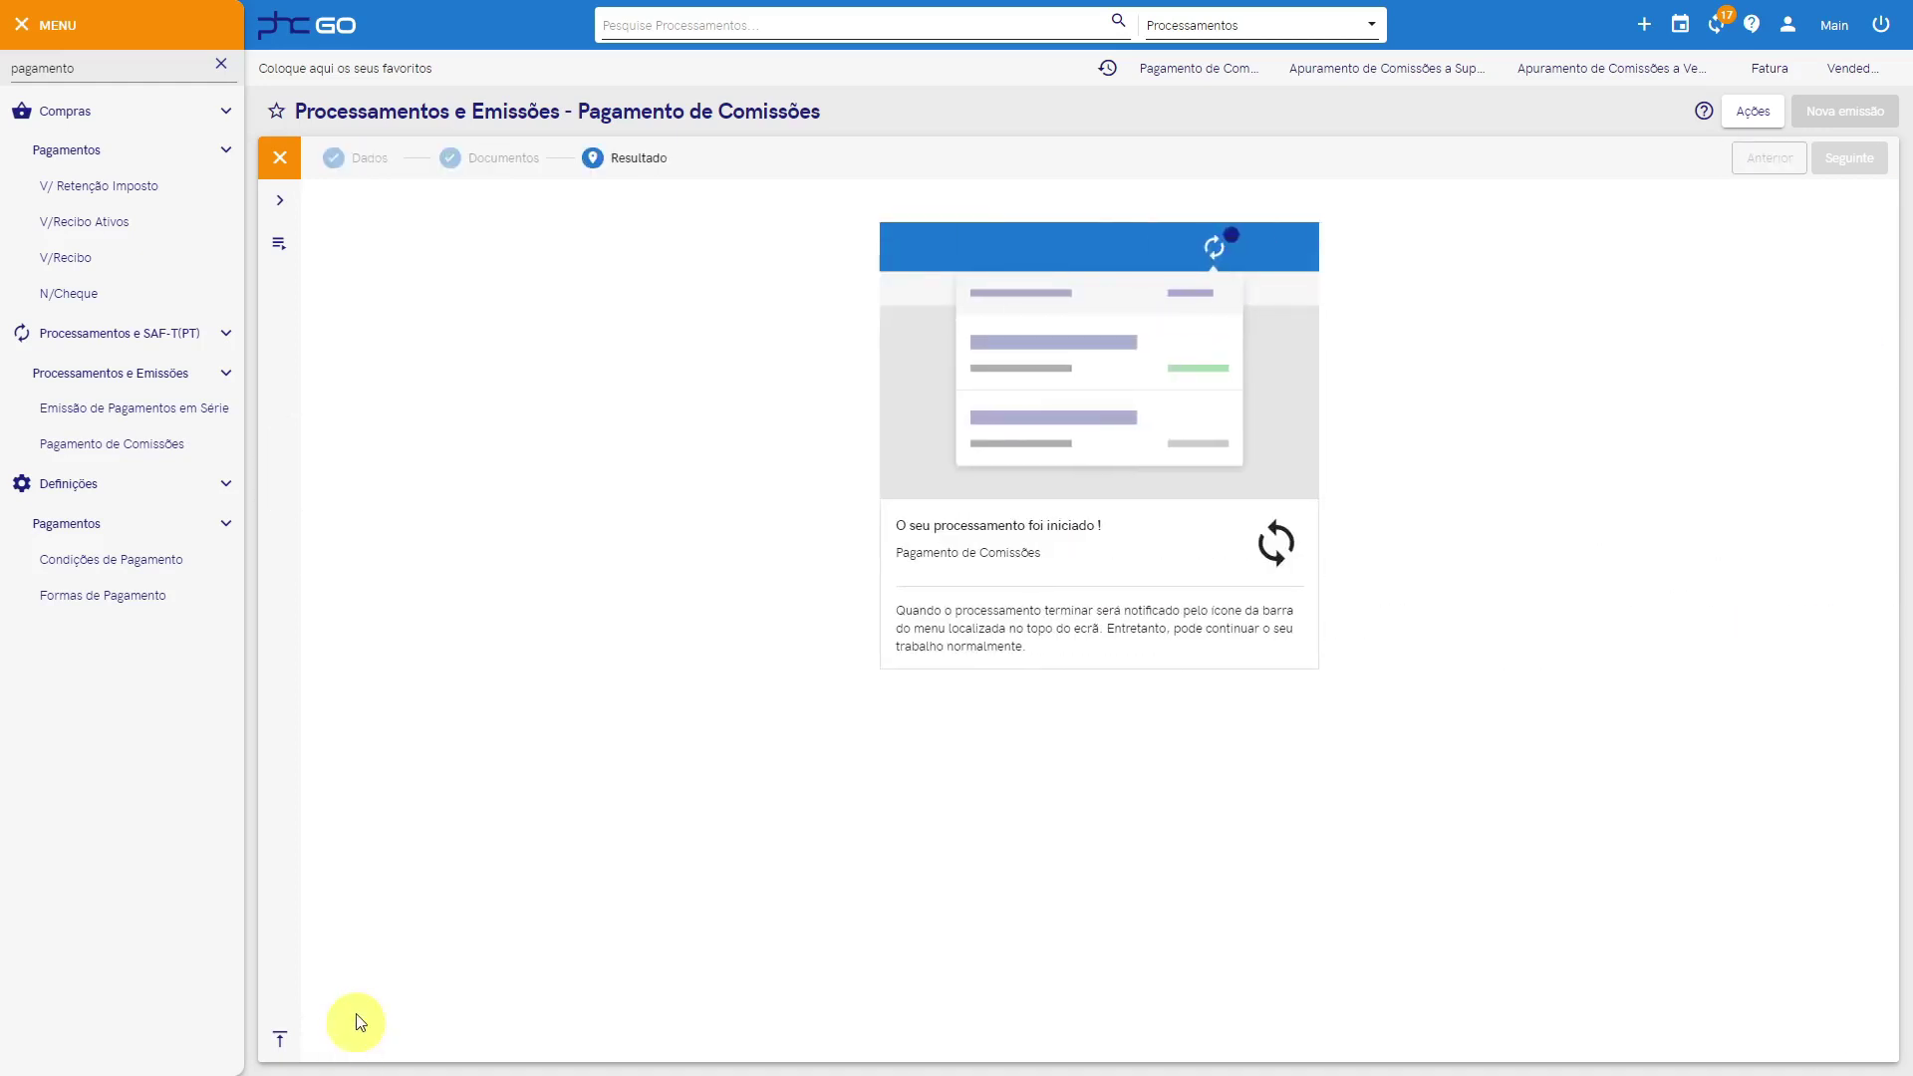
Step: Look up the Despesas list and examine the commission payment expenses 35, 34 and 33 dated 22.06.2023
click(225, 68)
text(despe)
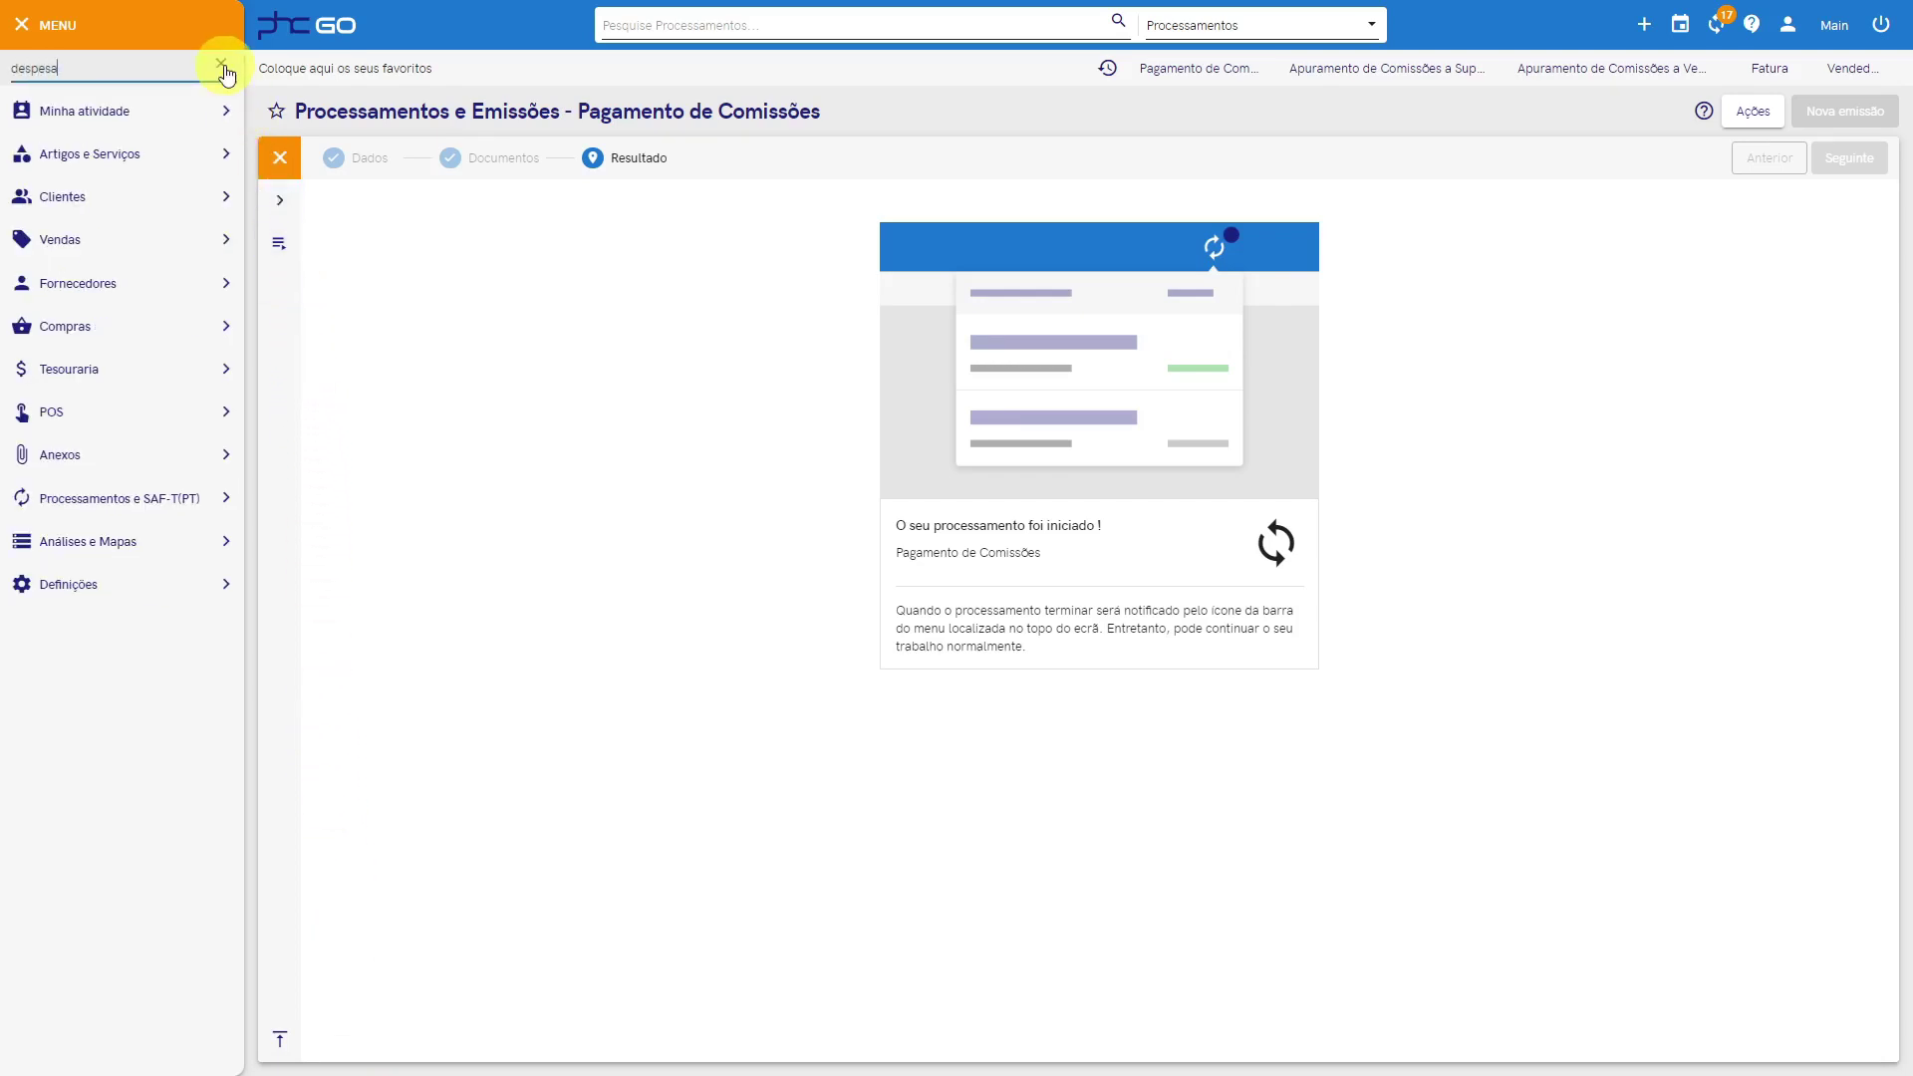
text(sa)
click(119, 151)
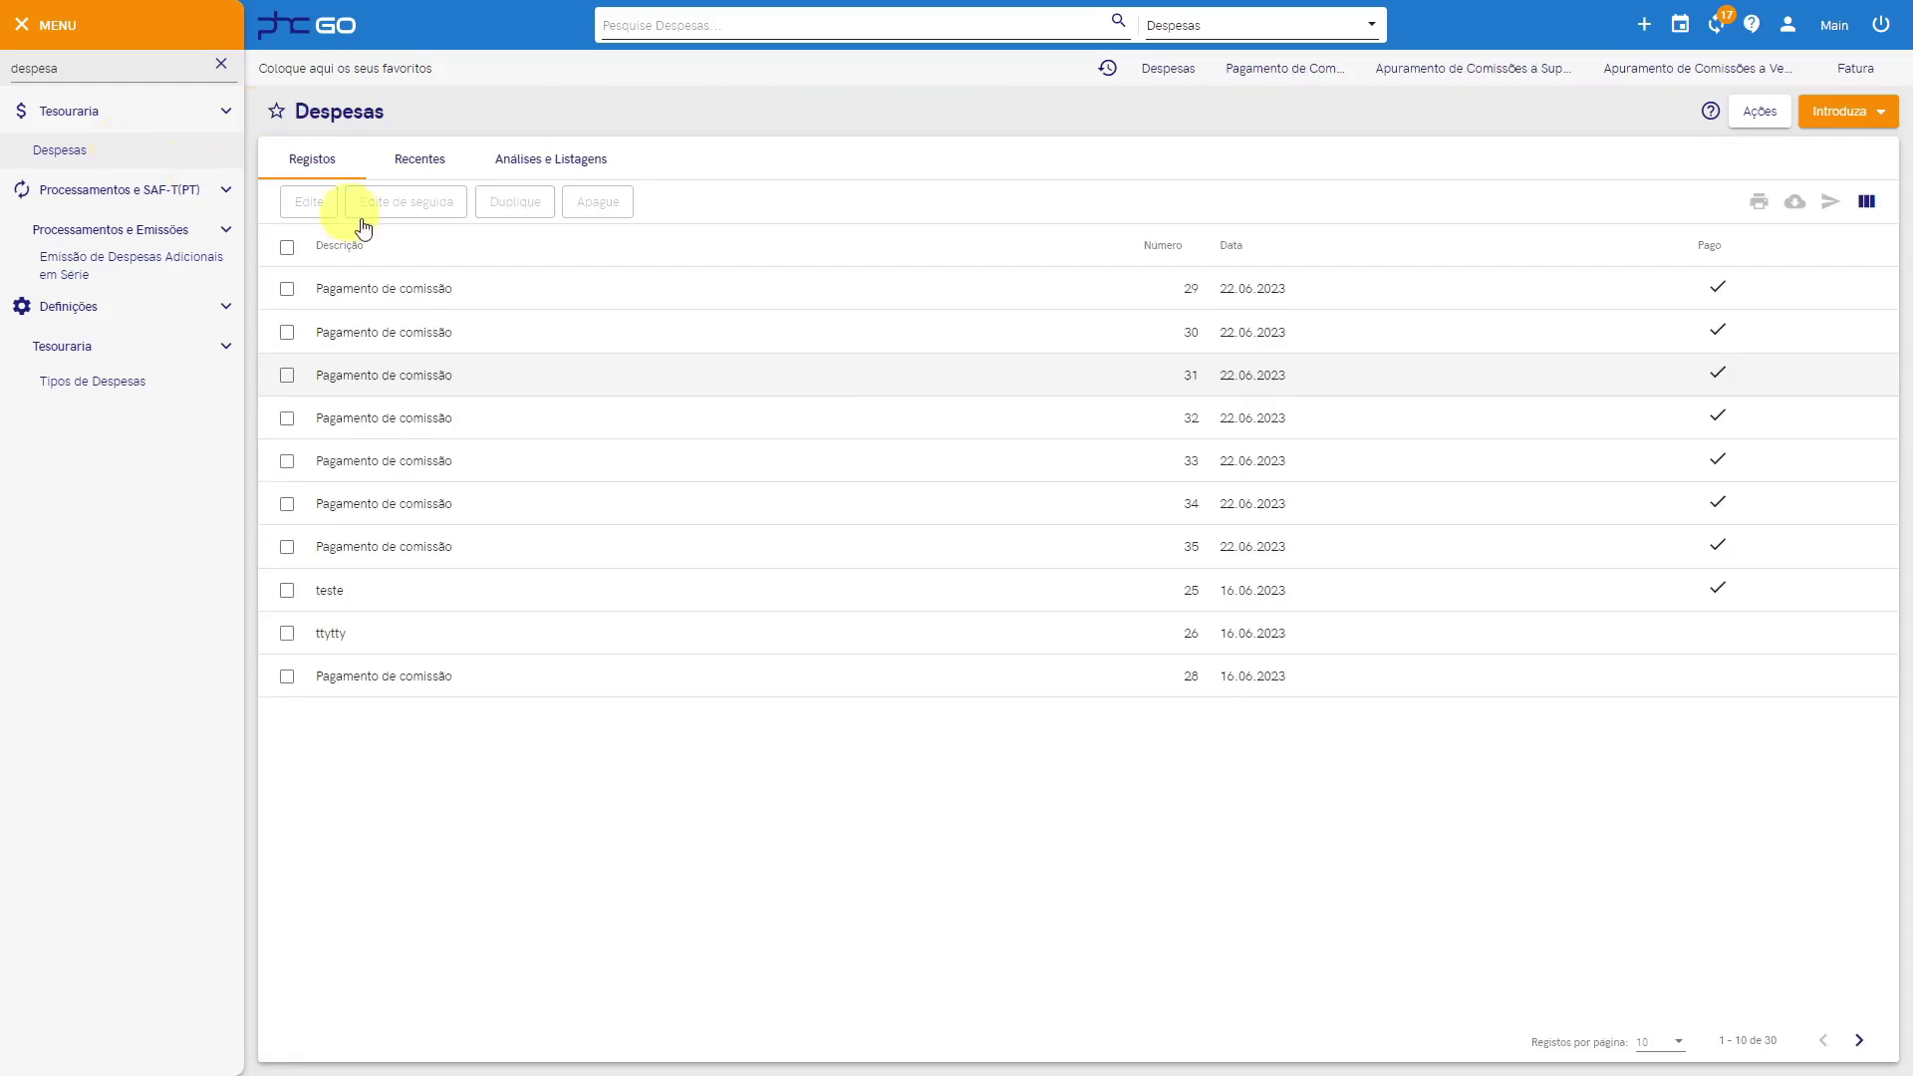
click(478, 376)
click(692, 162)
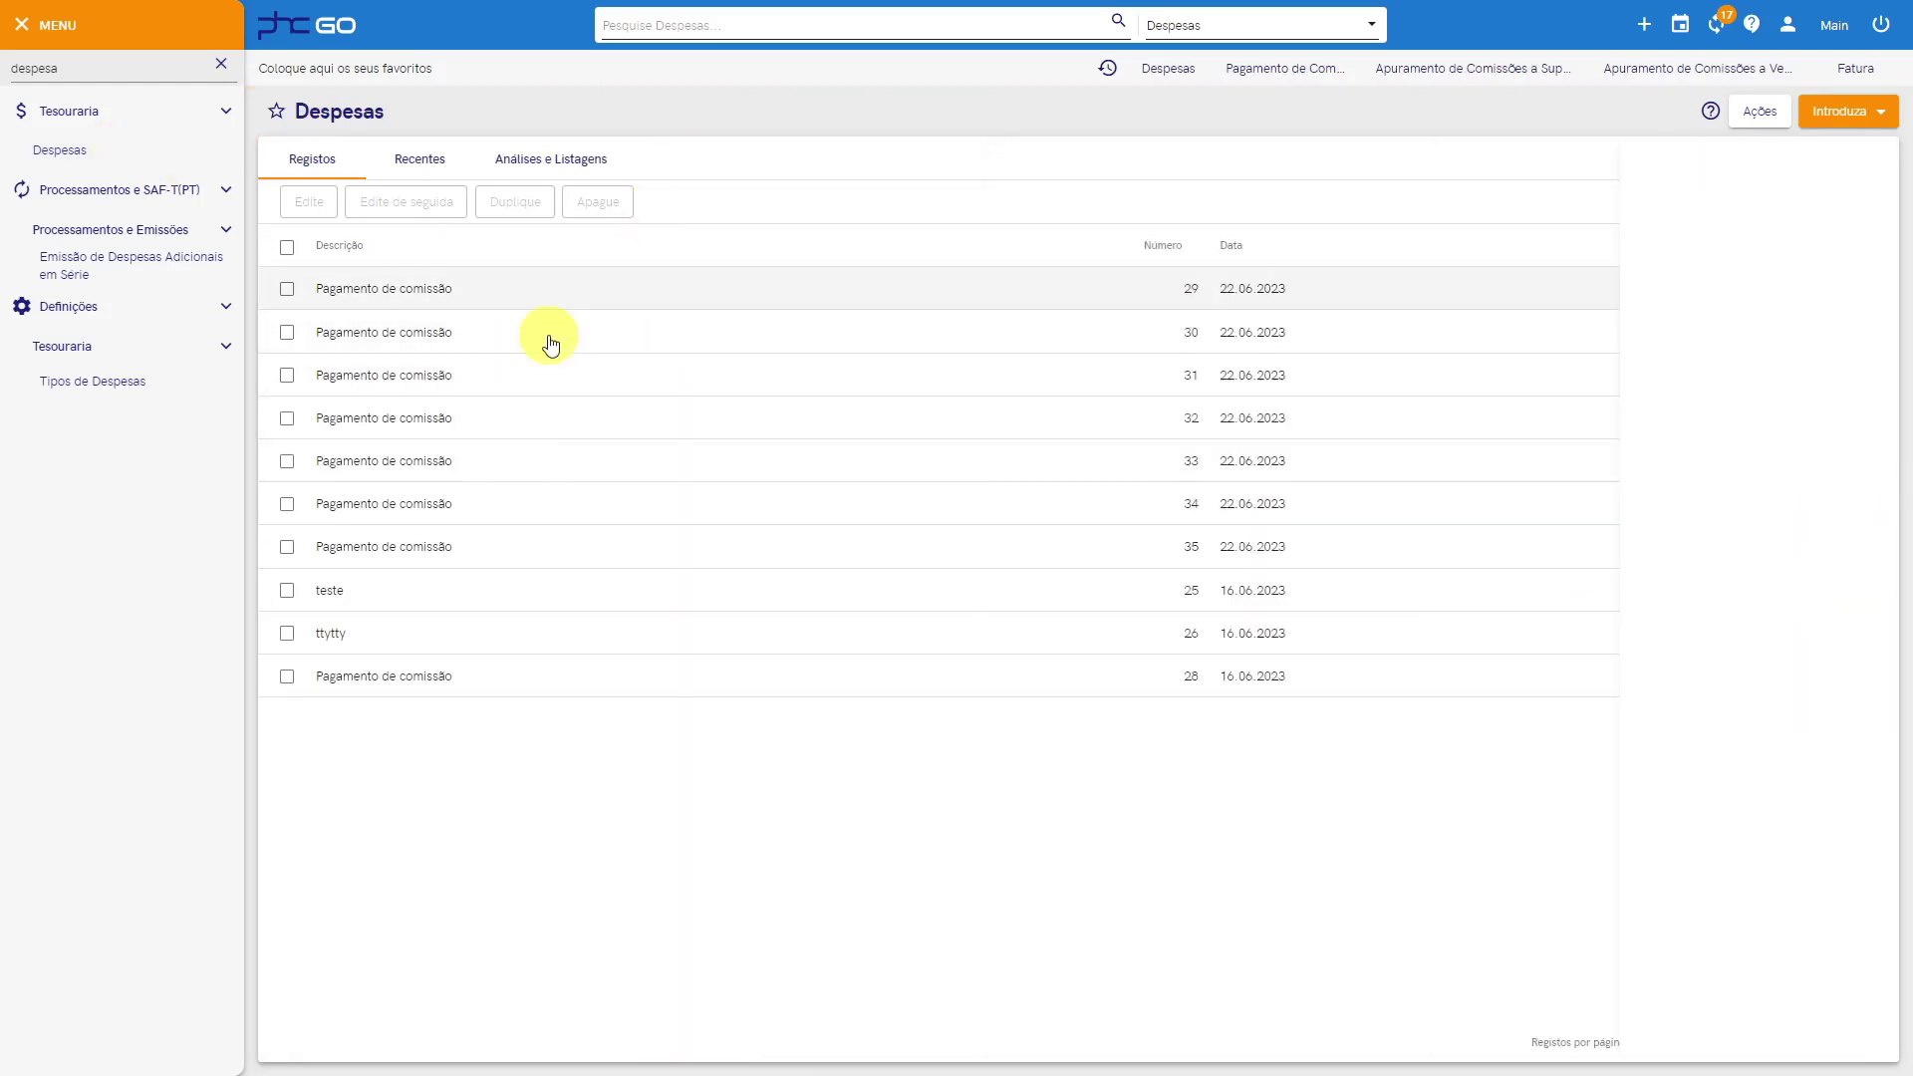
click(507, 548)
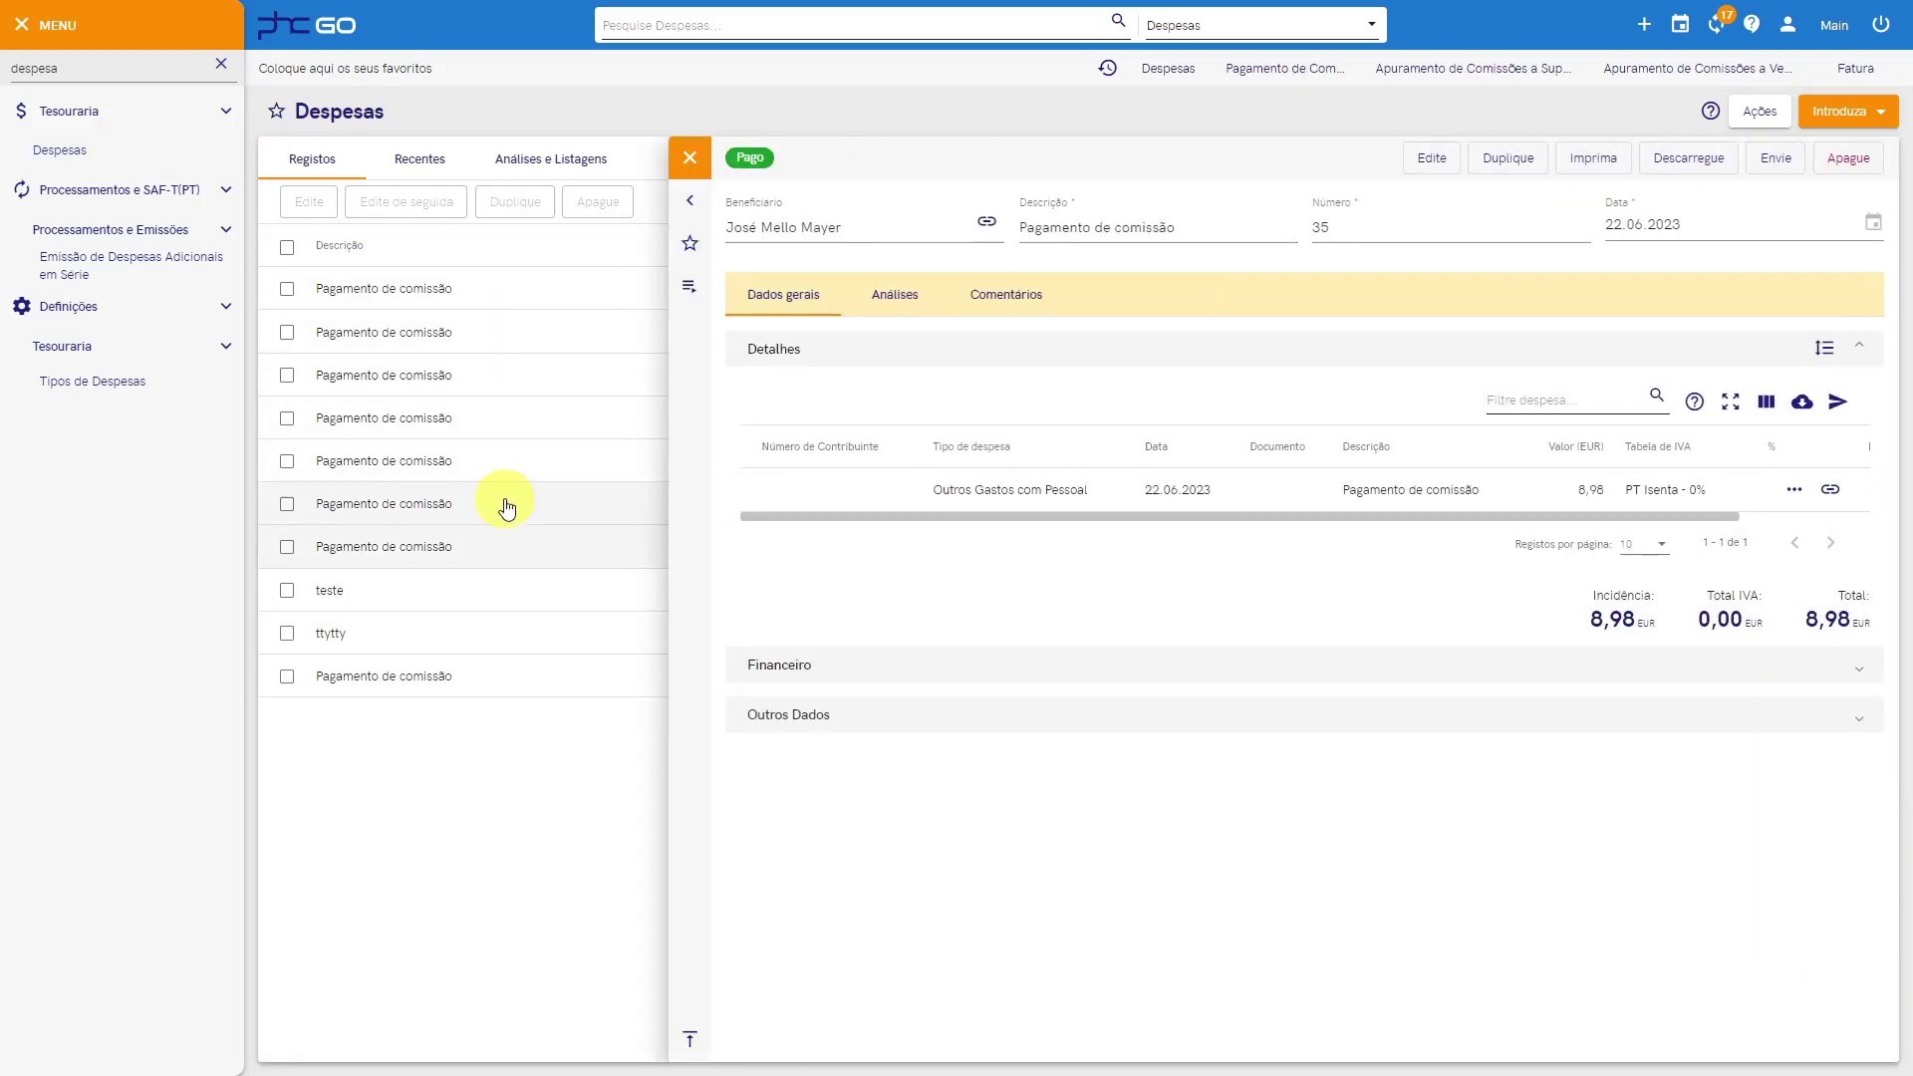
click(507, 504)
click(504, 464)
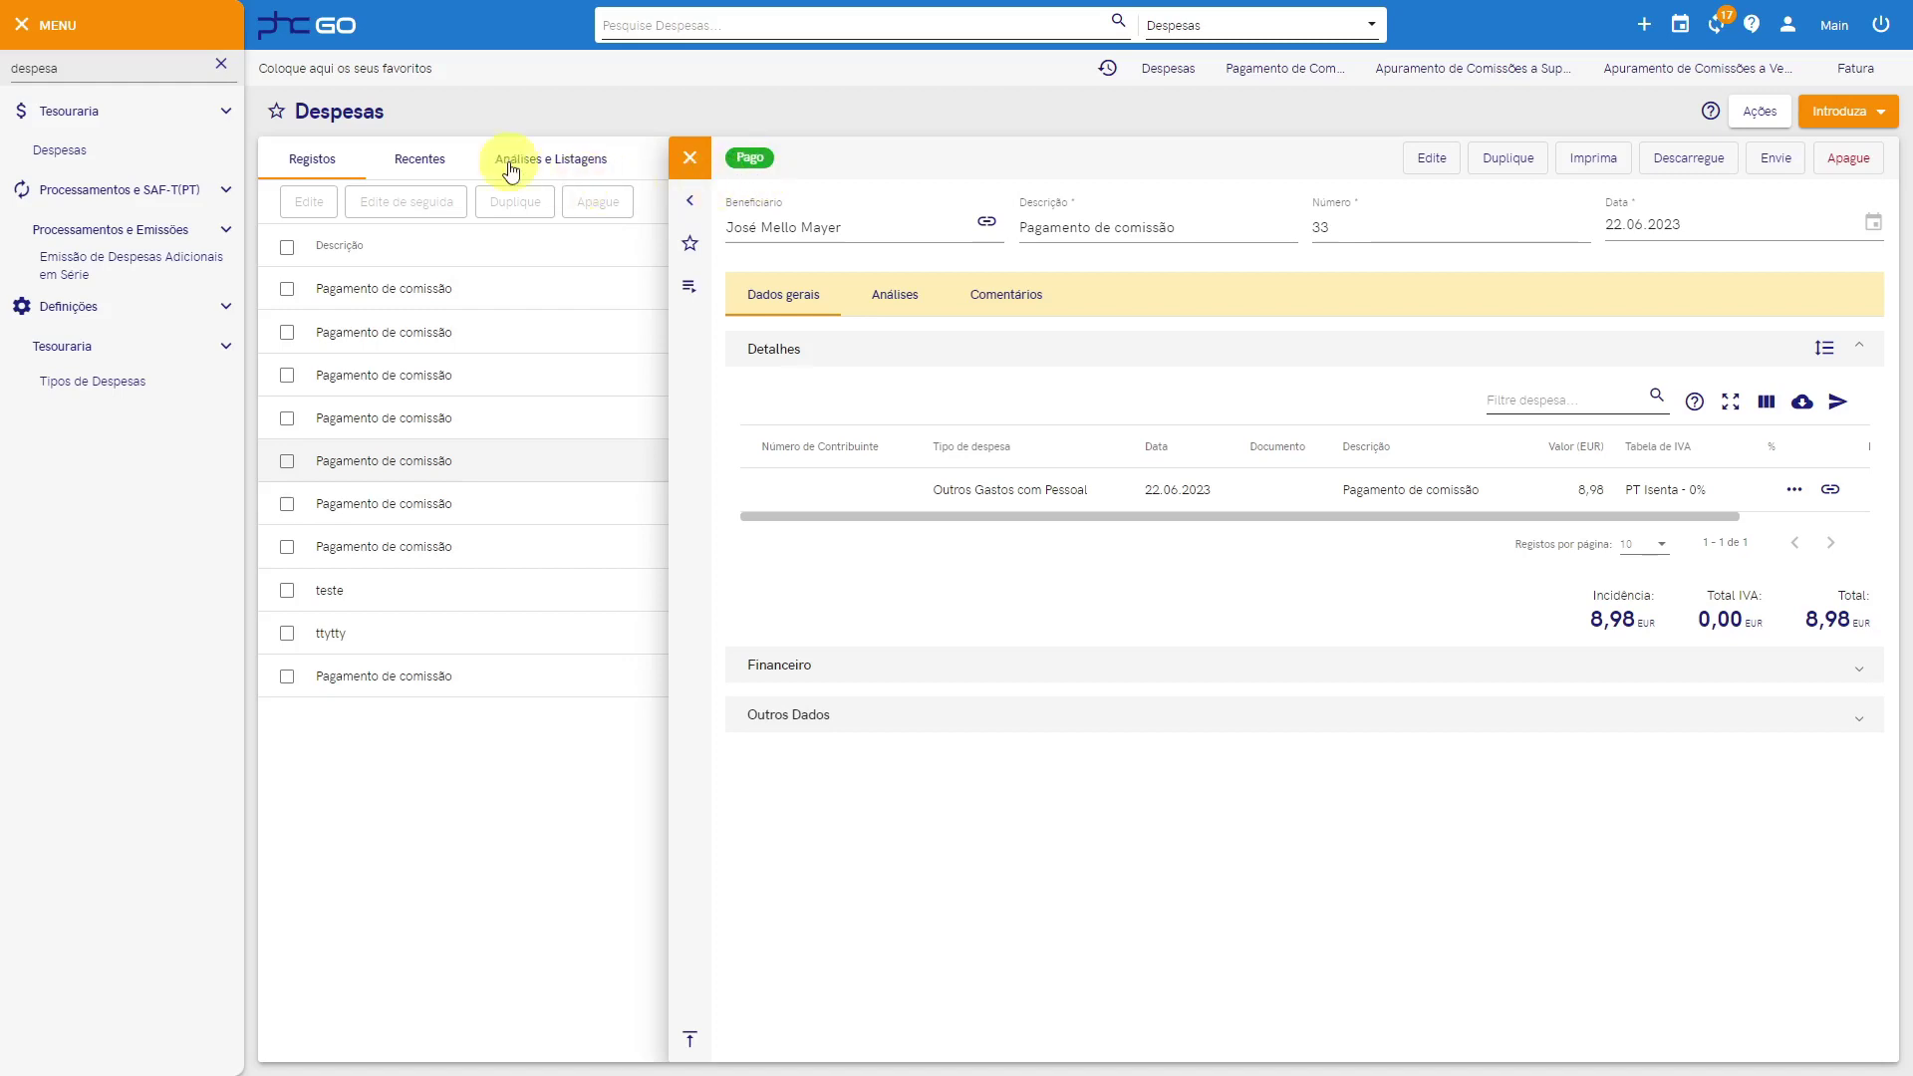
Step: Return to the home dashboard and collapse the side menu
click(329, 40)
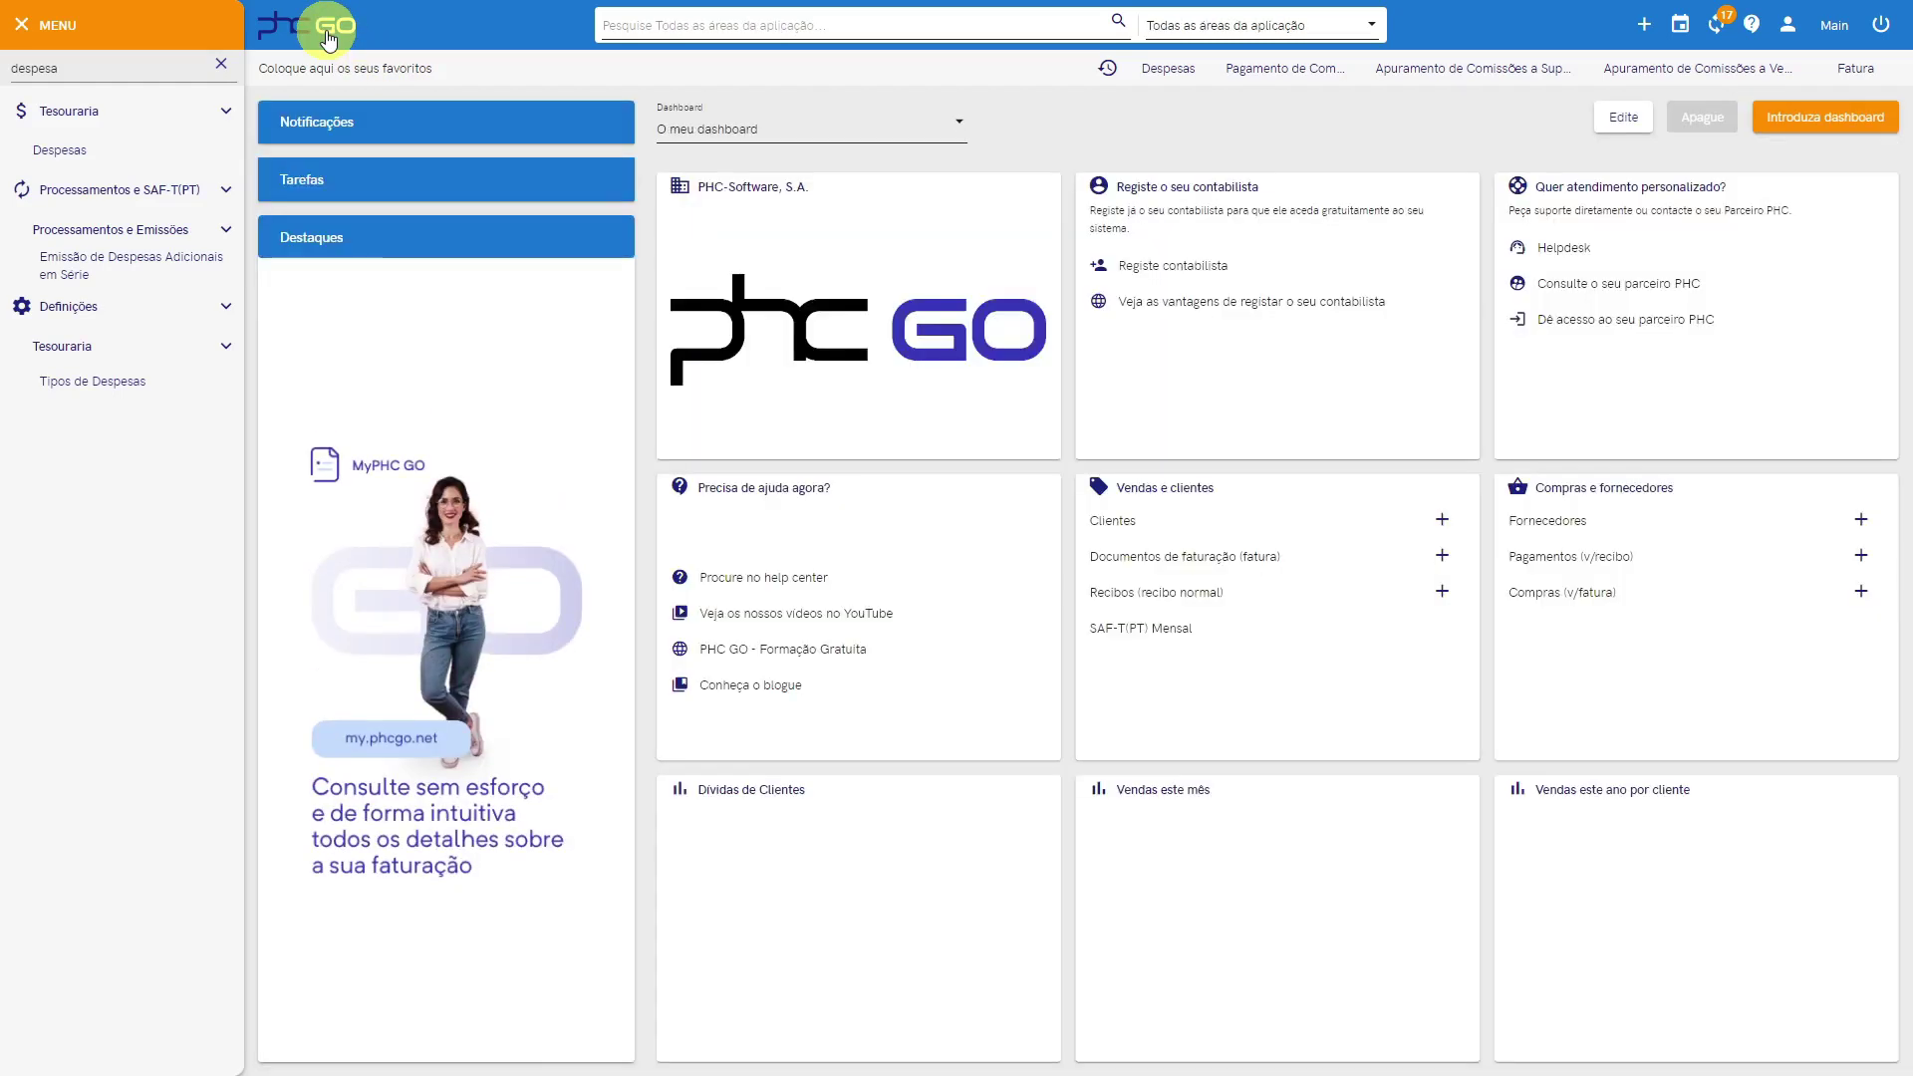
click(21, 25)
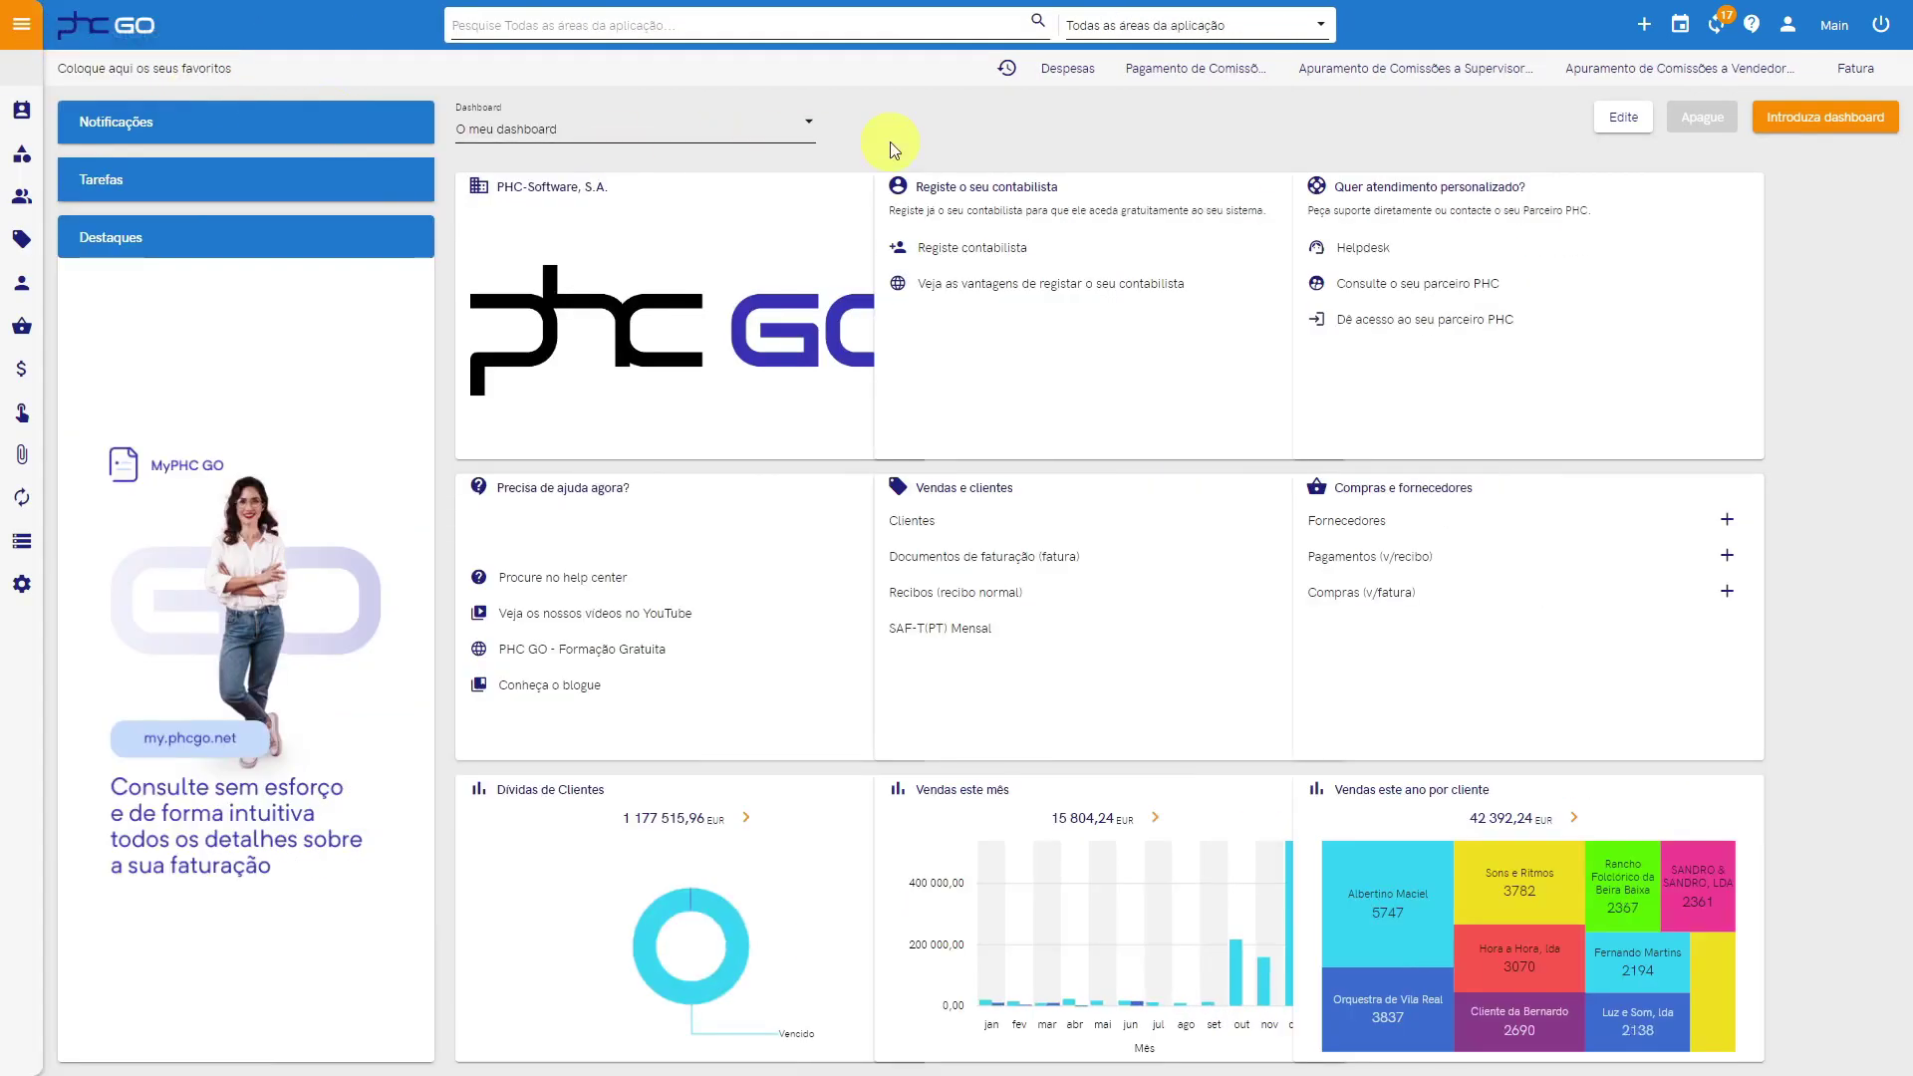